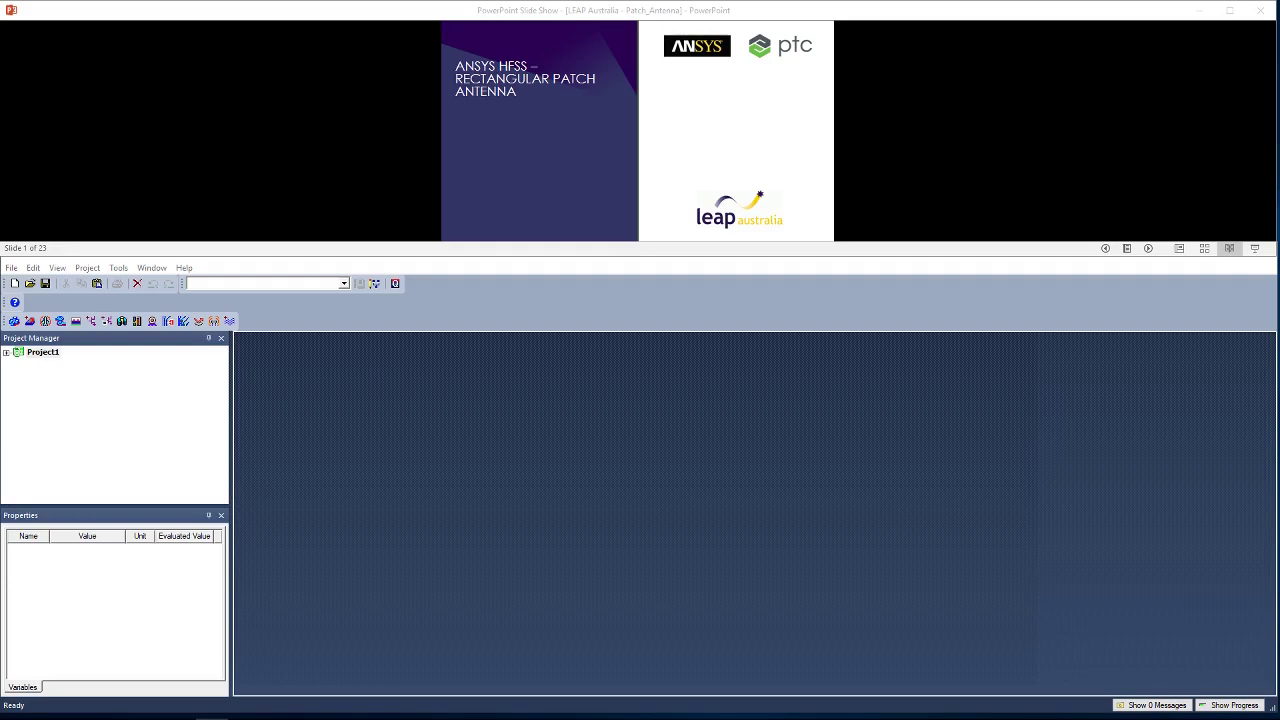
# Advance the tutorial slide show from the title slide to slide 4, 'HFSS: Getting Started'.
pyautogui.click(941, 101)
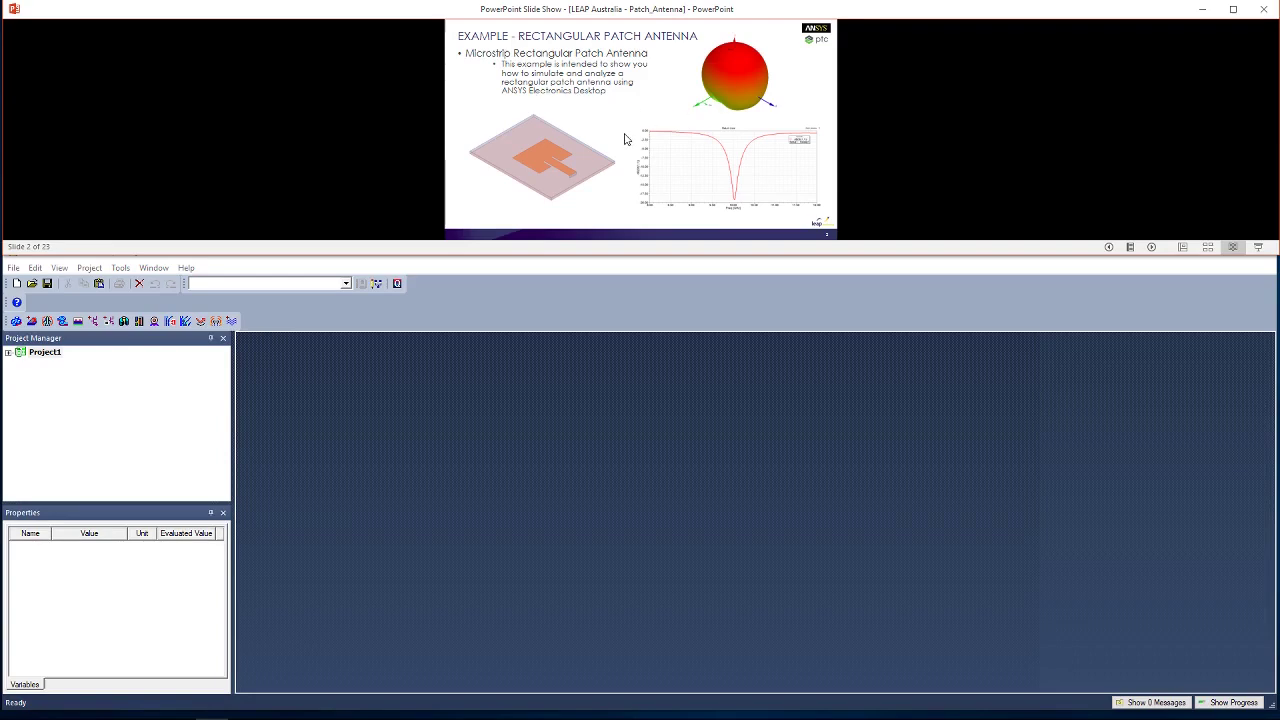
pyautogui.click(892, 123)
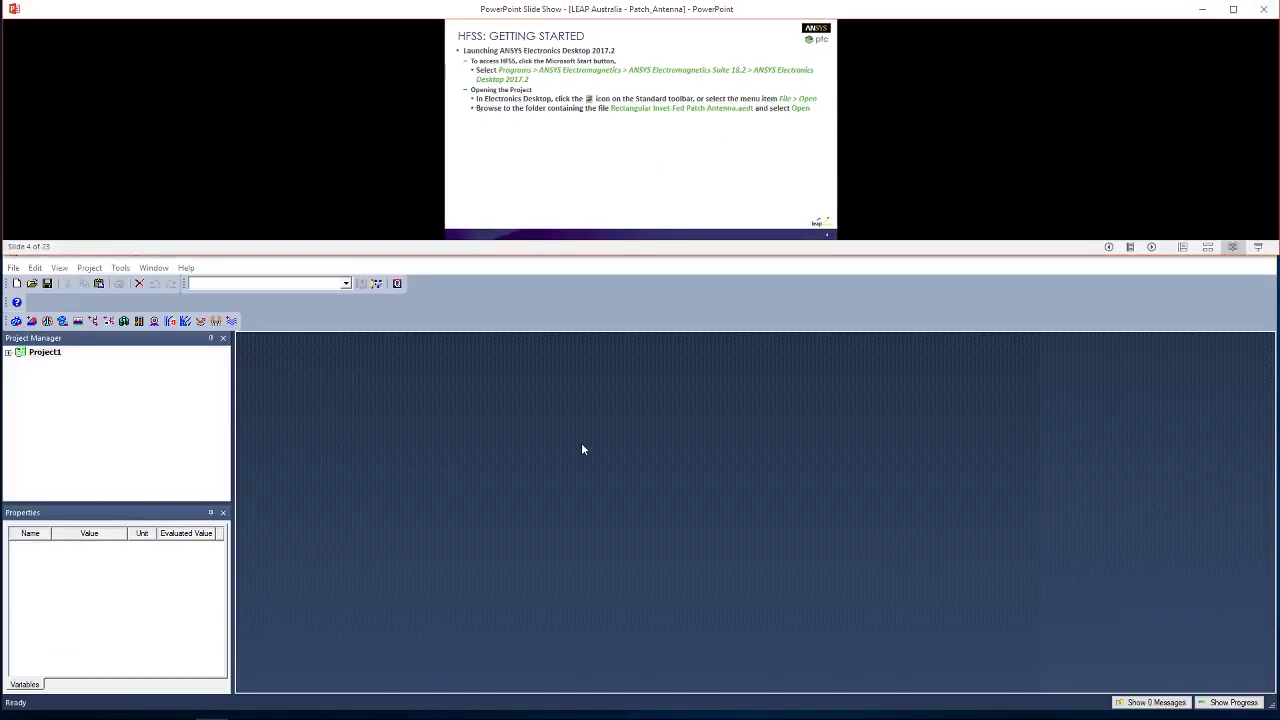
# Open the Rectangular Inset-Fed Patch Antenna project and rotate the model to an edge-on view.
pyautogui.click(639, 351)
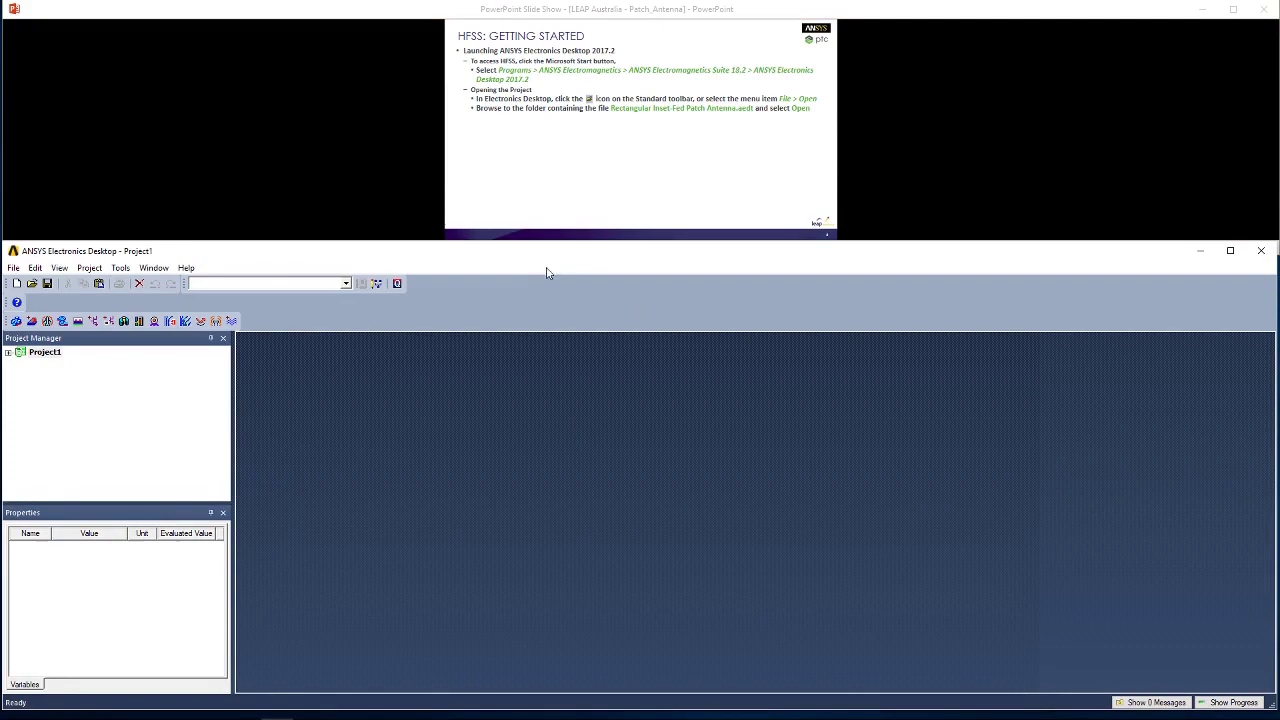
pyautogui.click(32, 283)
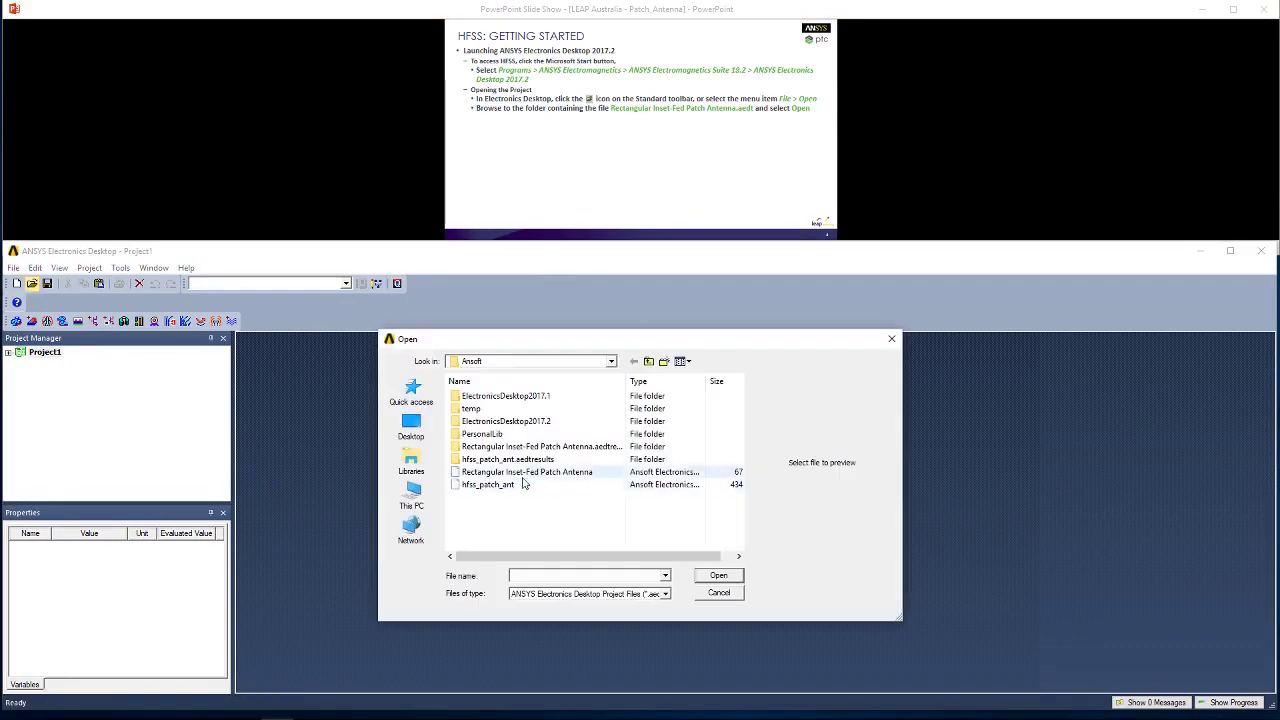
pyautogui.doubleClick(523, 478)
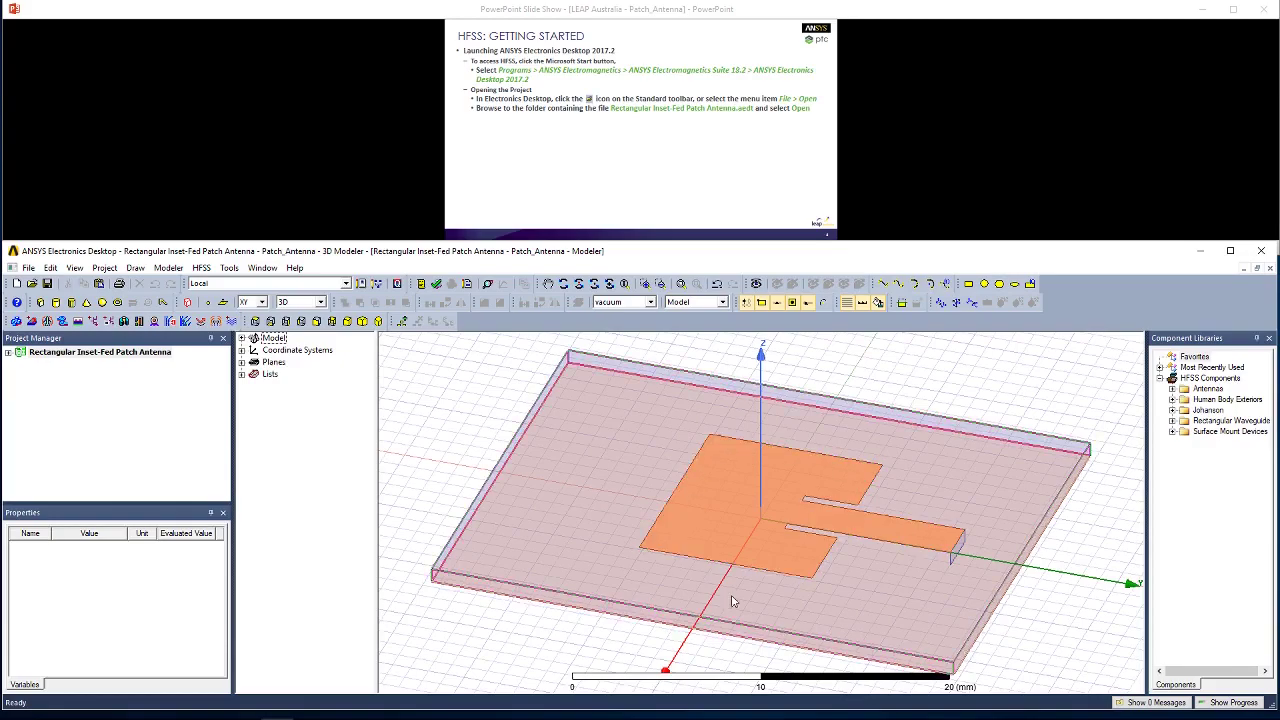
pyautogui.keyDown('alt'); pyautogui.moveTo(757, 591); pyautogui.dragTo(726, 580); pyautogui.keyUp('alt')
# Move the tutorial slide show to slide 5, Setting Tool Options.
pyautogui.click(758, 201)
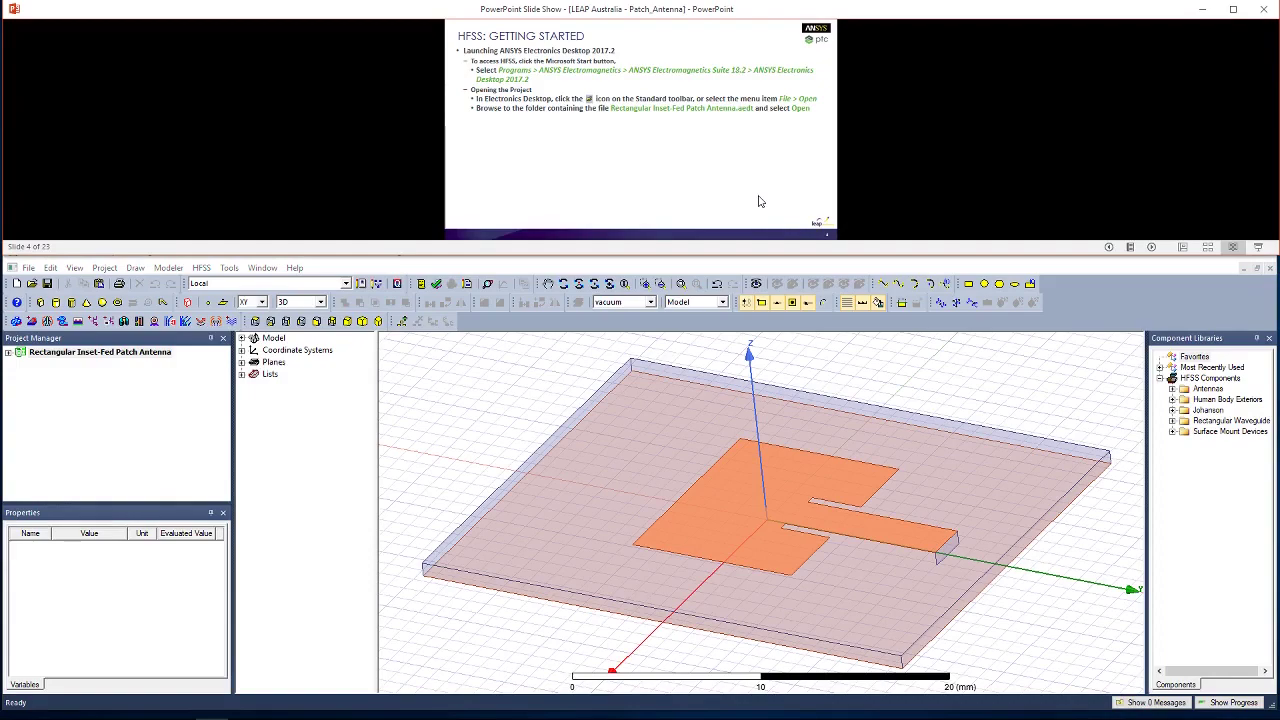
pyautogui.click(758, 201)
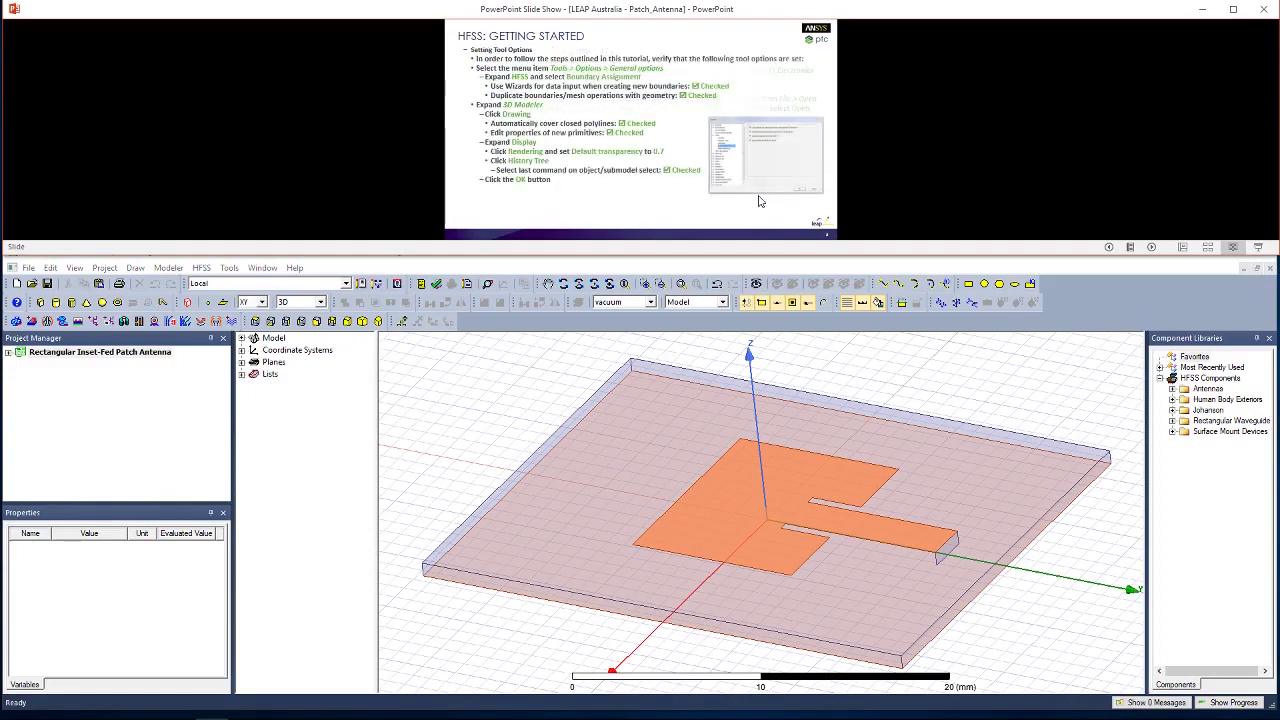
pyautogui.click(620, 173)
pyautogui.press('Left')
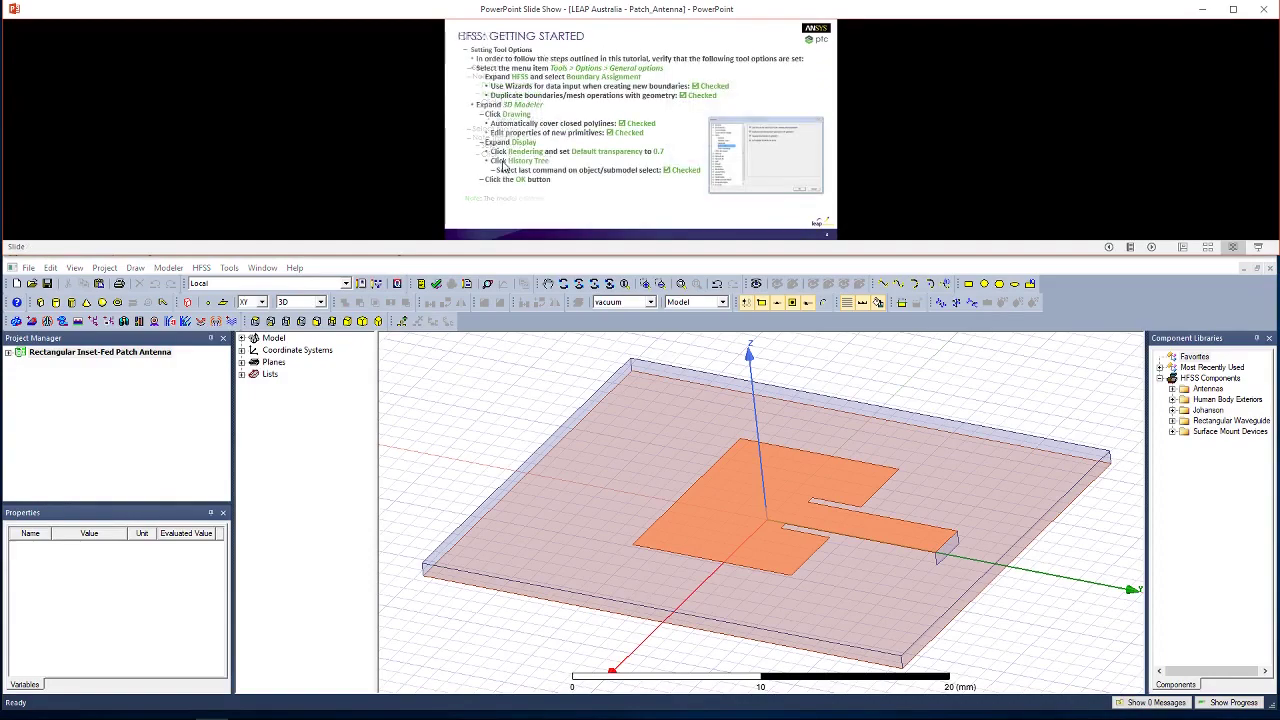
# Review the HFSS General Options without changes, then maximize the slide show.
pyautogui.click(210, 256)
pyautogui.click(229, 268)
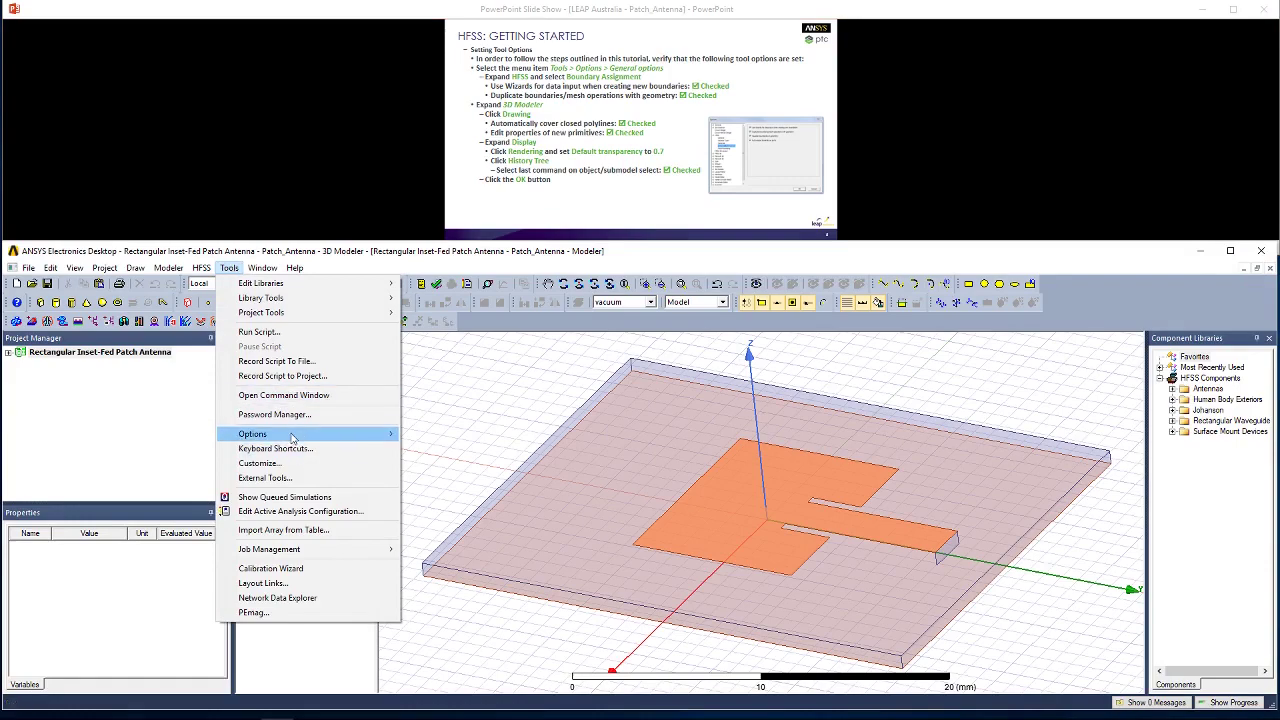
pyautogui.moveTo(366, 436)
pyautogui.click(414, 437)
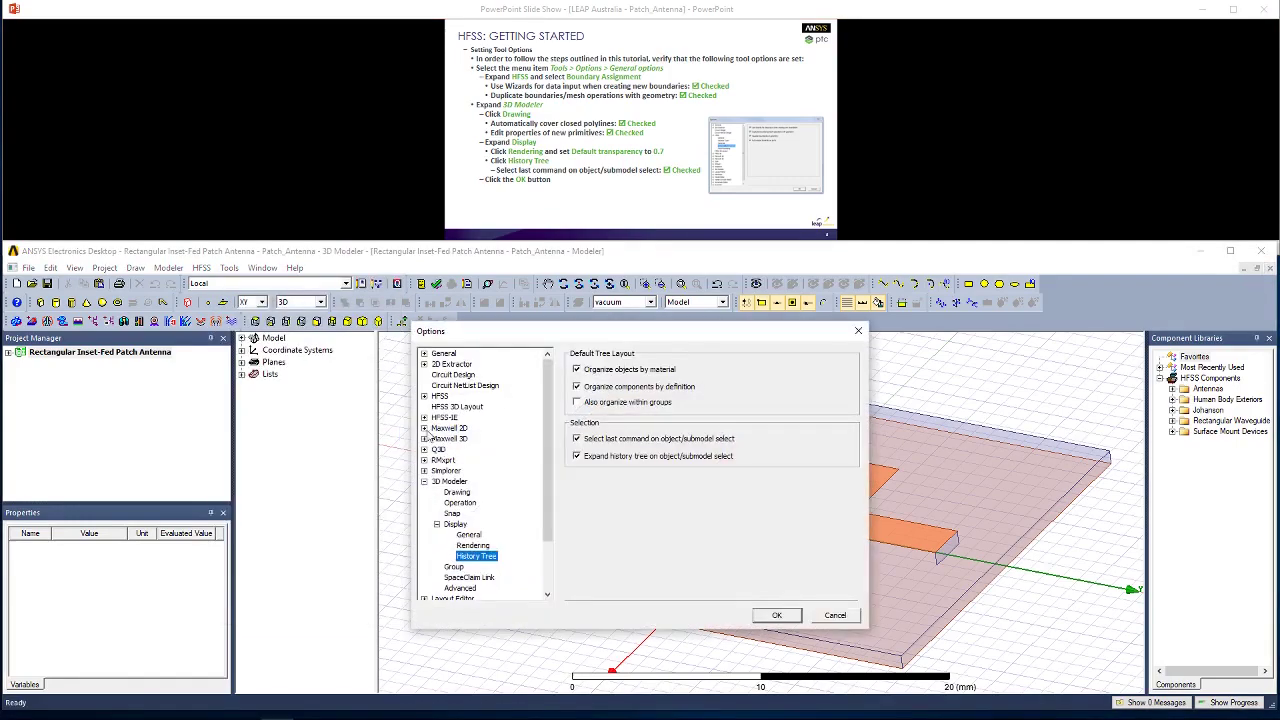
pyautogui.click(424, 396)
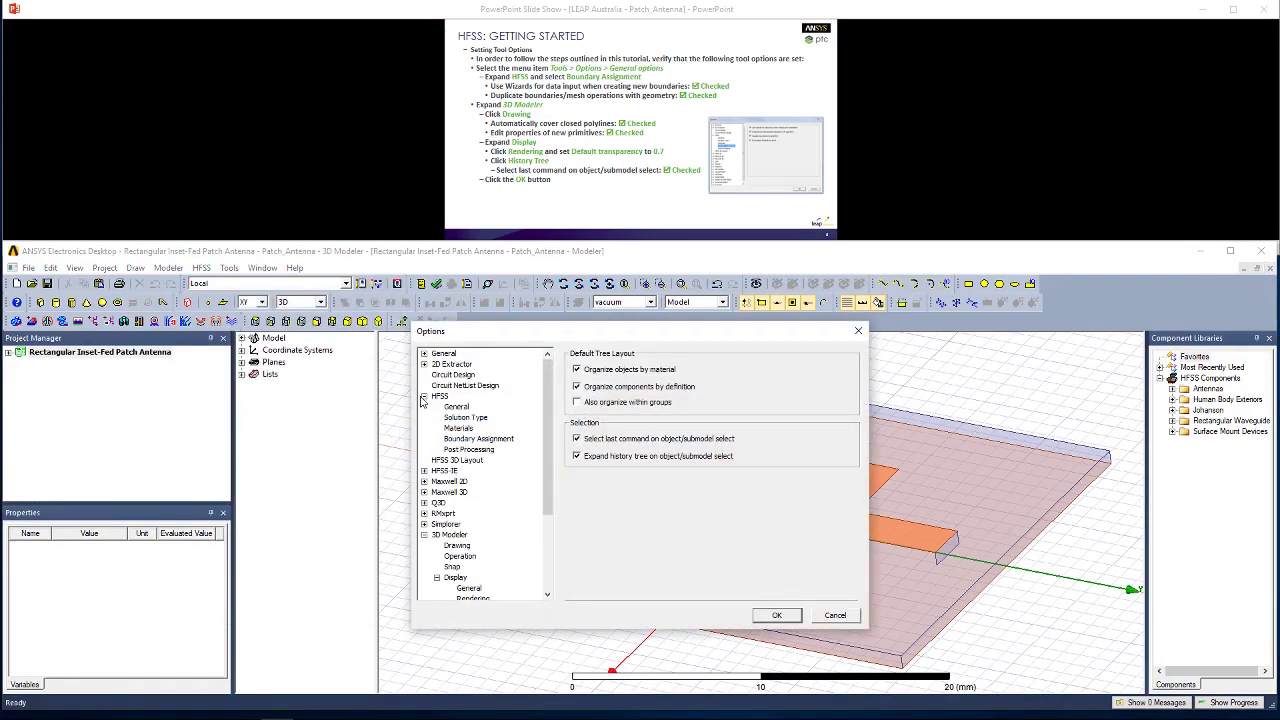
pyautogui.click(424, 396)
pyautogui.click(835, 615)
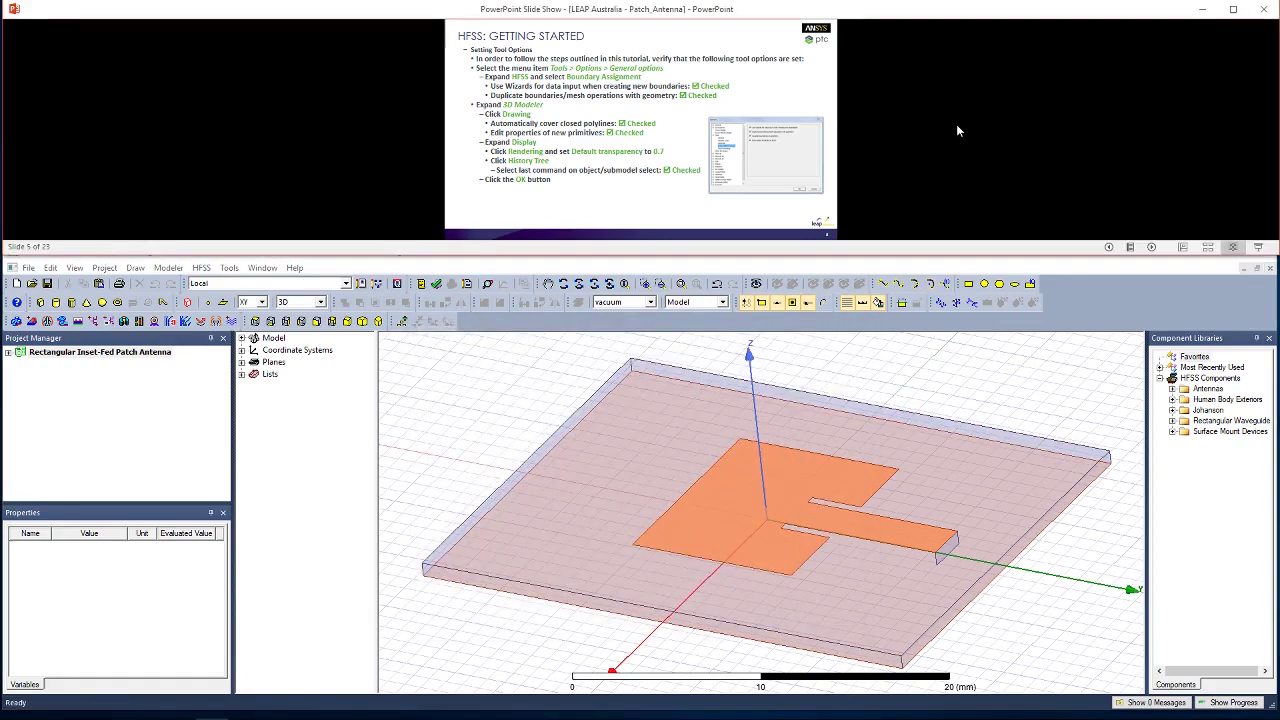
pyautogui.click(1233, 9)
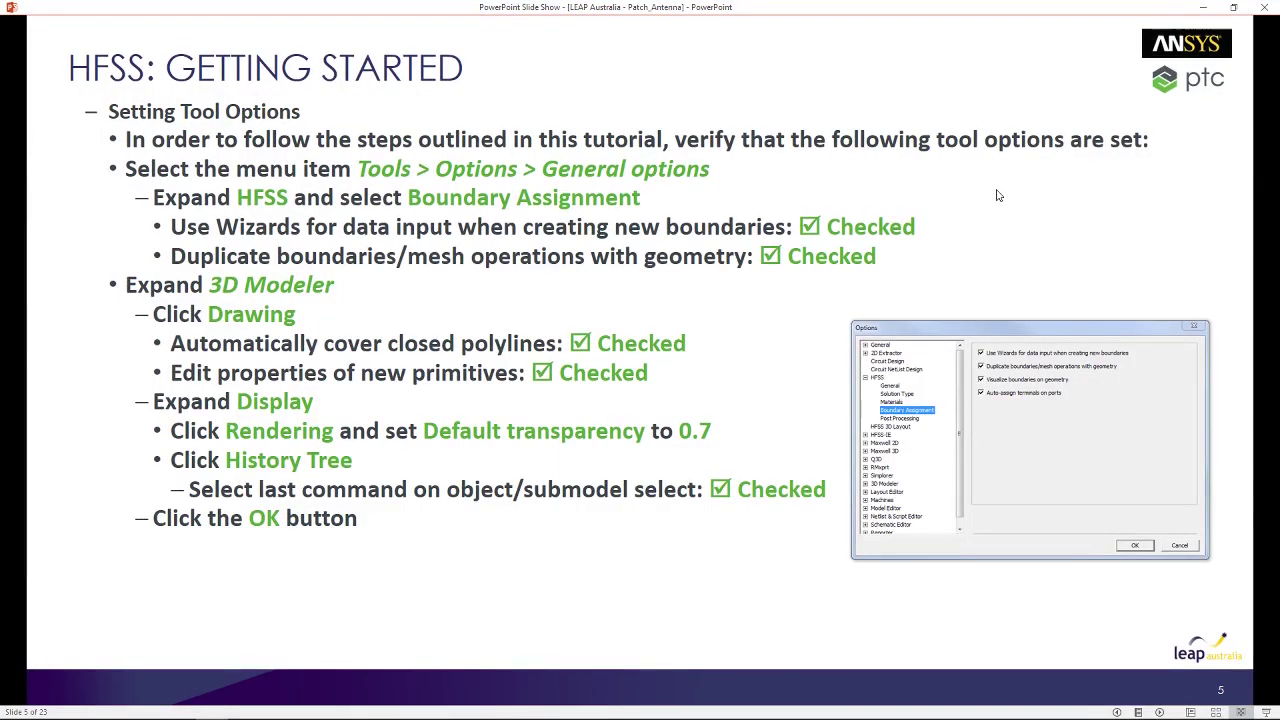
# Show the Creating the Design slide and confirm the Terminal, Network Analysis solution type.
pyautogui.click(1233, 7)
pyautogui.click(929, 166)
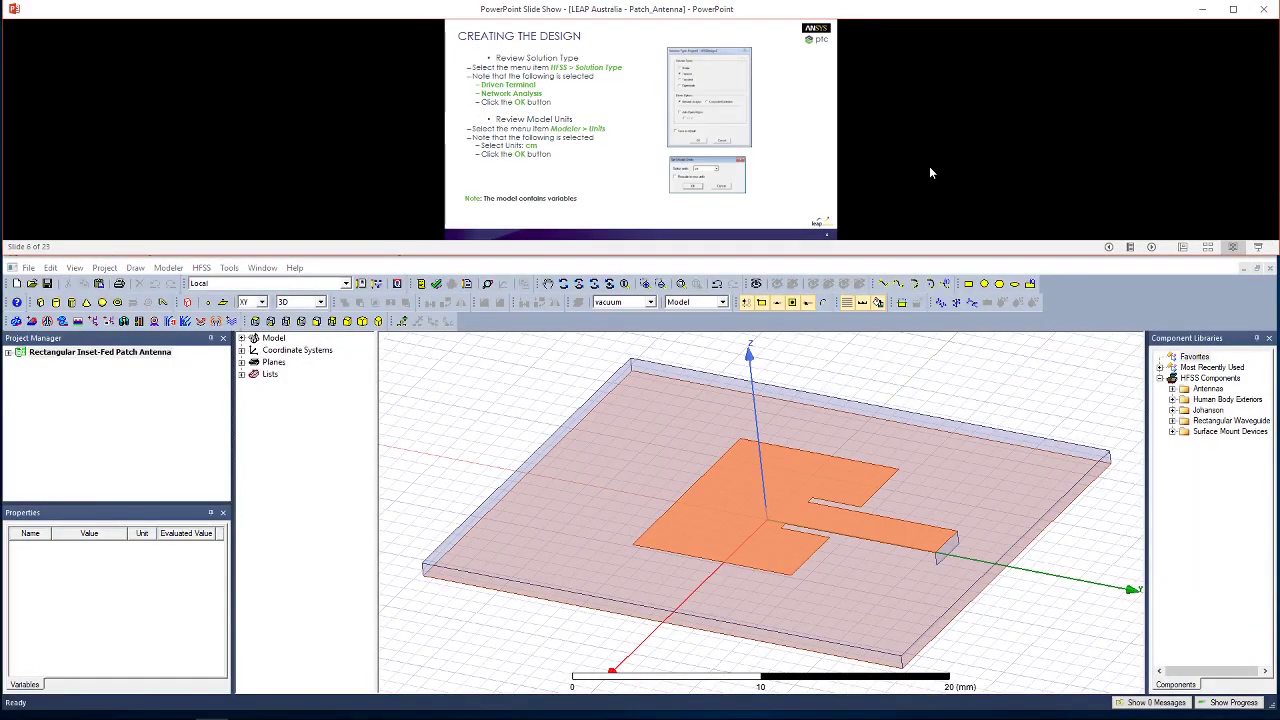
pyautogui.click(487, 470)
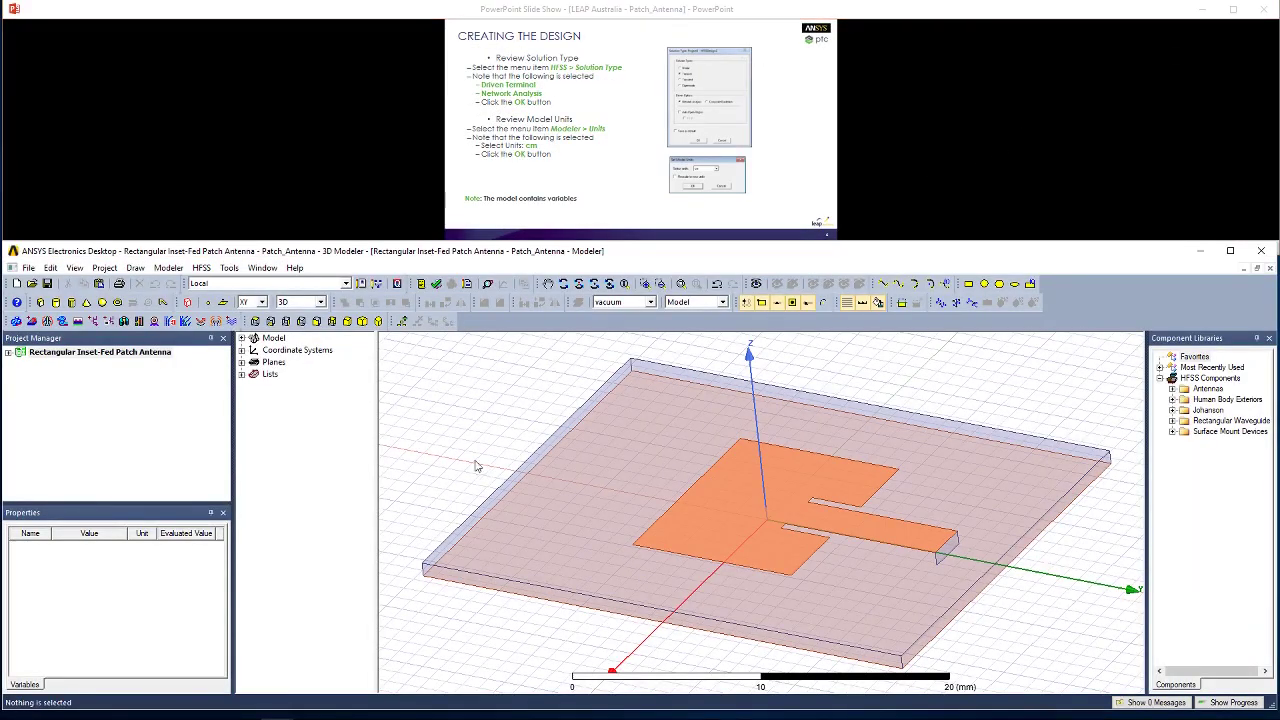
pyautogui.click(203, 270)
pyautogui.click(228, 284)
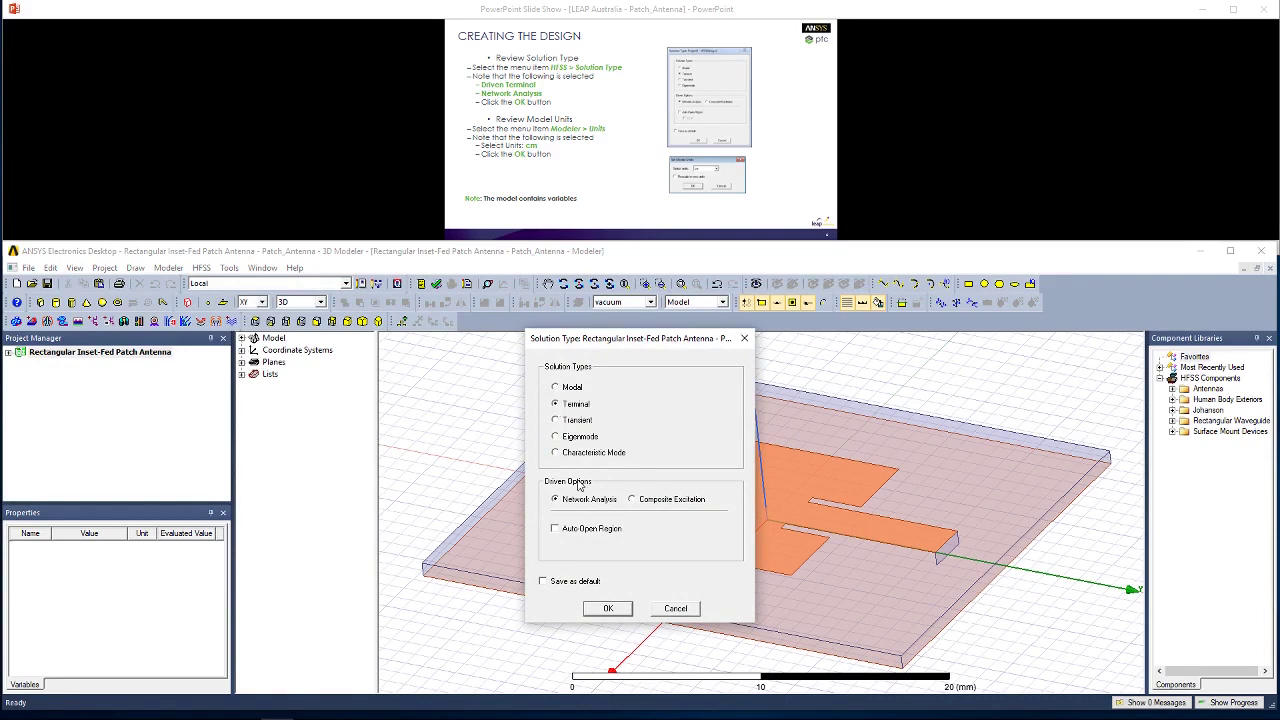
pyautogui.click(612, 609)
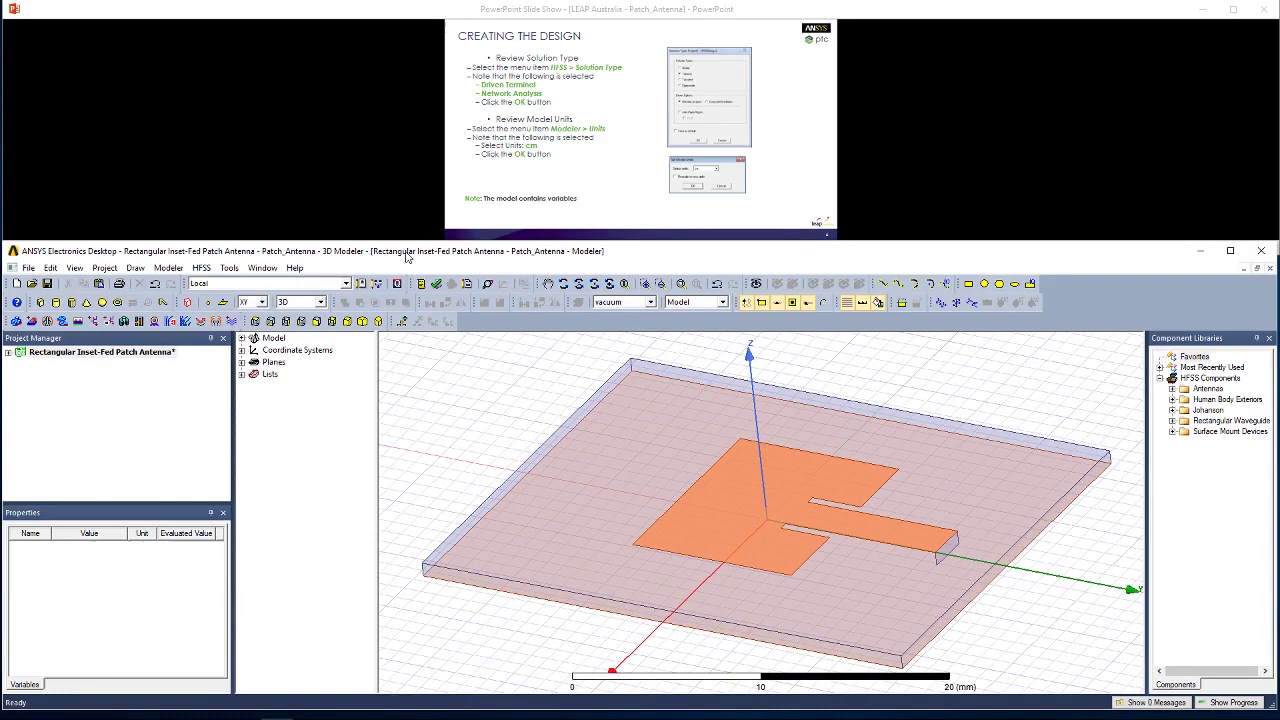
# Set the model units to cm.
pyautogui.click(169, 268)
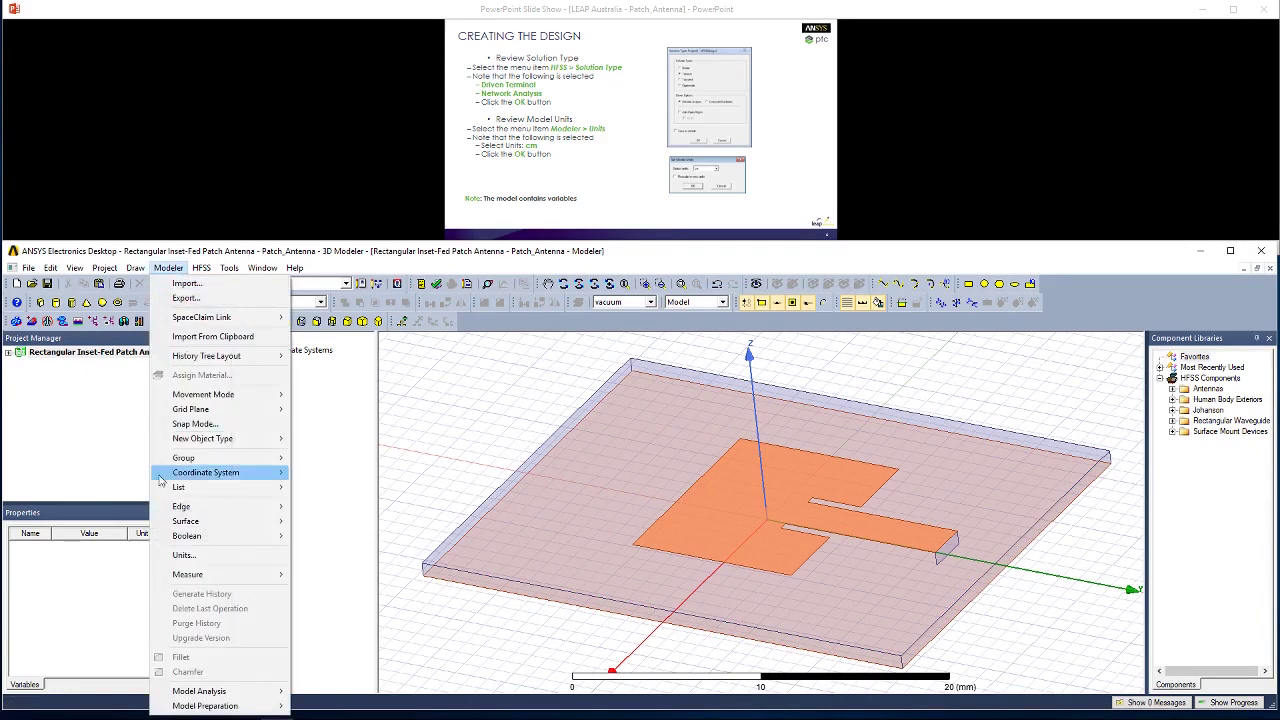
pyautogui.click(184, 555)
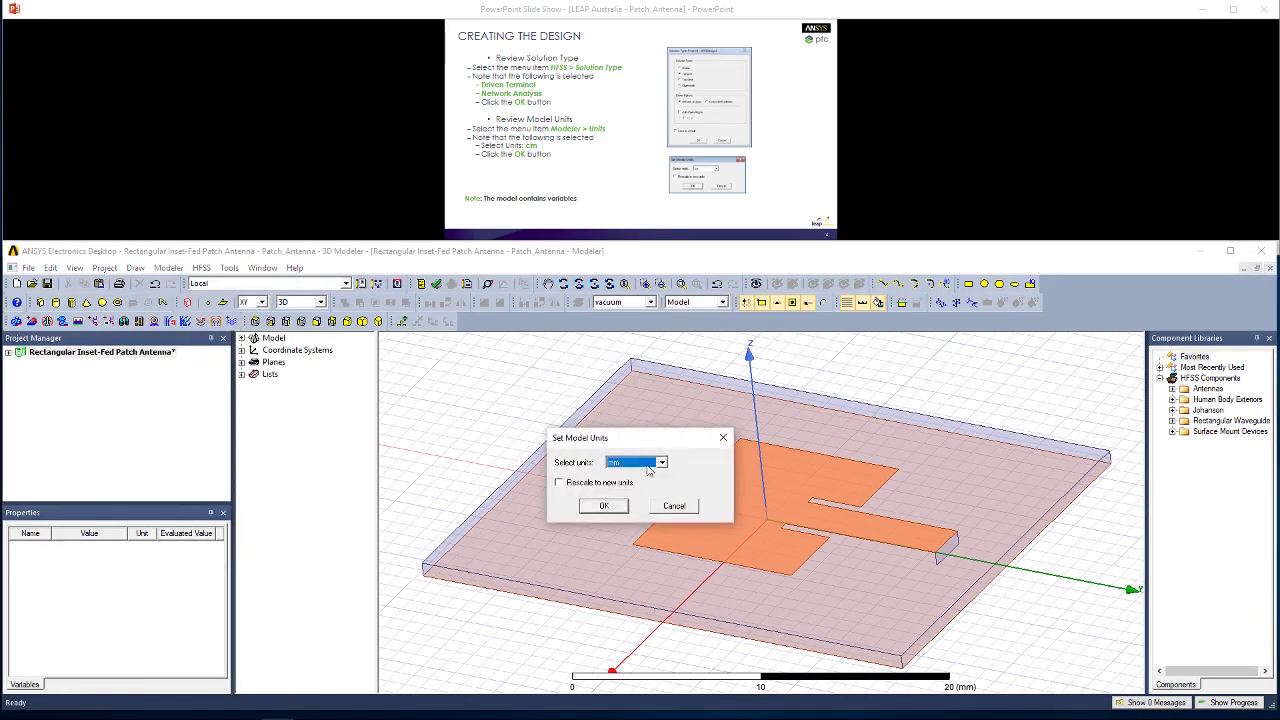
pyautogui.click(650, 464)
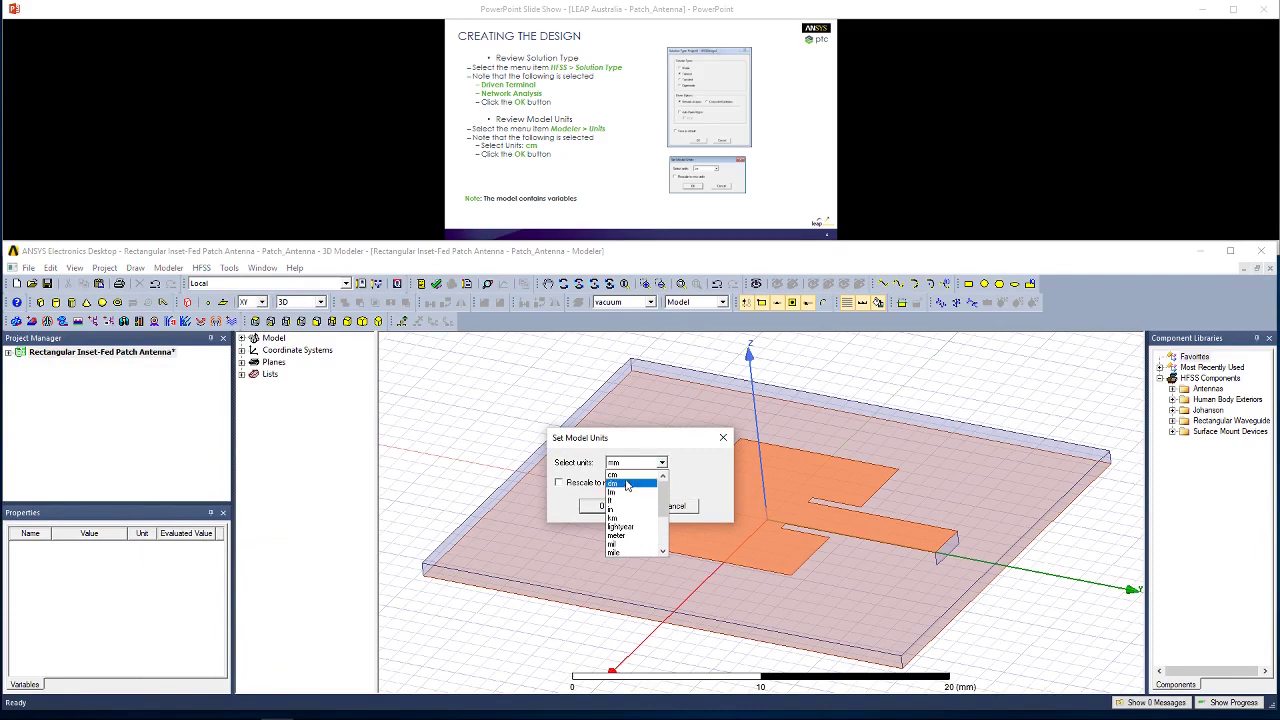
pyautogui.click(628, 484)
pyautogui.click(638, 466)
pyautogui.click(614, 475)
pyautogui.click(605, 507)
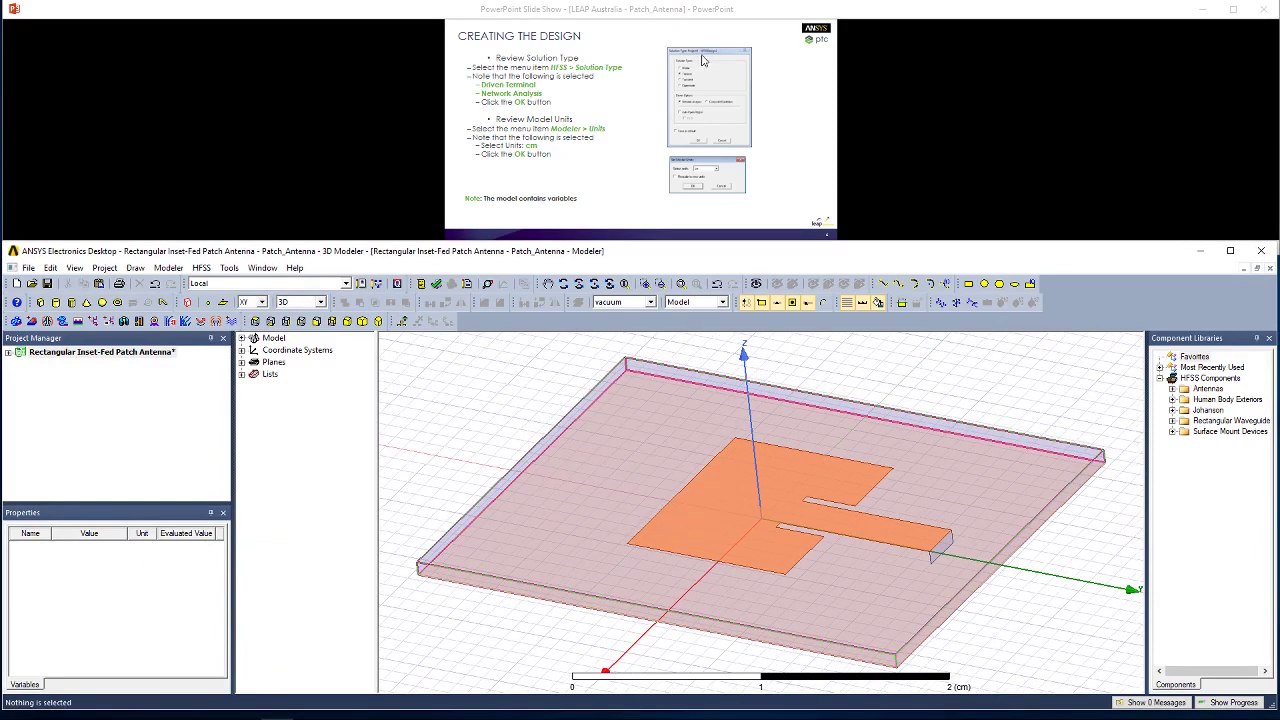
# Review the Patch_Antenna design variables in Design Properties without changes.
pyautogui.click(9, 353)
pyautogui.click(52, 364)
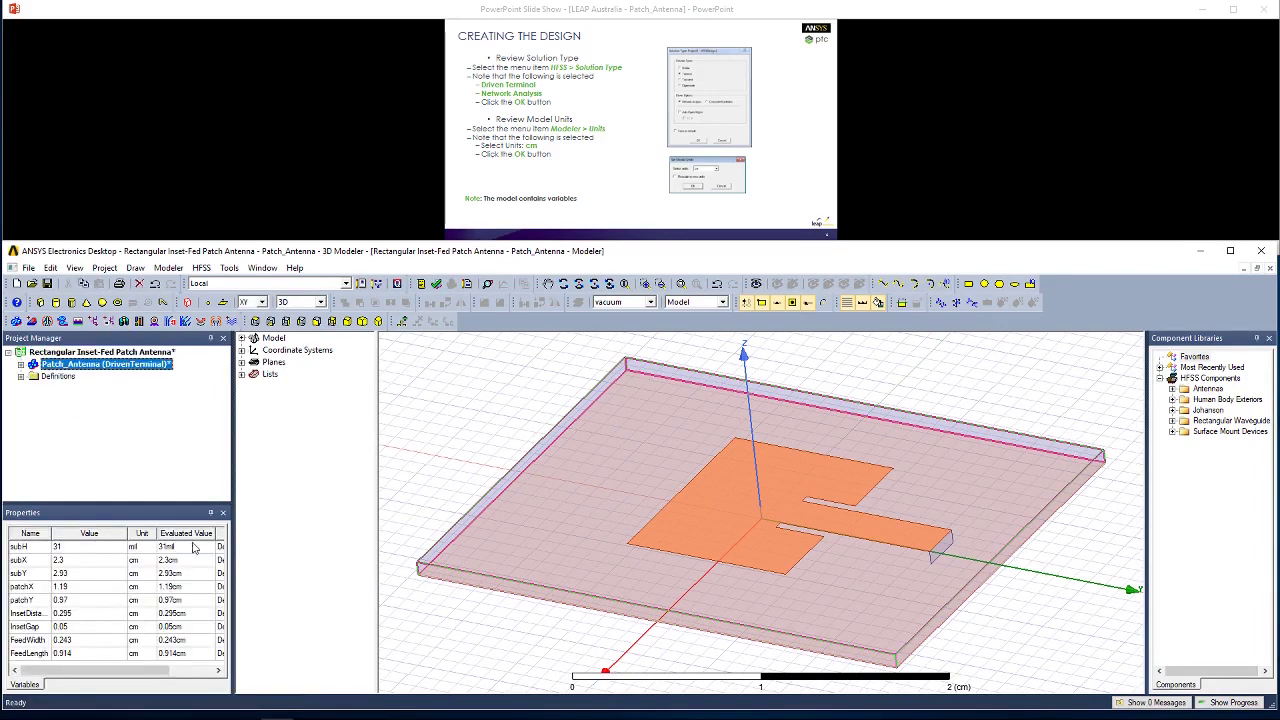
pyautogui.click(200, 269)
pyautogui.click(250, 614)
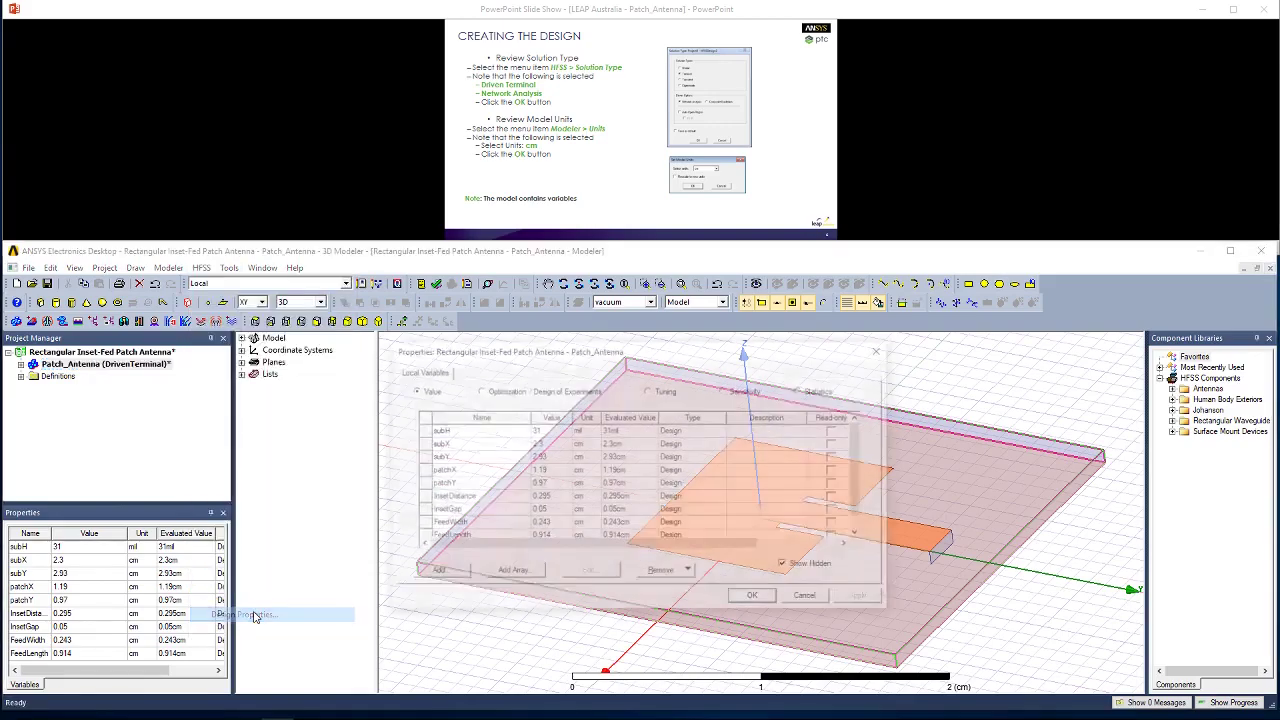
pyautogui.click(808, 598)
# Show the Setting the Substrate Material slide and expand the model tree to reveal sub, Ground, patch and port.
pyautogui.click(745, 152)
pyautogui.click(745, 152)
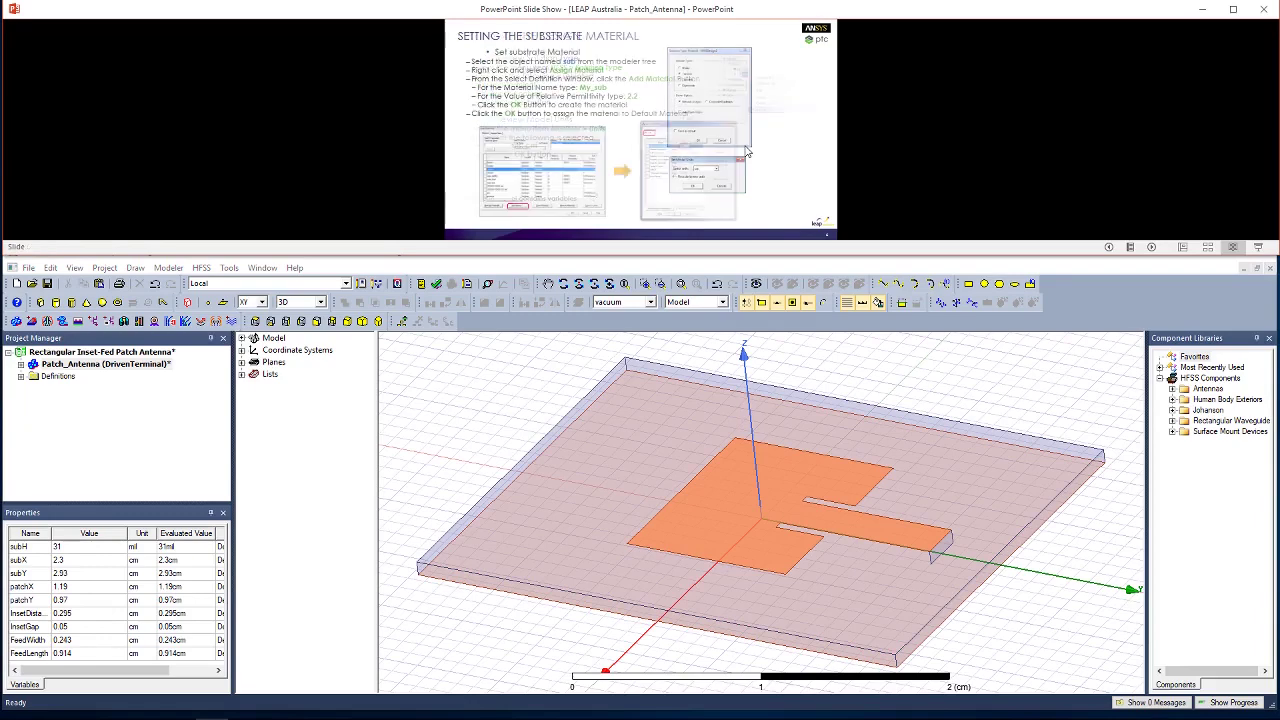
pyautogui.click(242, 338)
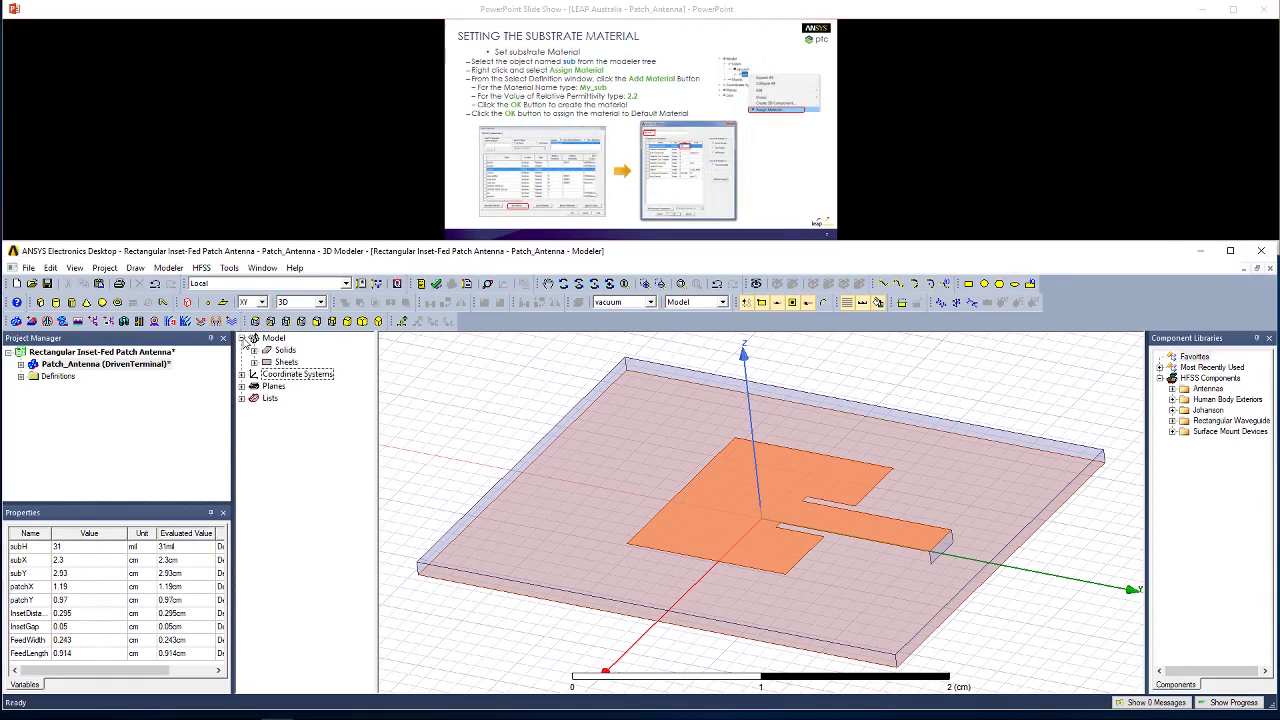
pyautogui.click(254, 350)
pyautogui.click(266, 362)
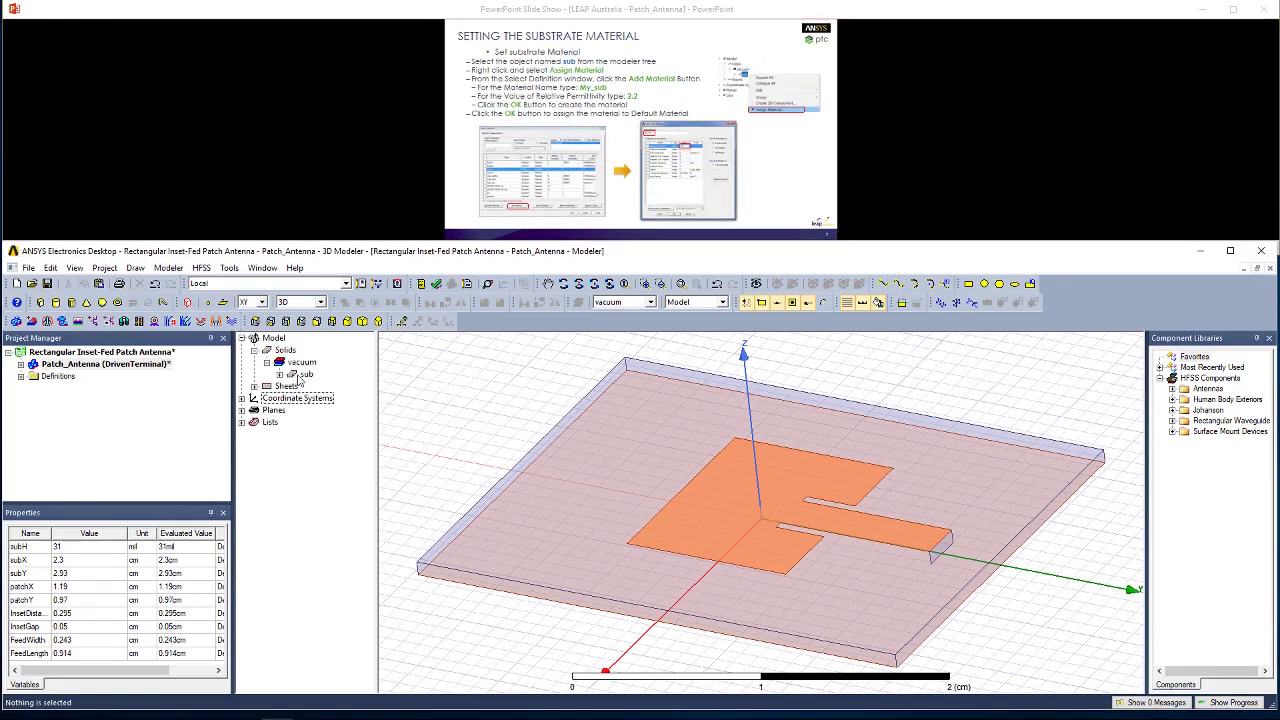
pyautogui.click(280, 374)
pyautogui.click(254, 398)
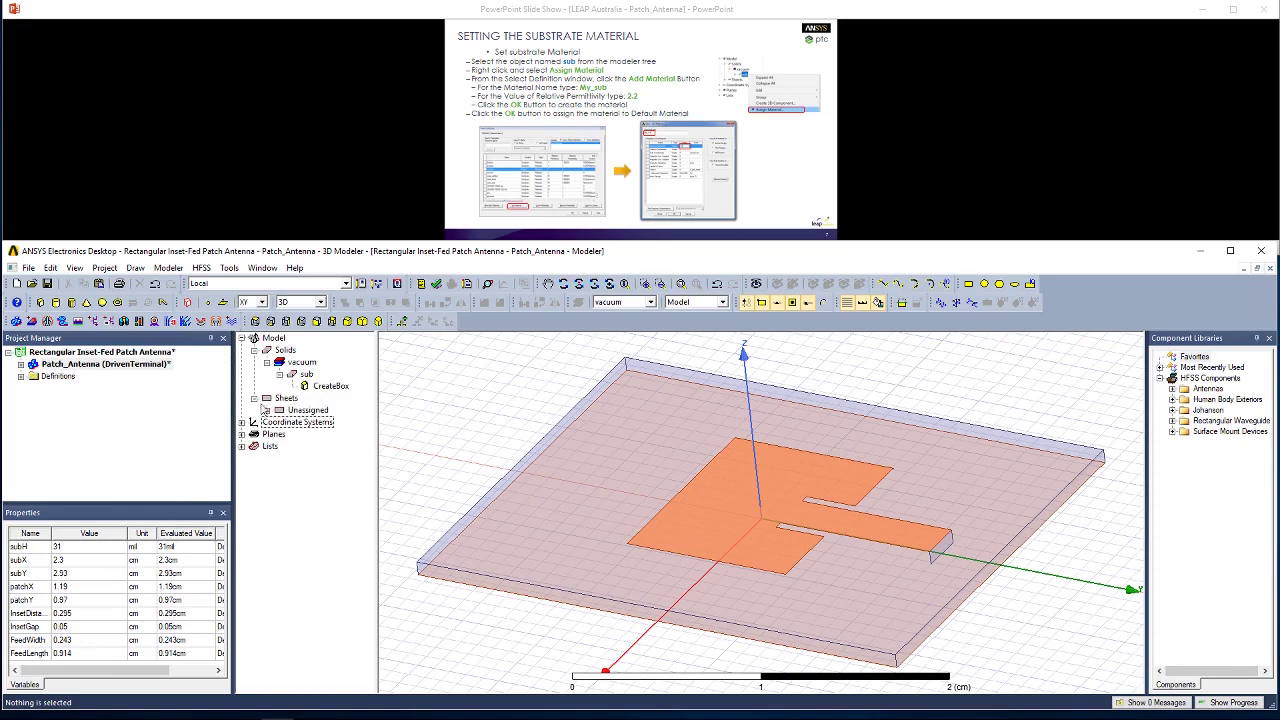
pyautogui.click(266, 410)
# Assign sub a new material My_sub with relative permittivity 2.2.
pyautogui.click(307, 374)
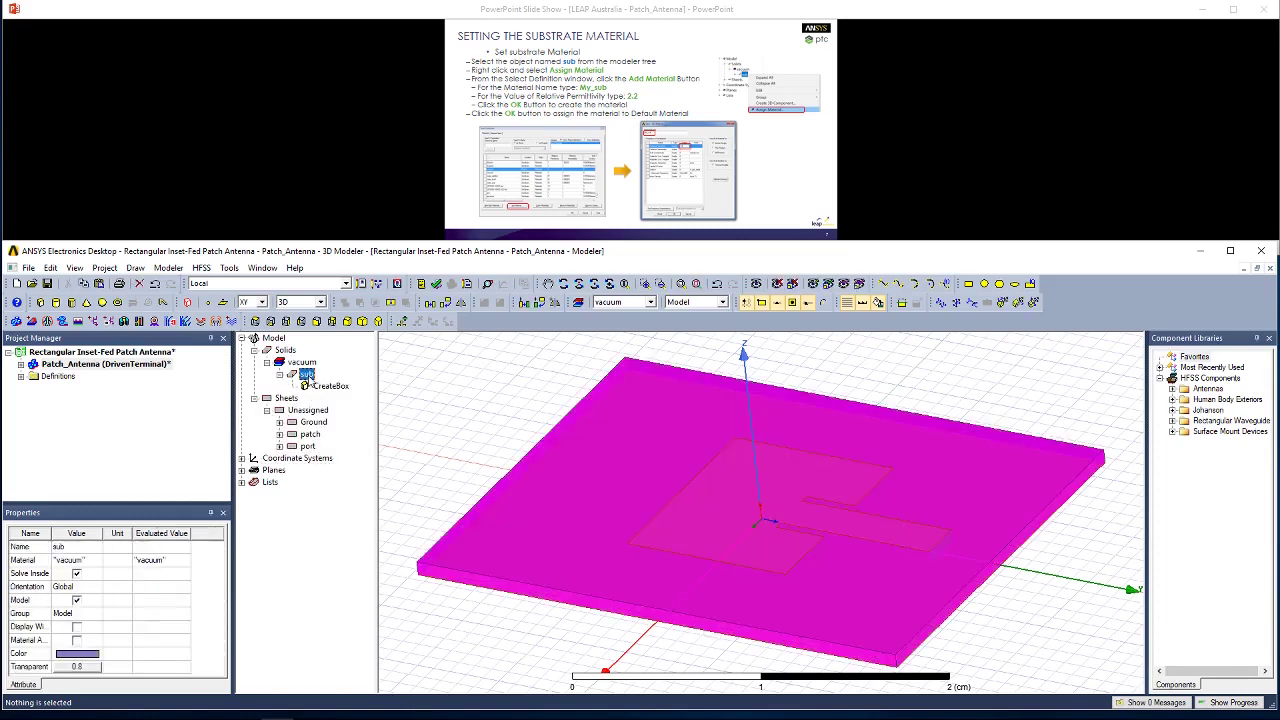
pyautogui.rightClick(307, 375)
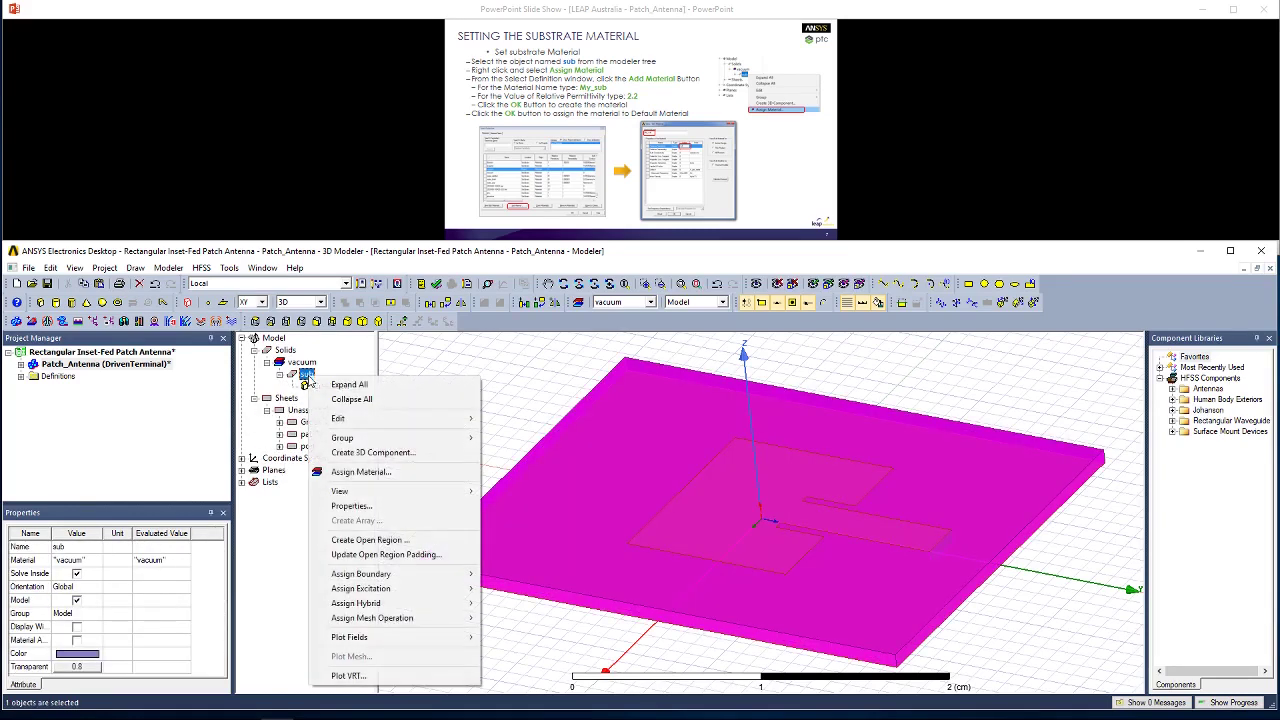
pyautogui.click(360, 472)
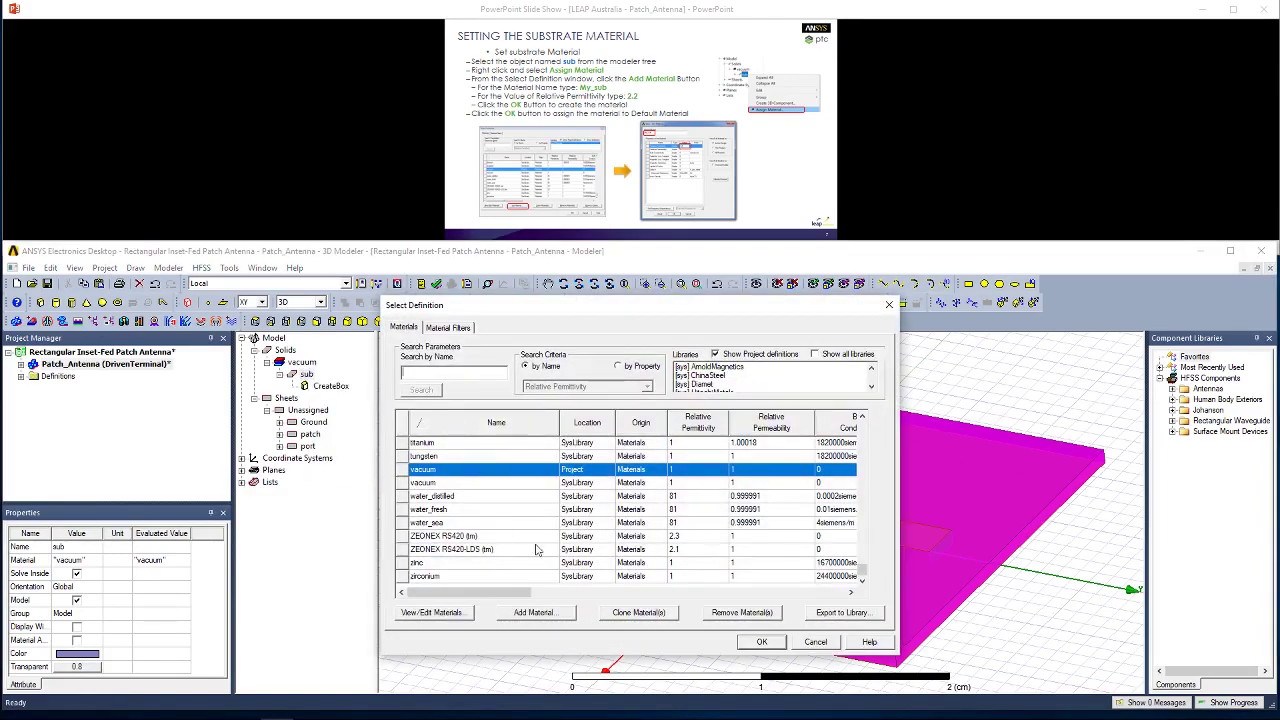
pyautogui.click(532, 612)
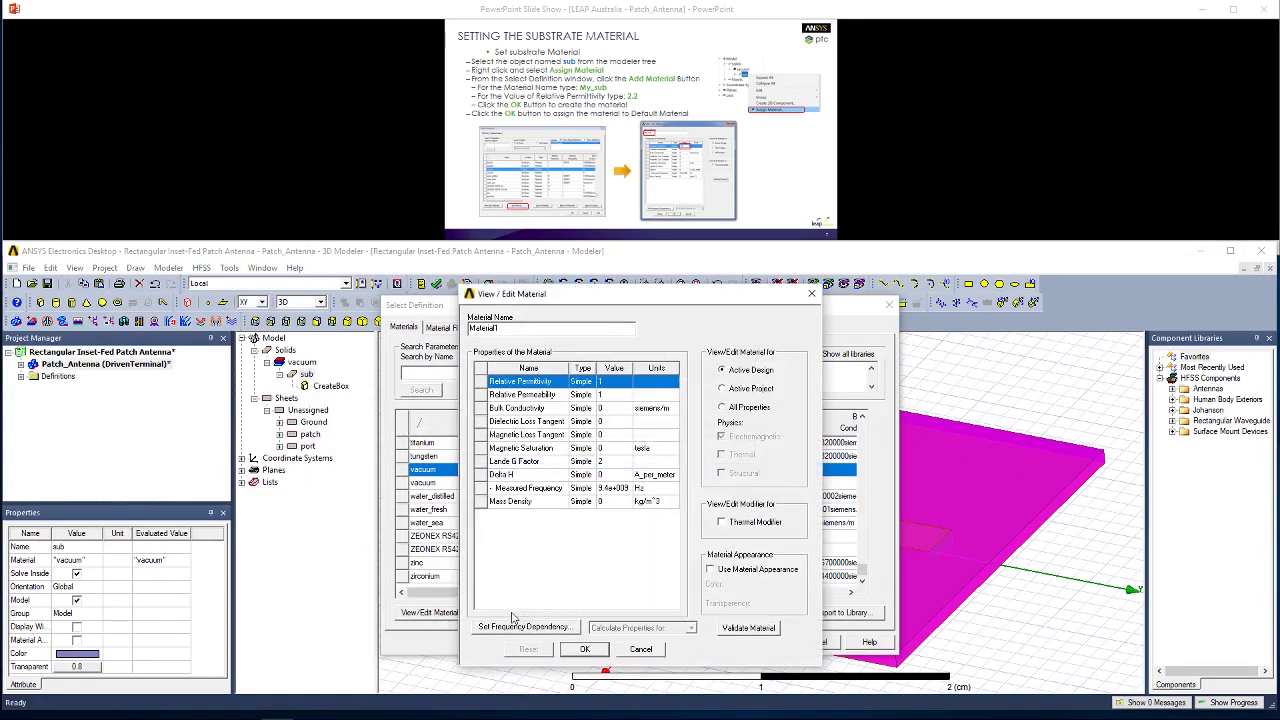
pyautogui.write('My_sub')
pyautogui.doubleClick(606, 383)
pyautogui.click(588, 649)
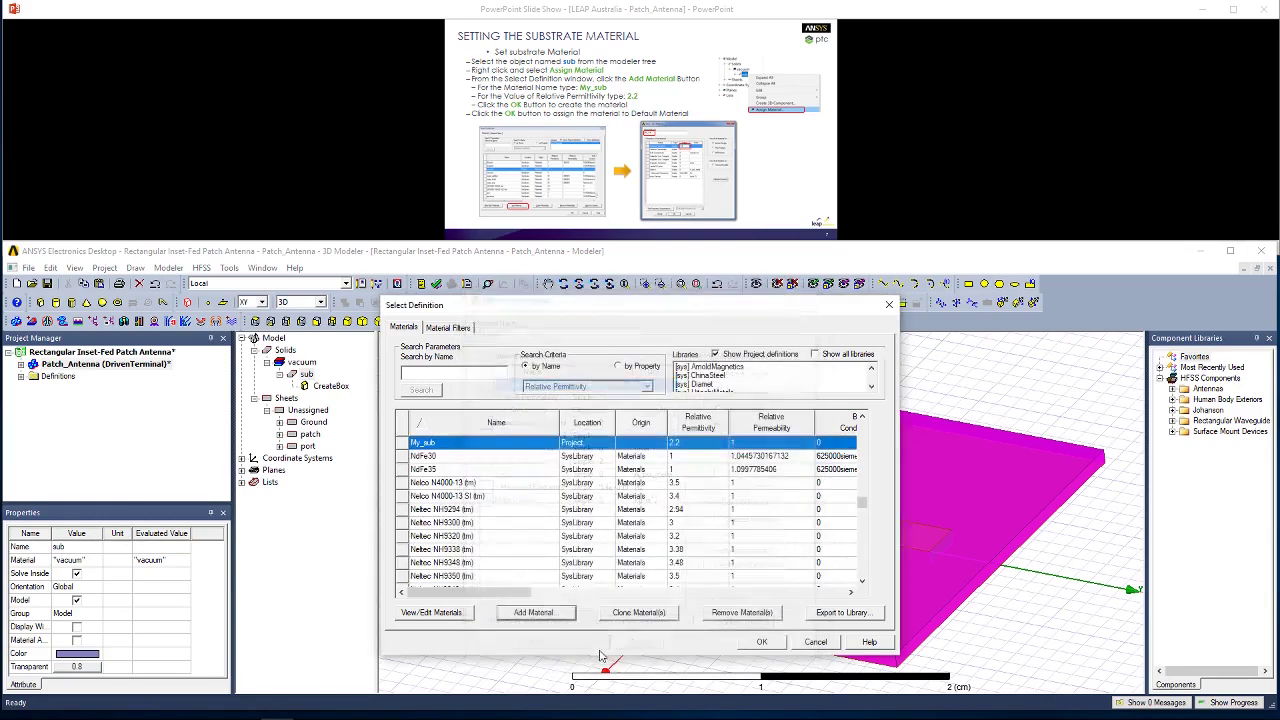
pyautogui.click(755, 638)
pyautogui.hotkey('alt', 'Tab')
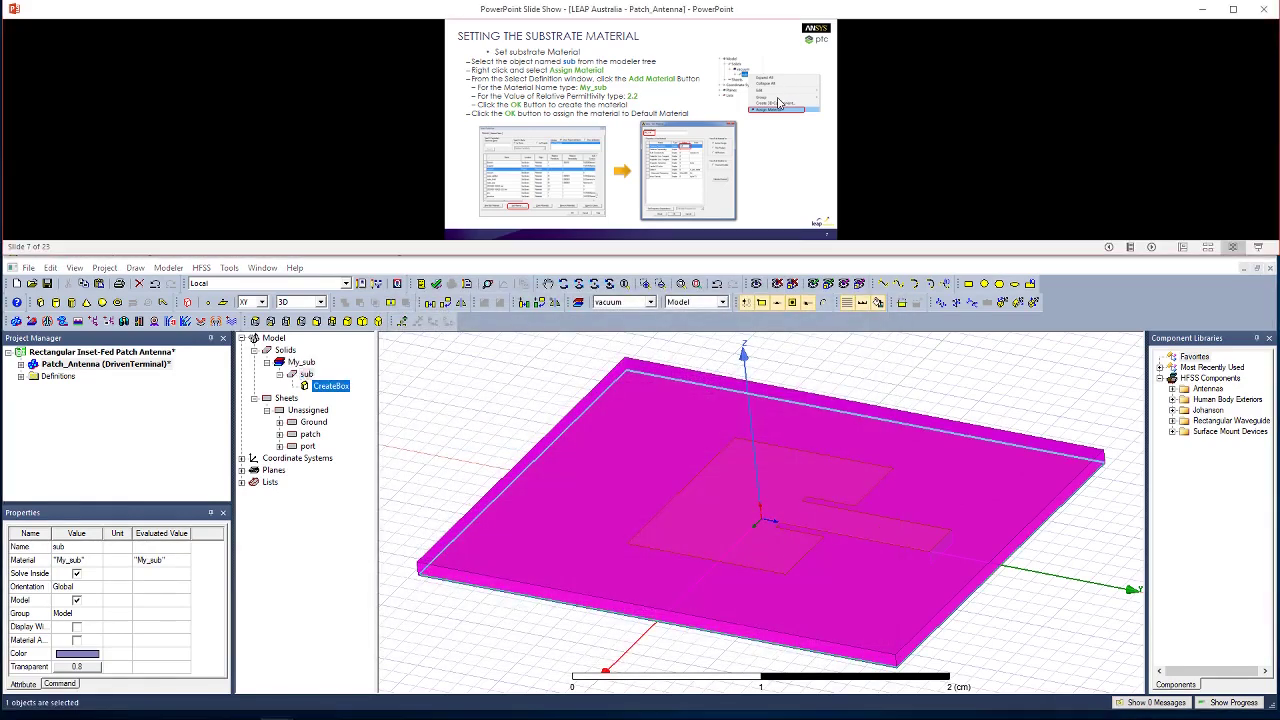
pyautogui.click(614, 189)
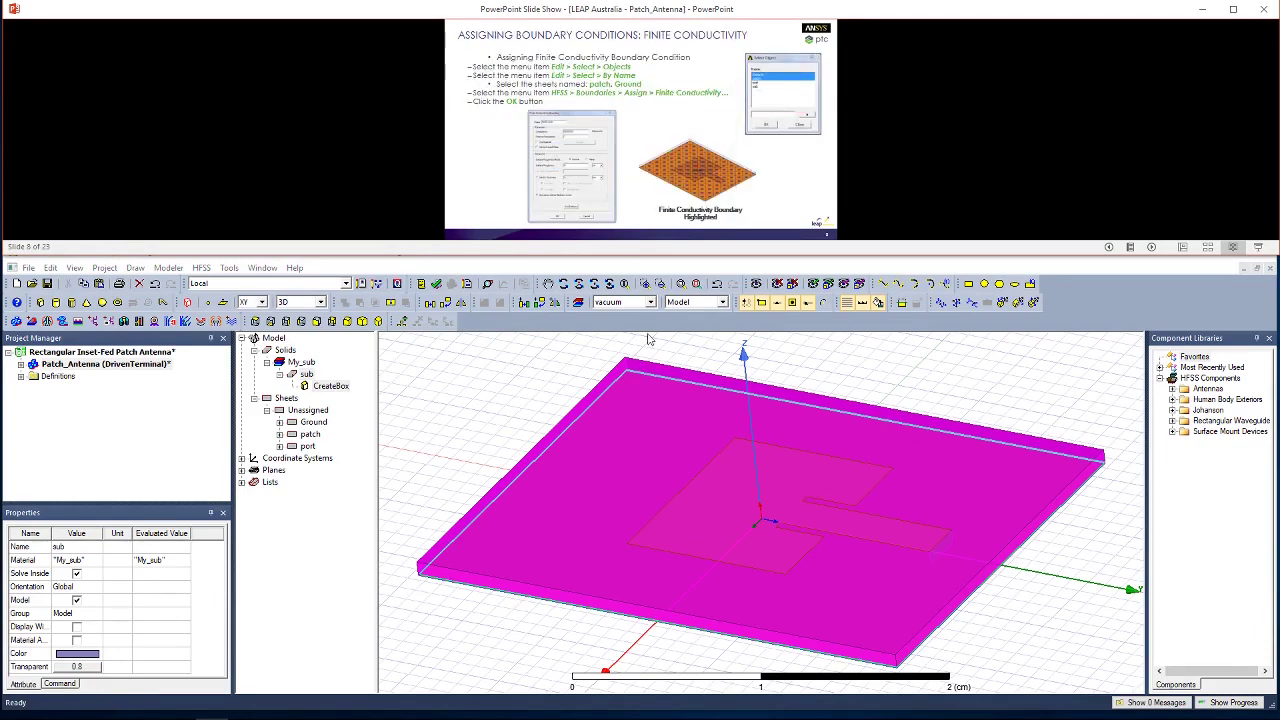
# Select the patch and Ground sheets by name.
pyautogui.click(493, 425)
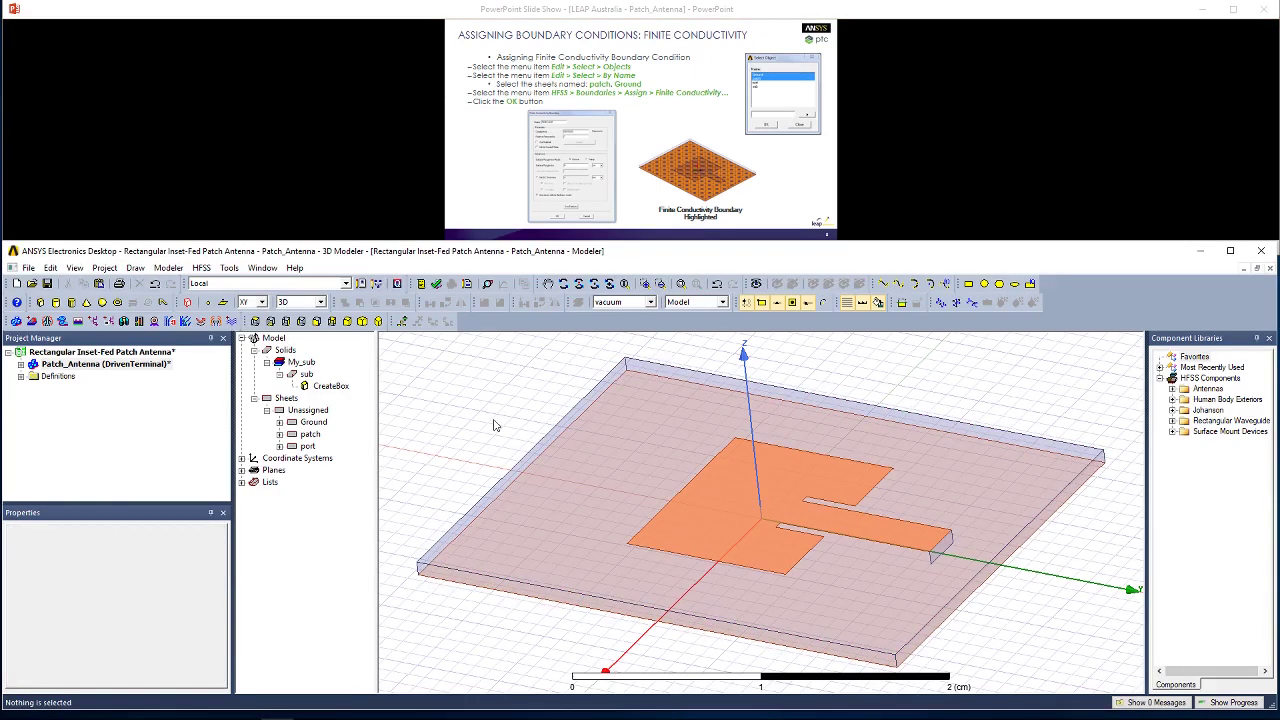
pyautogui.click(50, 268)
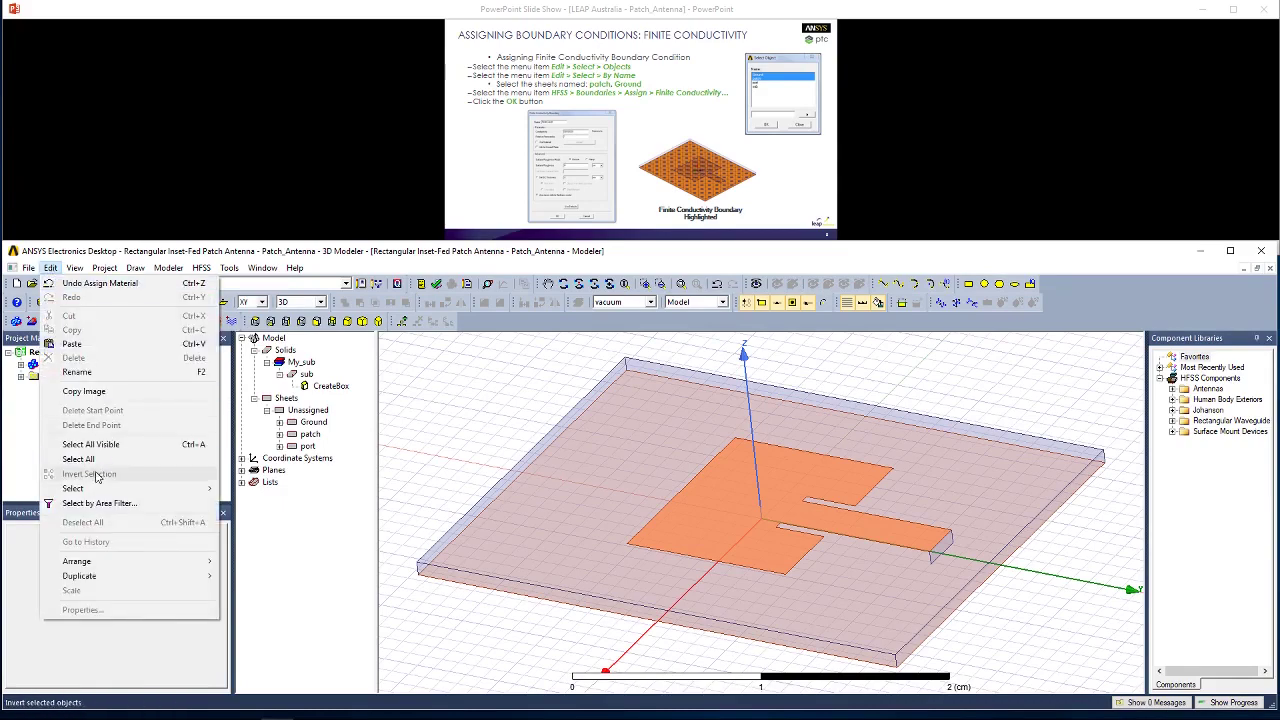
pyautogui.moveTo(90, 488)
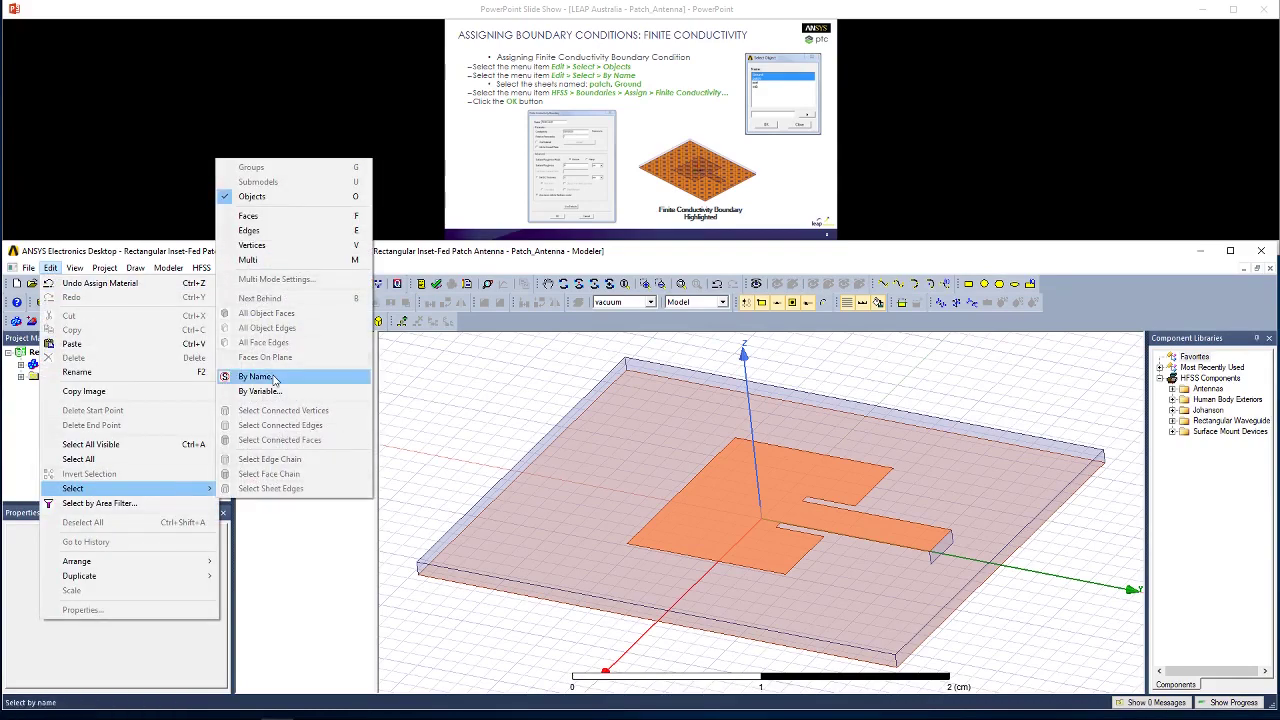
pyautogui.click(270, 376)
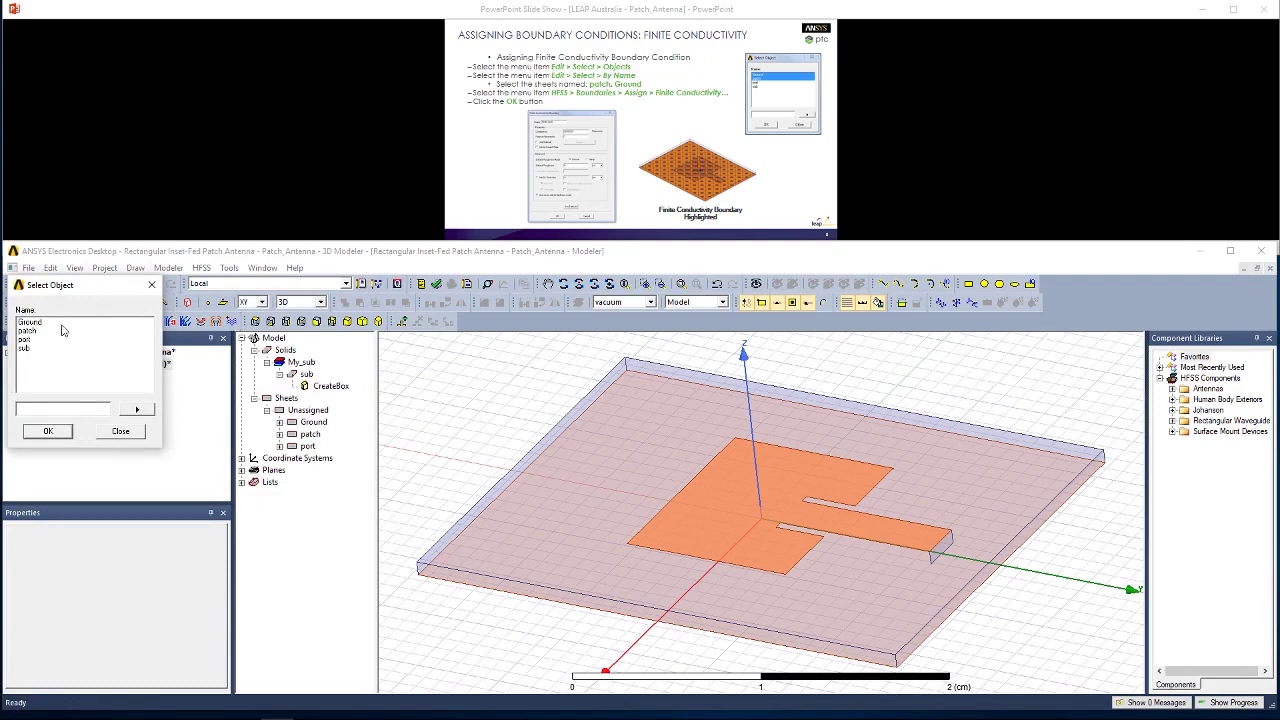
pyautogui.click(38, 331)
pyautogui.keyDown('ctrl'); pyautogui.click(36, 323); pyautogui.keyUp('ctrl')
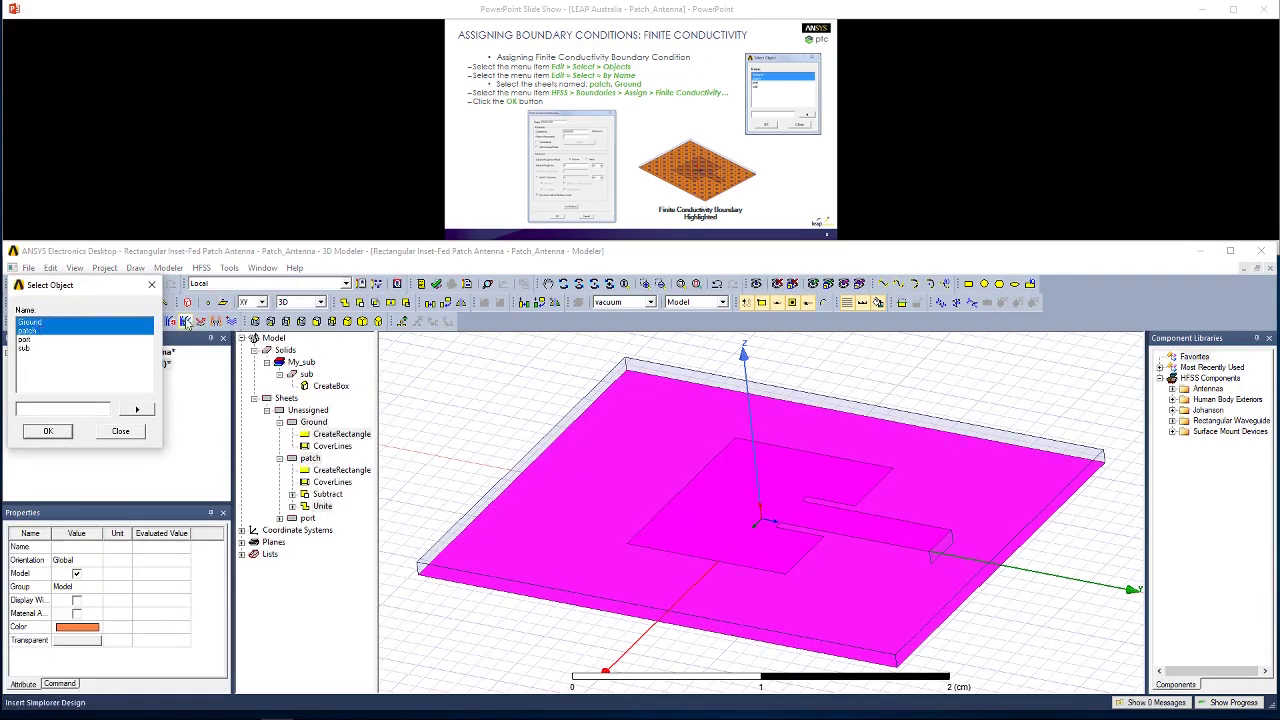
# Give the selected sheets a Finite Conductivity boundary at 58000000 Siemens/m.
pyautogui.click(201, 268)
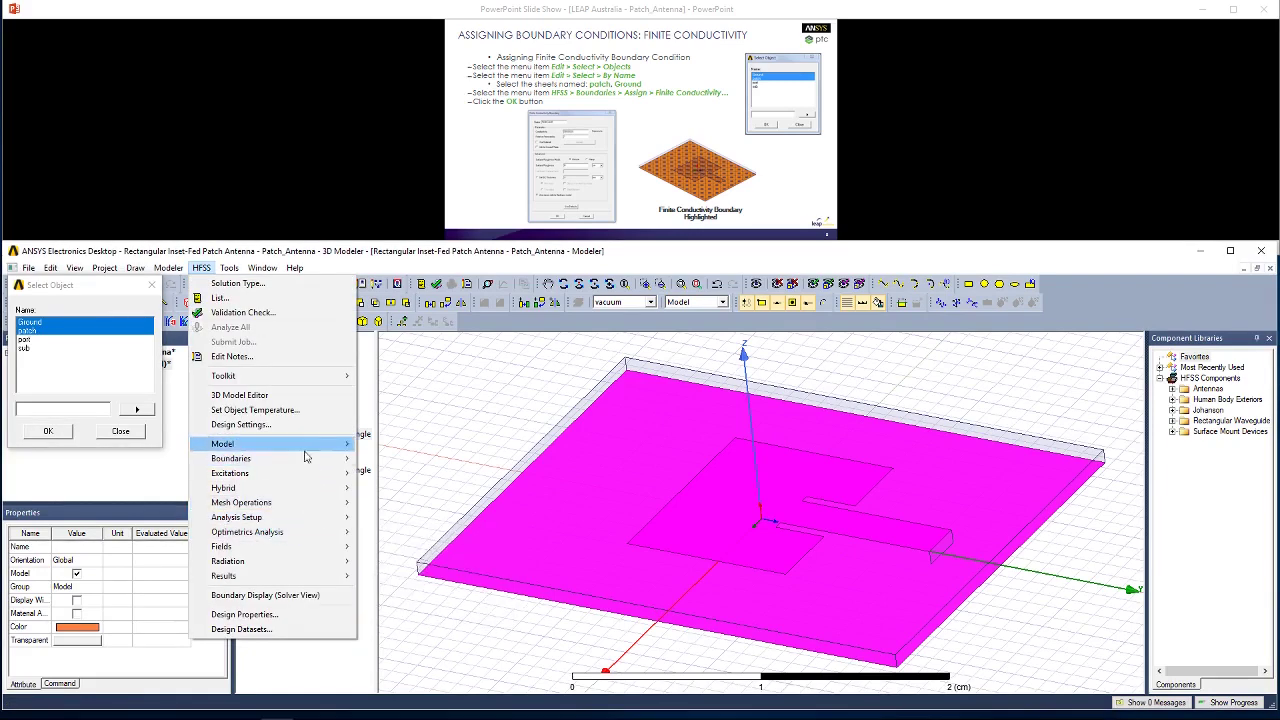
pyautogui.moveTo(305, 462)
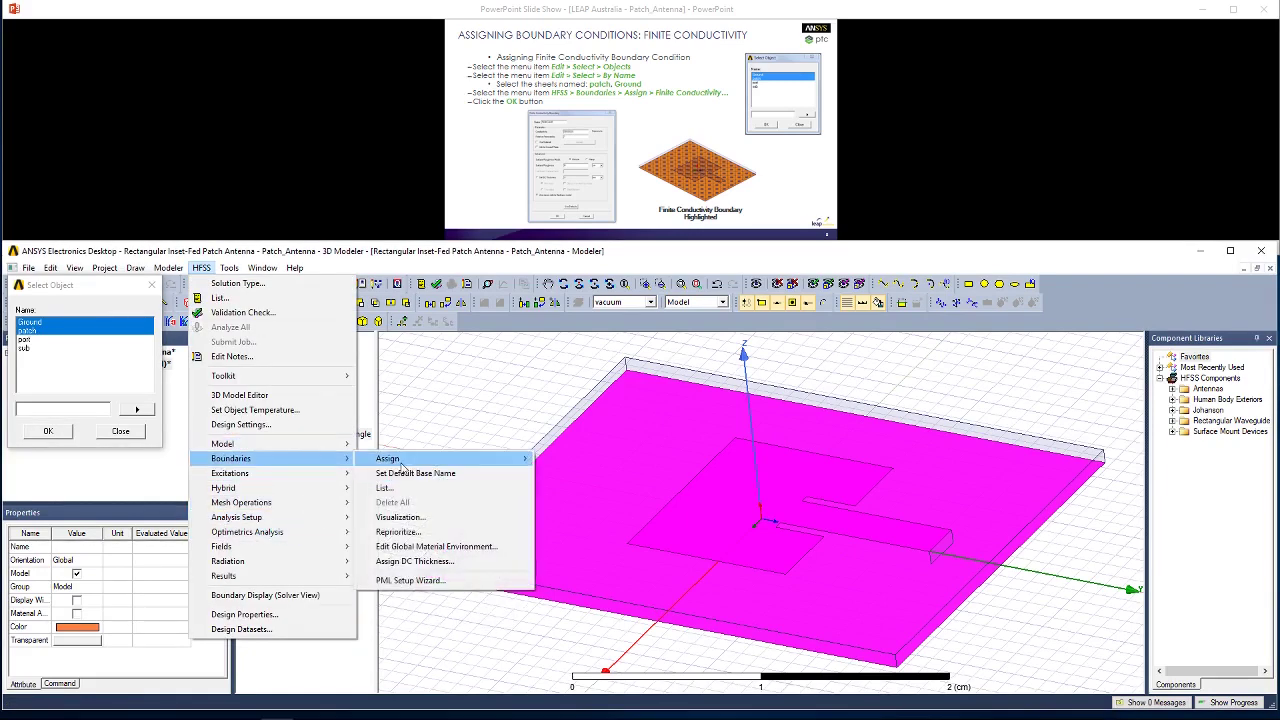
pyautogui.moveTo(400, 458)
pyautogui.click(575, 489)
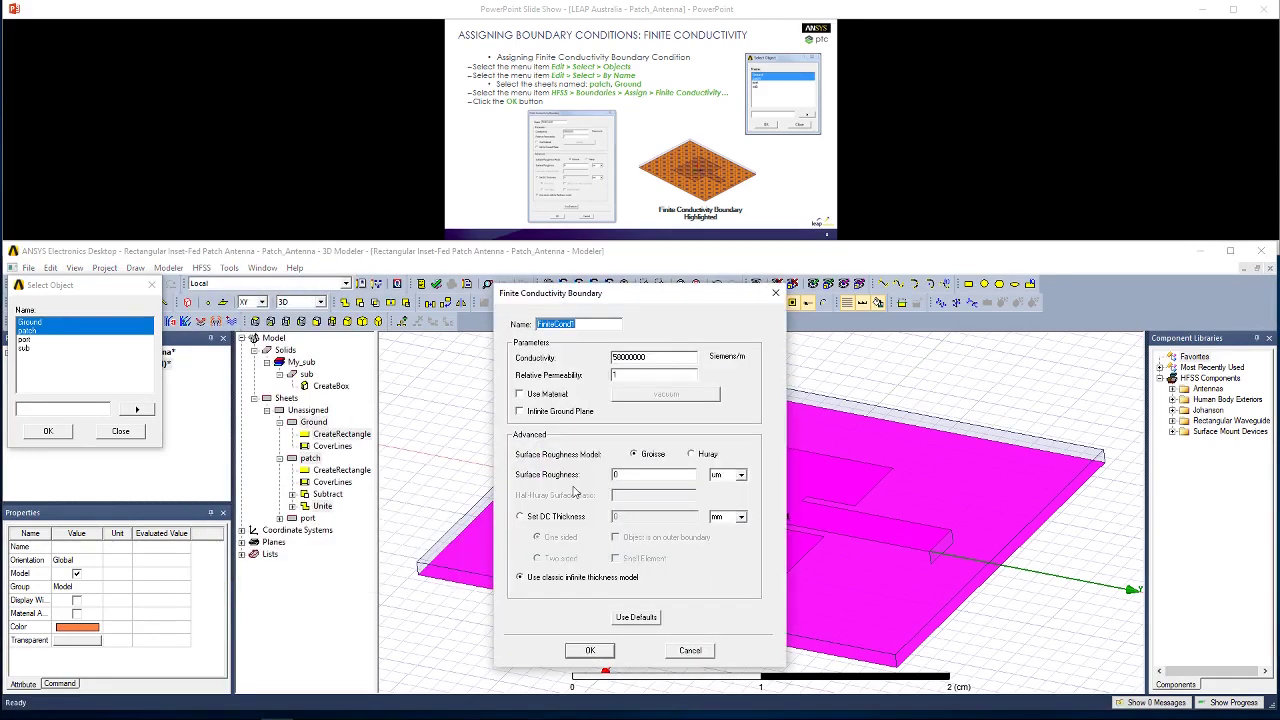
pyautogui.click(590, 650)
pyautogui.click(741, 156)
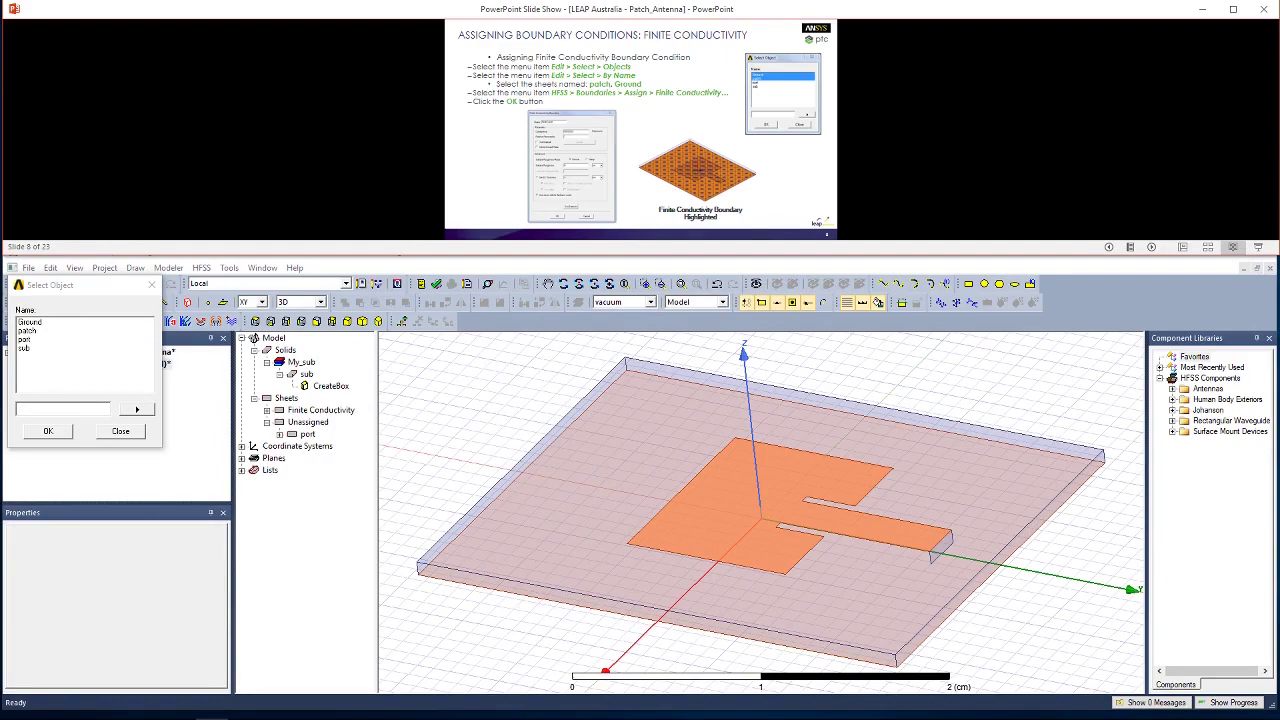
pyautogui.press('Right')
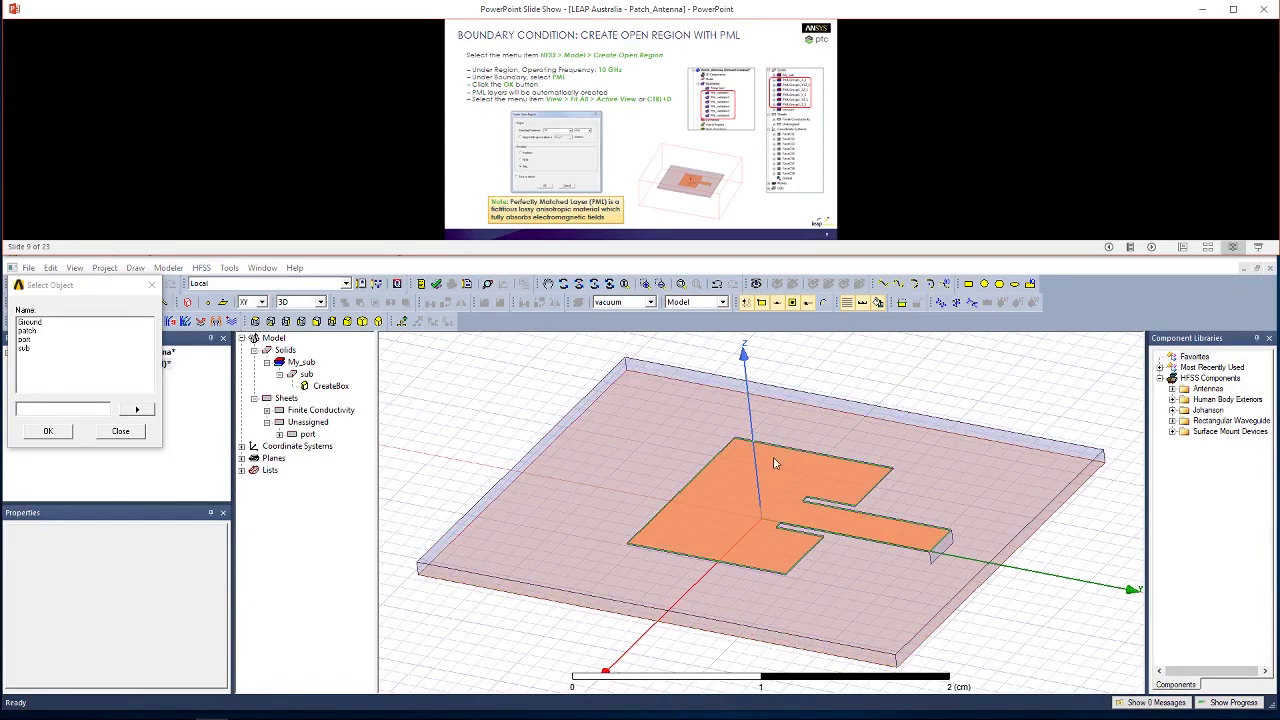
# Create a PML open region around the patch antenna and fit it in view.
pyautogui.click(645, 378)
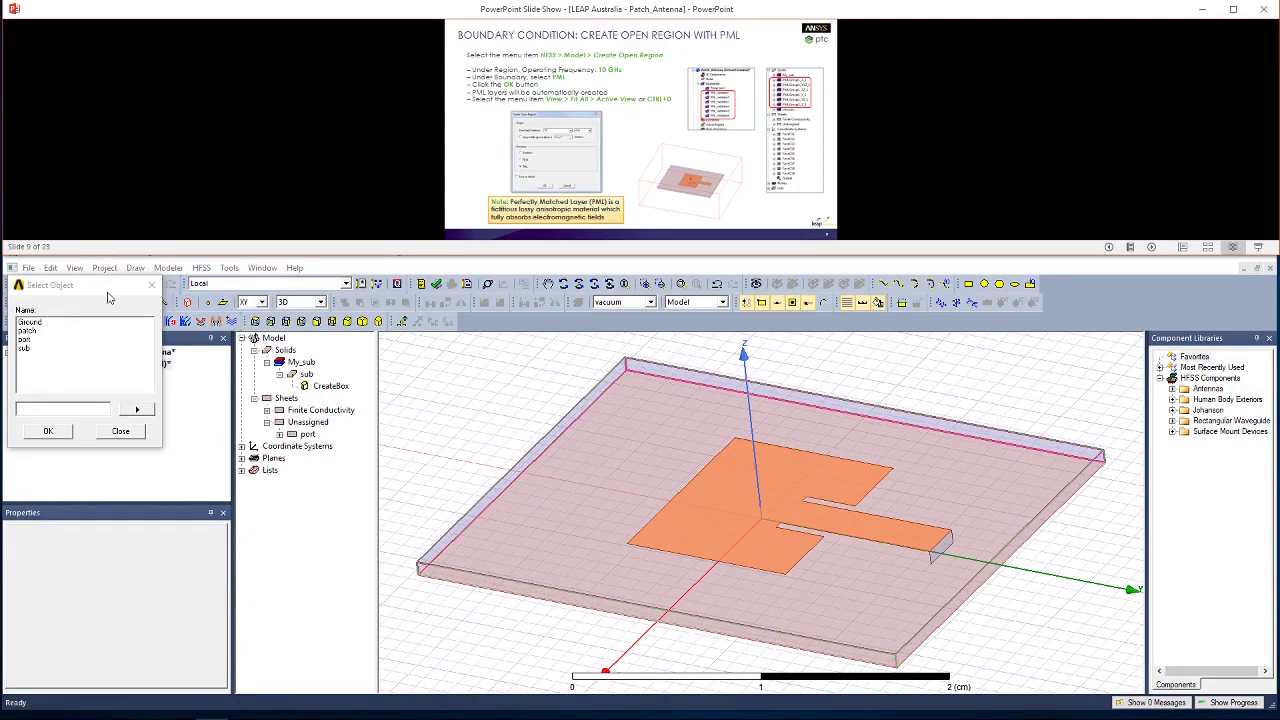
pyautogui.moveTo(110, 288); pyautogui.dragTo(214, 402)
pyautogui.click(201, 268)
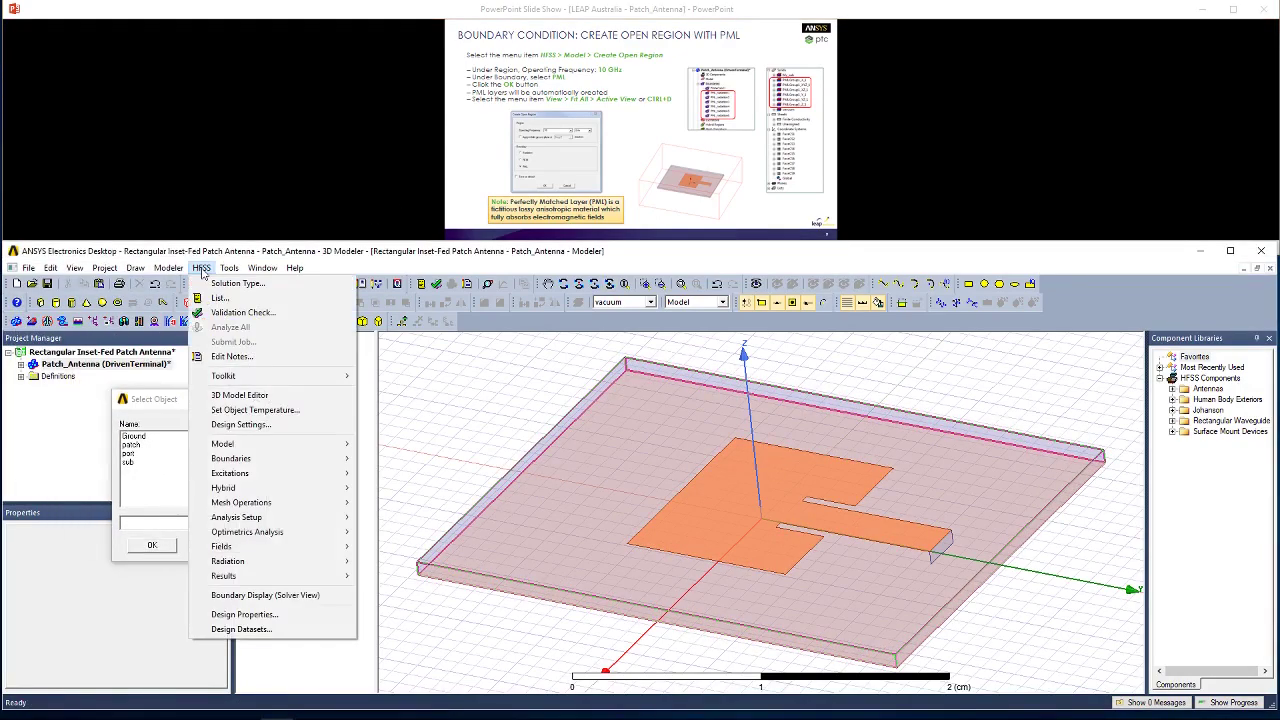
pyautogui.moveTo(260, 445)
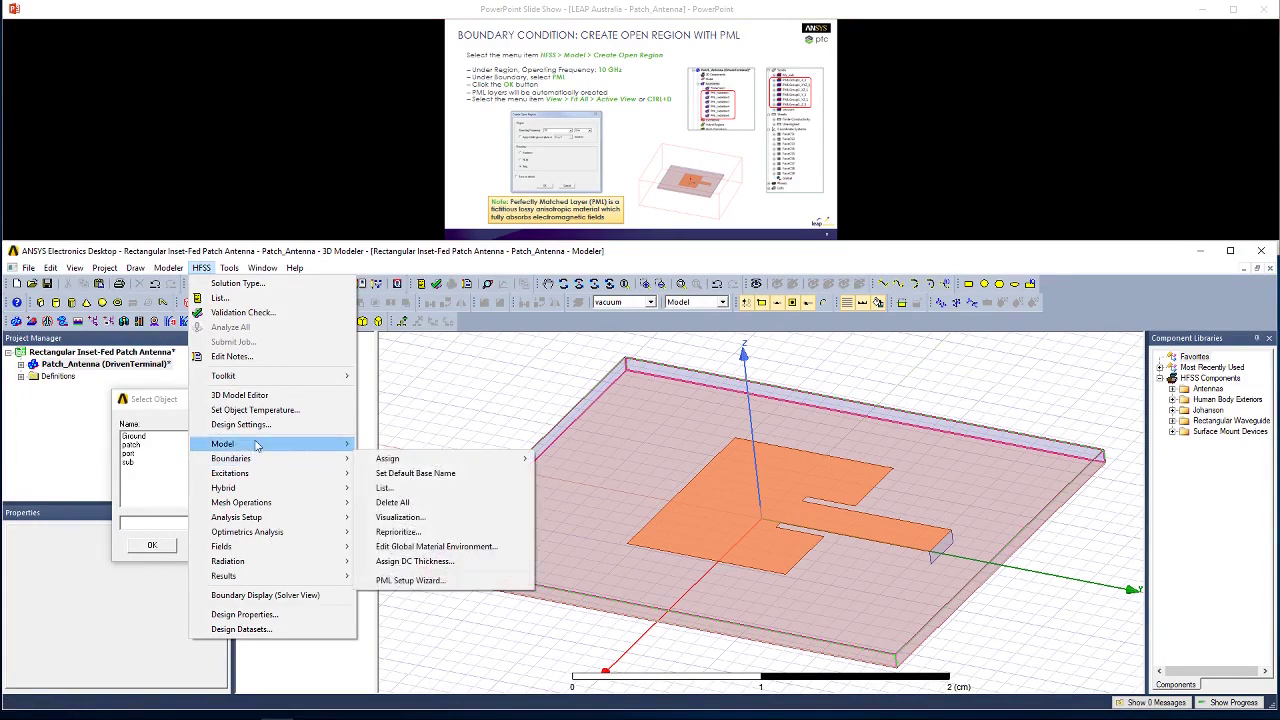
pyautogui.click(410, 464)
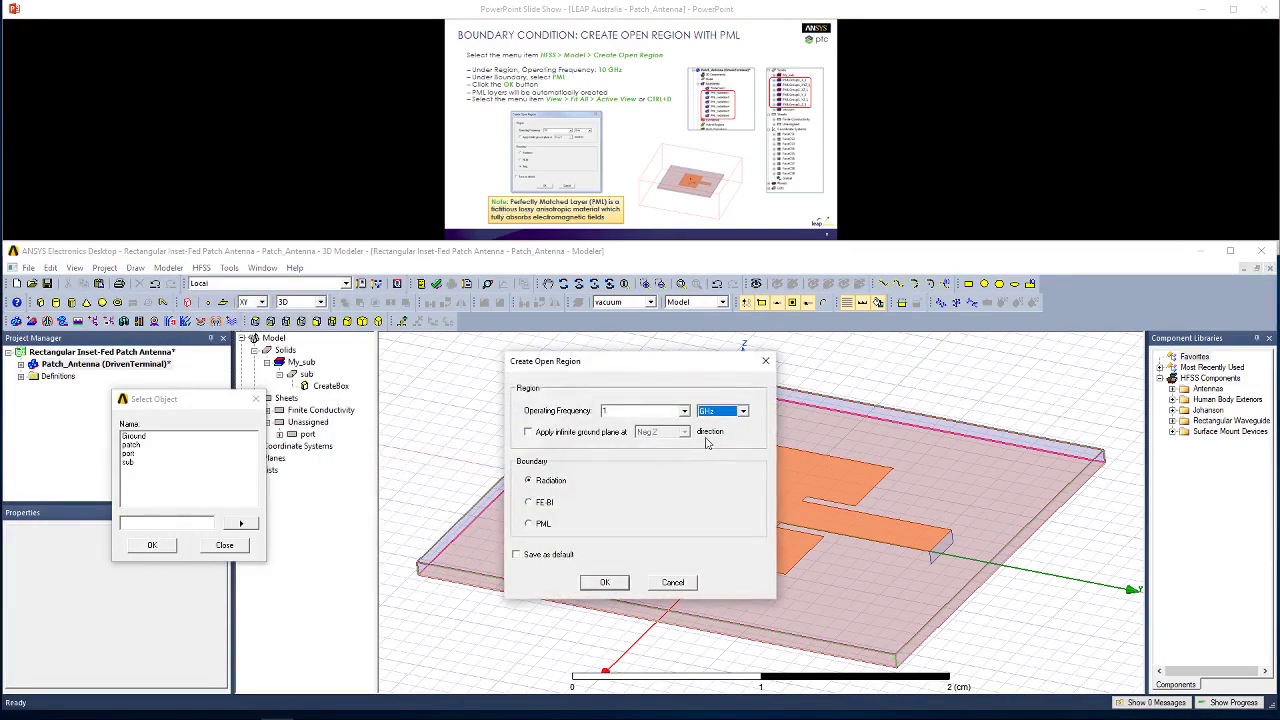
pyautogui.click(529, 525)
pyautogui.click(605, 582)
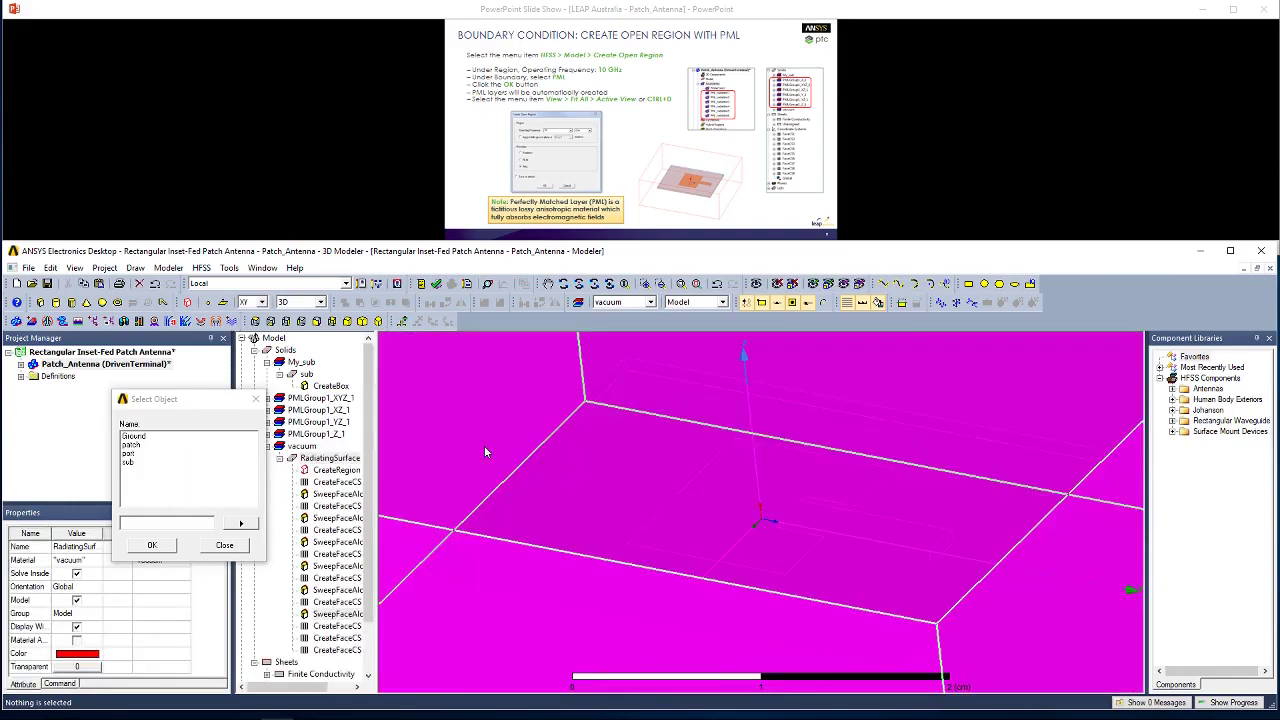
pyautogui.hotkey('ctrl', 'd')
pyautogui.click(893, 556)
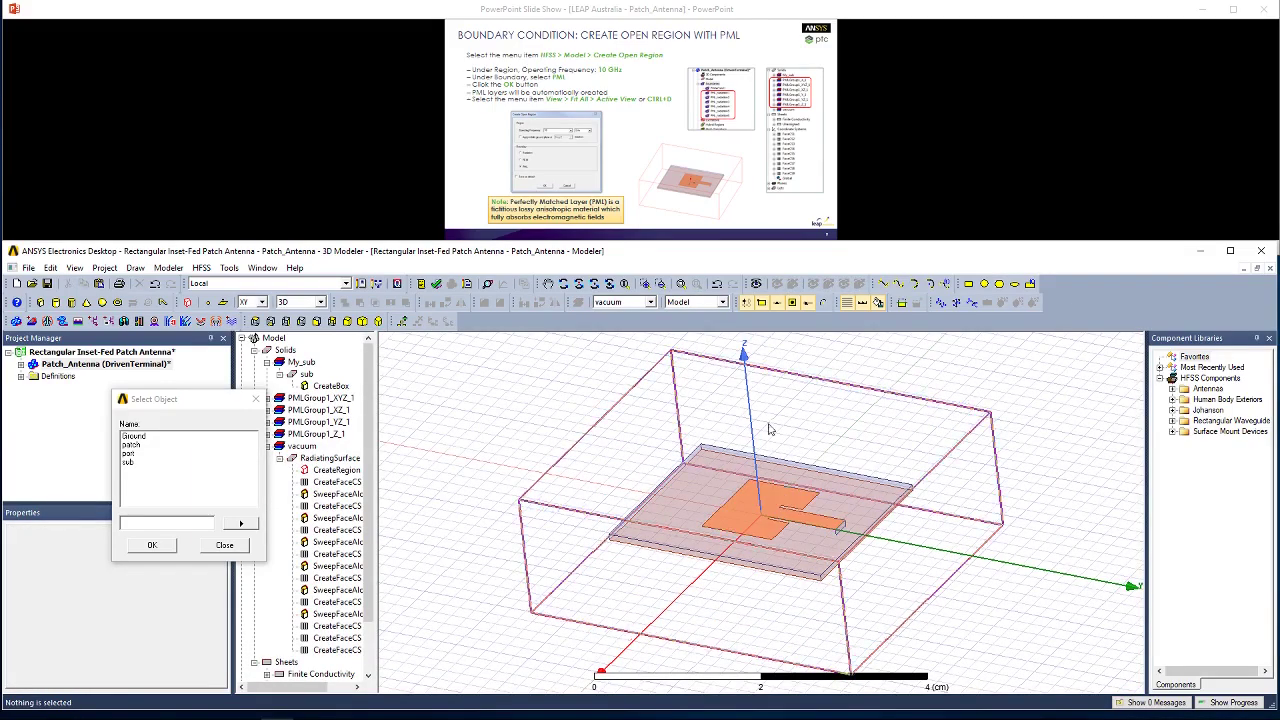
pyautogui.click(838, 87)
pyautogui.click(838, 87)
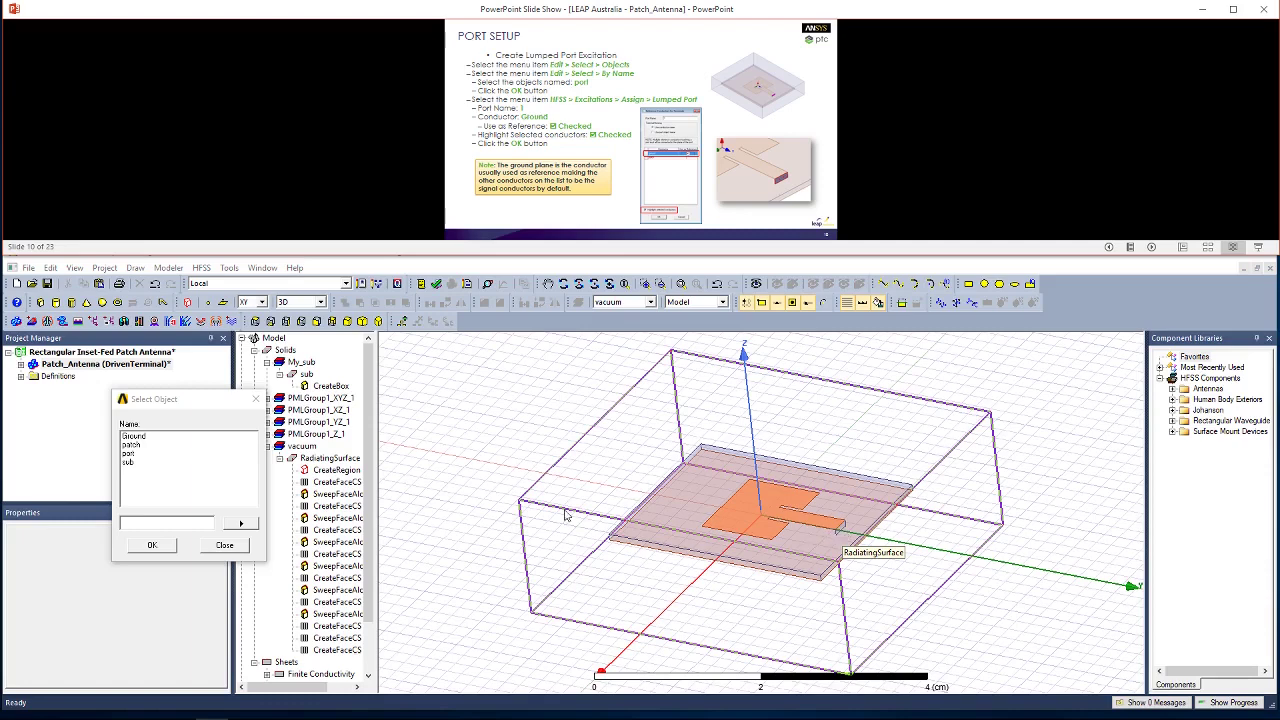
# Select the port sheet by name from the object list.
pyautogui.click(449, 459)
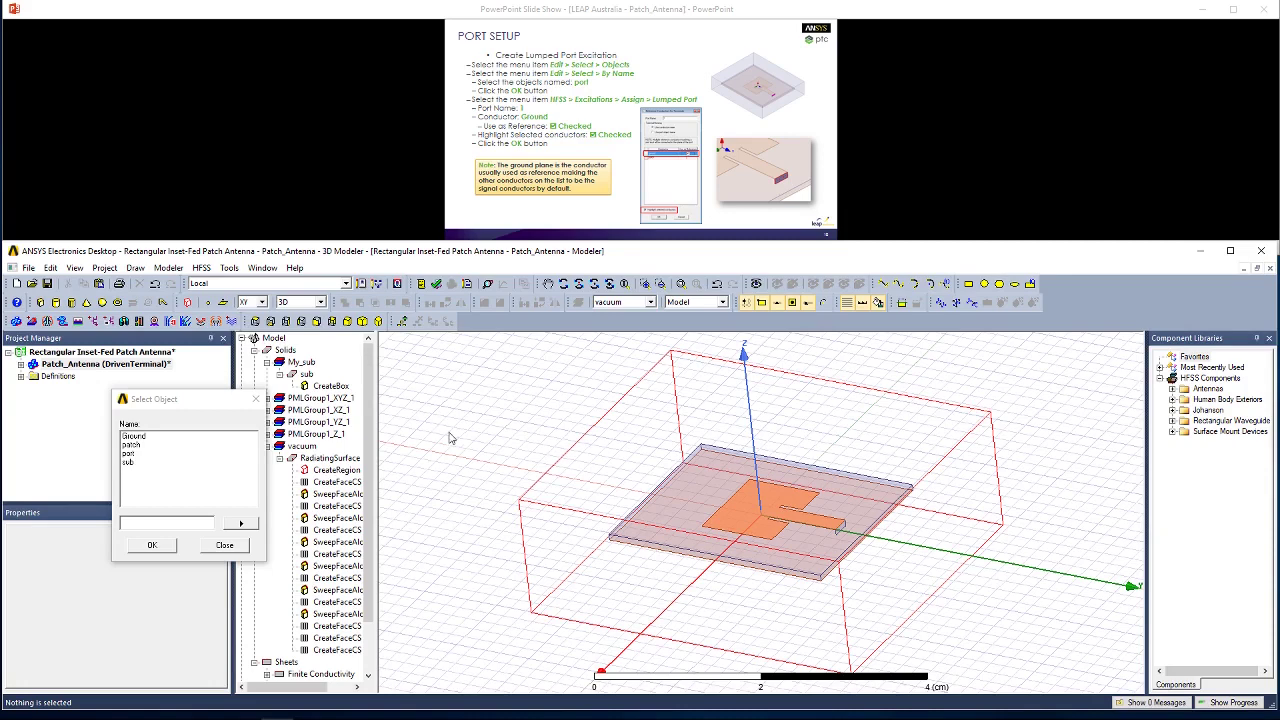
pyautogui.click(46, 268)
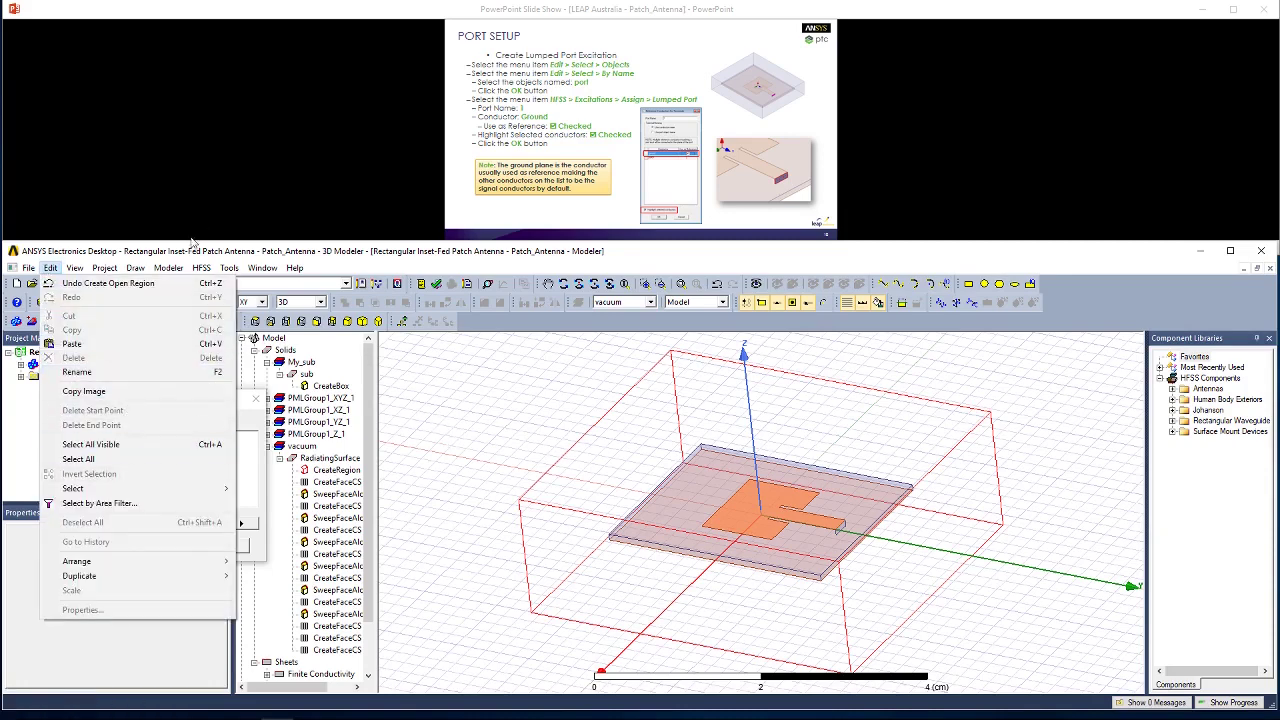
pyautogui.press('Escape')
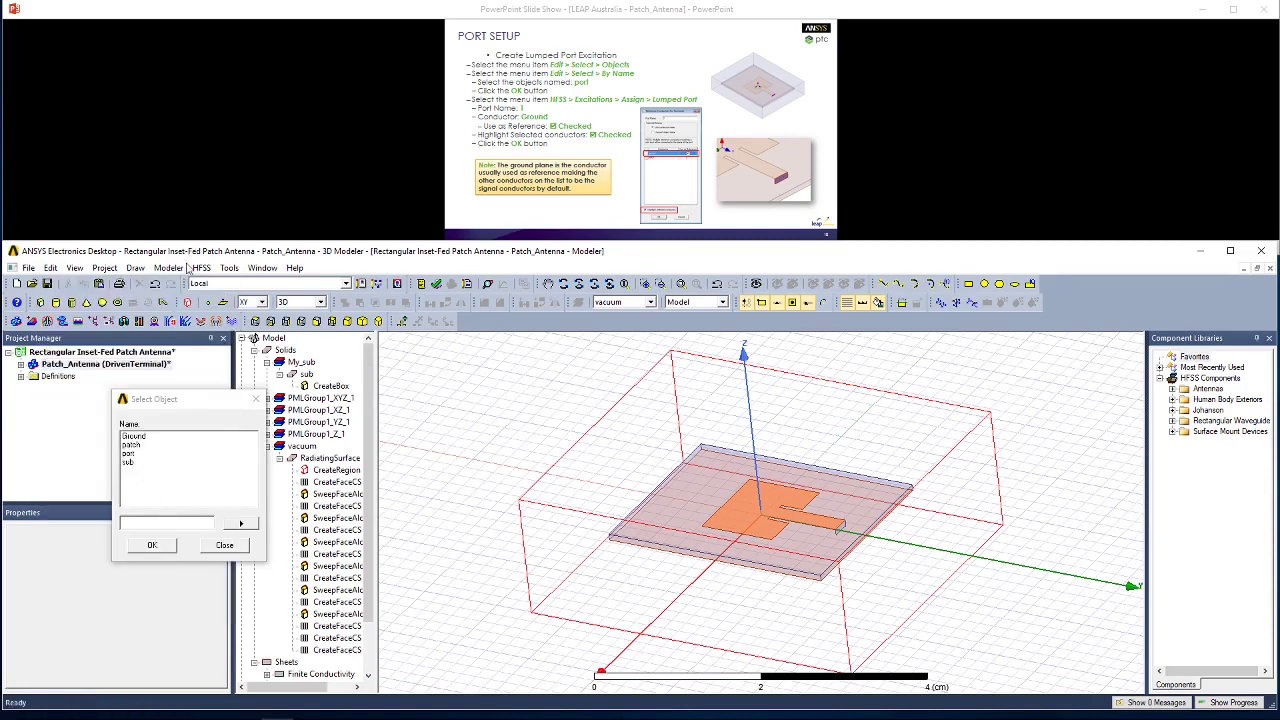
pyautogui.click(128, 453)
pyautogui.scroll(2, 840, 537)
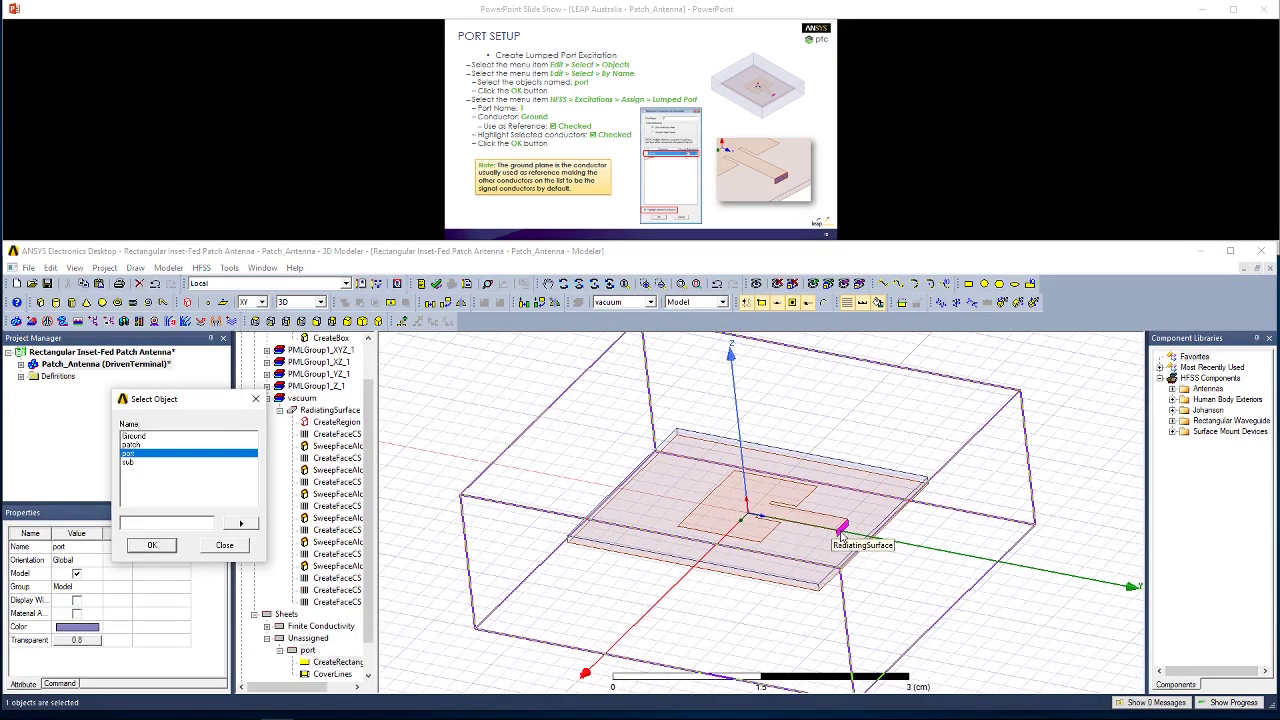
# Assign a lumped port to the port sheet with Ground as the reference conductor.
pyautogui.click(201, 268)
pyautogui.moveTo(316, 476)
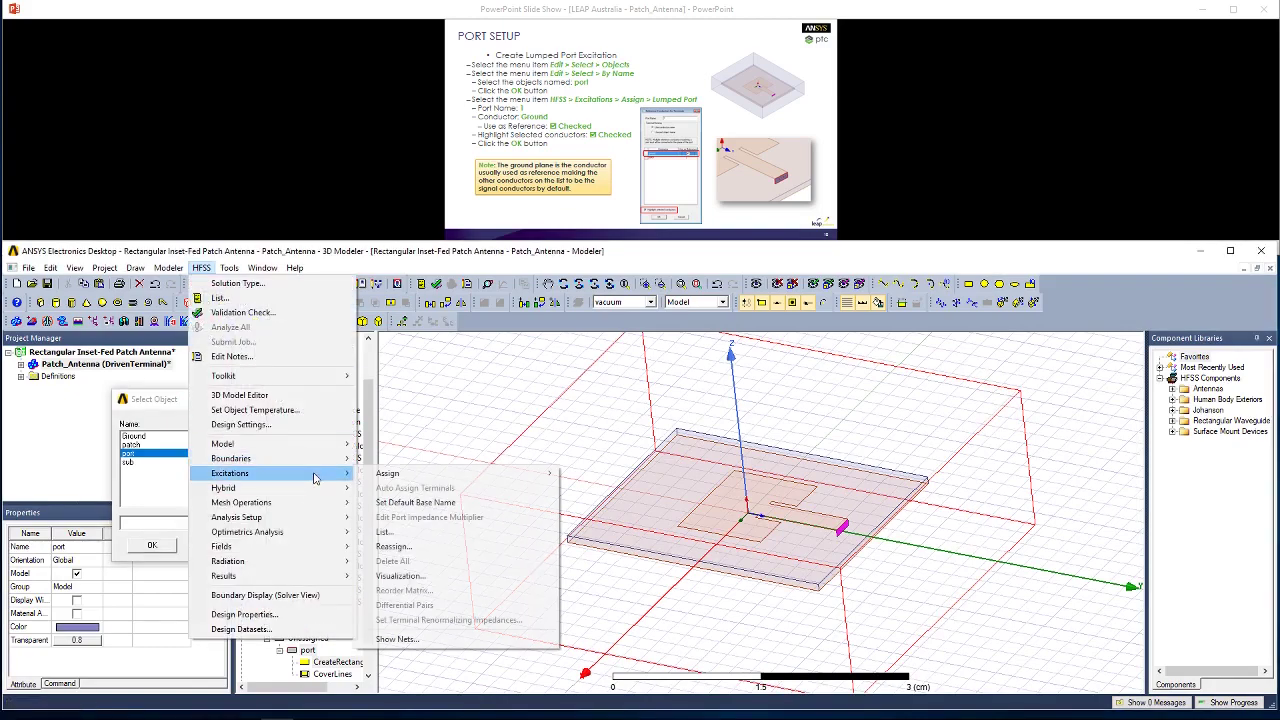
pyautogui.moveTo(380, 476)
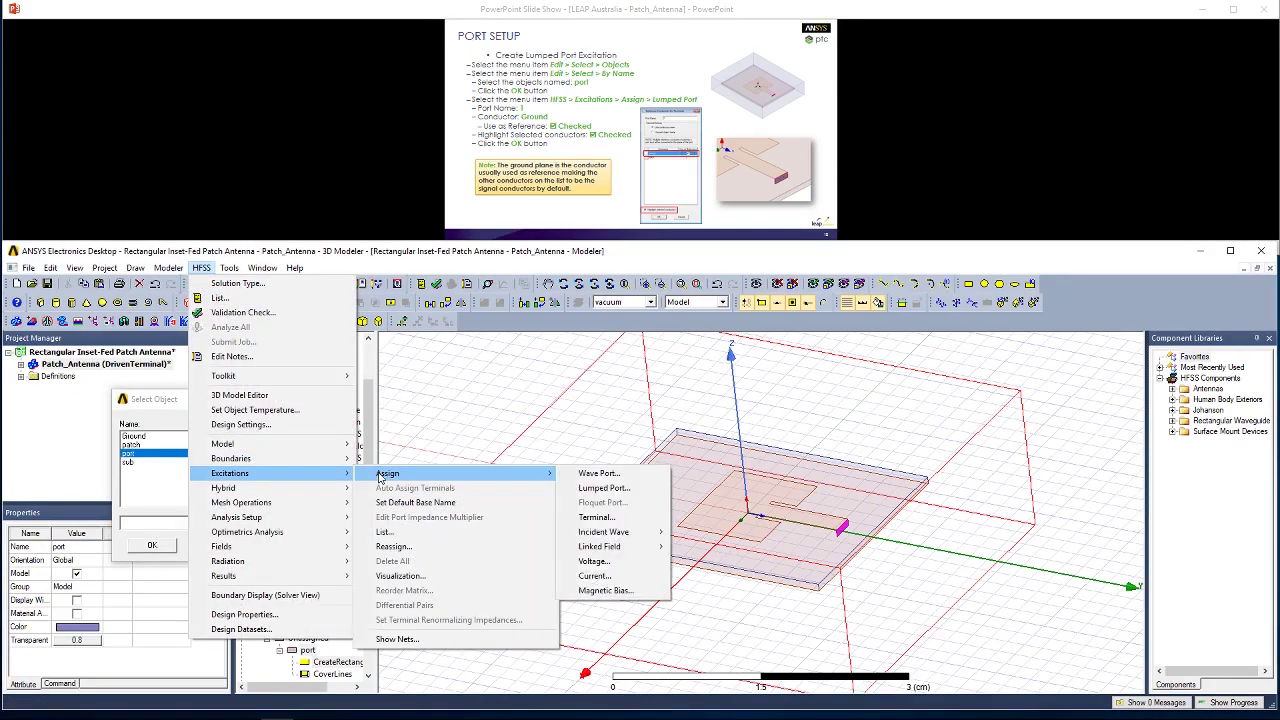
pyautogui.click(616, 492)
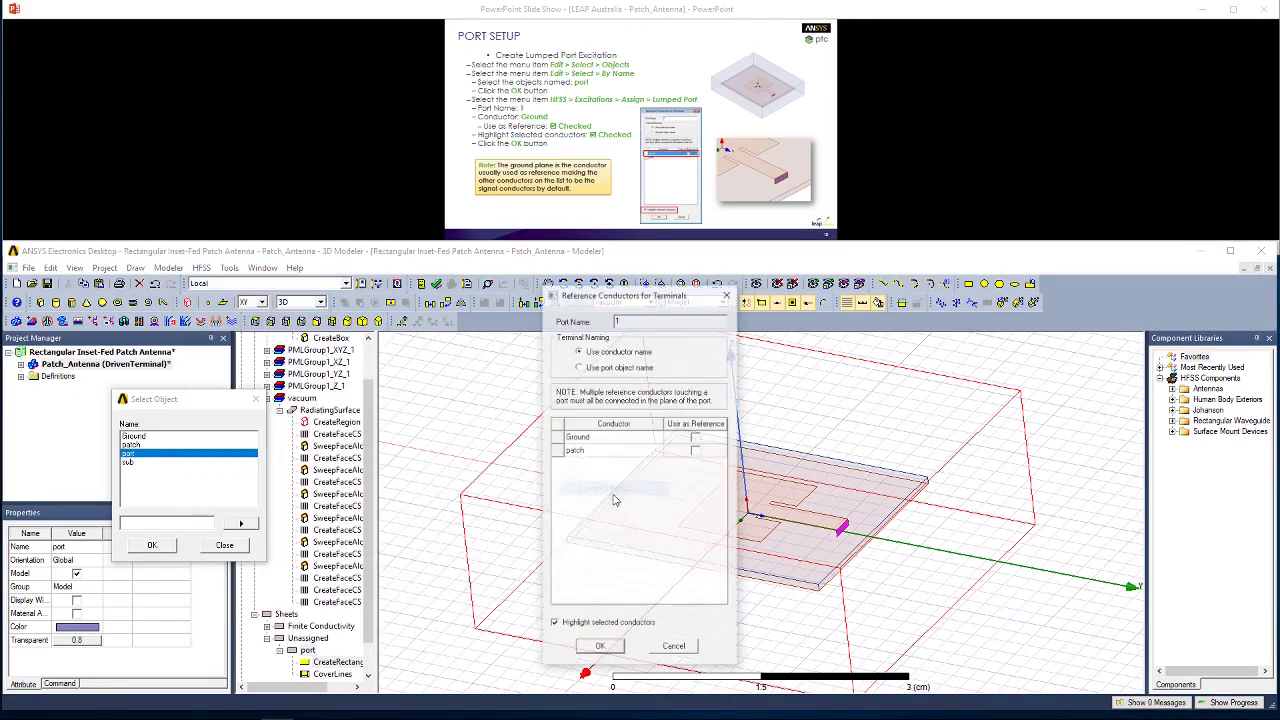
pyautogui.click(696, 437)
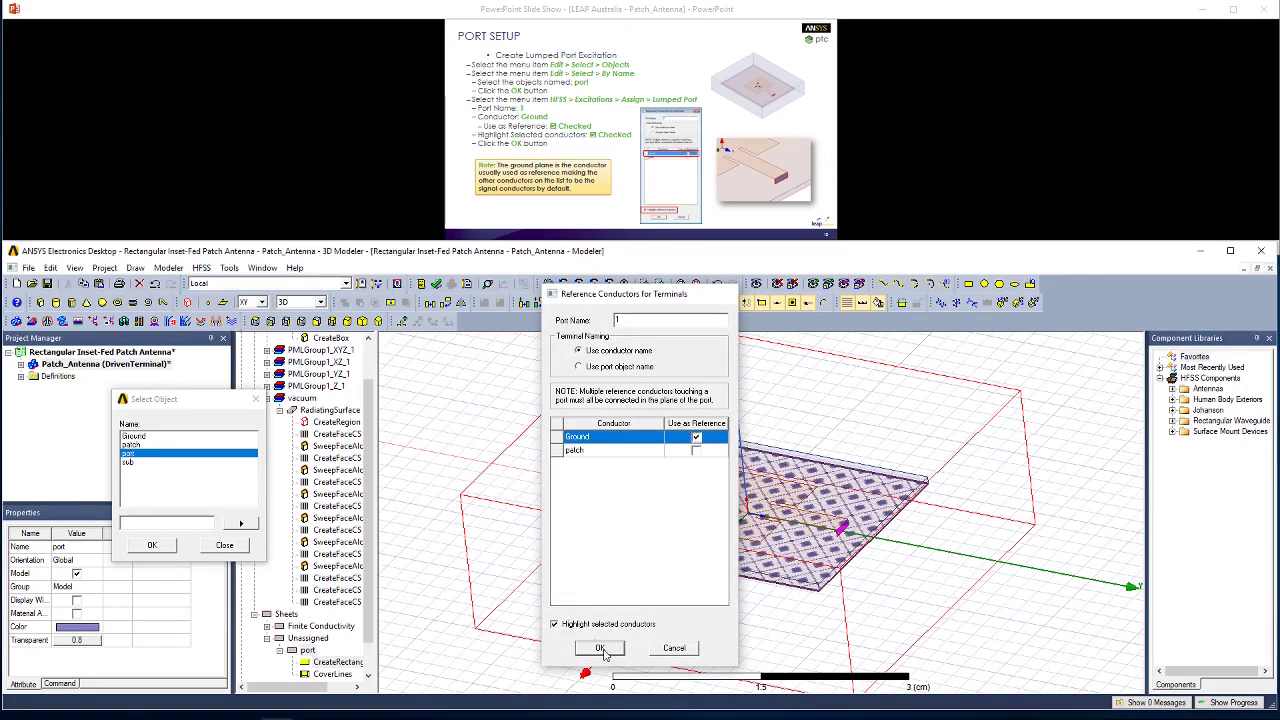
pyautogui.click(603, 648)
pyautogui.click(769, 111)
pyautogui.click(769, 111)
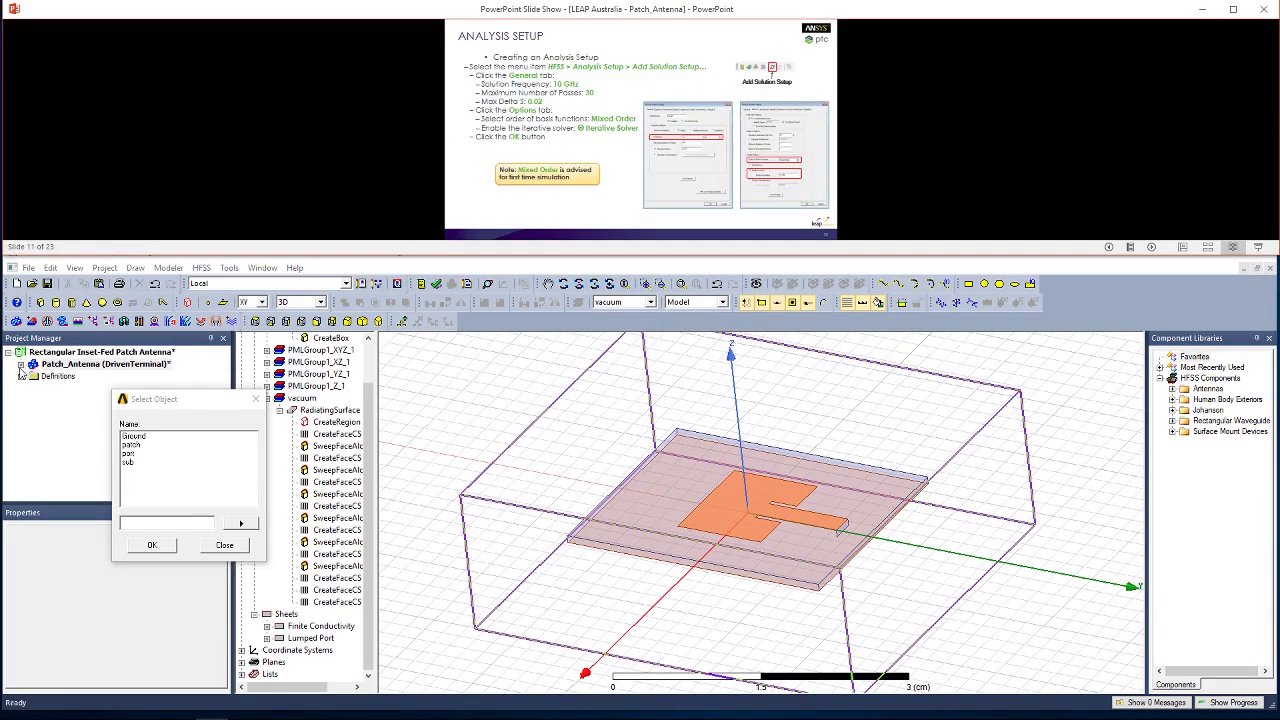
# Close the object list and check lumped port 1 under Excitations.
pyautogui.click(20, 370)
pyautogui.click(210, 546)
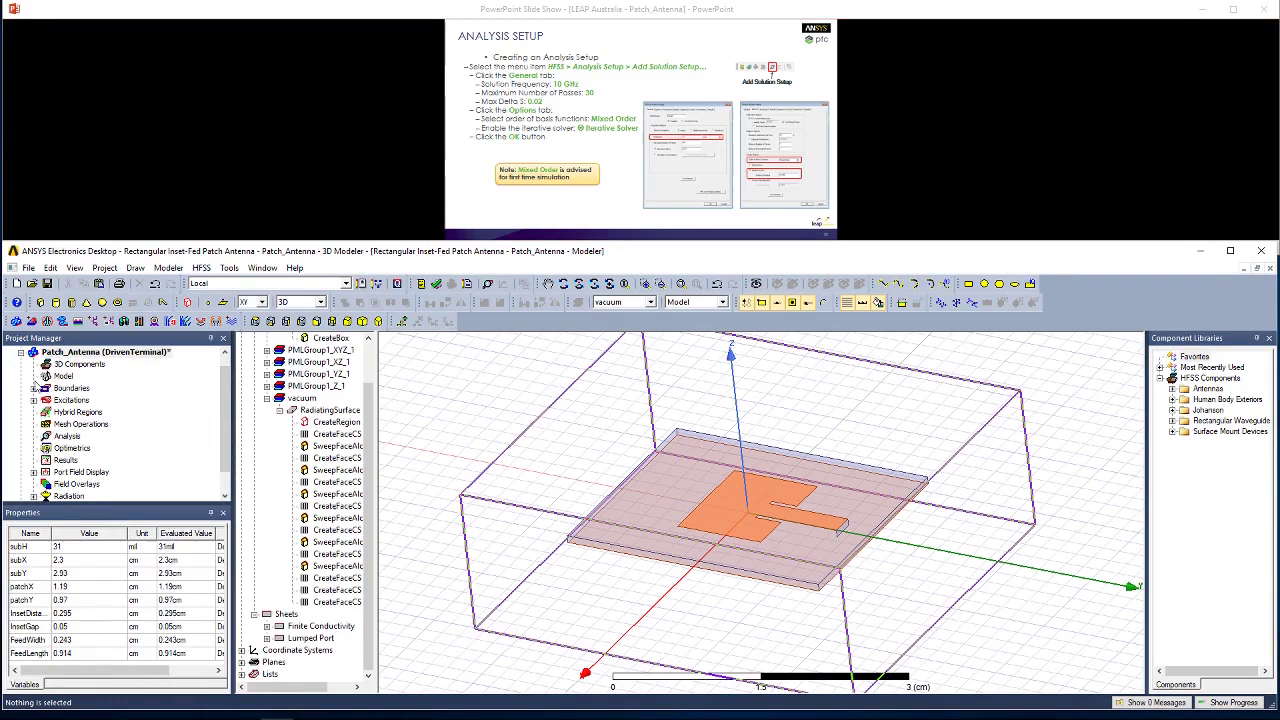
pyautogui.click(34, 400)
pyautogui.click(67, 412)
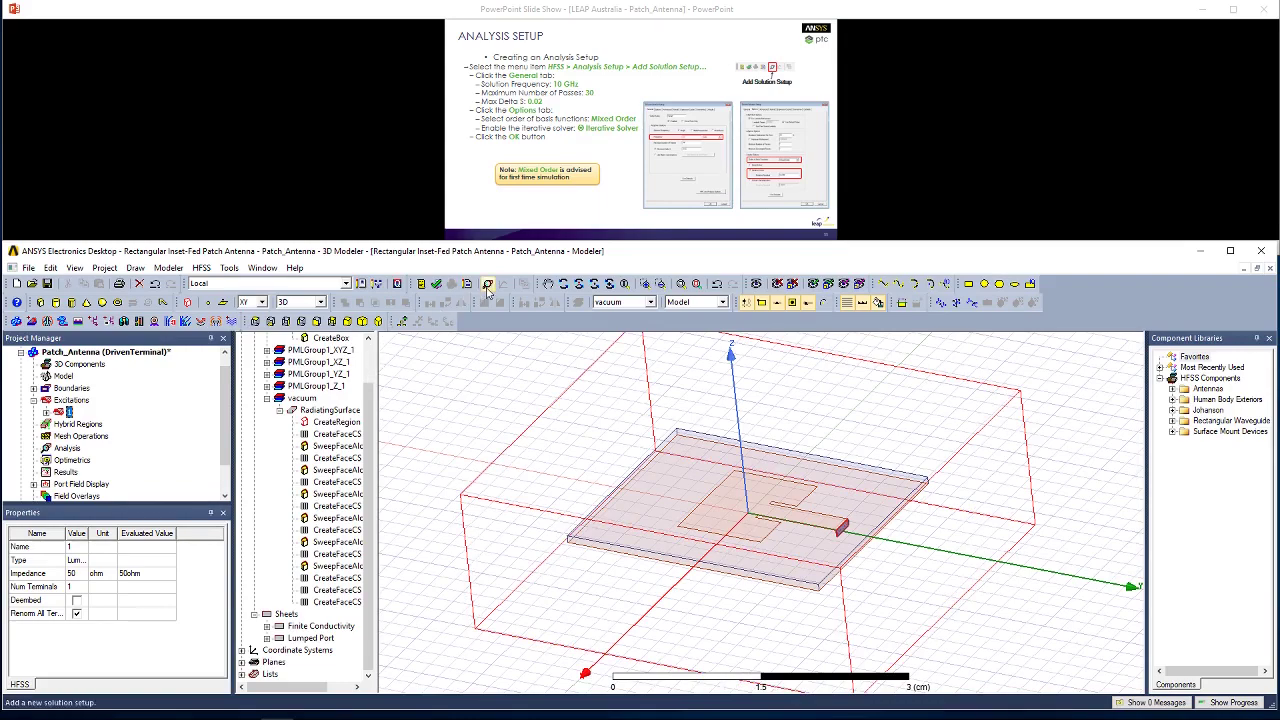
# Add a solution setup with 30 maximum passes, Mixed Order basis functions and the Iterative Solver.
pyautogui.click(487, 286)
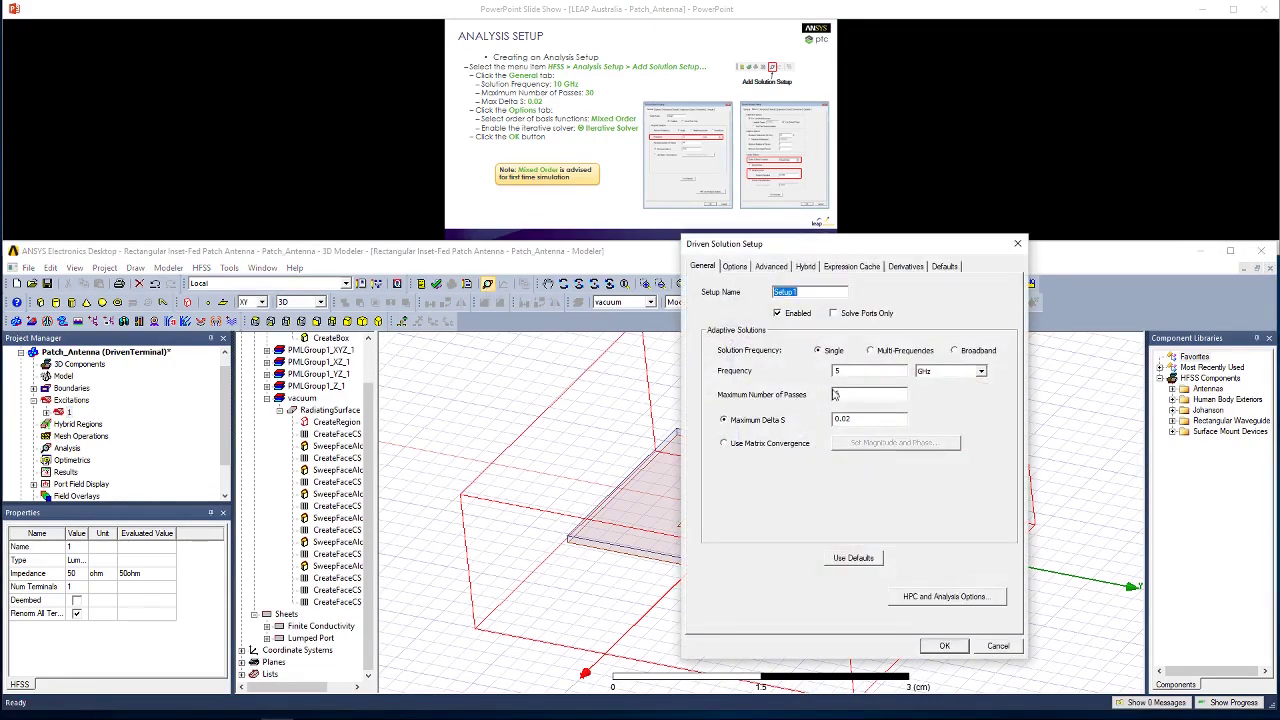
pyautogui.doubleClick(842, 372)
pyautogui.write('30')
pyautogui.click(735, 267)
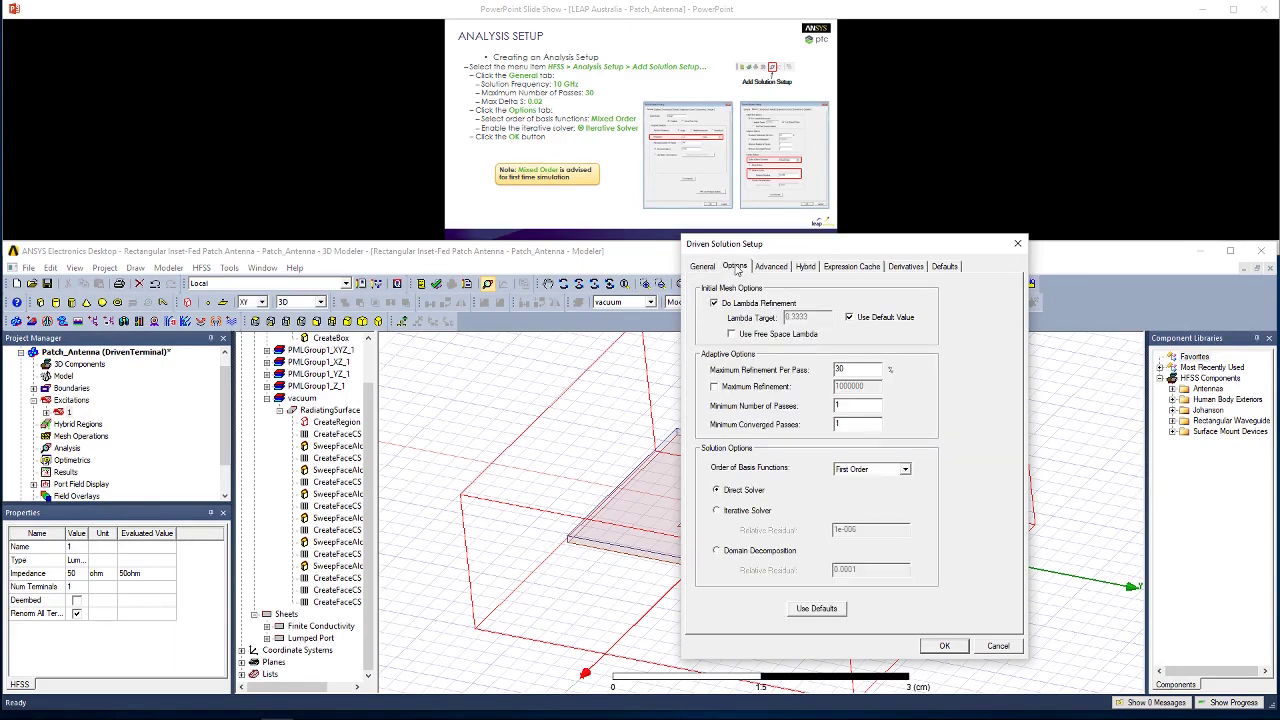
pyautogui.click(870, 469)
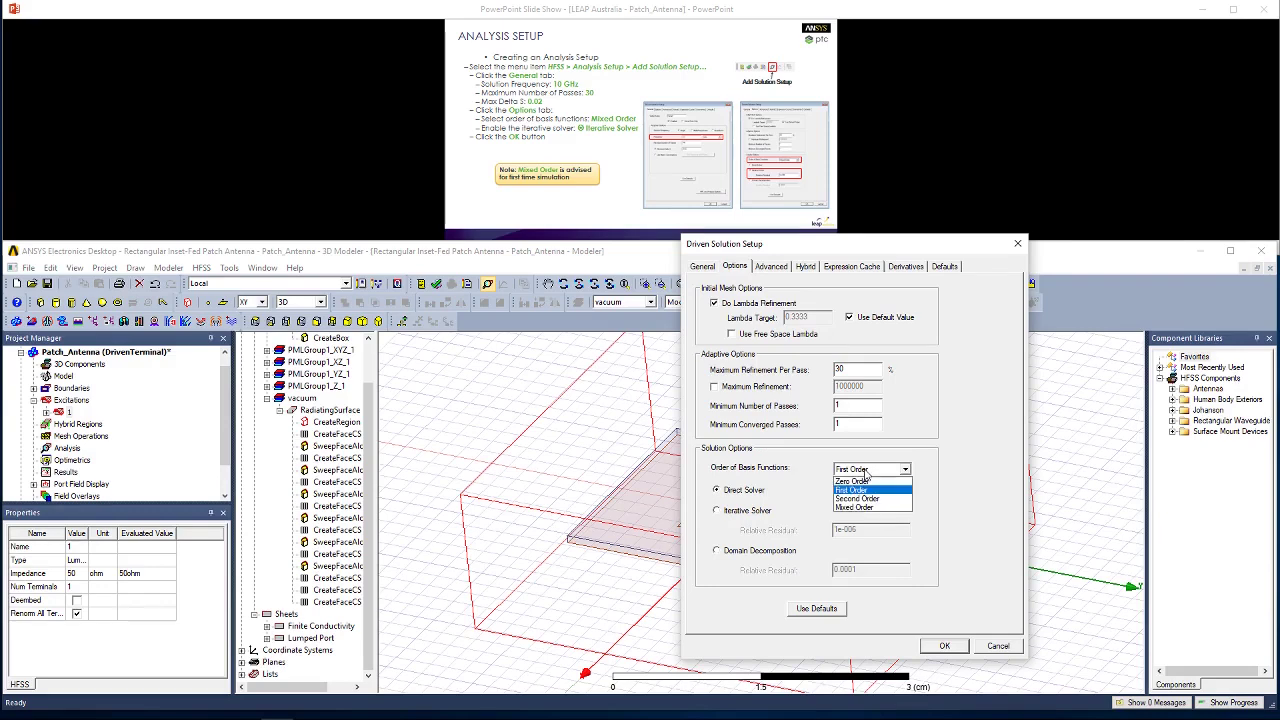
pyautogui.click(870, 508)
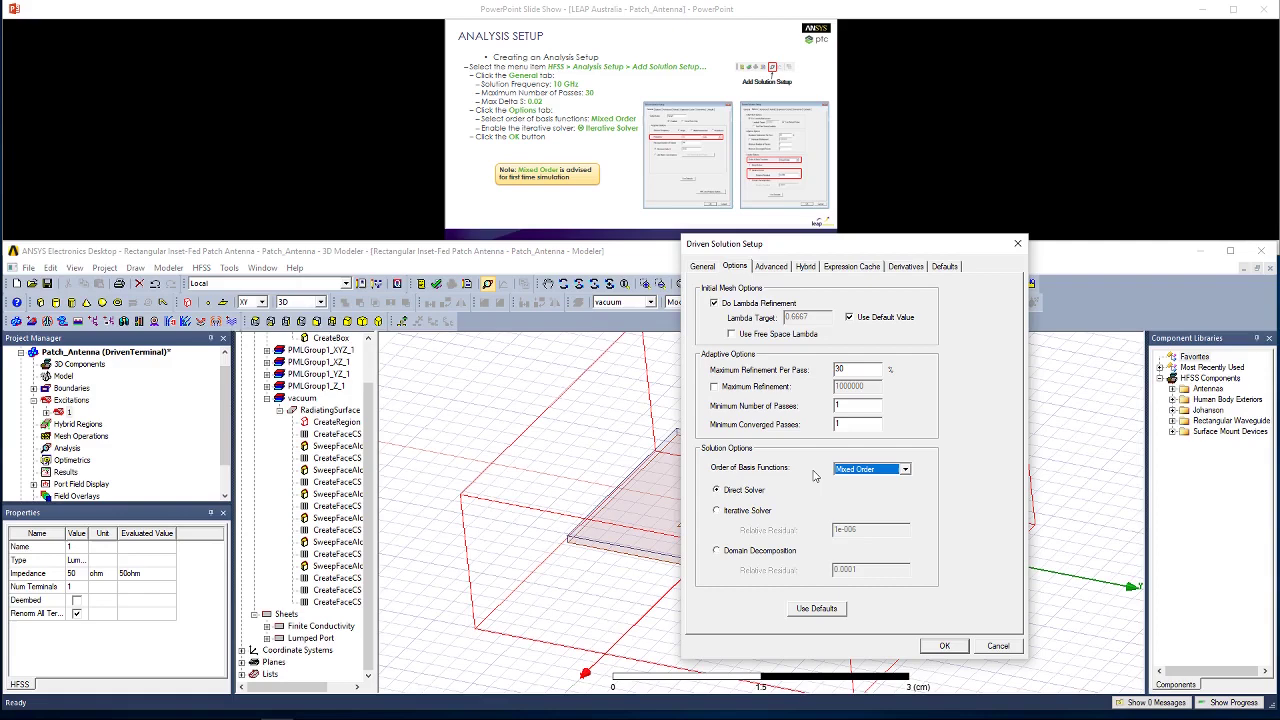
pyautogui.click(717, 511)
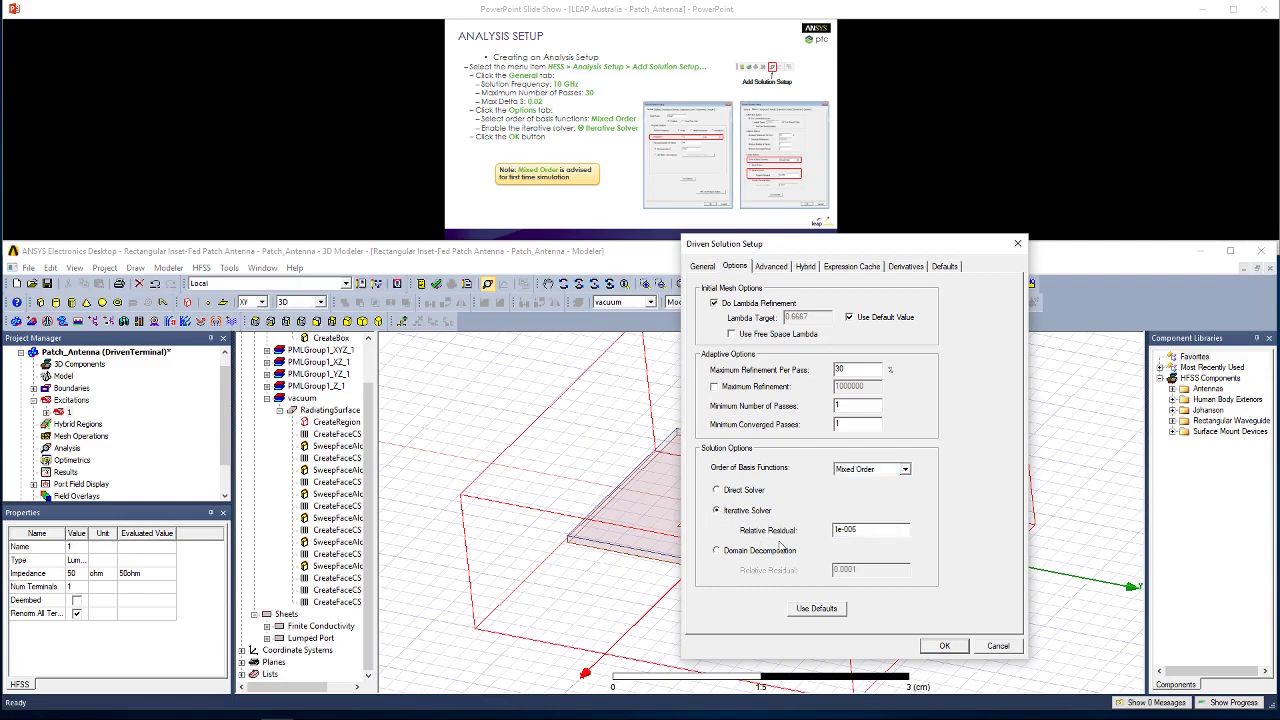
pyautogui.click(944, 646)
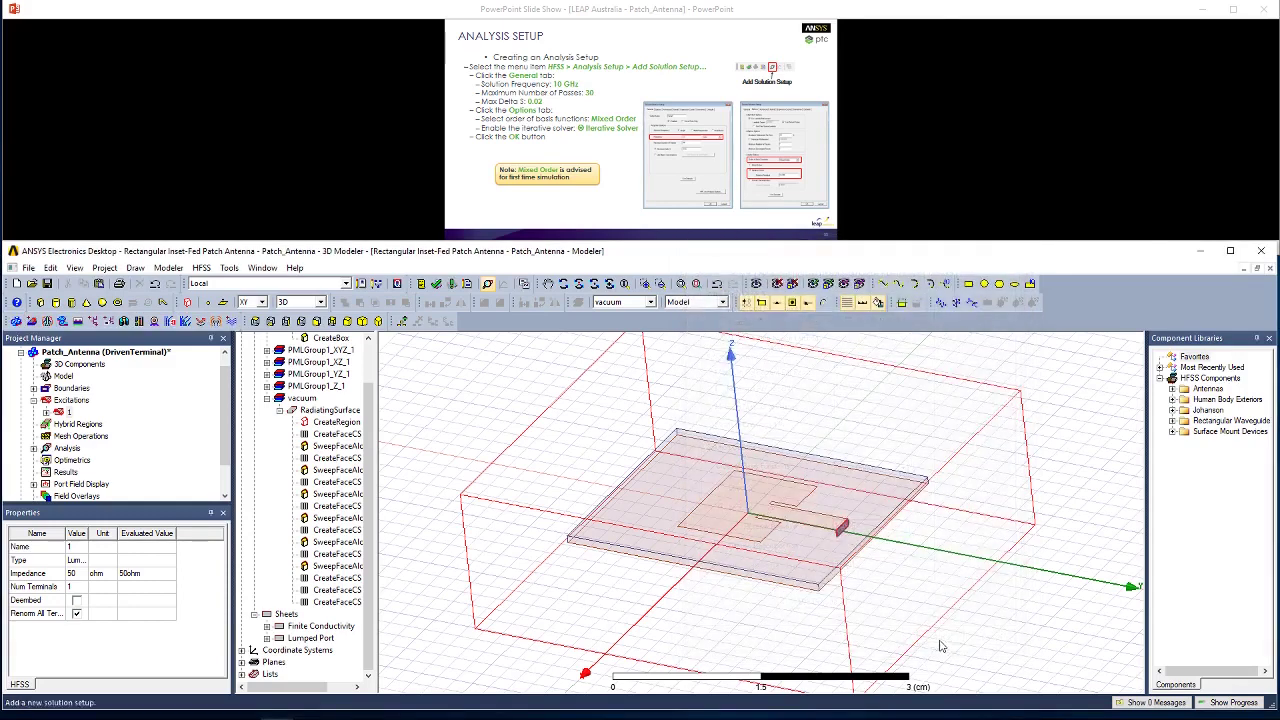
pyautogui.click(787, 133)
pyautogui.click(787, 133)
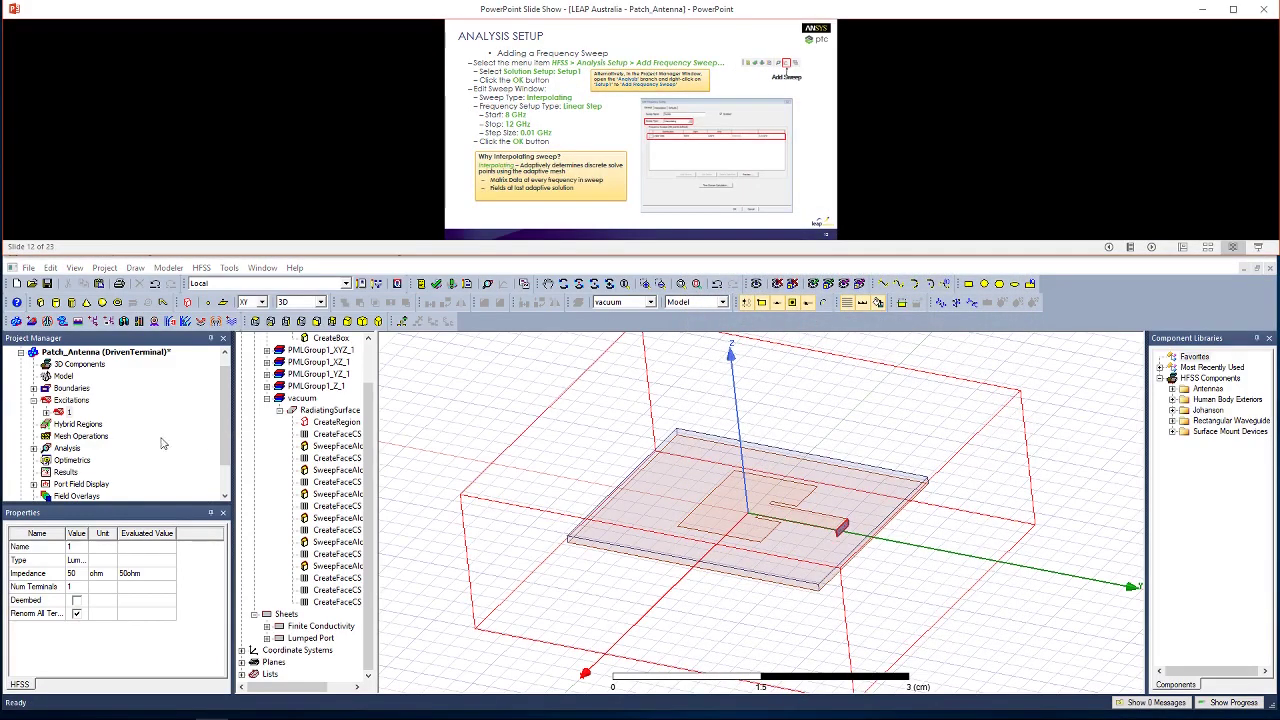
# Add a frequency sweep to Setup1 running from 8GHz to 12GHz.
pyautogui.click(33, 448)
pyautogui.click(78, 460)
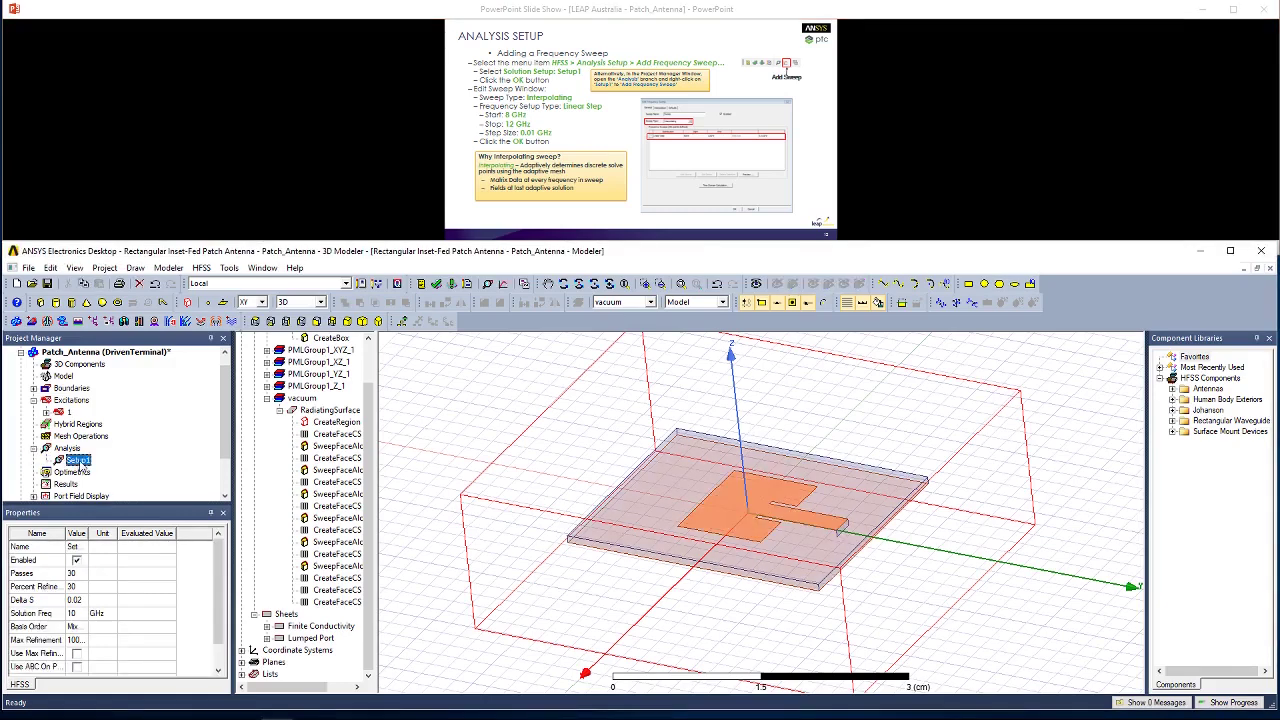
pyautogui.rightClick(79, 462)
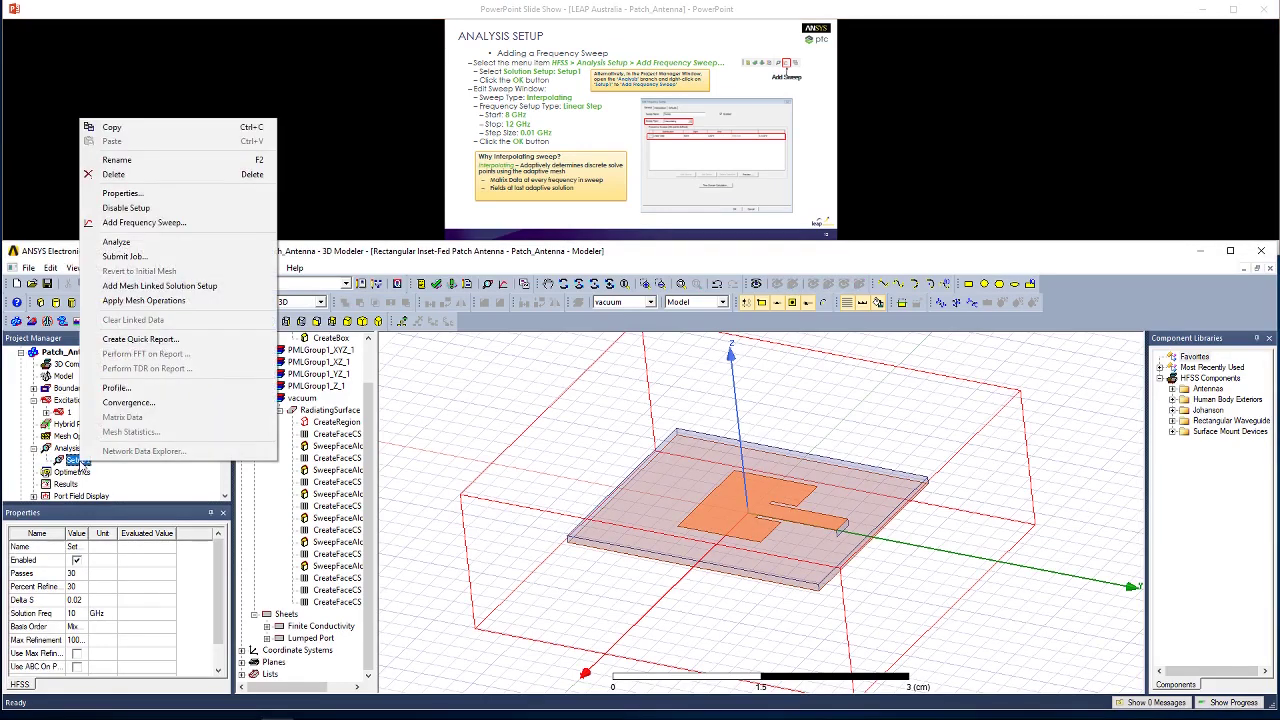
pyautogui.click(203, 232)
pyautogui.moveTo(897, 269); pyautogui.dragTo(824, 283)
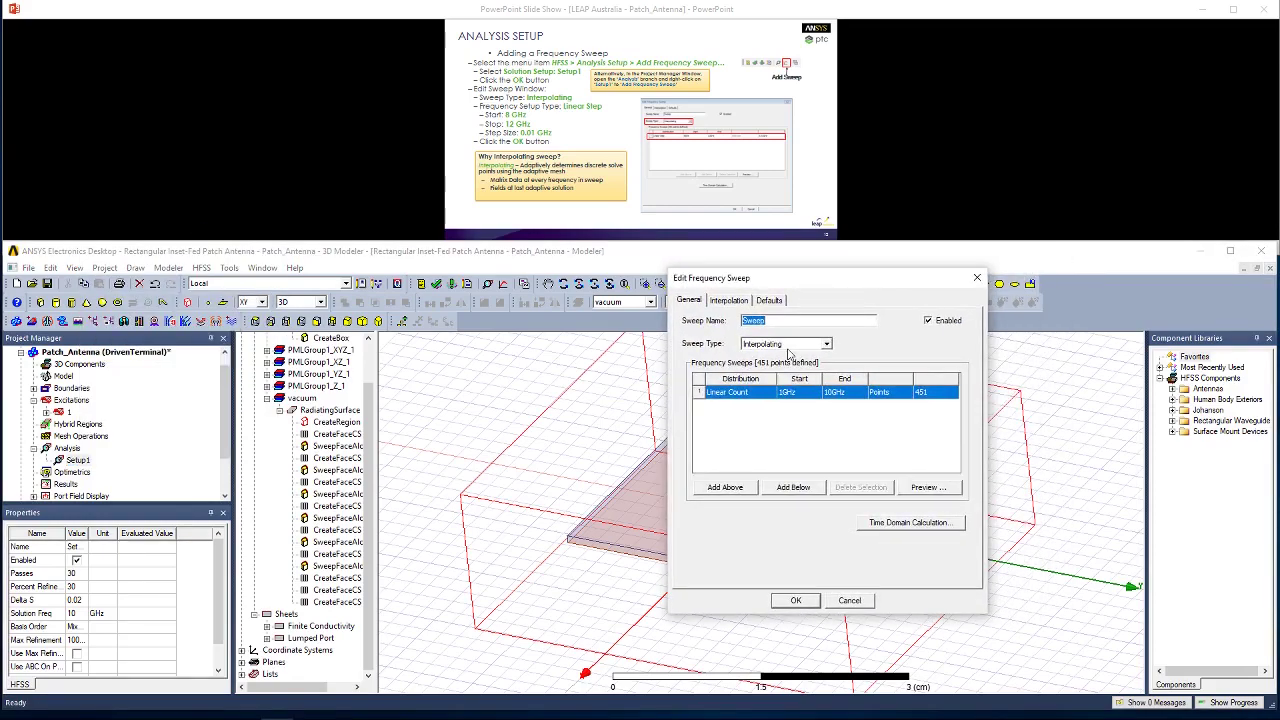
pyautogui.click(792, 394)
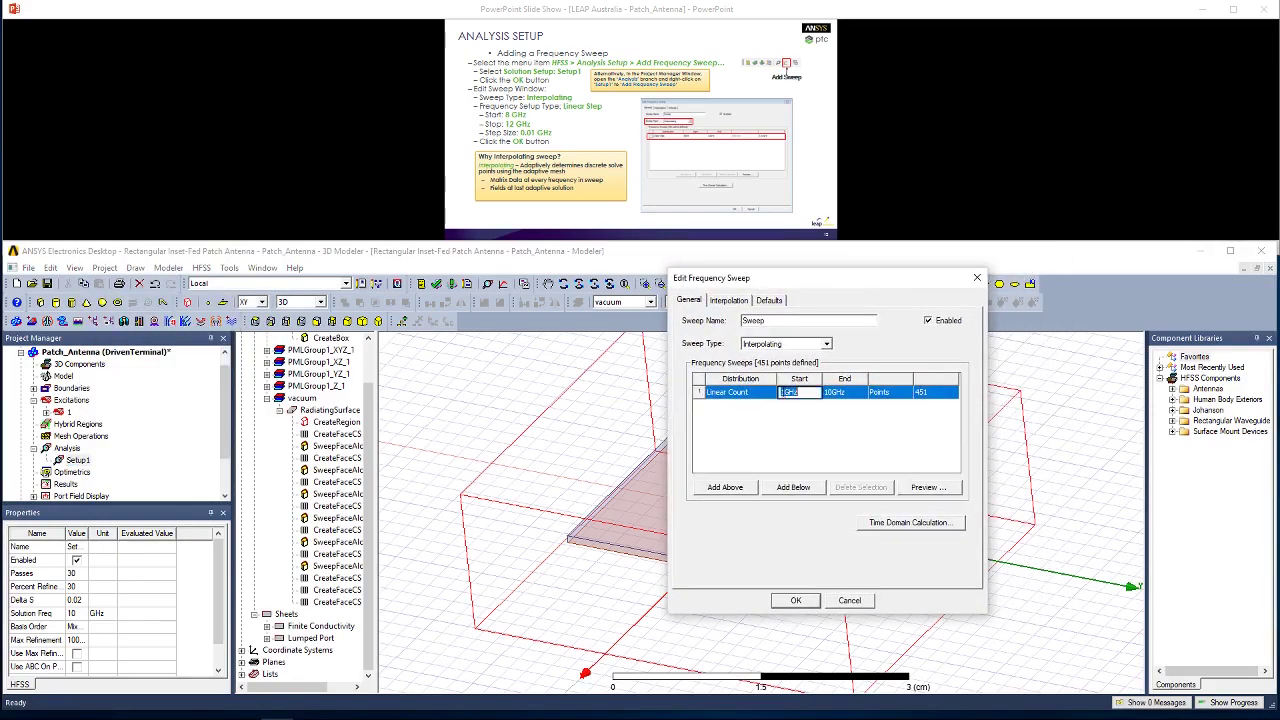
pyautogui.click(847, 394)
pyautogui.click(834, 392)
pyautogui.press('BackSpace')
pyautogui.write('2')
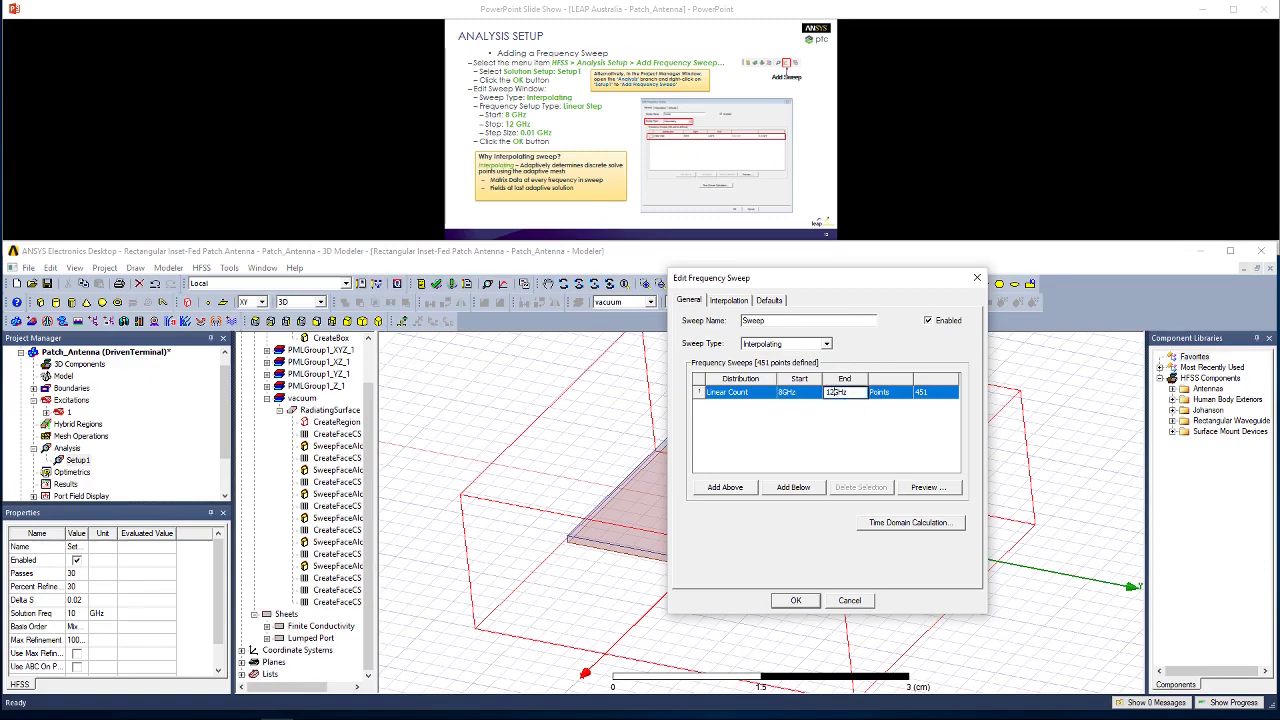
pyautogui.click(820, 434)
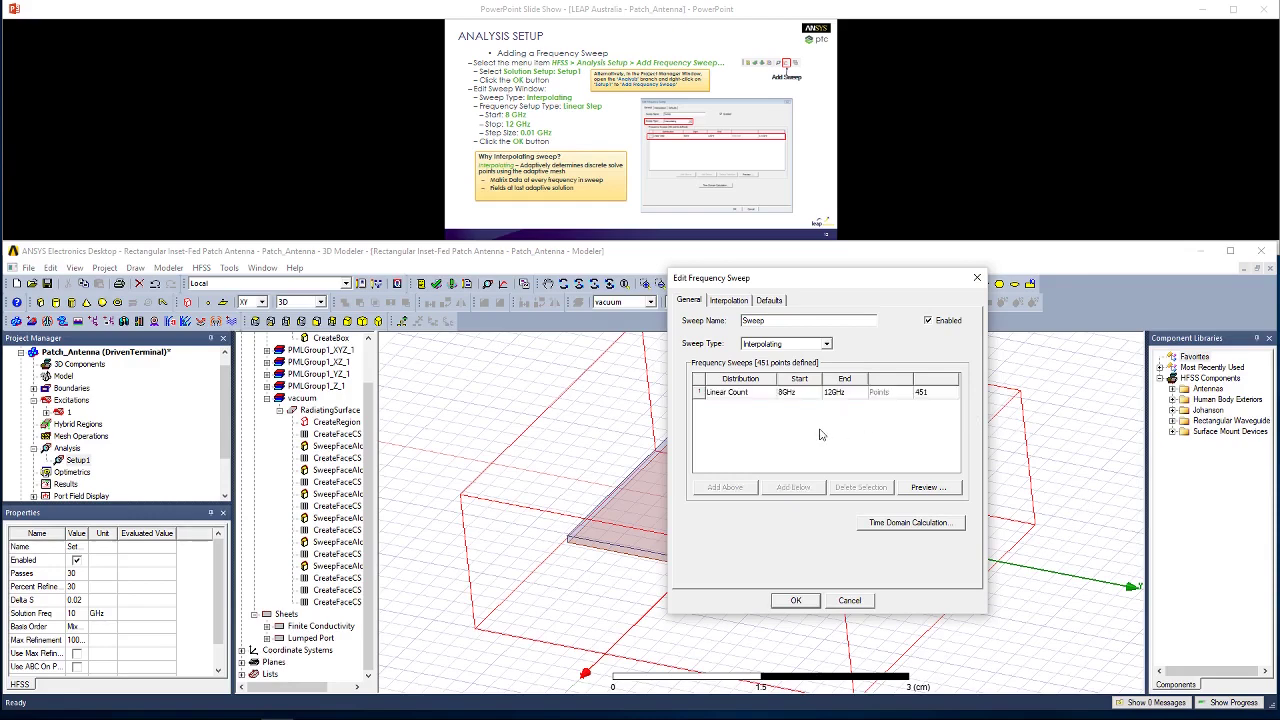
# Set the sweep distribution to Linear Step and confirm the sweep.
pyautogui.click(766, 396)
pyautogui.click(760, 395)
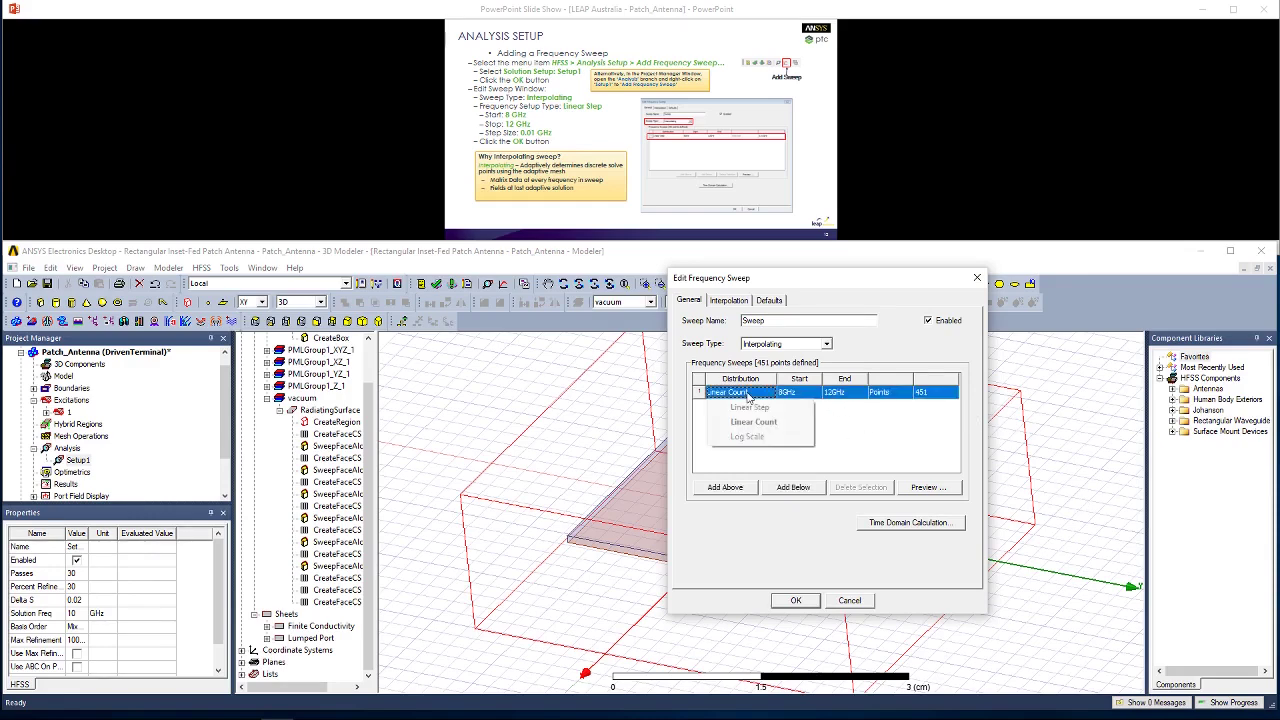
pyautogui.click(754, 409)
pyautogui.click(930, 393)
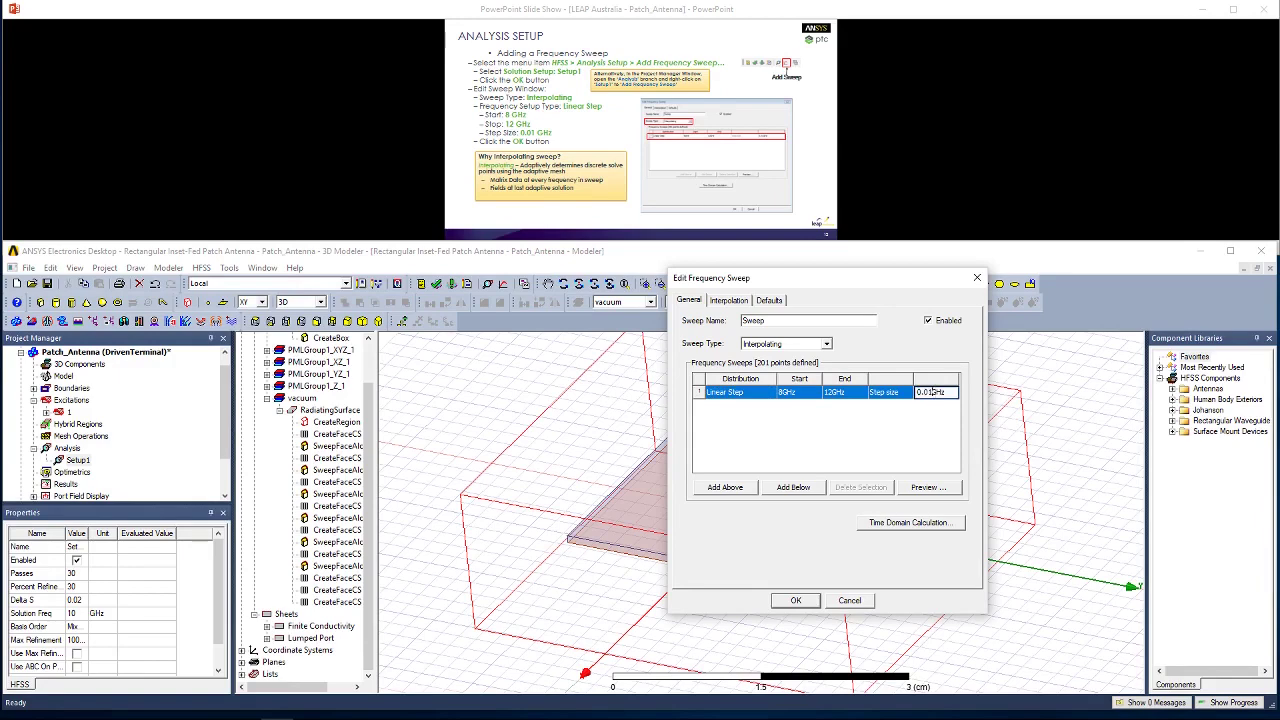
pyautogui.click(795, 600)
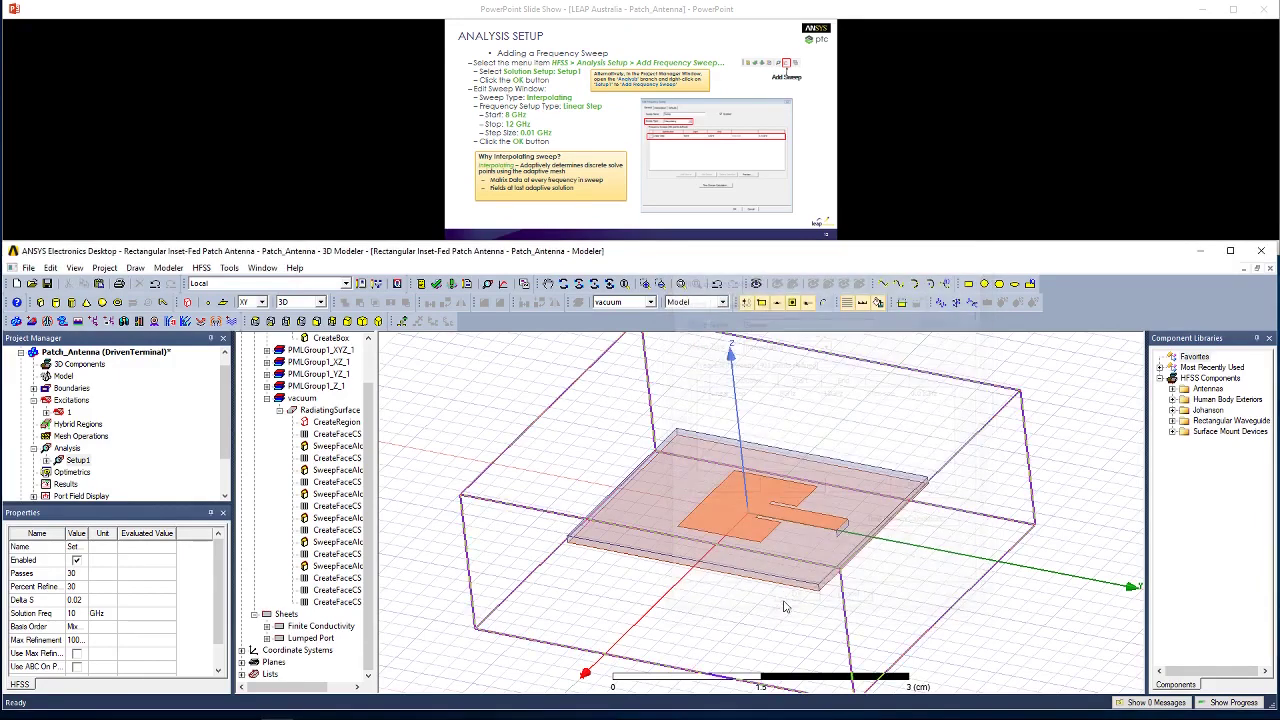
pyautogui.click(783, 127)
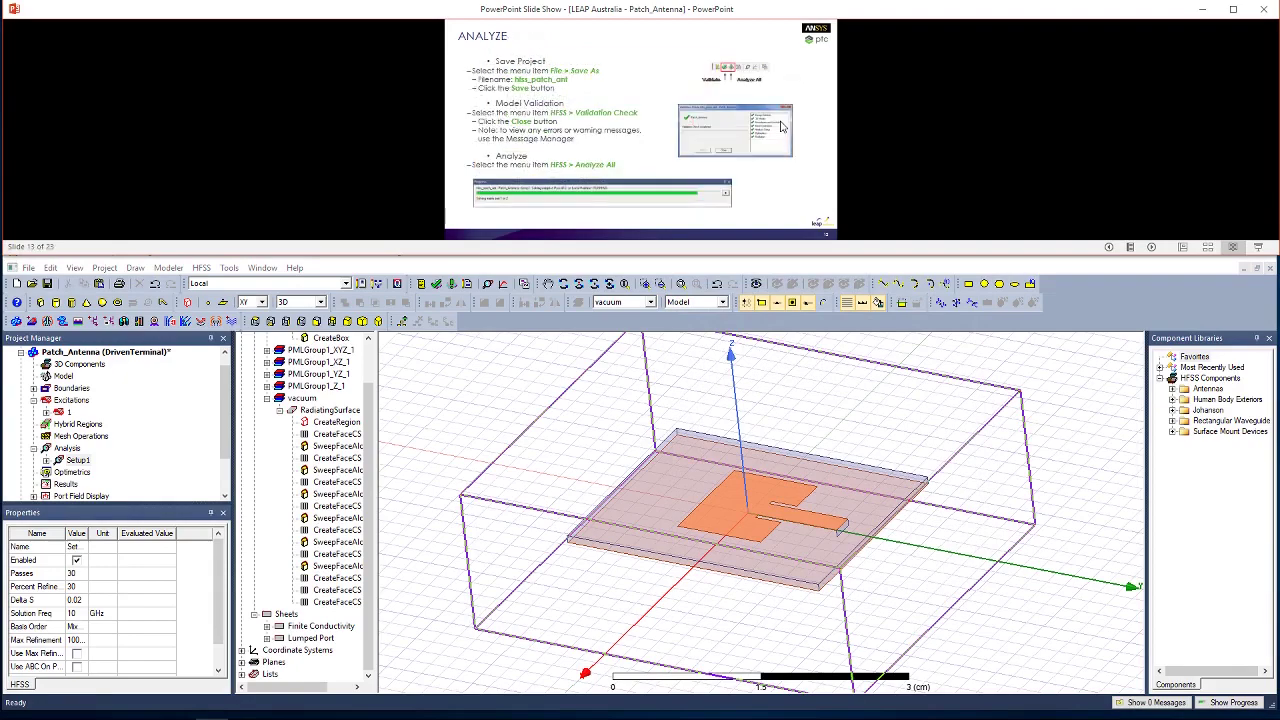
# Save the project as hfss_patch_ant, replacing the existing file.
pyautogui.click(470, 380)
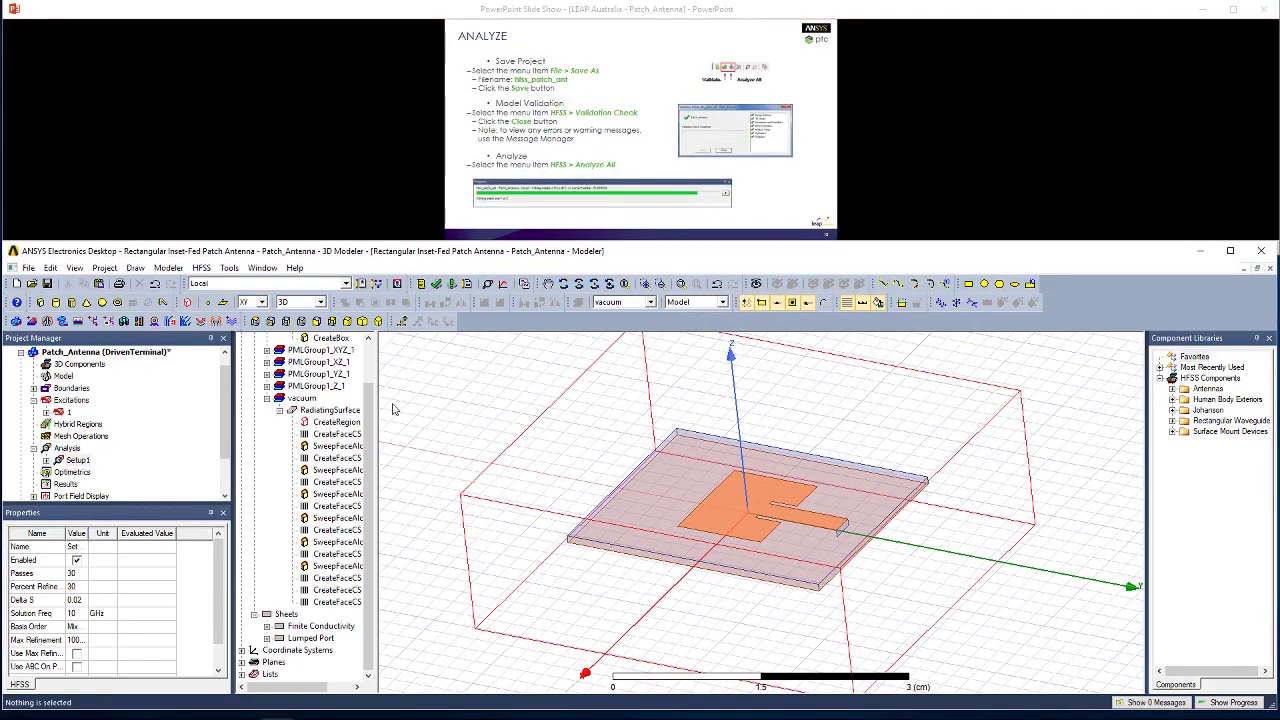
pyautogui.click(29, 268)
pyautogui.click(55, 358)
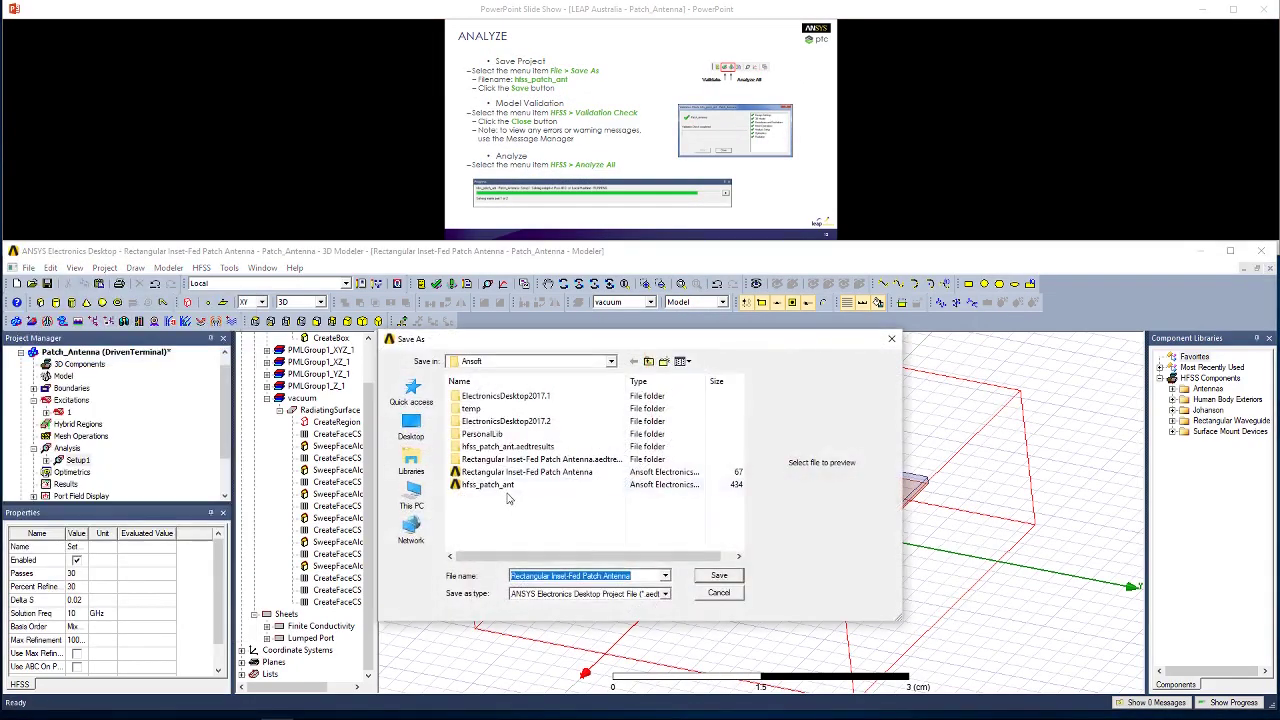
pyautogui.doubleClick(489, 484)
pyautogui.click(660, 512)
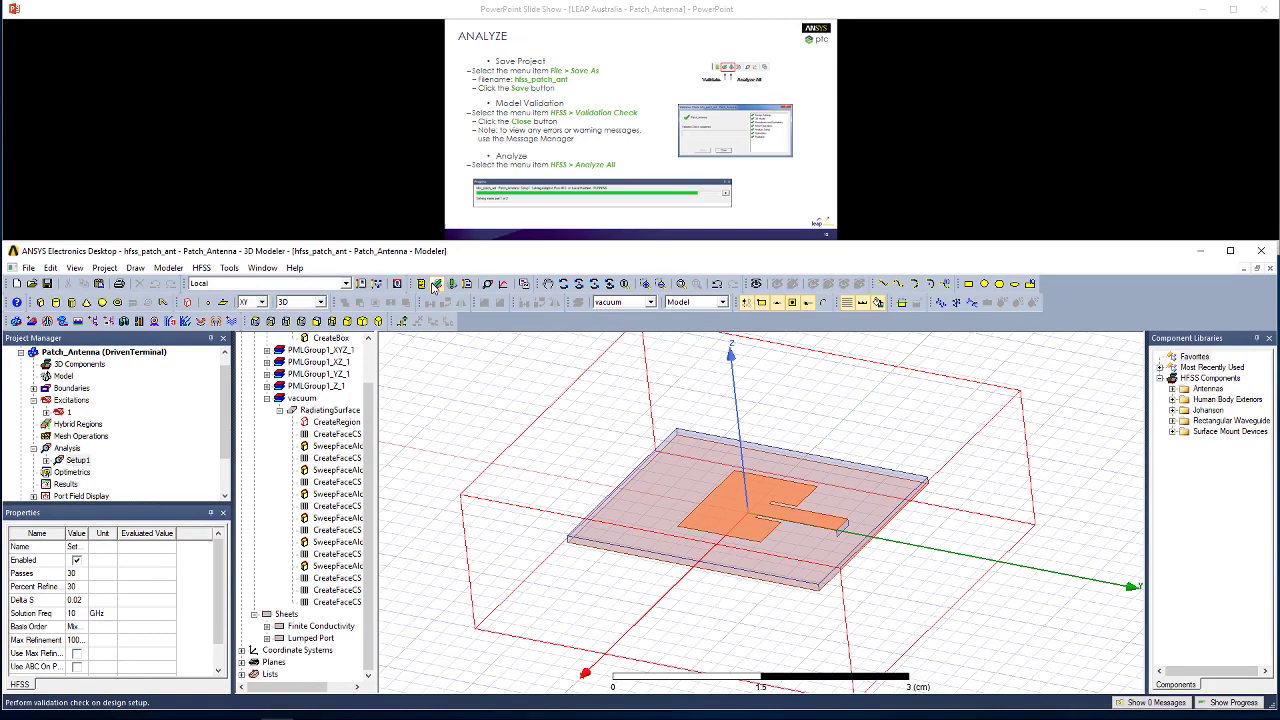
# Run the validation check, dismiss its results, and solve all analyses.
pyautogui.click(436, 285)
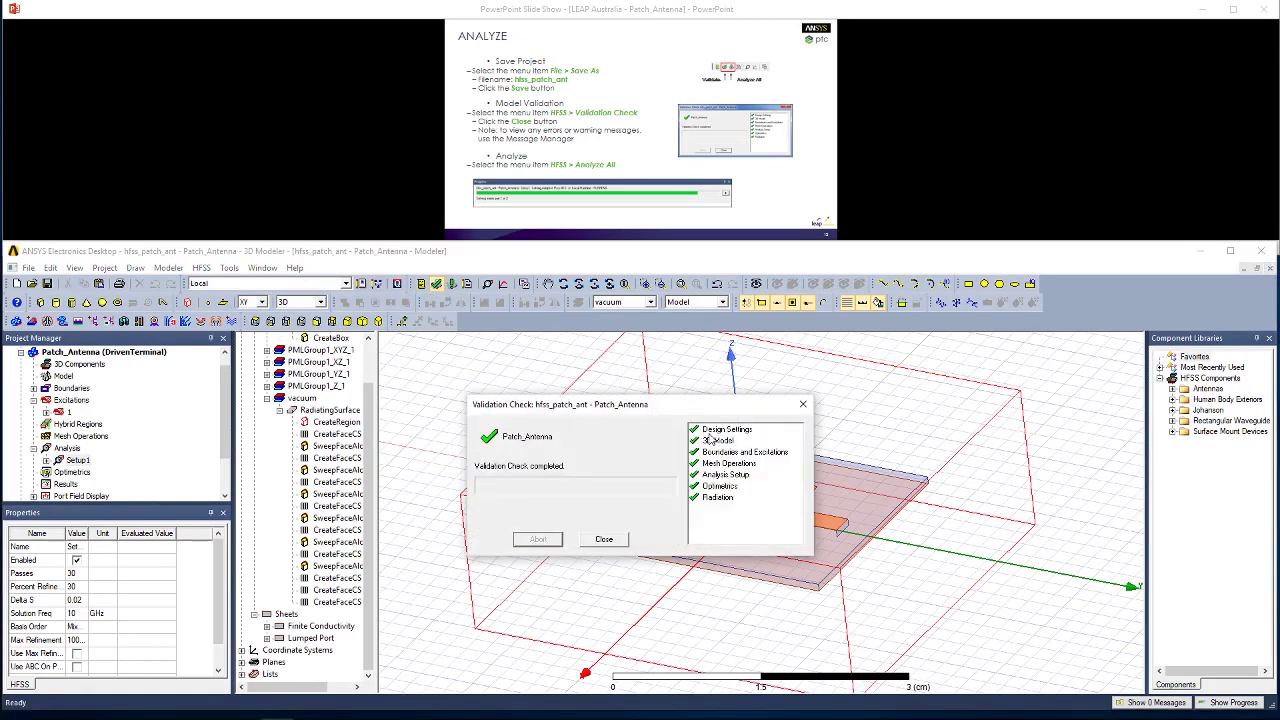
pyautogui.click(604, 540)
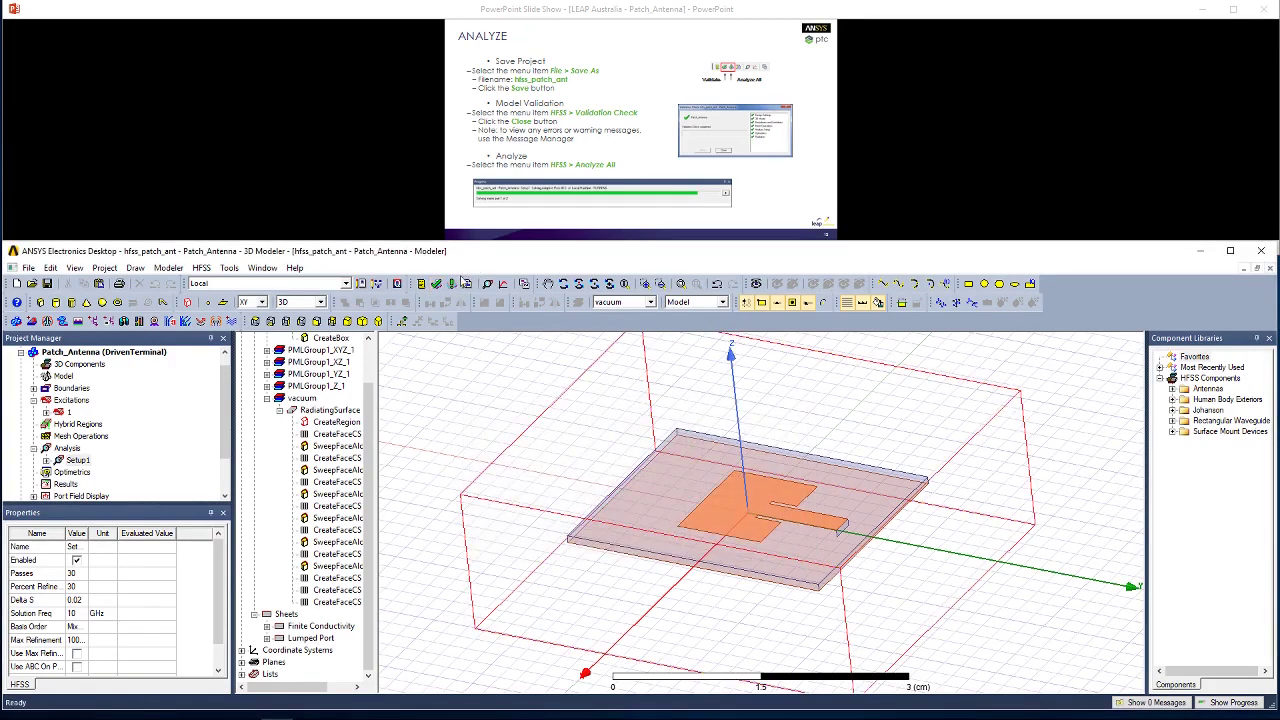
pyautogui.click(454, 285)
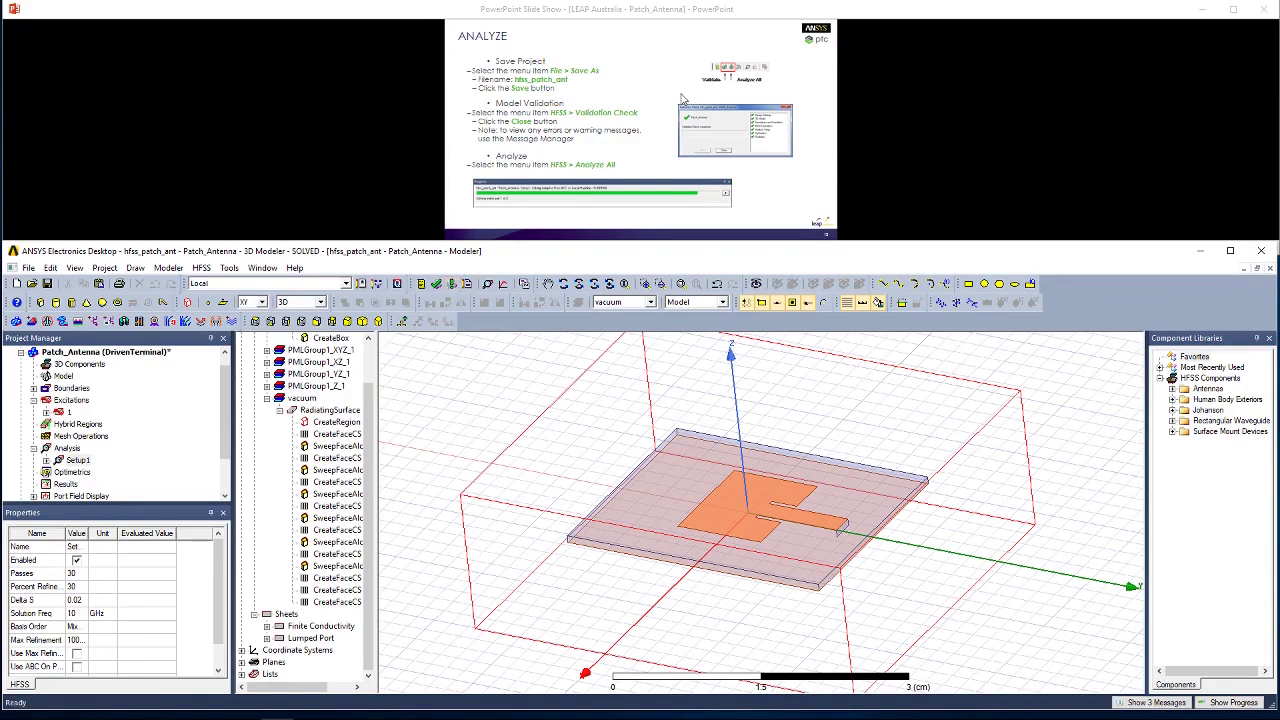
# Create a Terminal S Parameter rectangular plot of dB(St(patch_T1,patch_T1)) versus frequency for Setup1 : Sweep.
pyautogui.click(867, 89)
pyautogui.click(867, 89)
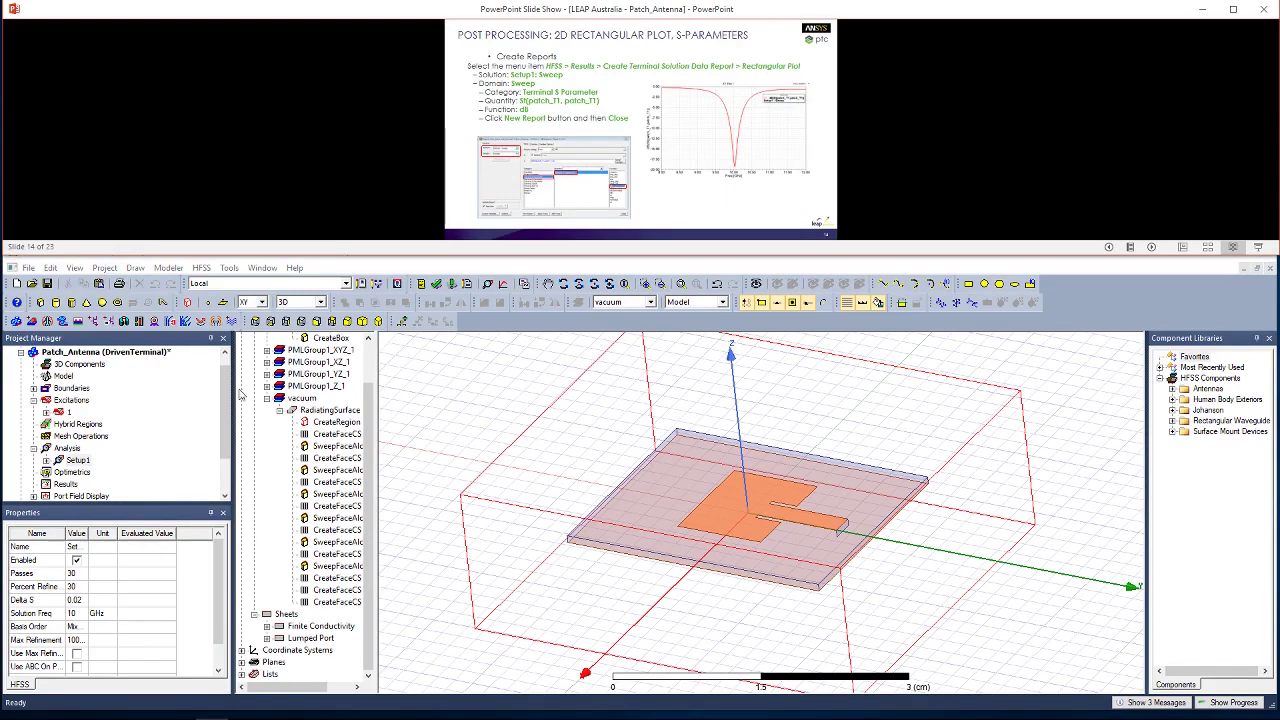
pyautogui.scroll(-1, 122, 439)
pyautogui.click(66, 448)
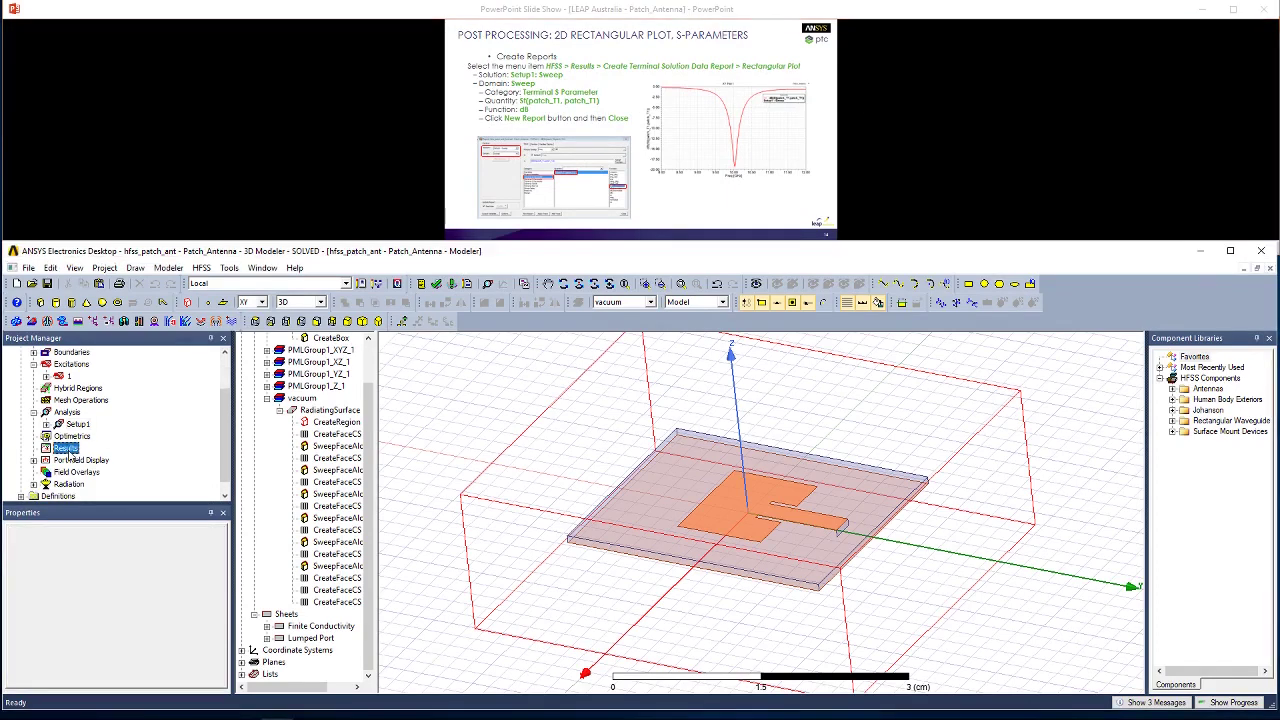
pyautogui.rightClick(66, 448)
pyautogui.moveTo(250, 32)
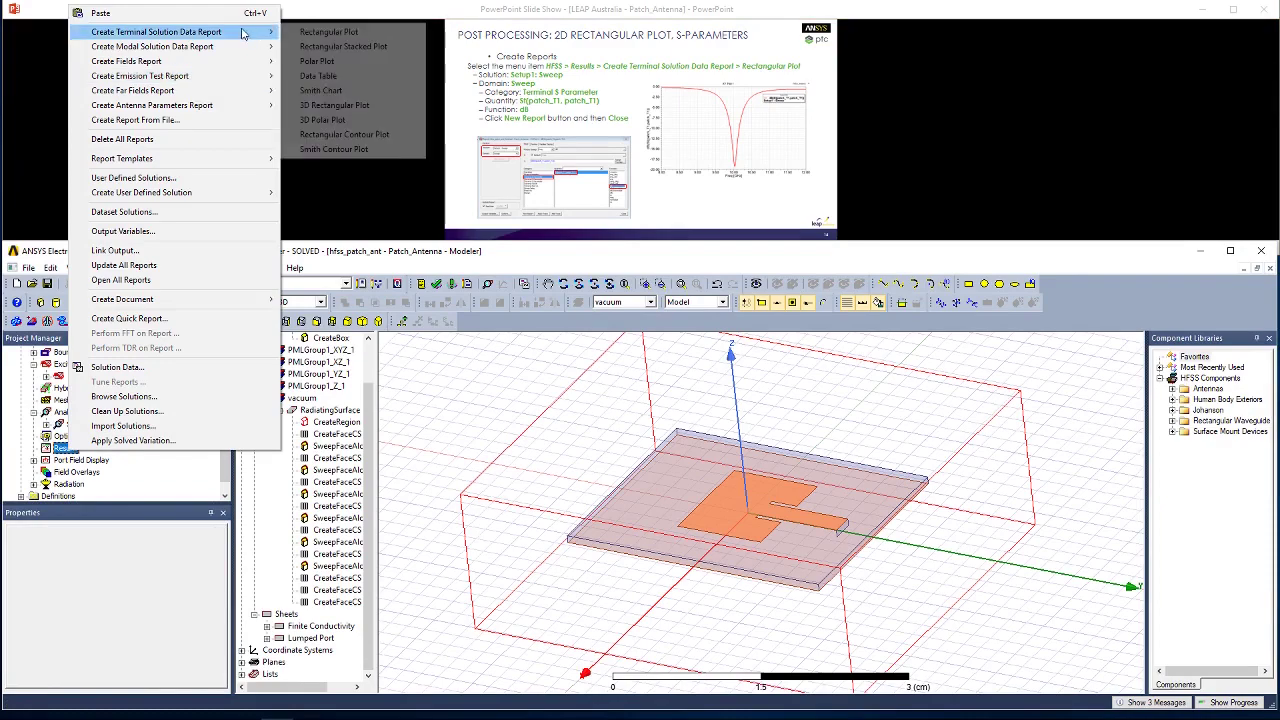
pyautogui.click(318, 32)
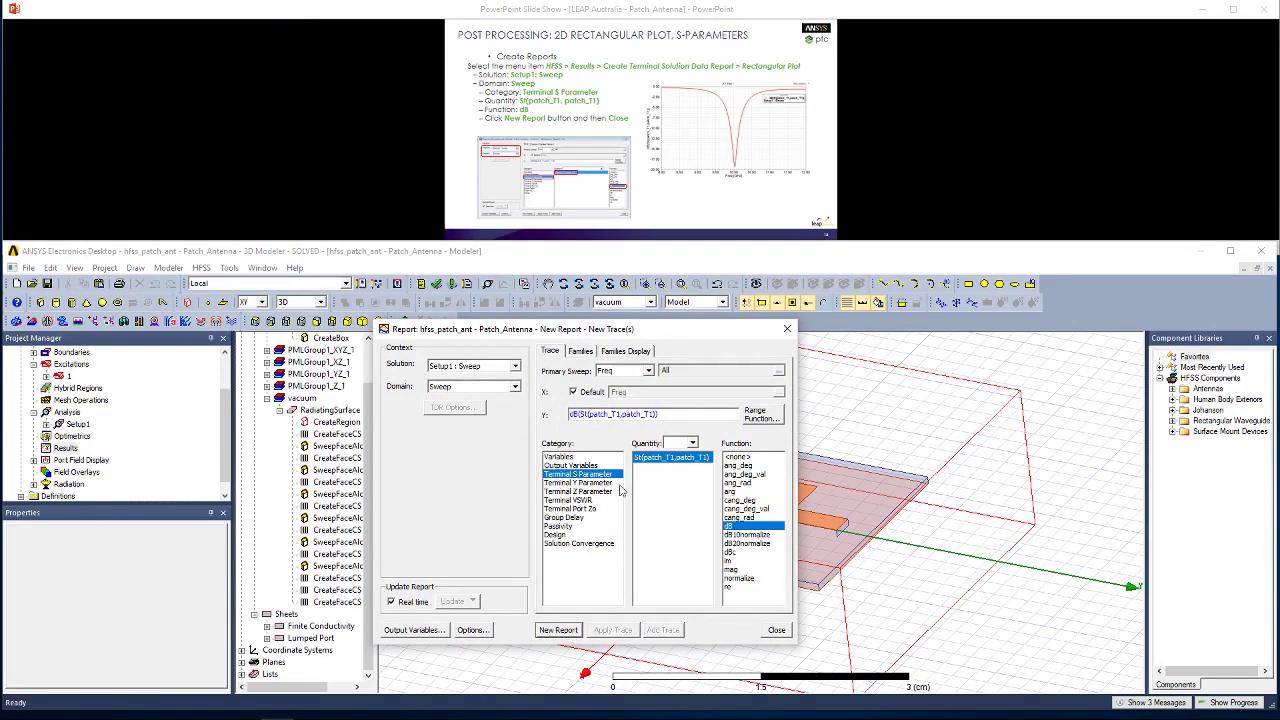
pyautogui.click(571, 632)
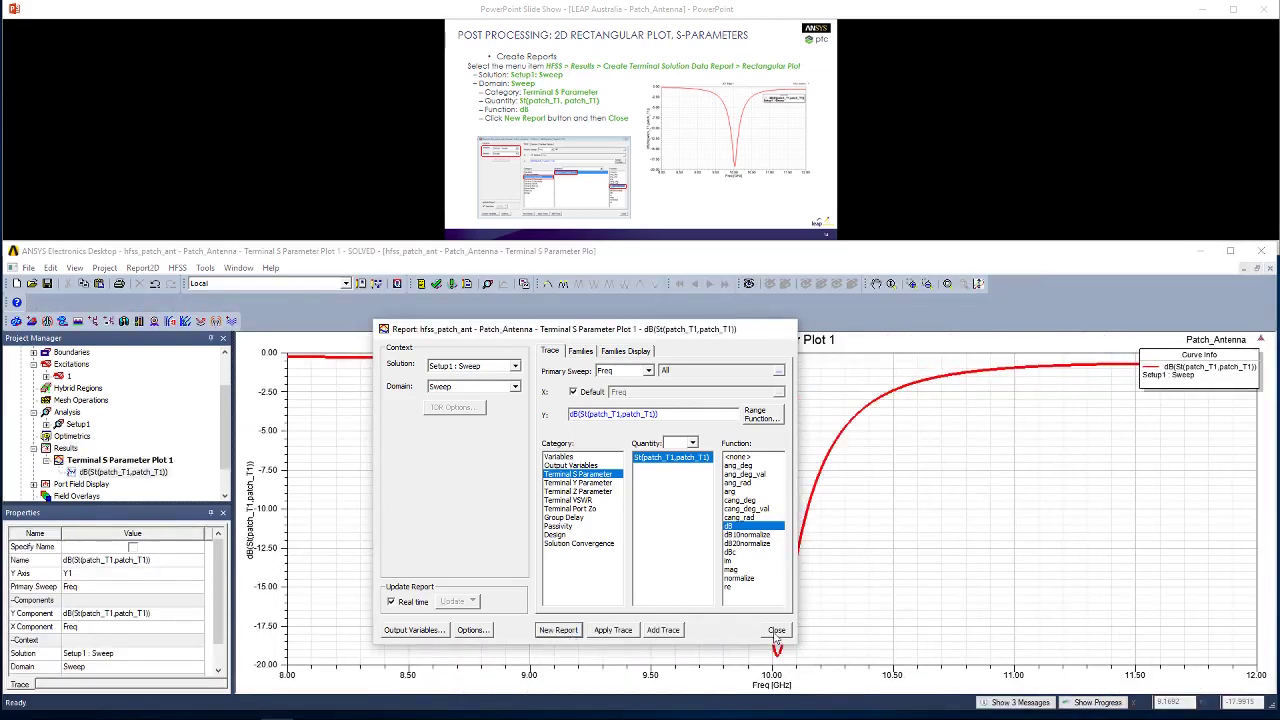
# Add an X marker to the S11 curve and place it on the dip, reading -19.68 dB at 10.00 GHz.
pyautogui.click(776, 631)
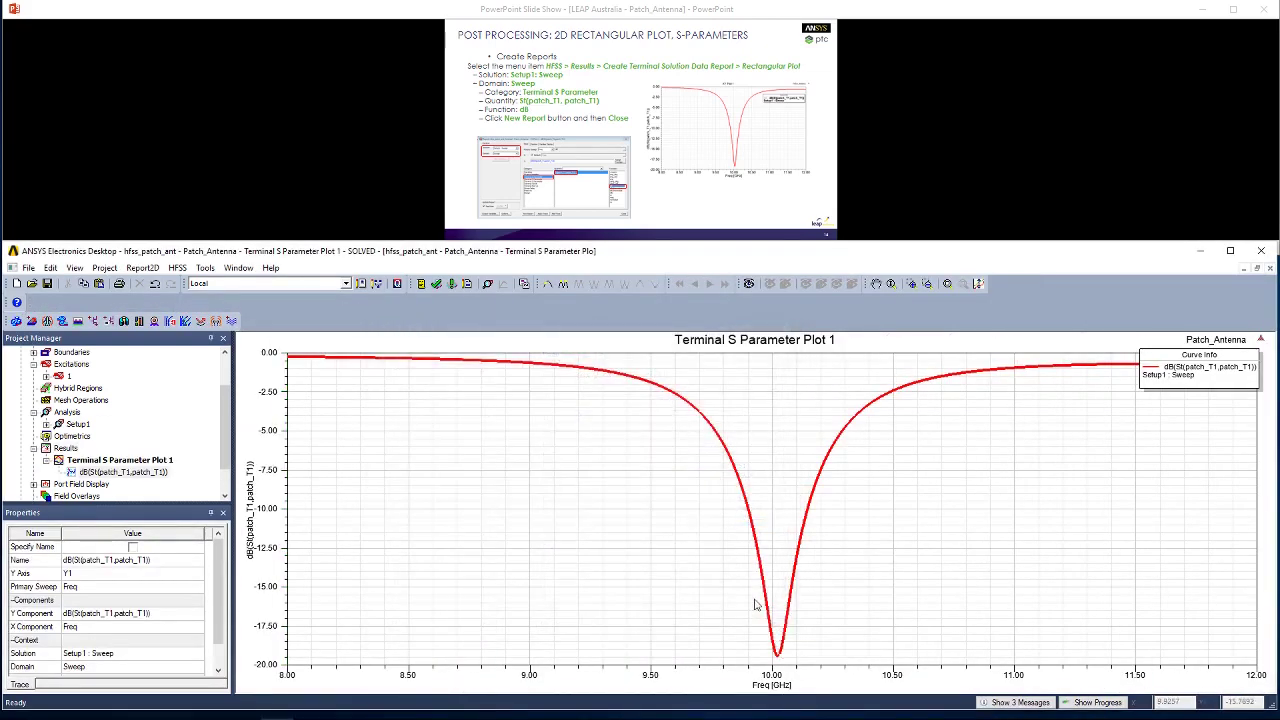
pyautogui.rightClick(558, 483)
pyautogui.moveTo(612, 492)
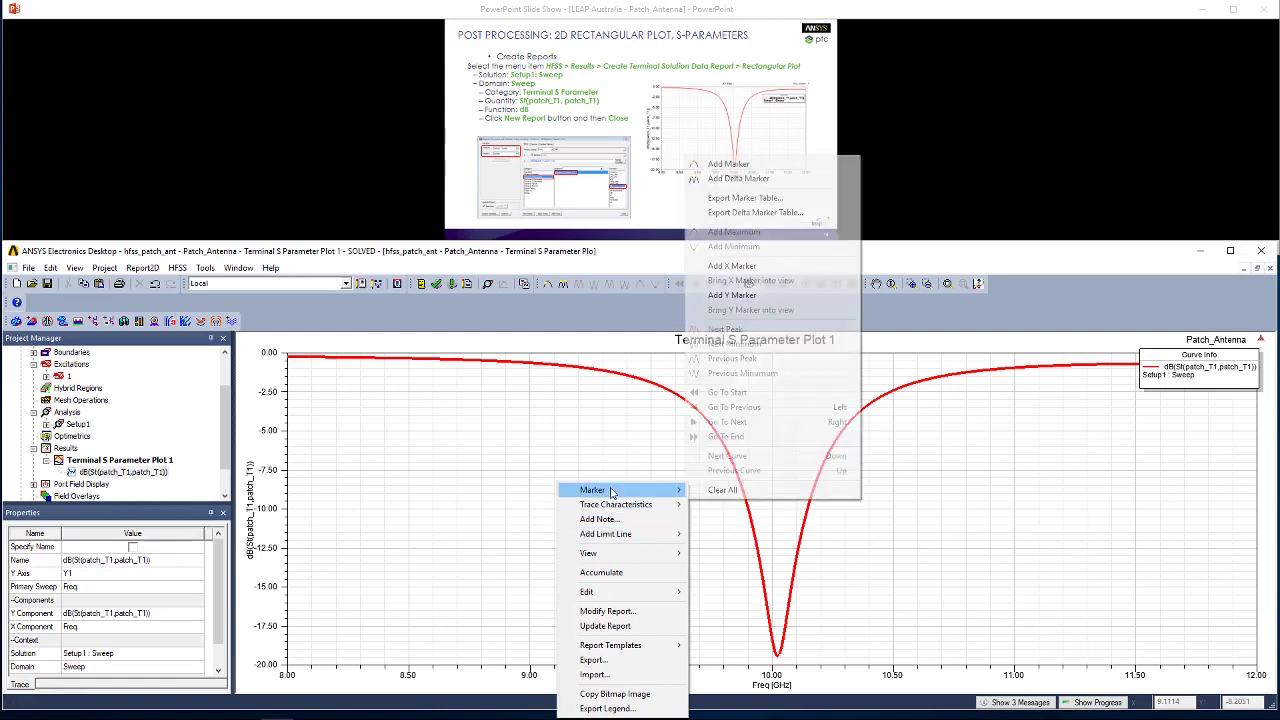
pyautogui.click(749, 267)
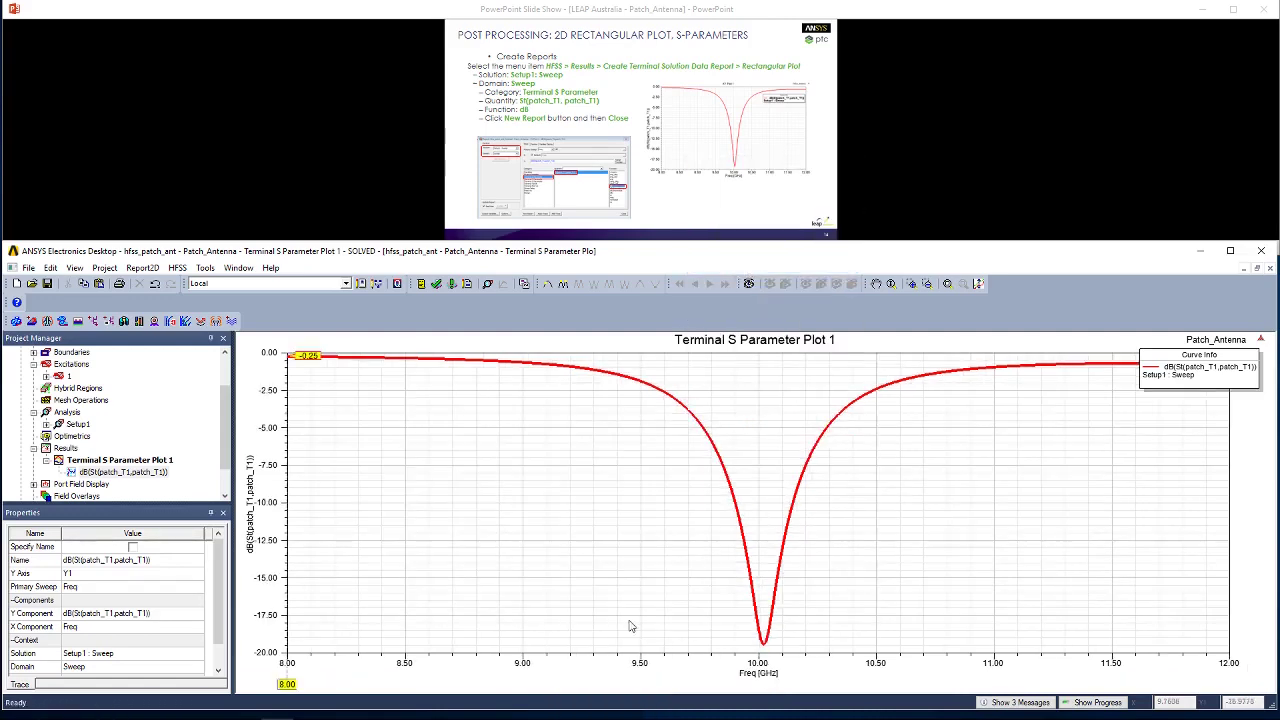
pyautogui.moveTo(290, 685); pyautogui.dragTo(764, 702)
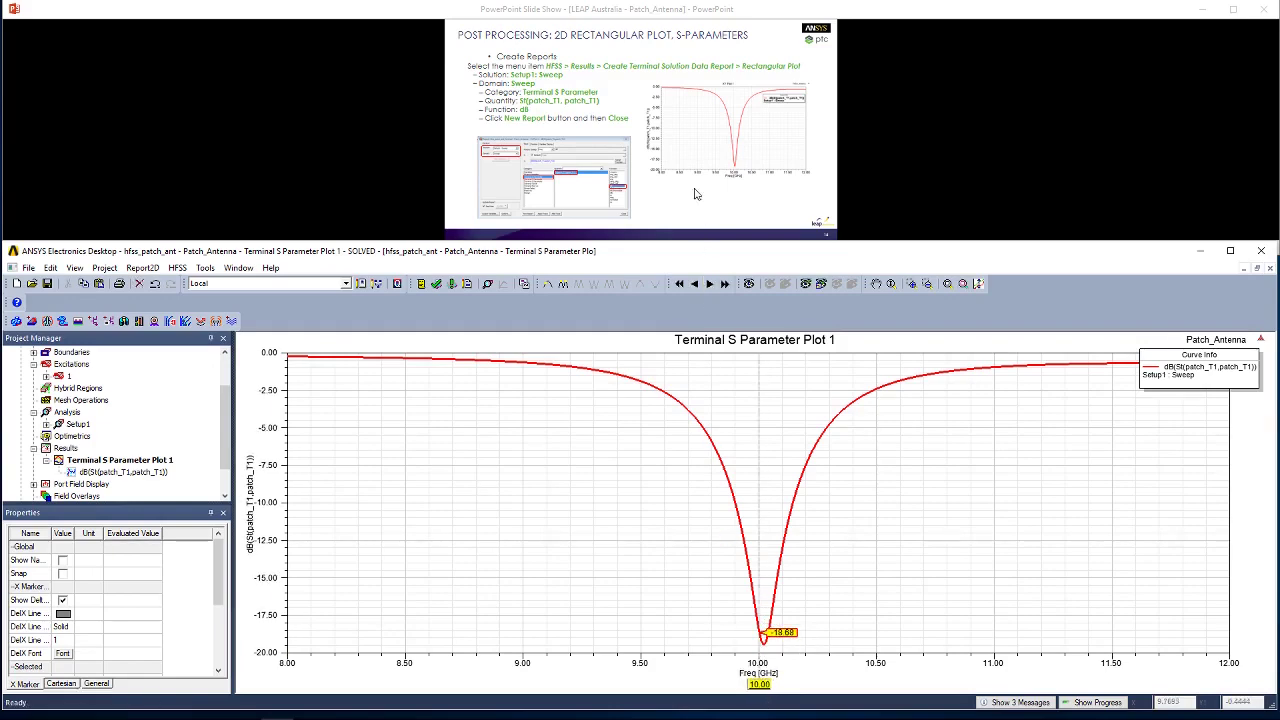
pyautogui.click(672, 142)
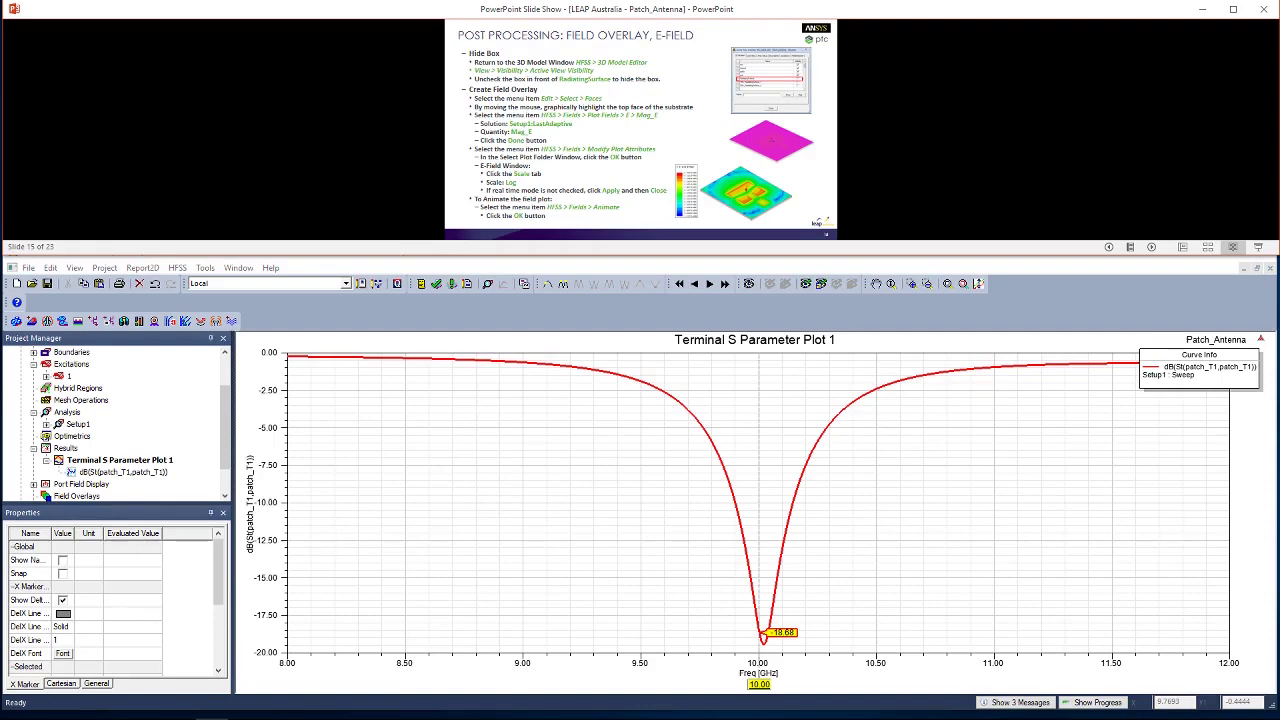
# In the Patch_Antenna 3D model, hide the RadiatingSurface air box and select the substrate's top face.
pyautogui.moveTo(226, 427); pyautogui.dragTo(226, 399)
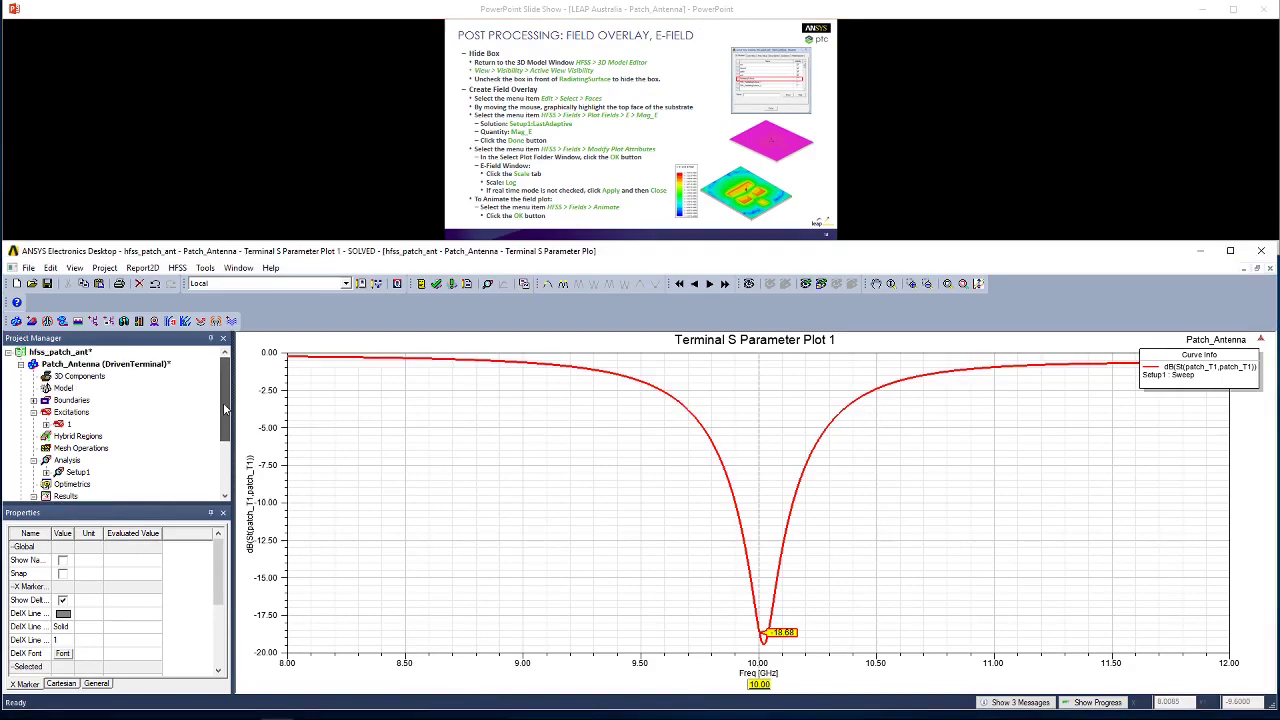
pyautogui.doubleClick(164, 366)
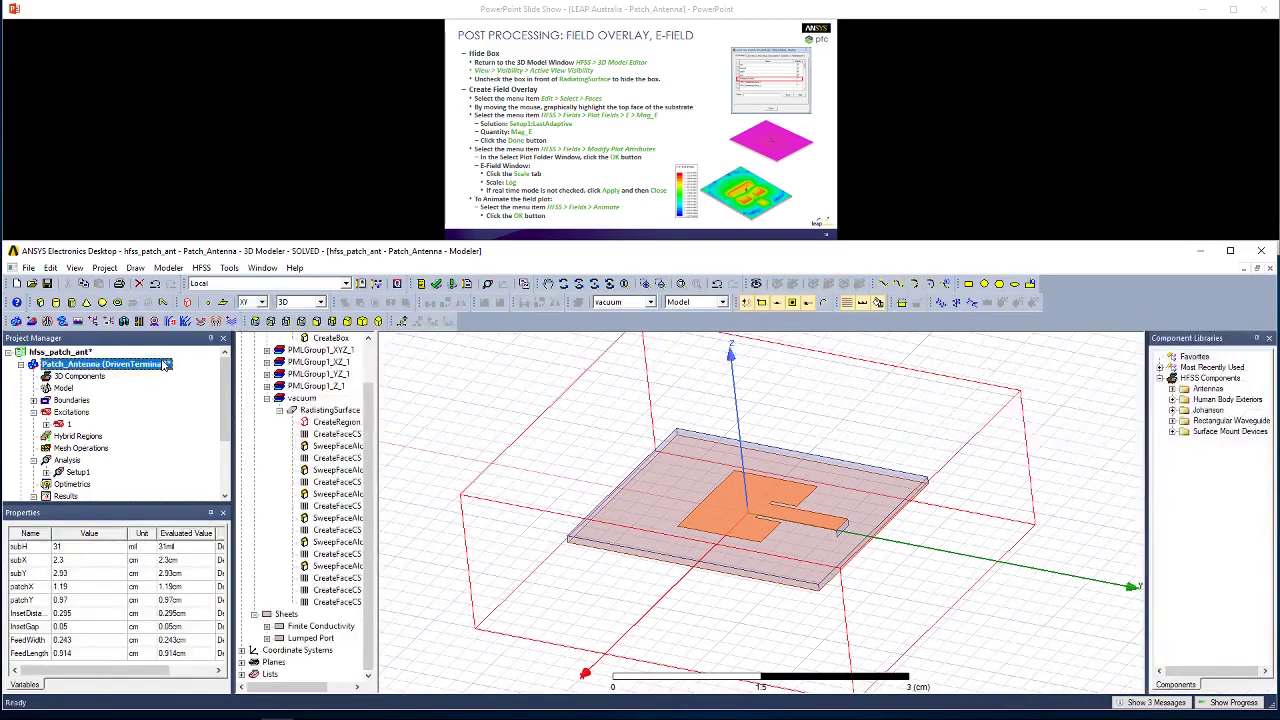
pyautogui.click(604, 425)
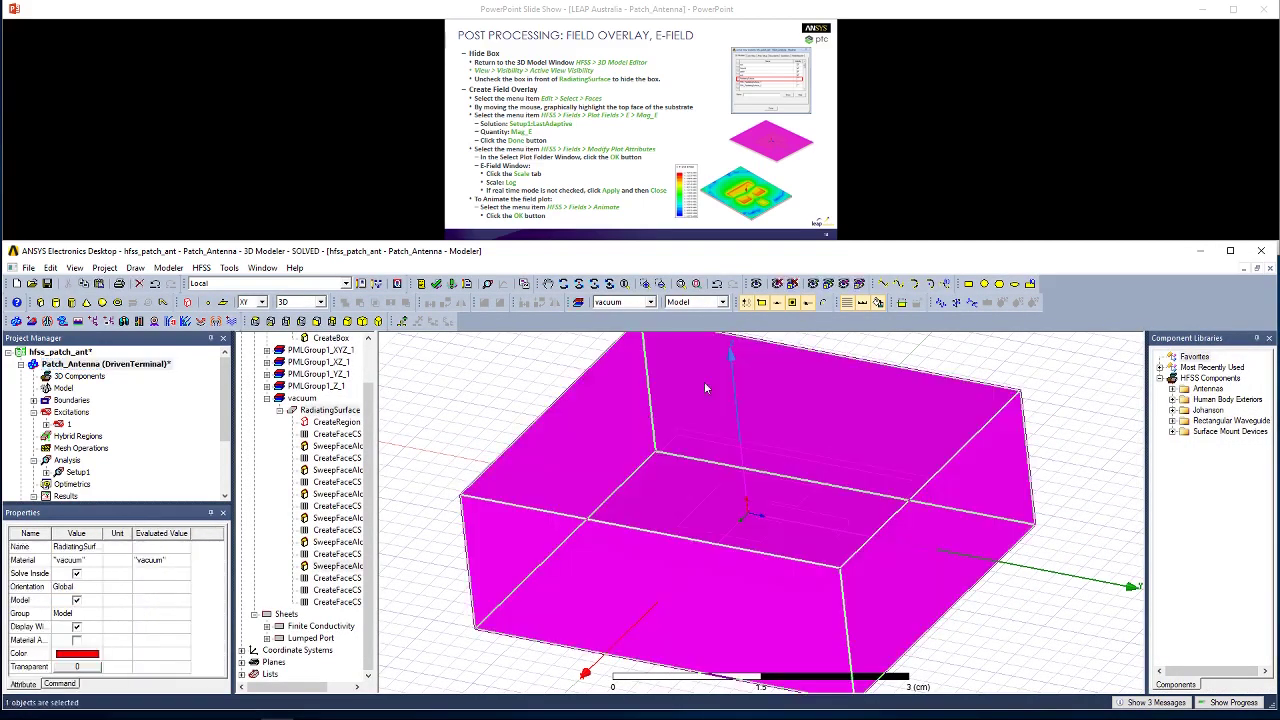
pyautogui.click(777, 285)
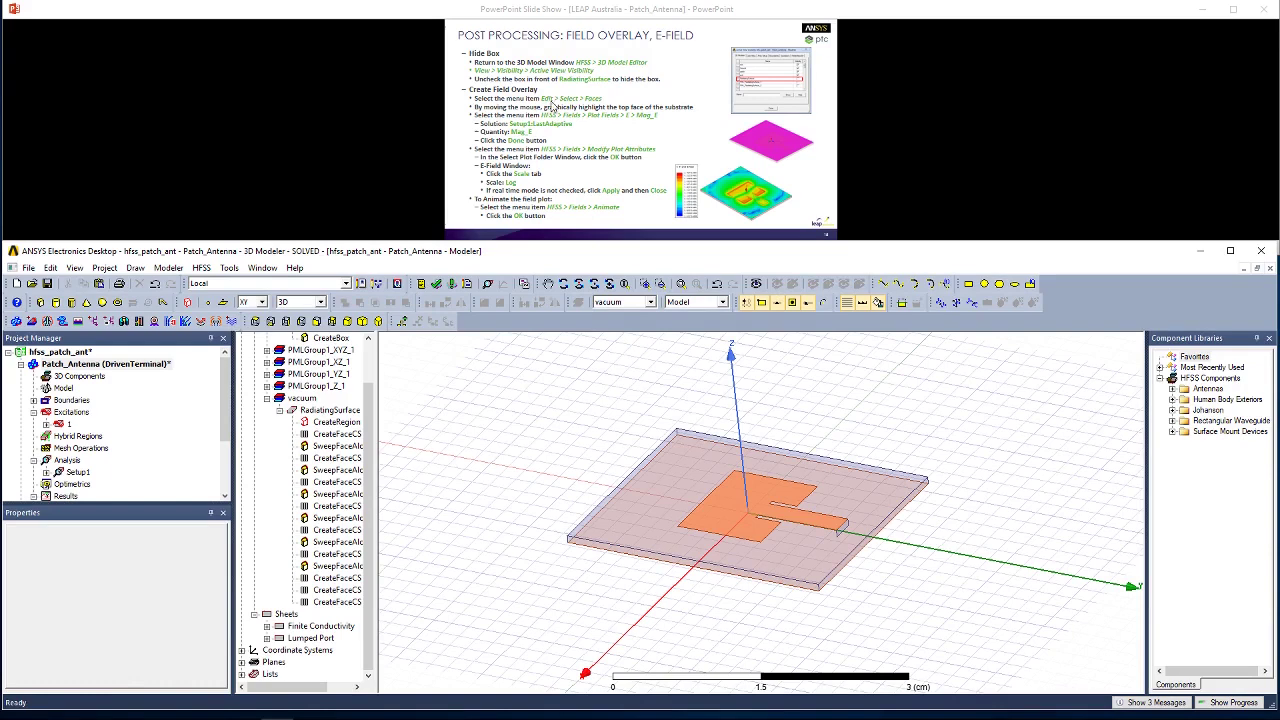
pyautogui.click(548, 413)
pyautogui.click(686, 476)
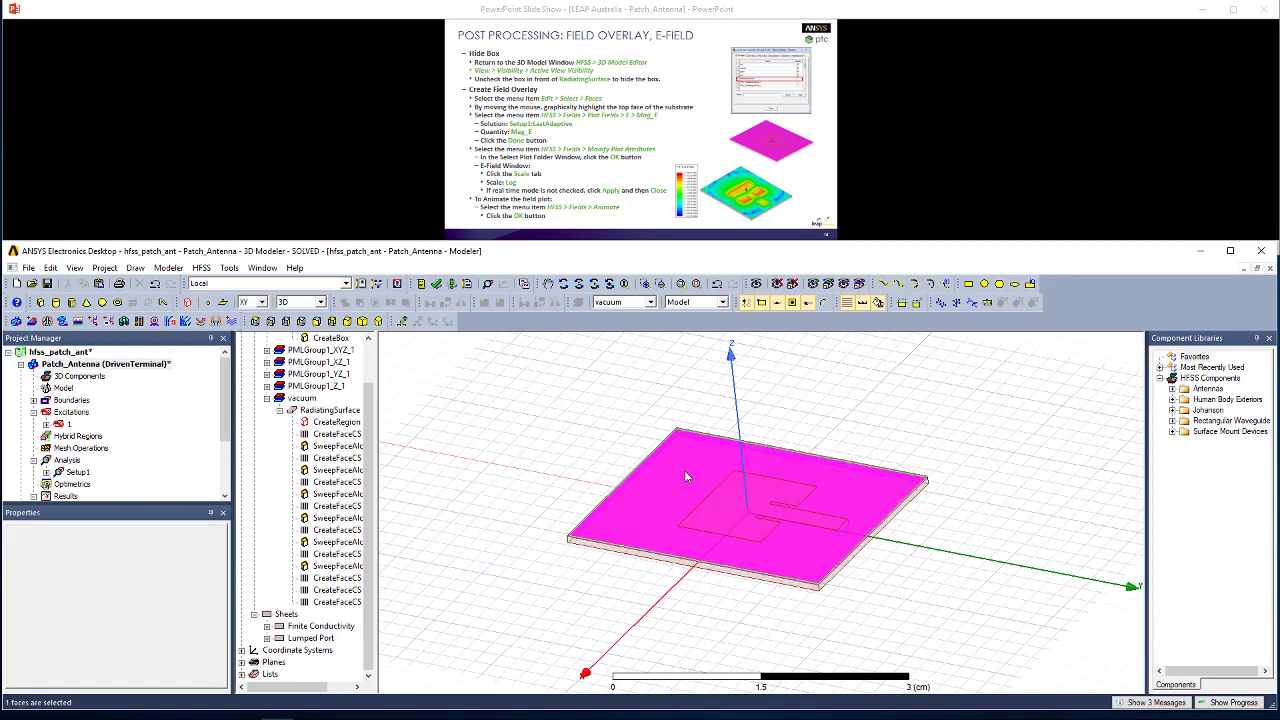
# Plot the Mag_E field on the substrate's top face.
pyautogui.rightClick(685, 476)
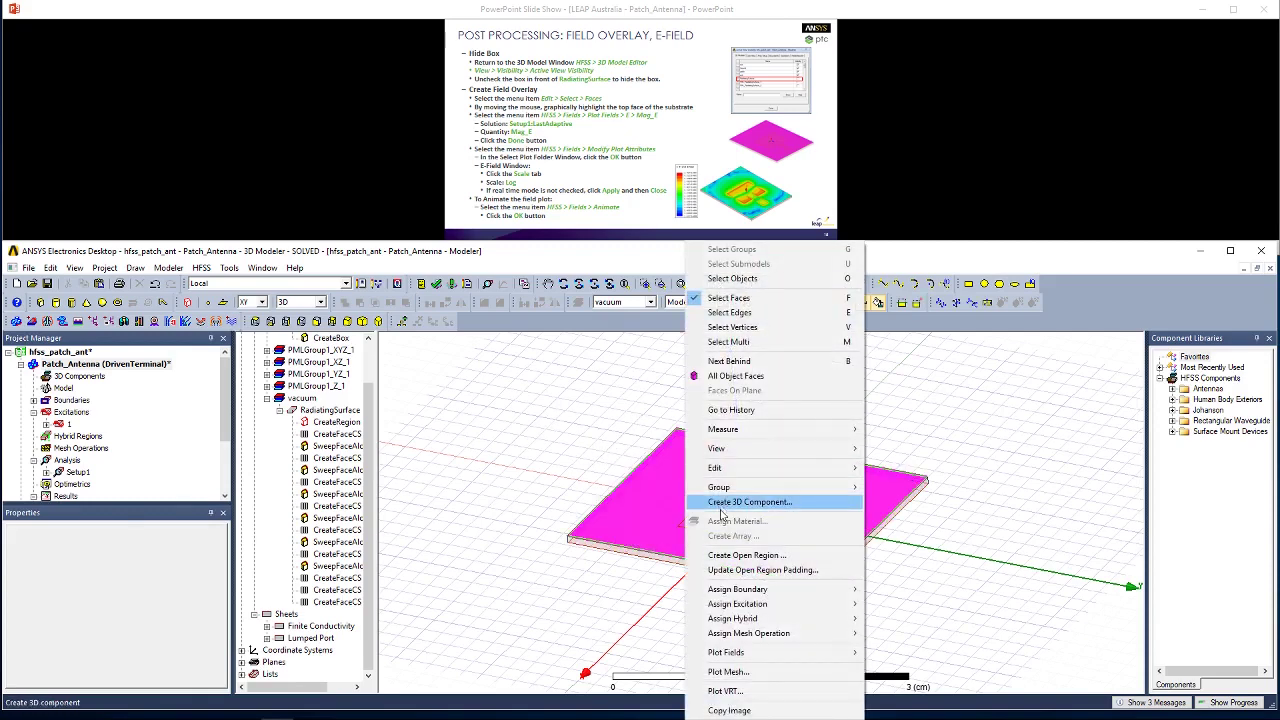
pyautogui.moveTo(766, 657)
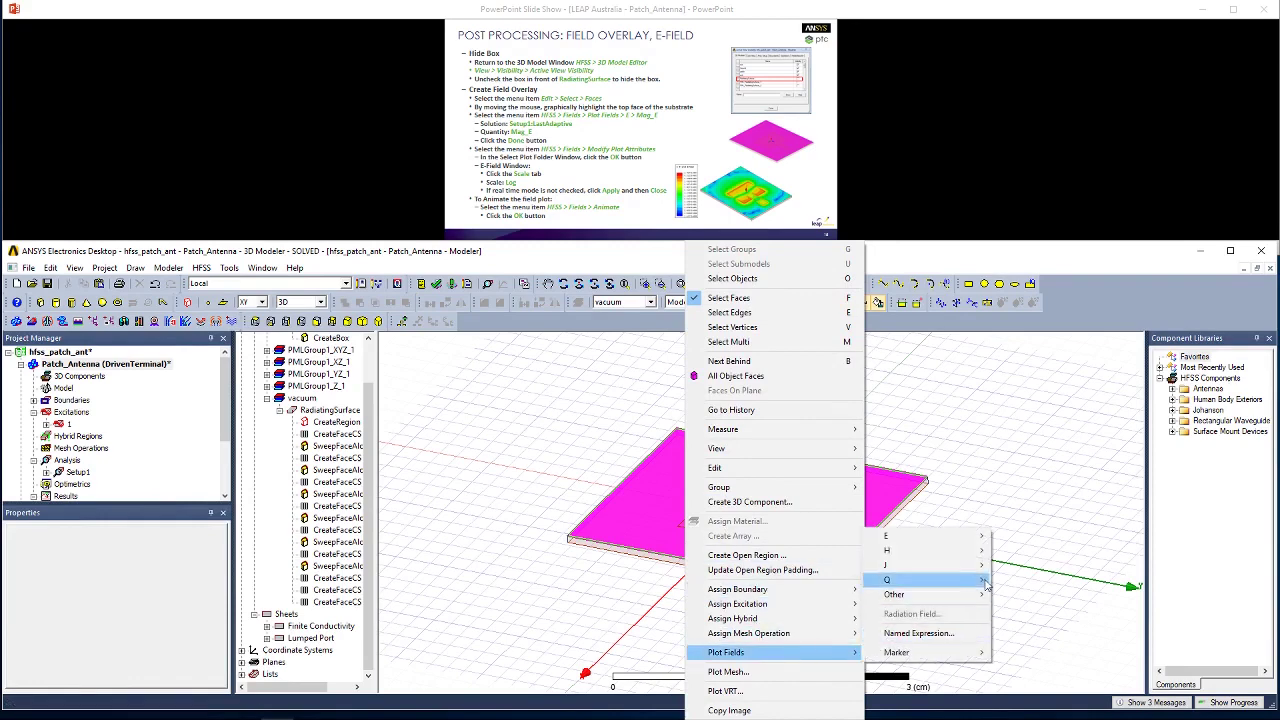
pyautogui.moveTo(985, 540)
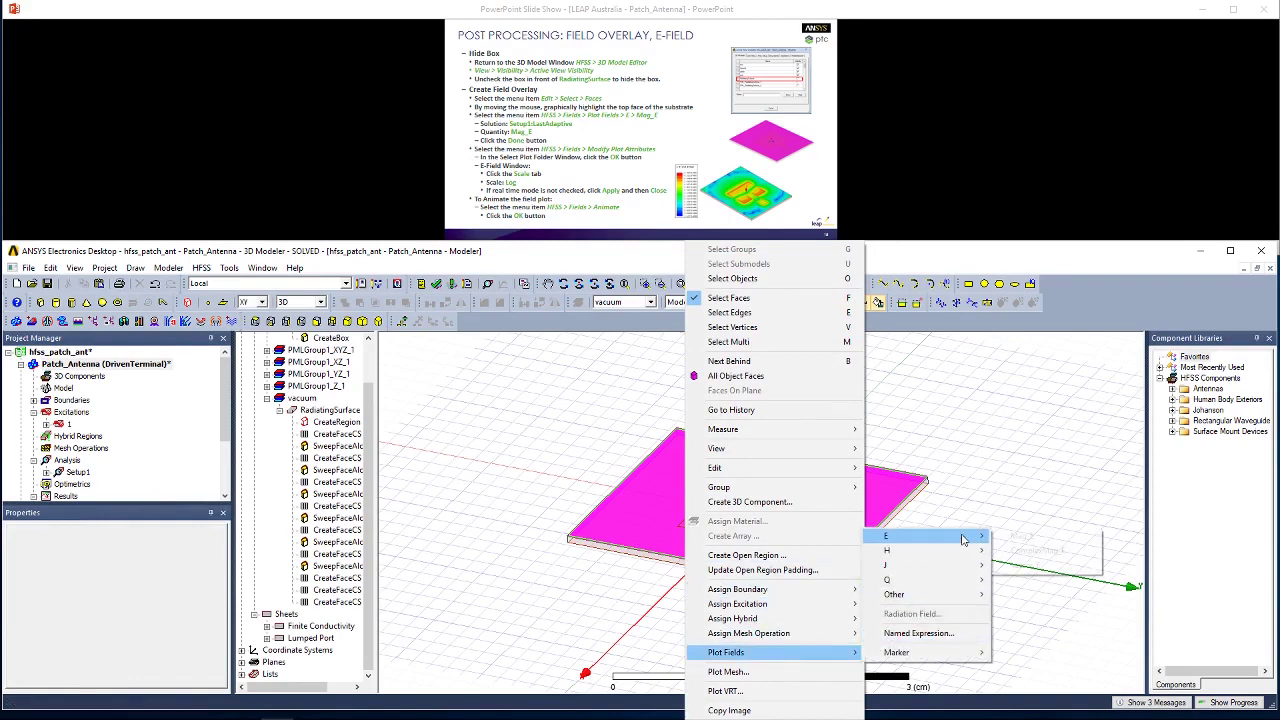
pyautogui.click(1020, 537)
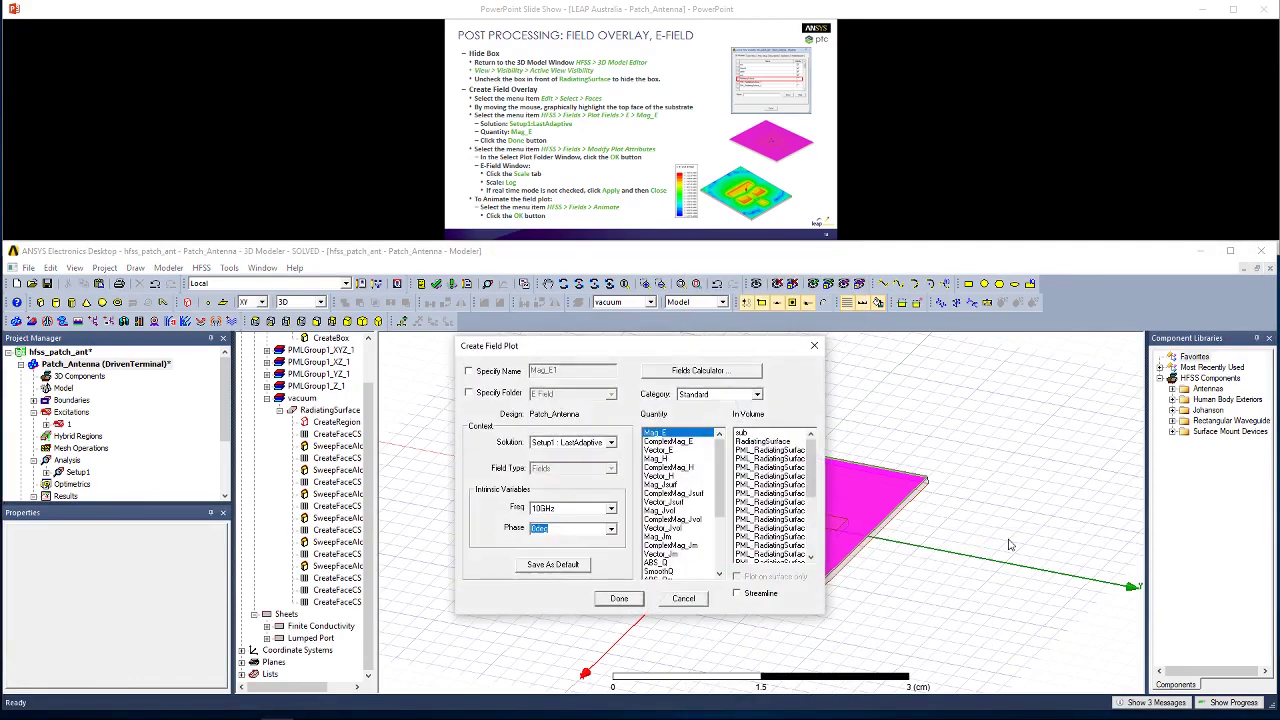
pyautogui.click(619, 599)
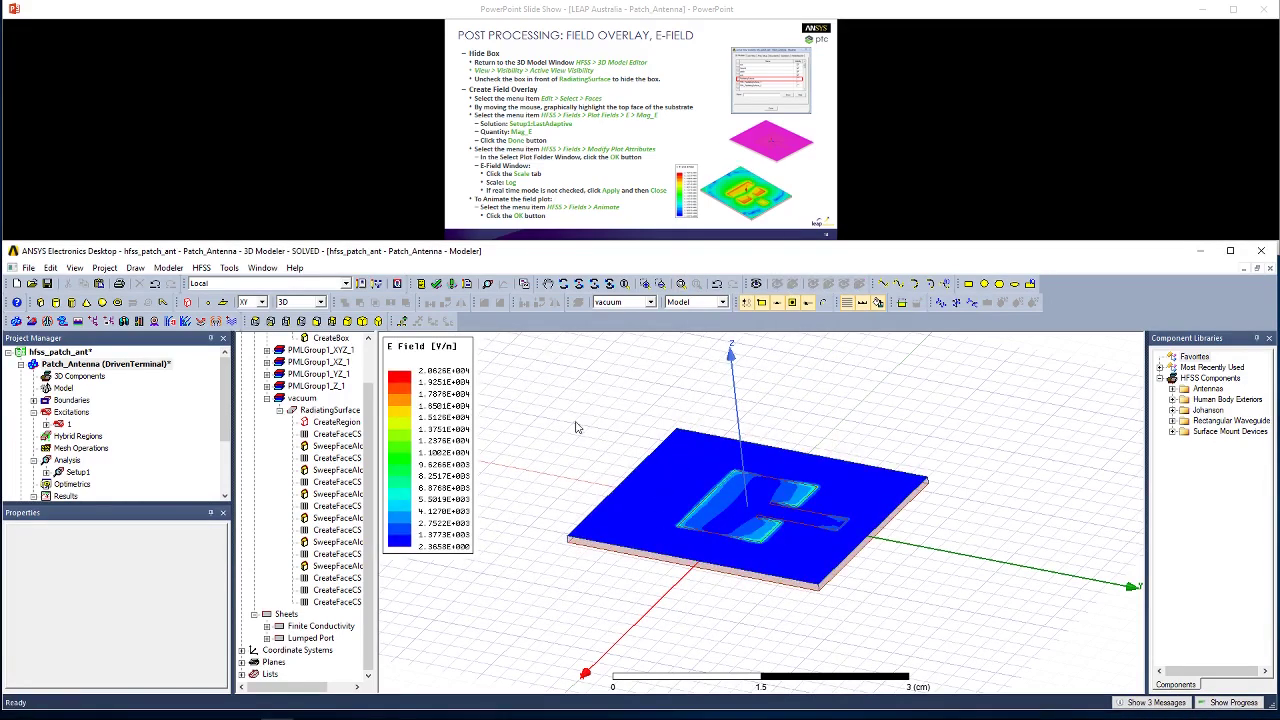
# Switch the Mag_E field plot's colour scale to Log.
pyautogui.doubleClick(464, 440)
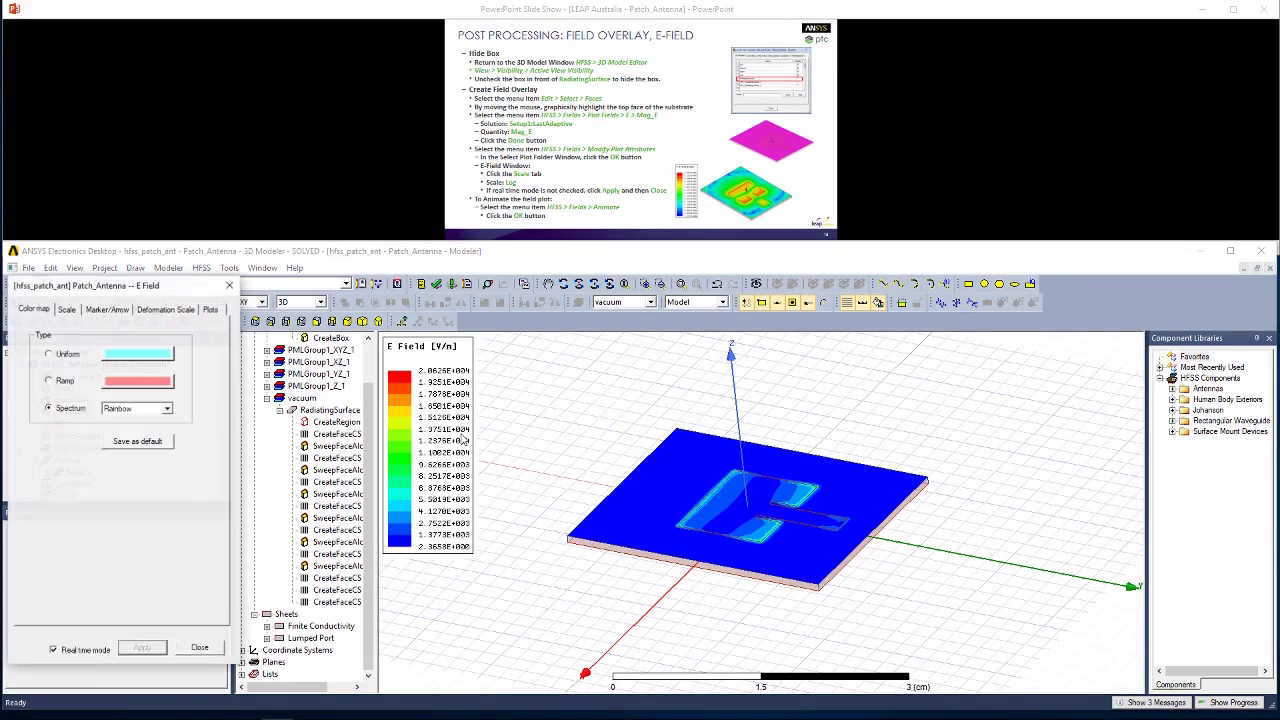
pyautogui.click(66, 310)
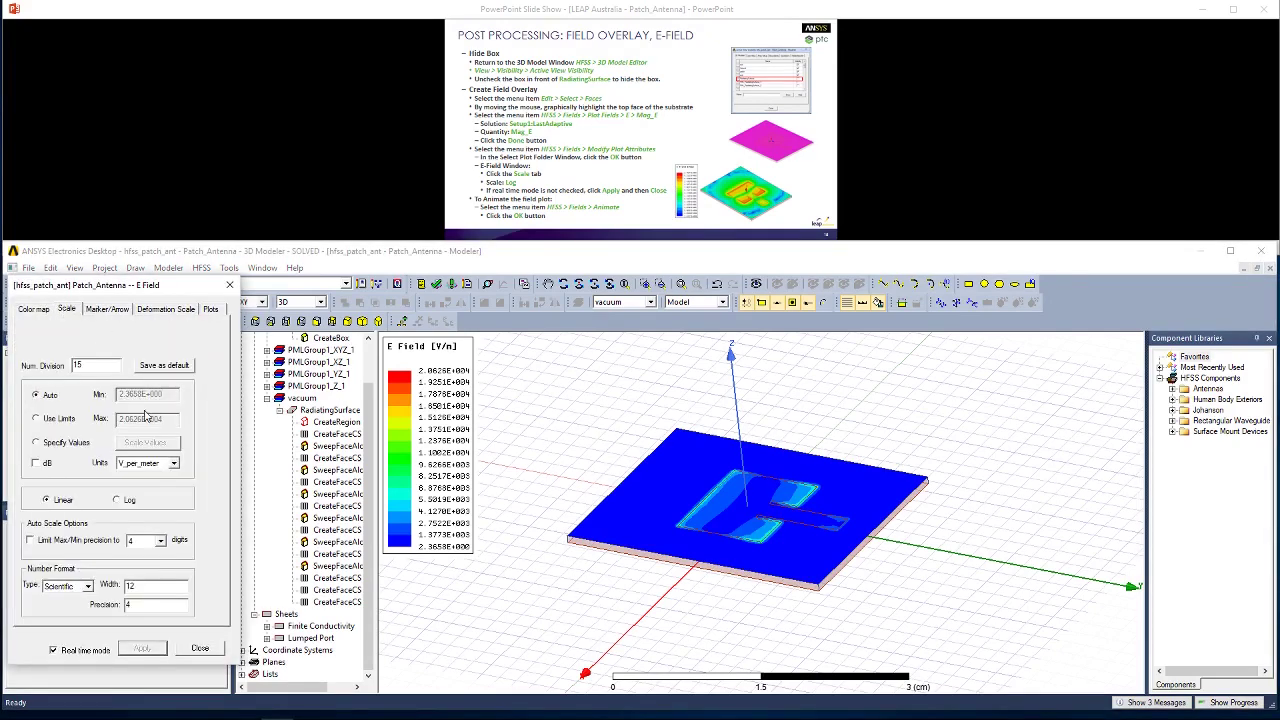
pyautogui.click(116, 501)
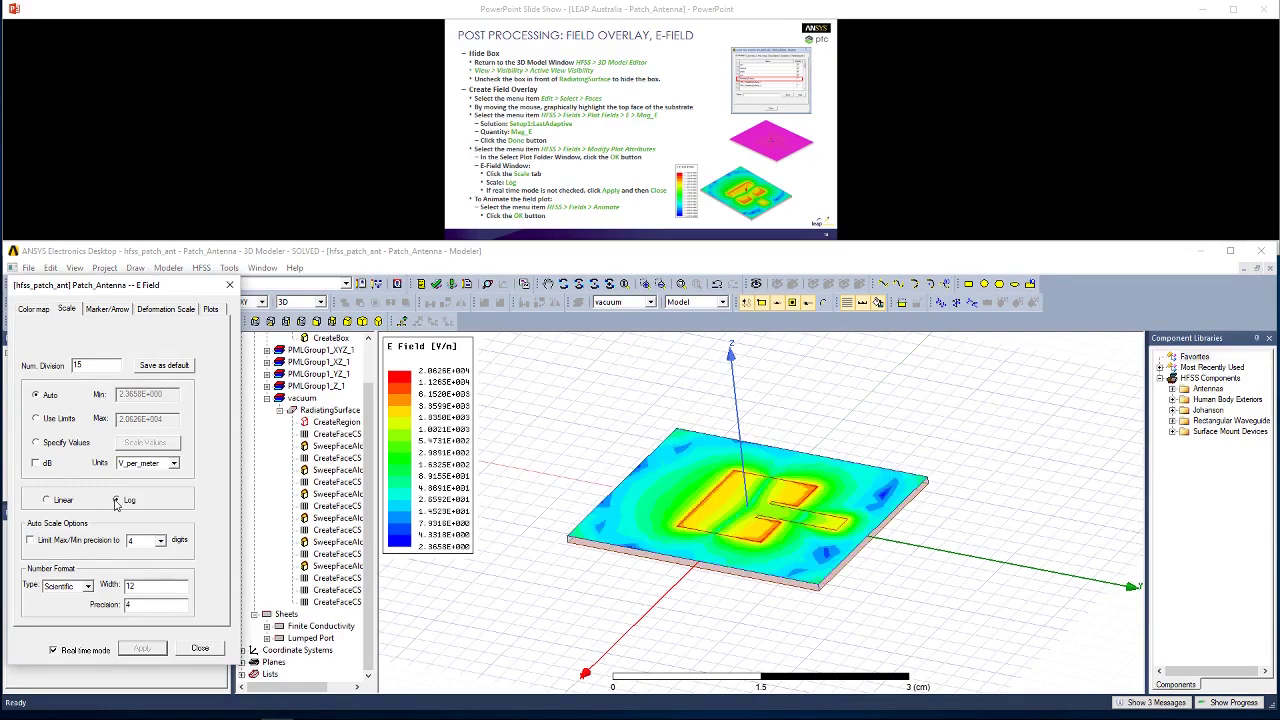
pyautogui.click(197, 648)
pyautogui.keyDown('alt'); pyautogui.moveTo(951, 545); pyautogui.dragTo(948, 569); pyautogui.keyUp('alt')
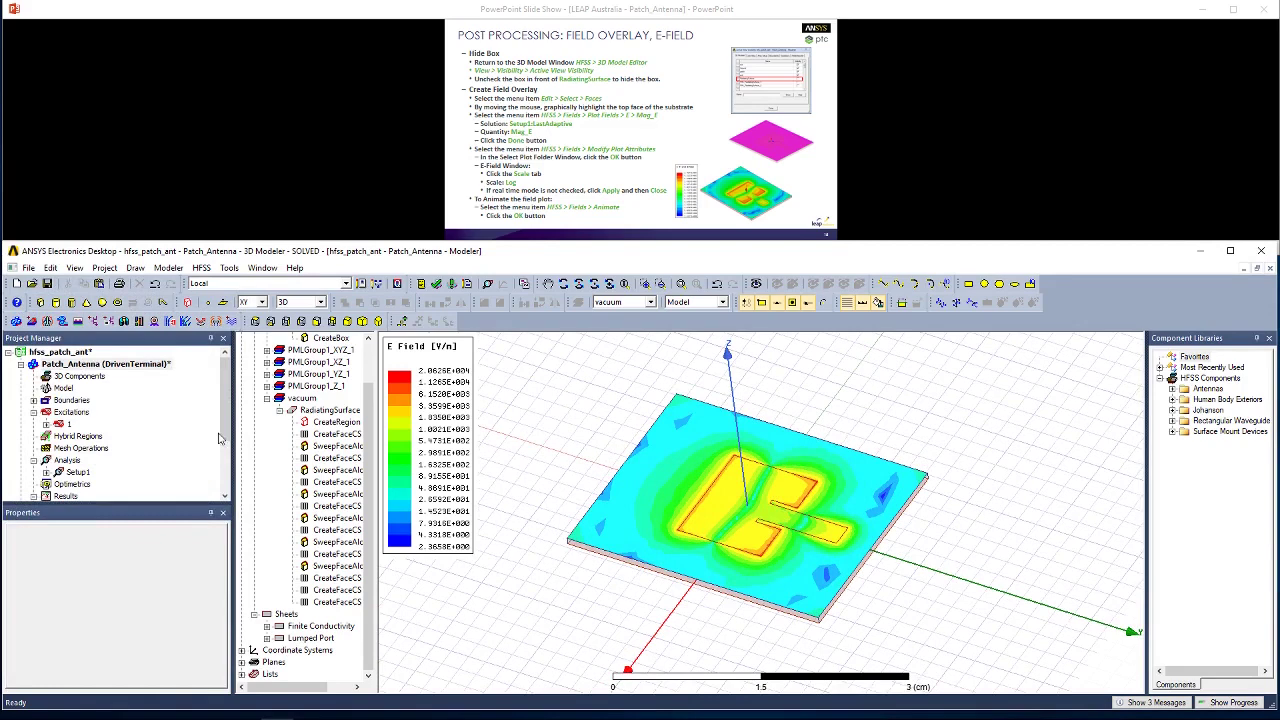
# Expand Field Overlays > E Field and toggle Mag_E1's visibility off and back on.
pyautogui.scroll(-2, 220, 437)
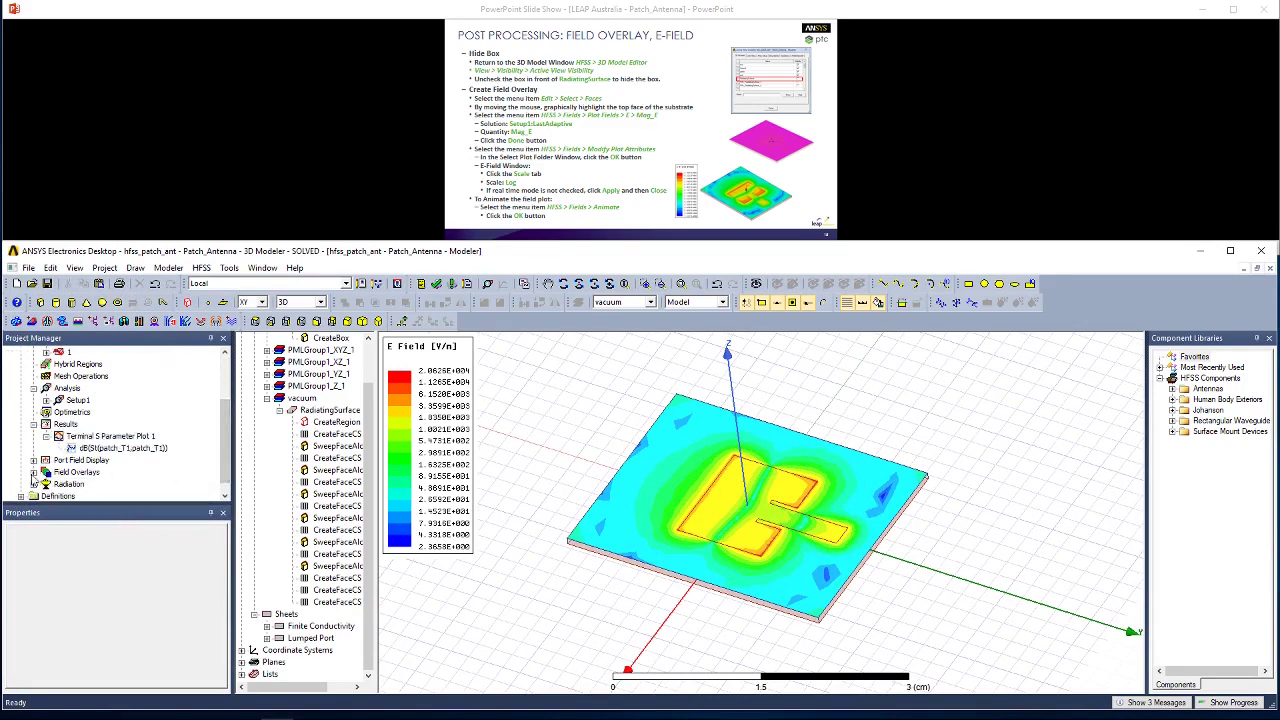
pyautogui.click(33, 473)
pyautogui.click(45, 484)
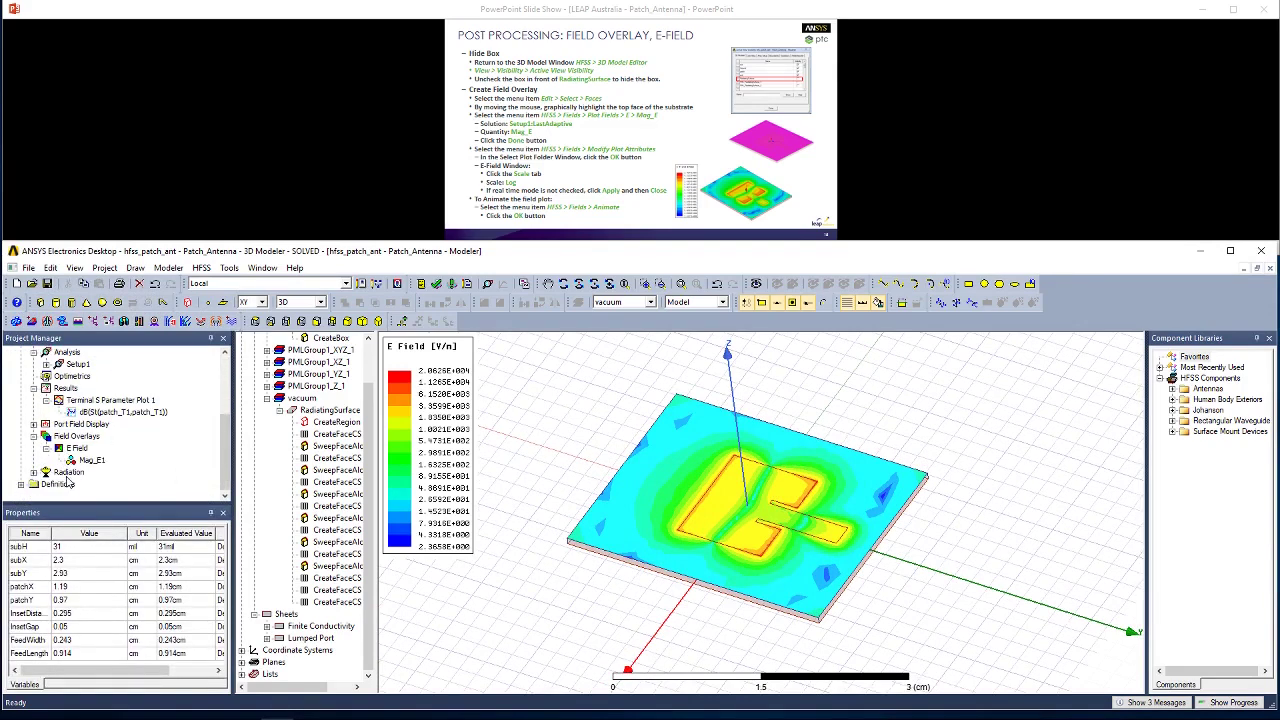
pyautogui.click(93, 460)
pyautogui.rightClick(99, 465)
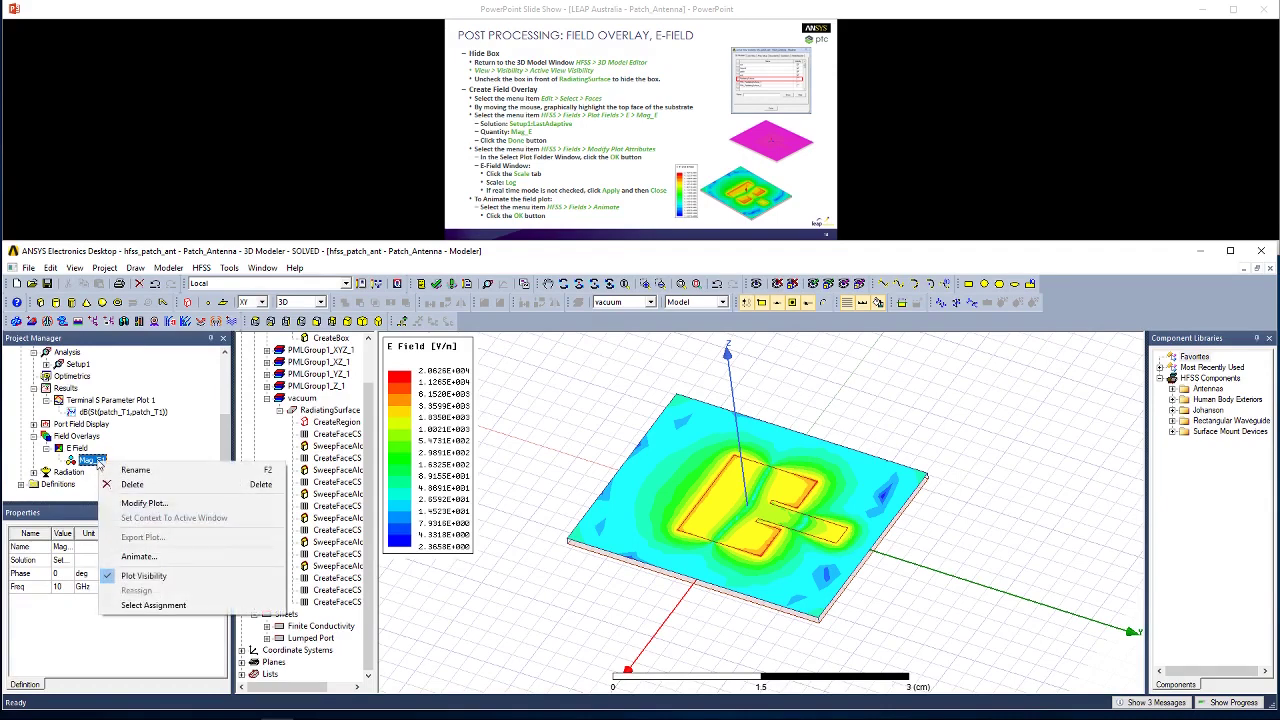
pyautogui.click(140, 576)
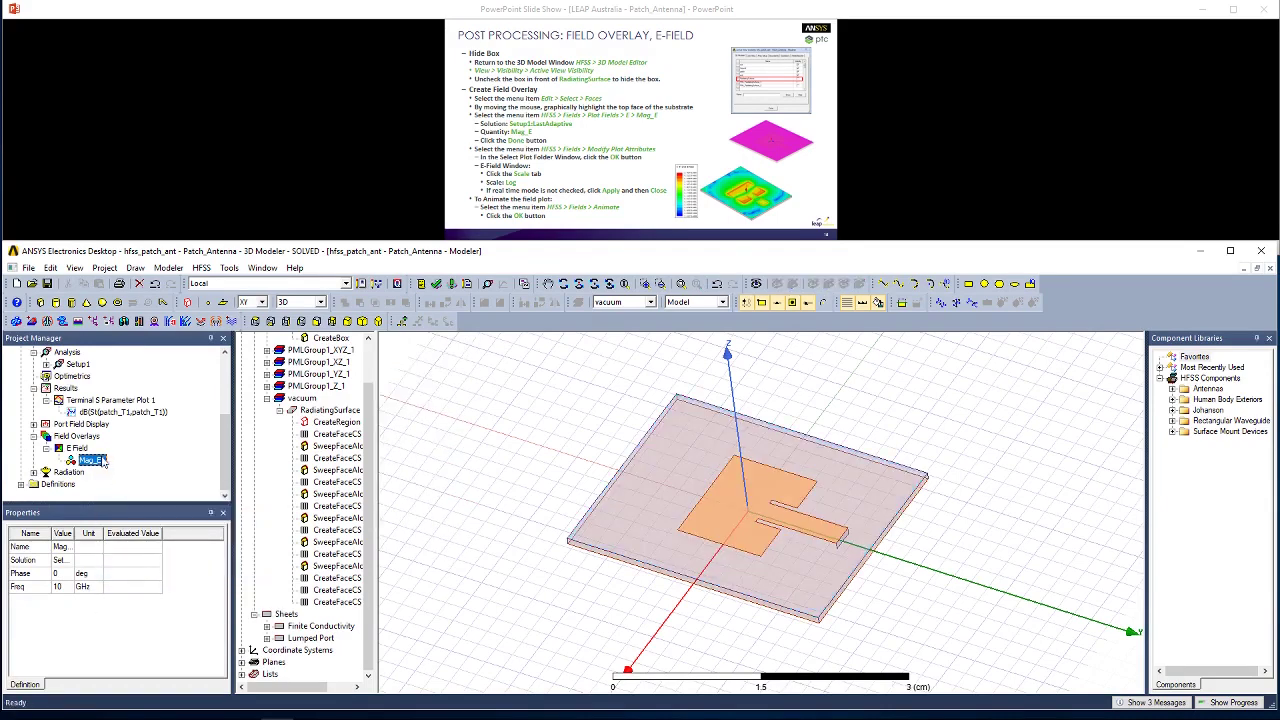
pyautogui.rightClick(102, 462)
pyautogui.click(136, 570)
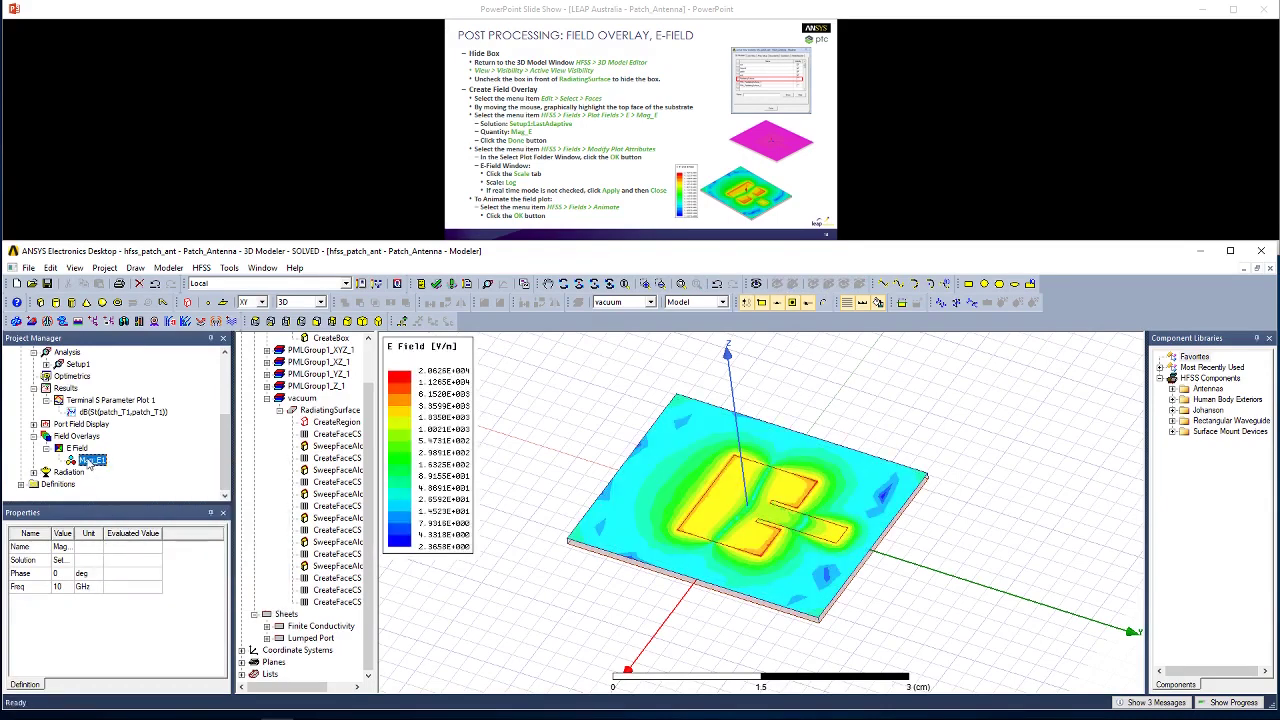
# Animate Mag_E1 across phase from 0deg to 170deg, then close the animation.
pyautogui.rightClick(92, 462)
pyautogui.click(125, 553)
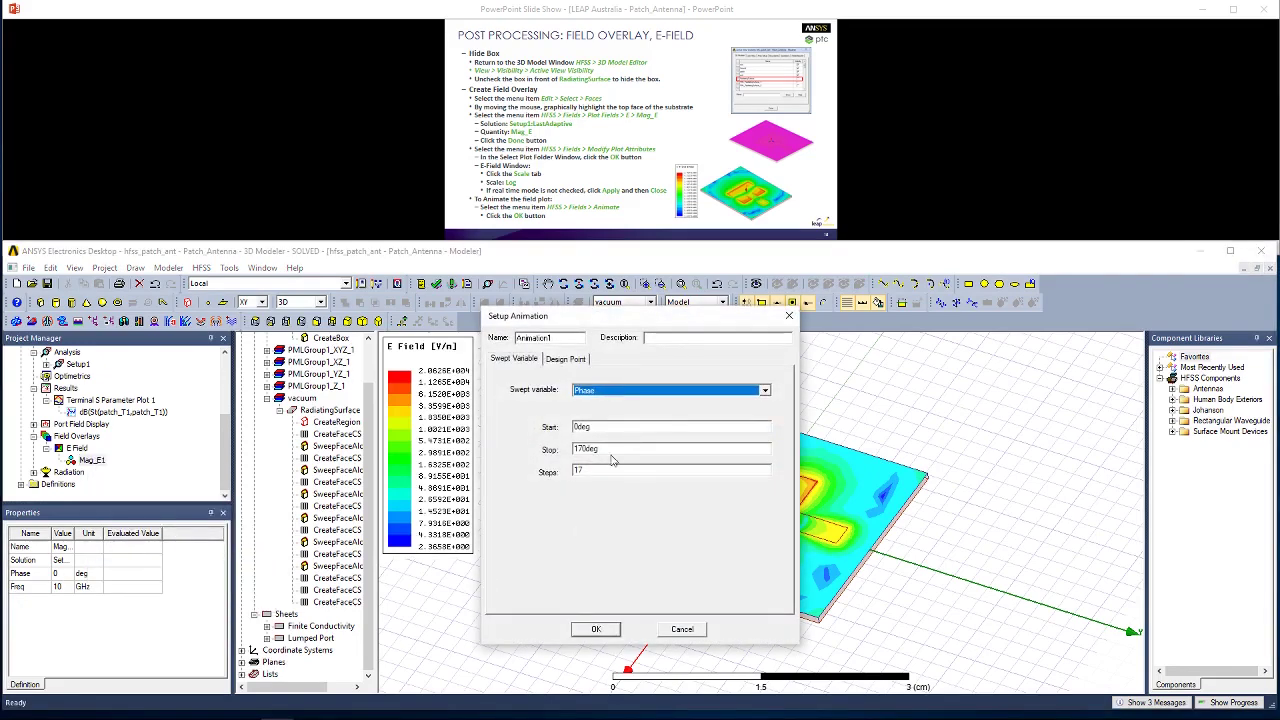
pyautogui.click(594, 629)
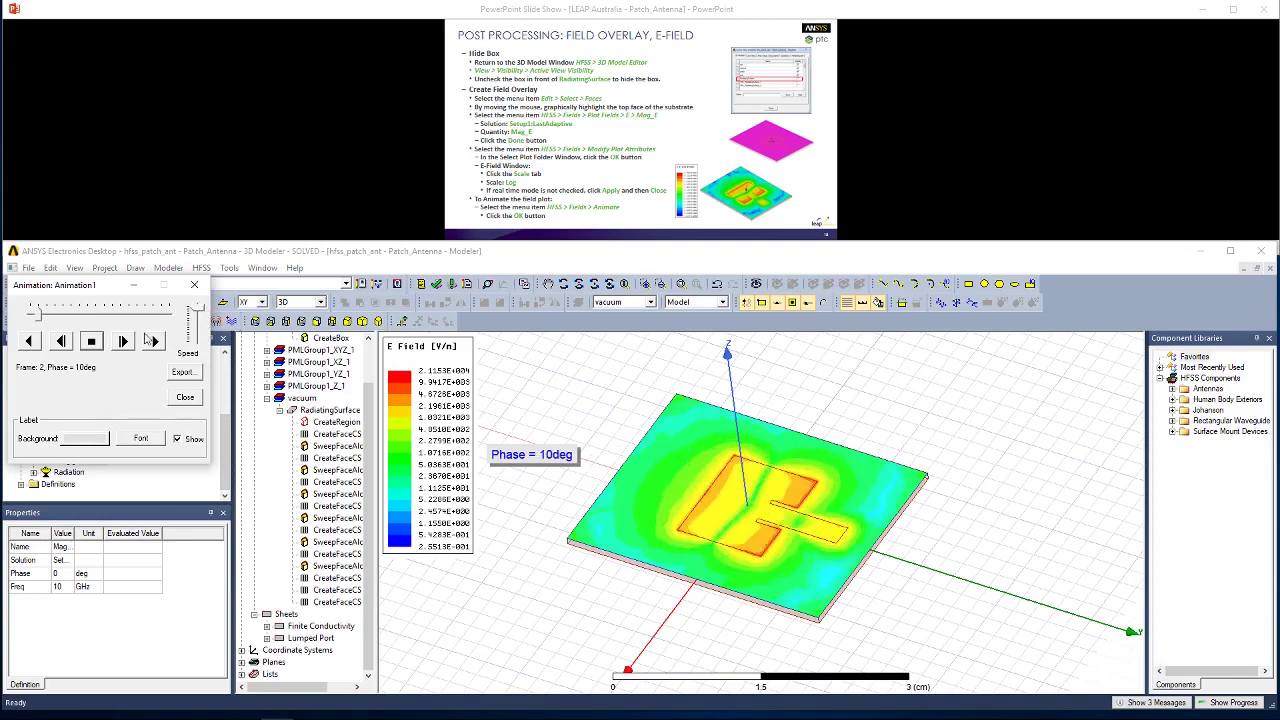
pyautogui.keyDown('alt'); pyautogui.moveTo(527, 494); pyautogui.dragTo(790, 590); pyautogui.keyUp('alt')
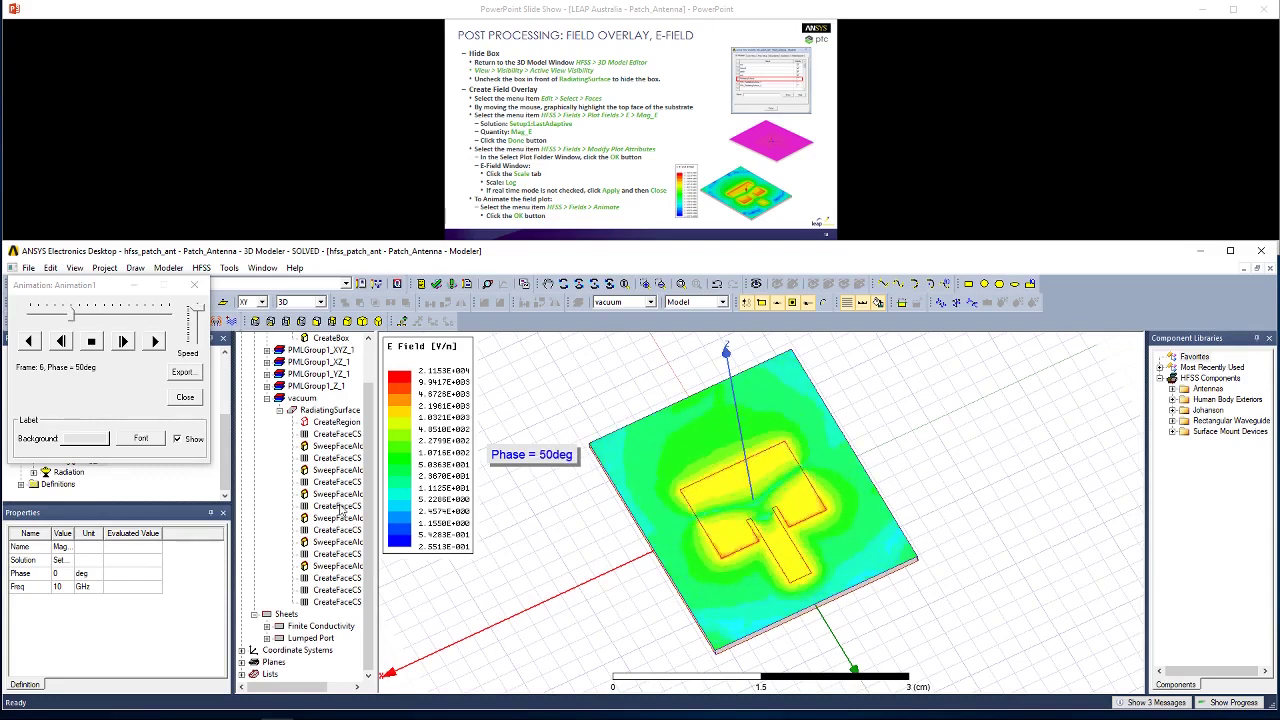
pyautogui.click(185, 397)
pyautogui.hotkey('alt', 'Tab')
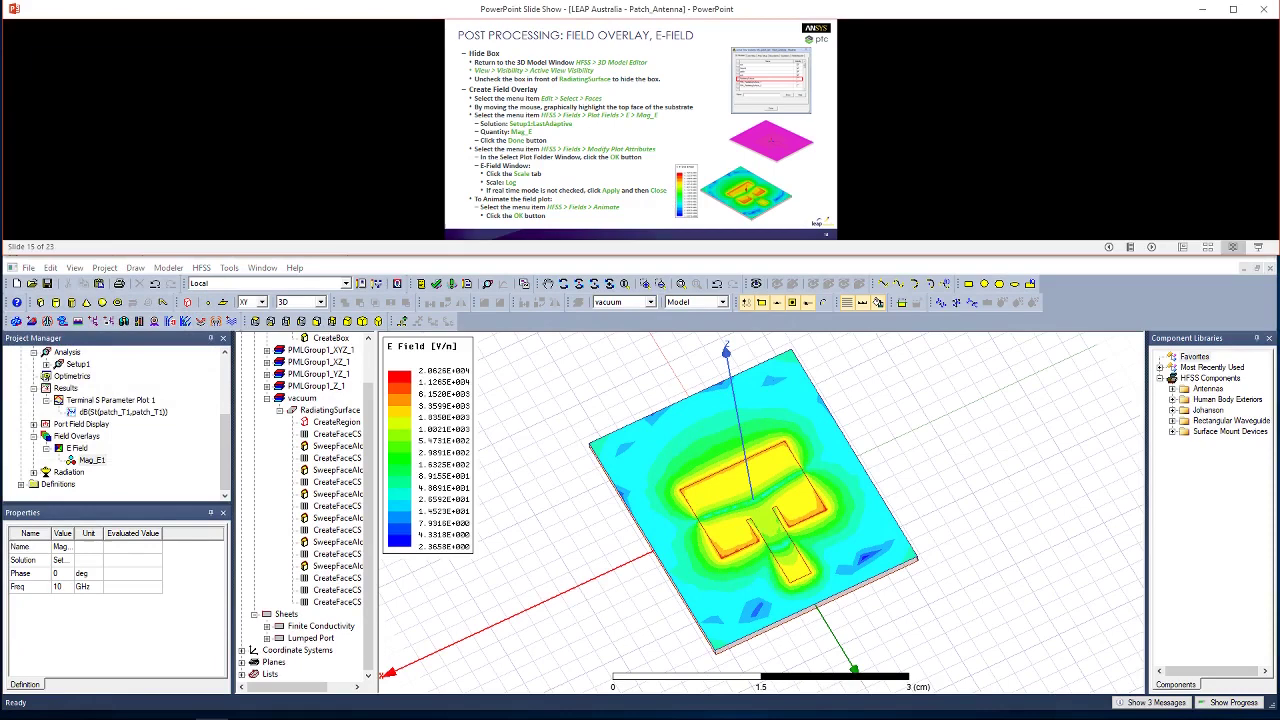
pyautogui.press('Right')
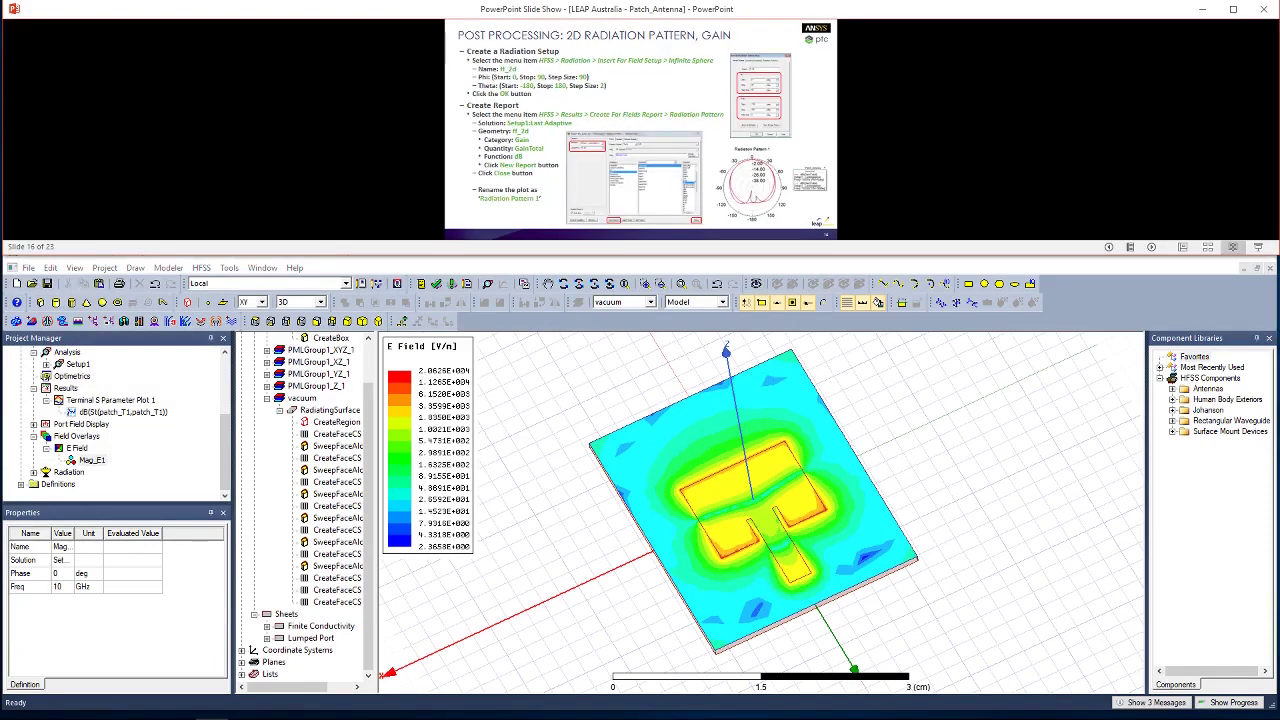
# Insert an infinite-sphere far-field setup named ff_2d with Phi from 0 to 90 deg.
pyautogui.click(594, 362)
pyautogui.keyDown('alt'); pyautogui.moveTo(886, 527); pyautogui.dragTo(898, 495); pyautogui.keyUp('alt')
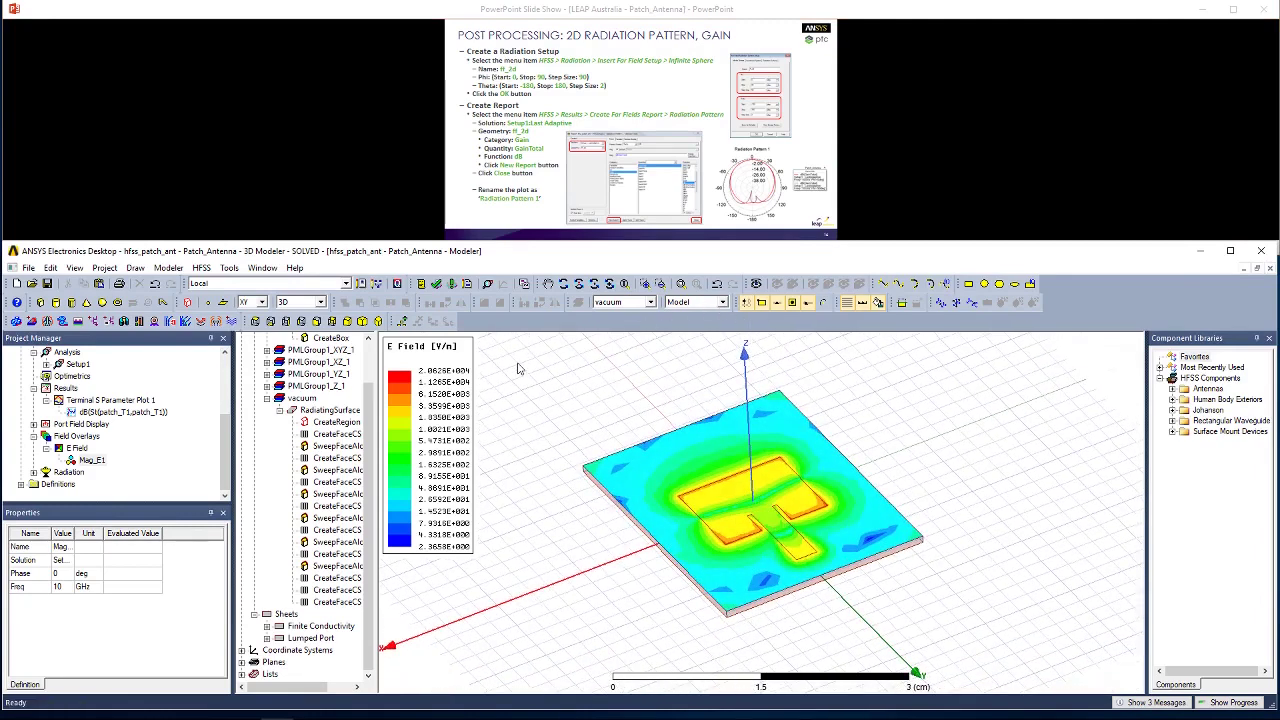
pyautogui.click(202, 268)
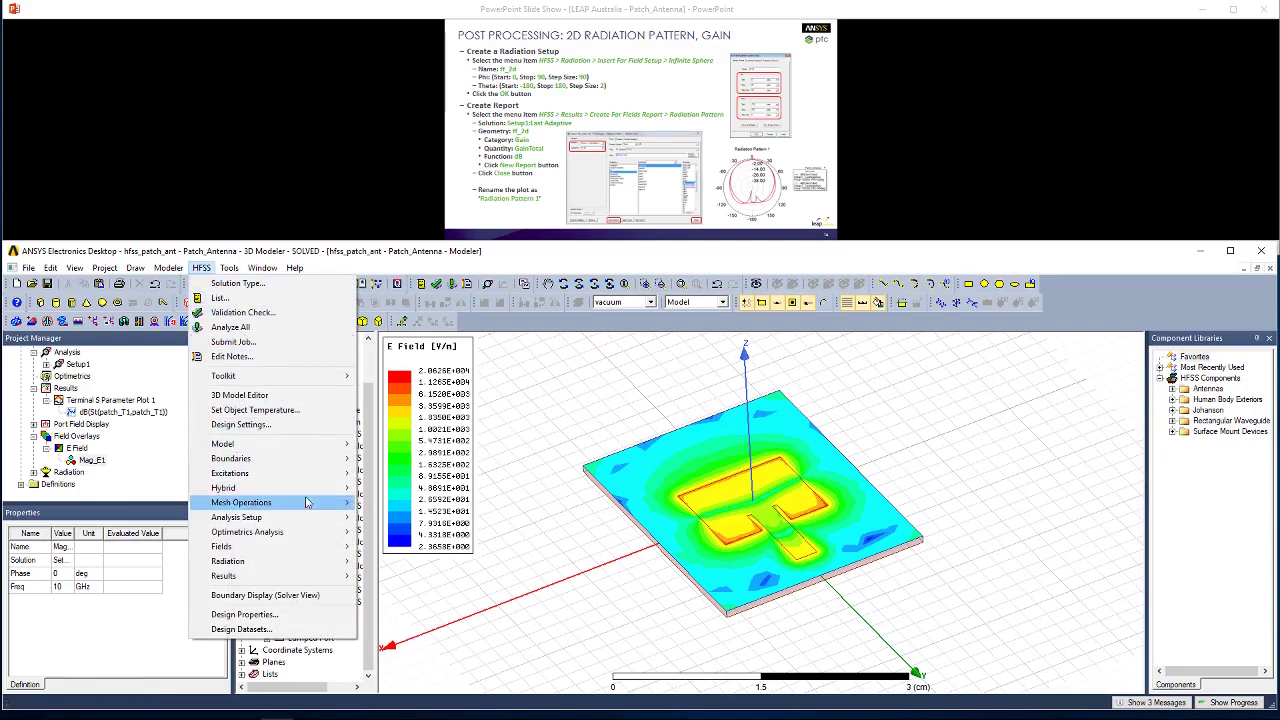
pyautogui.moveTo(307, 566)
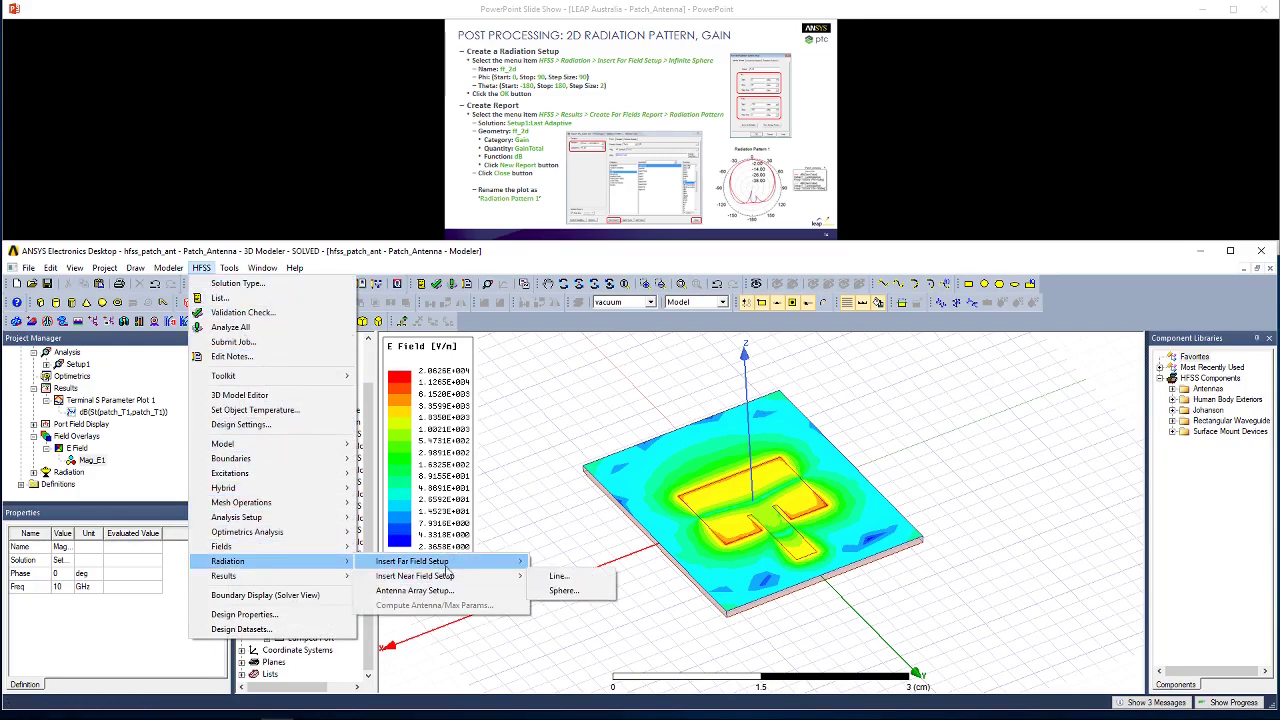
pyautogui.moveTo(468, 563)
pyautogui.click(566, 564)
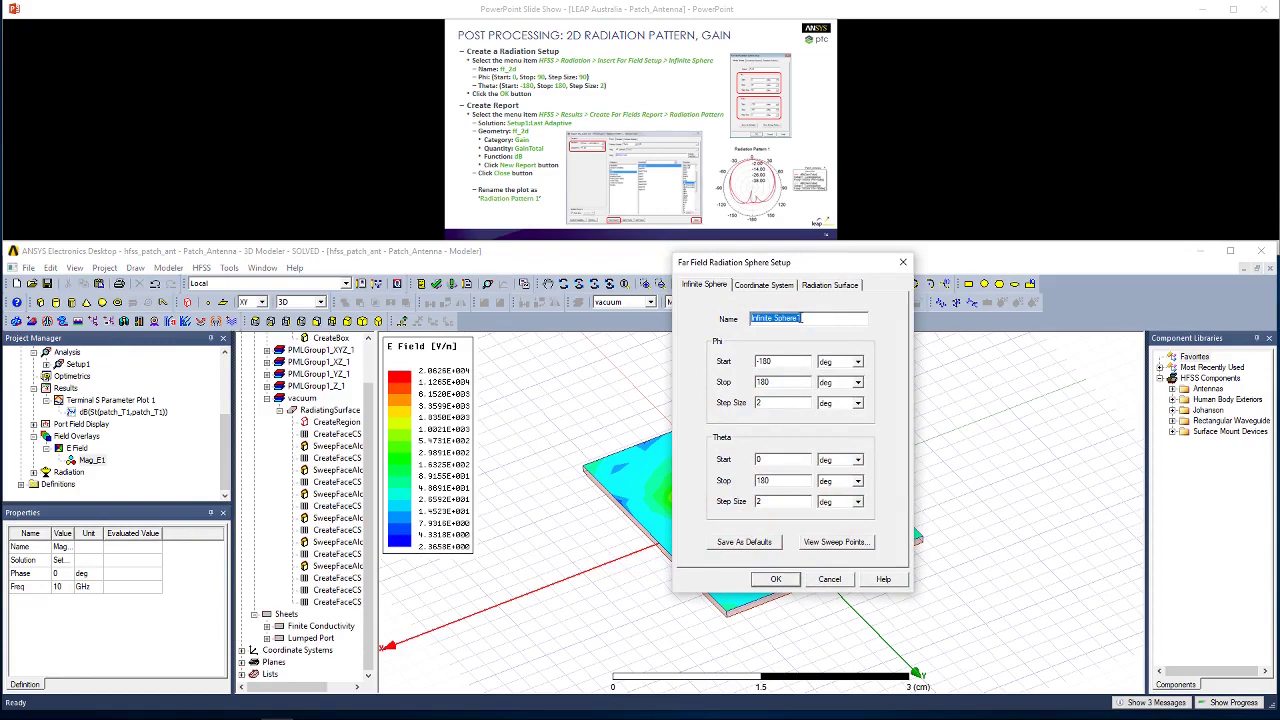
pyautogui.write('ff_2d')
pyautogui.moveTo(785, 362); pyautogui.dragTo(753, 363)
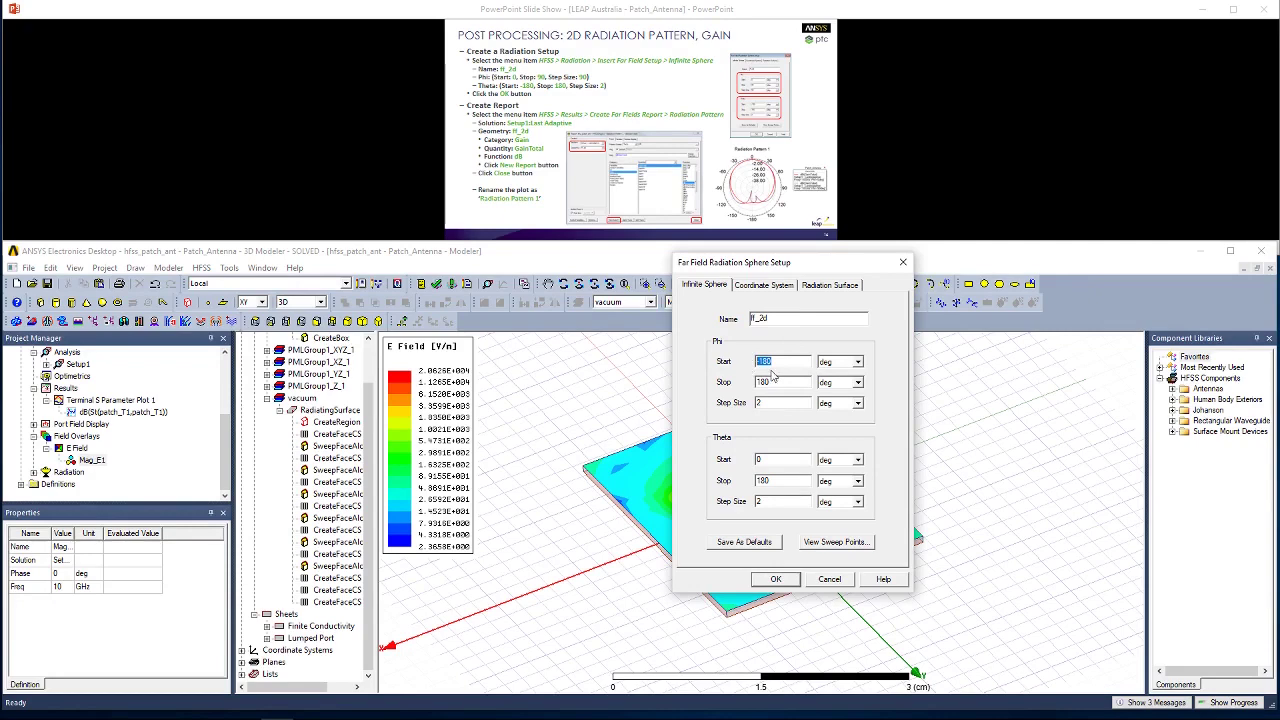
pyautogui.write('0')
pyautogui.moveTo(781, 382); pyautogui.dragTo(754, 383)
pyautogui.write('990')
pyautogui.click(783, 580)
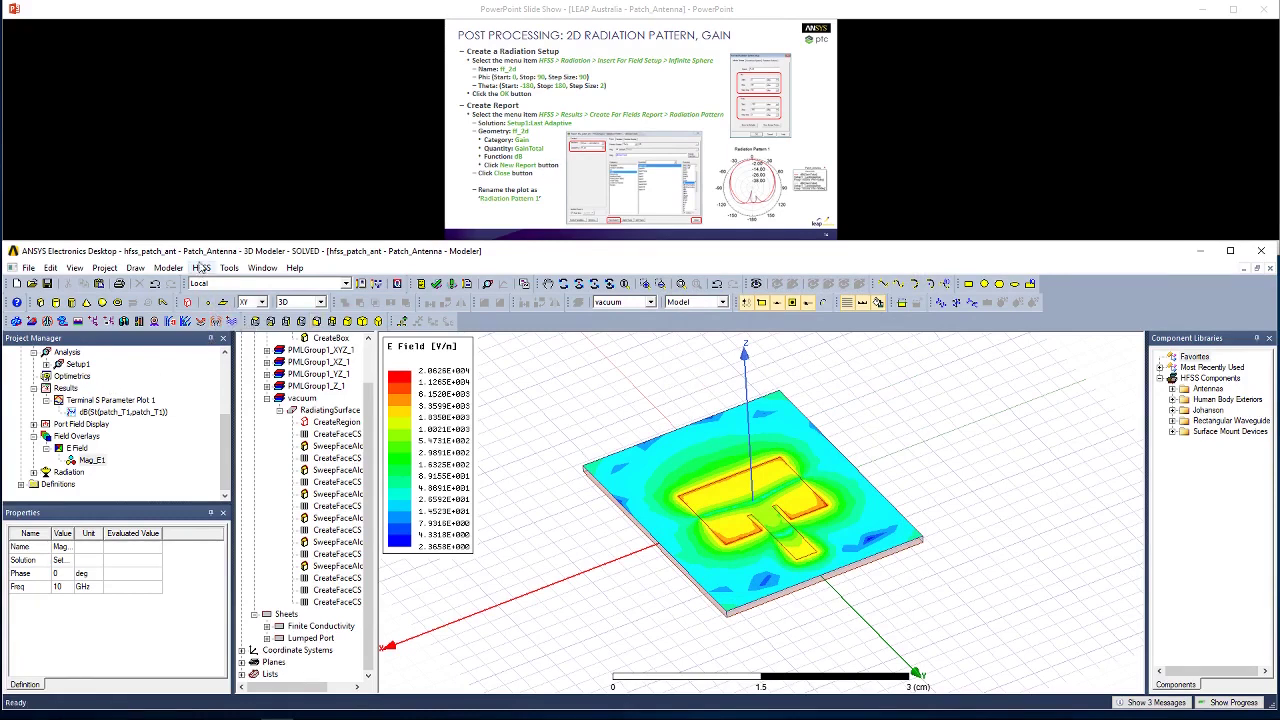
# Create a radiation pattern report of dB(GainTotal) versus Theta for the ff_2d geometry.
pyautogui.click(60, 388)
pyautogui.rightClick(60, 388)
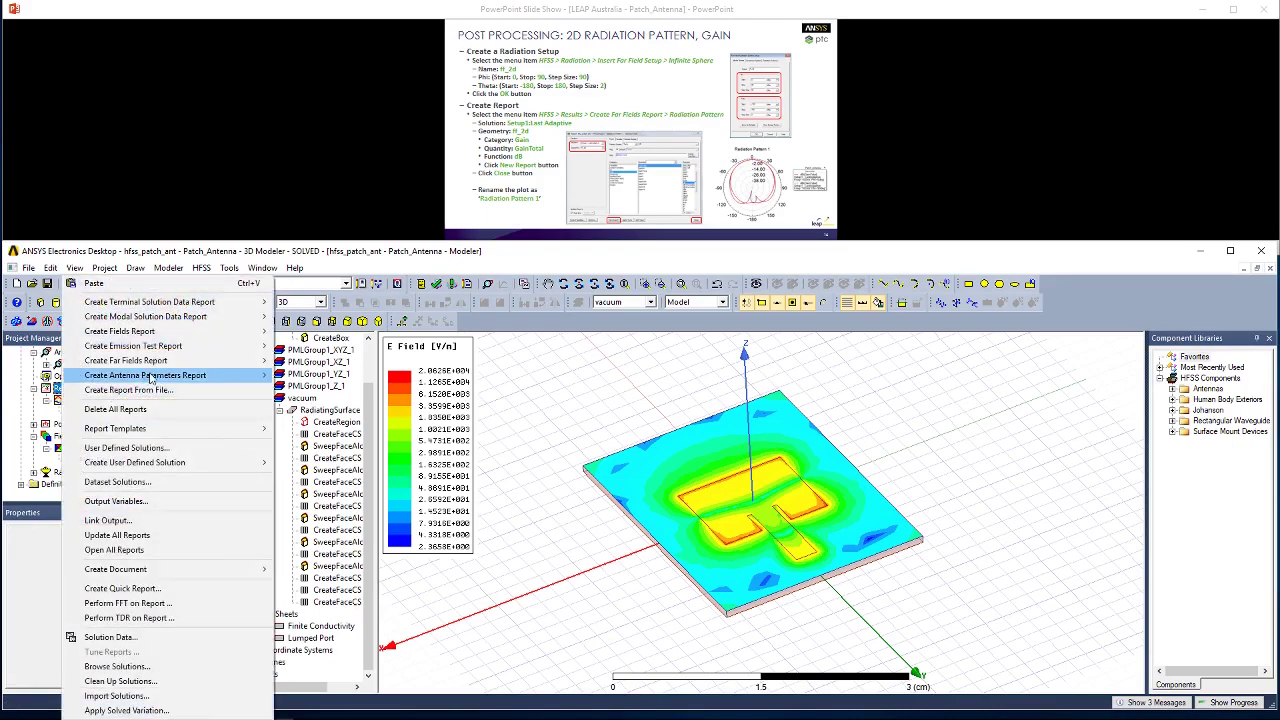
pyautogui.moveTo(150, 360)
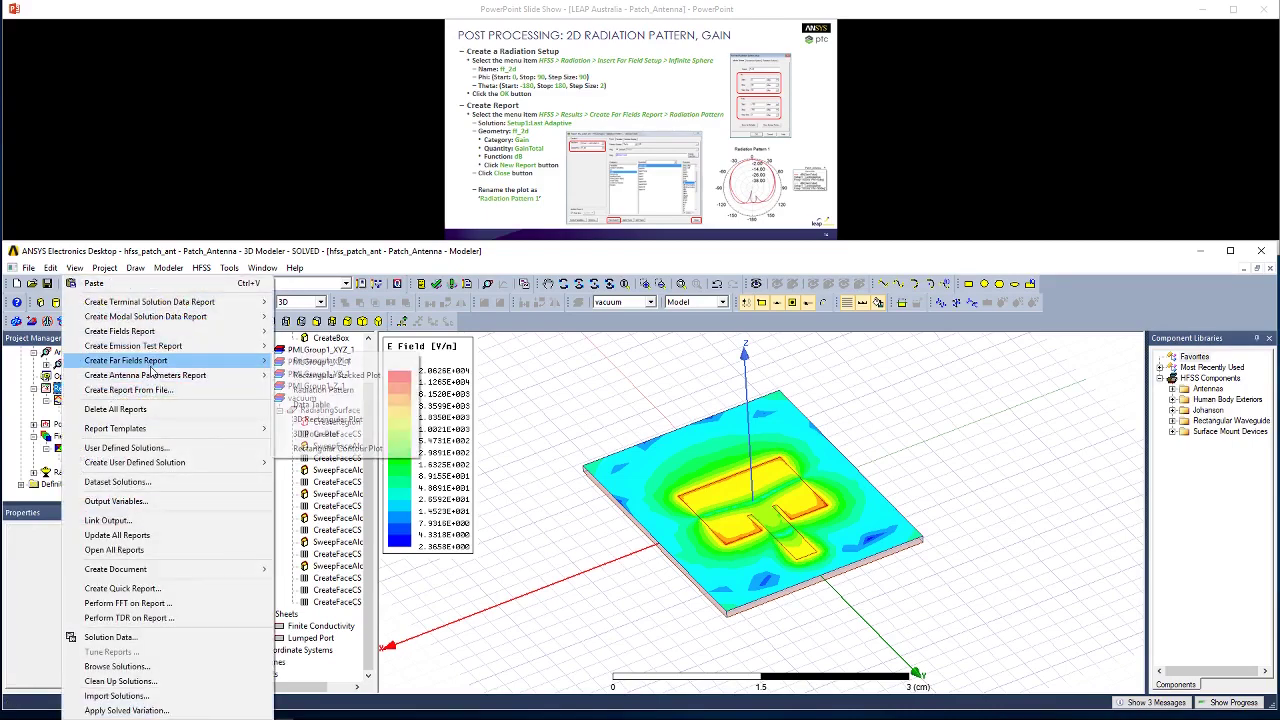
pyautogui.click(330, 390)
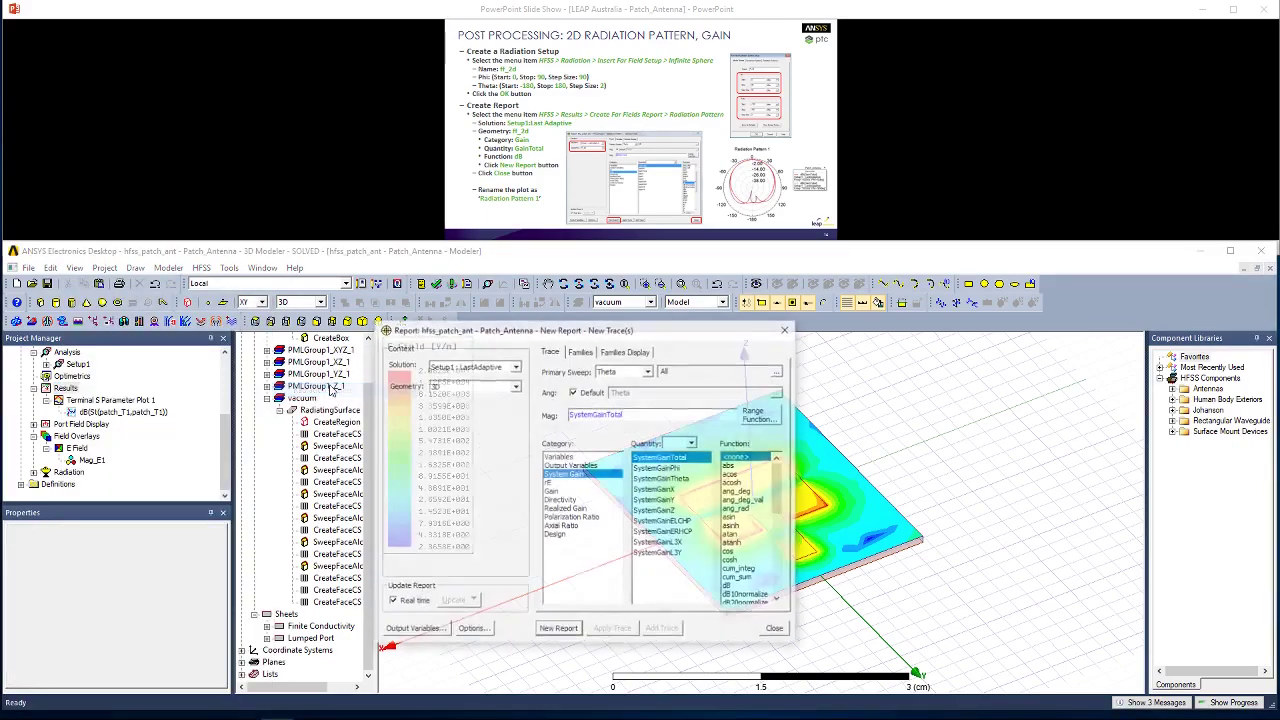
pyautogui.click(490, 388)
pyautogui.click(450, 424)
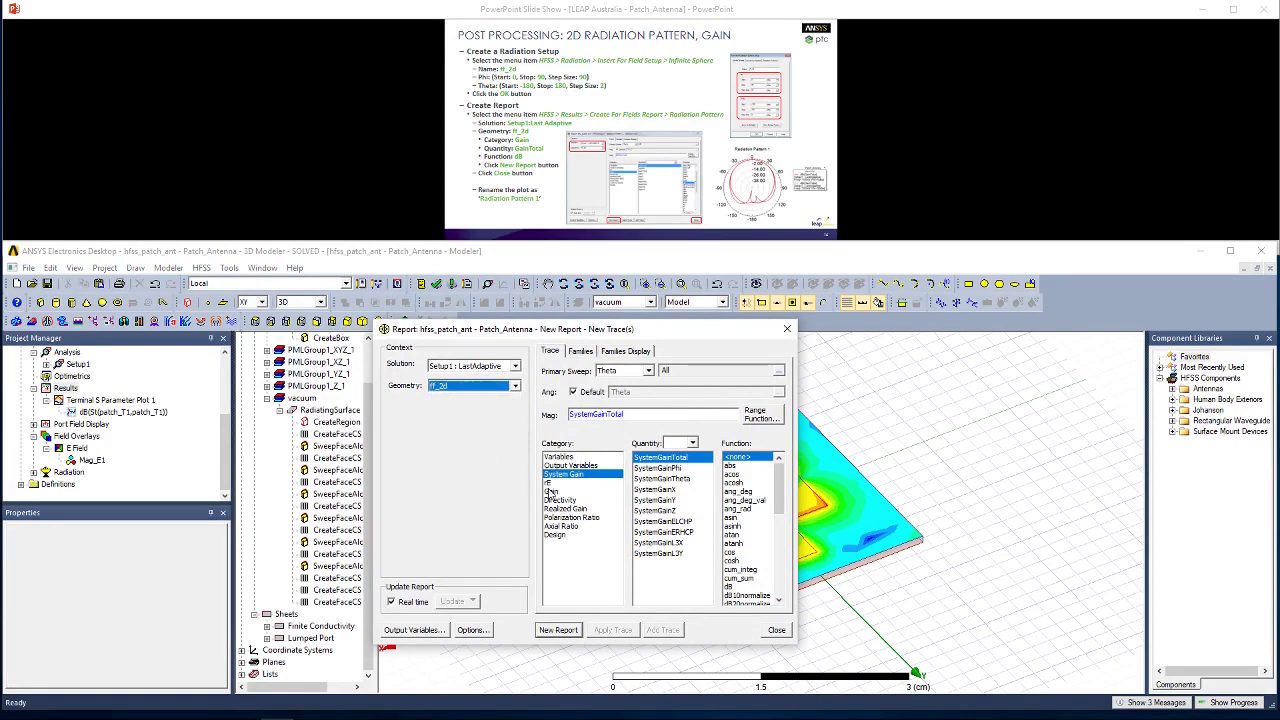
pyautogui.click(551, 491)
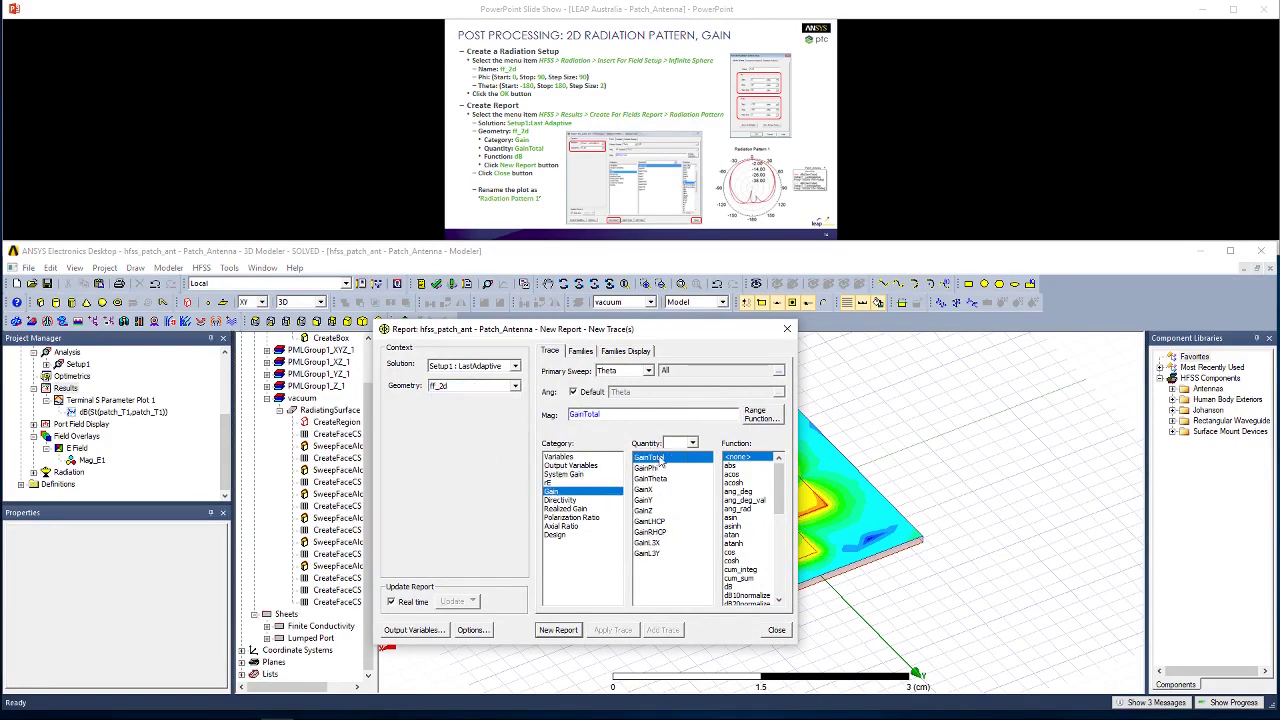
pyautogui.click(735, 587)
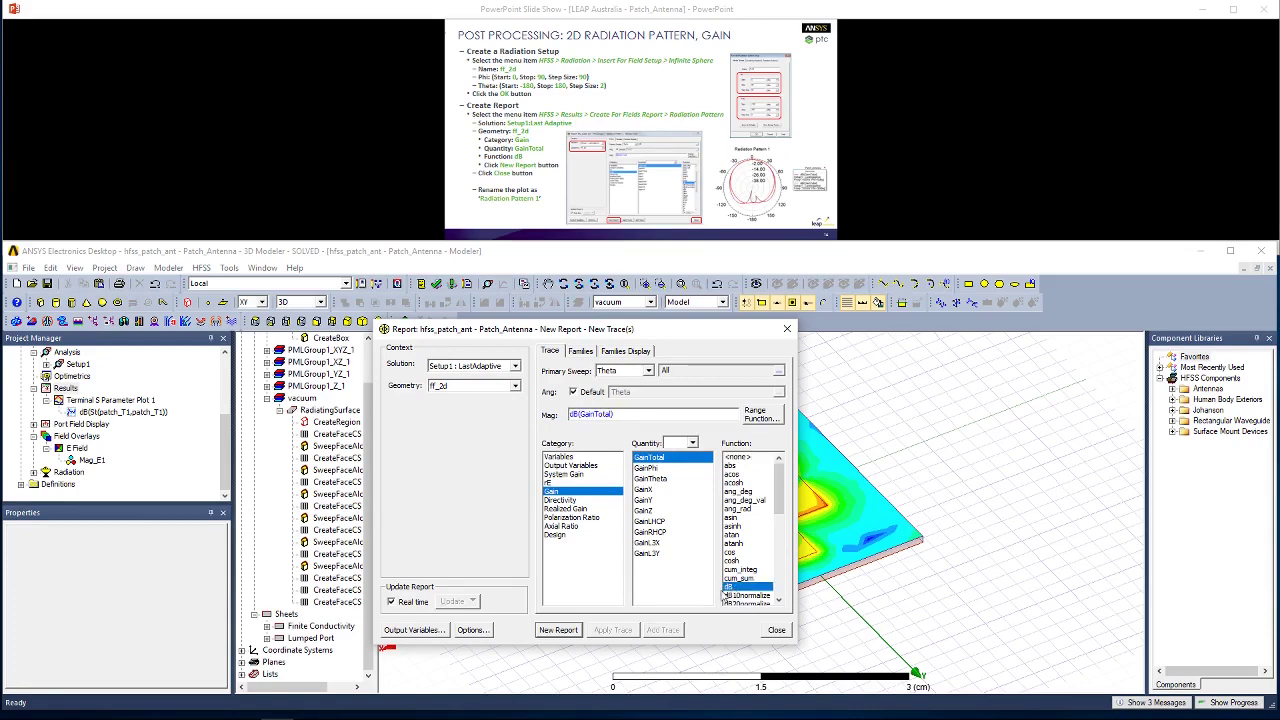
pyautogui.click(574, 632)
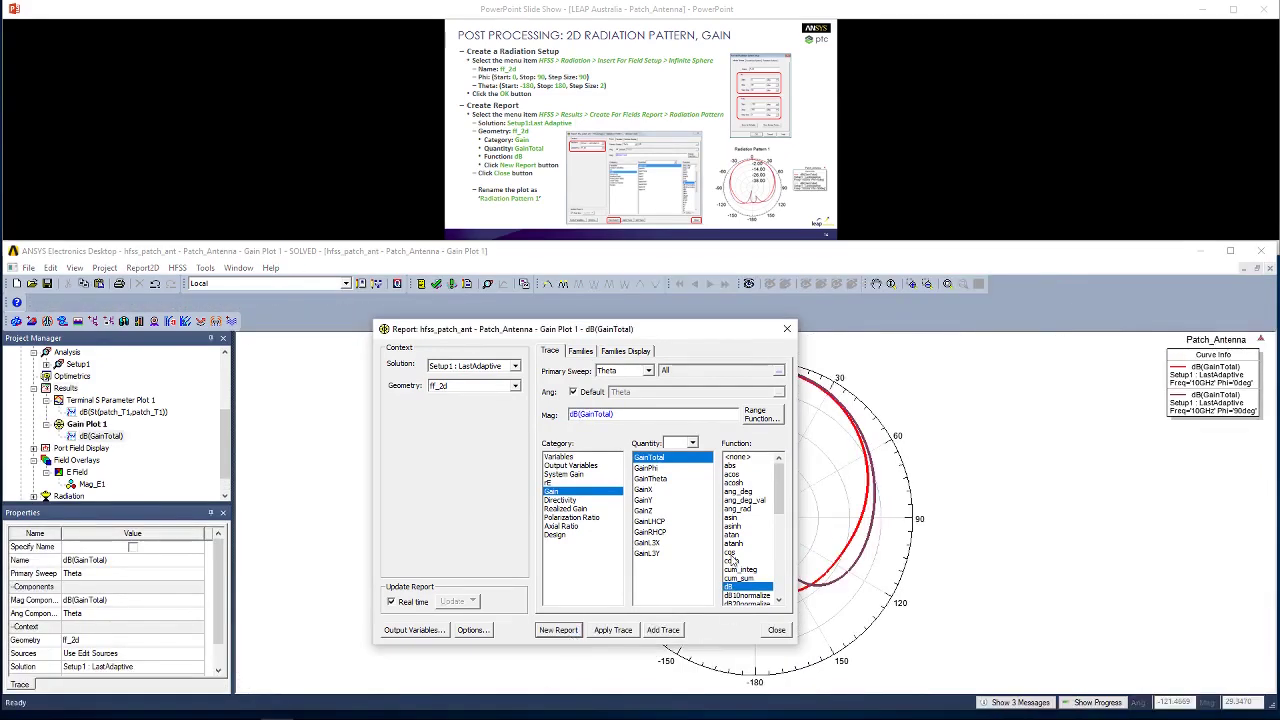
pyautogui.click(776, 630)
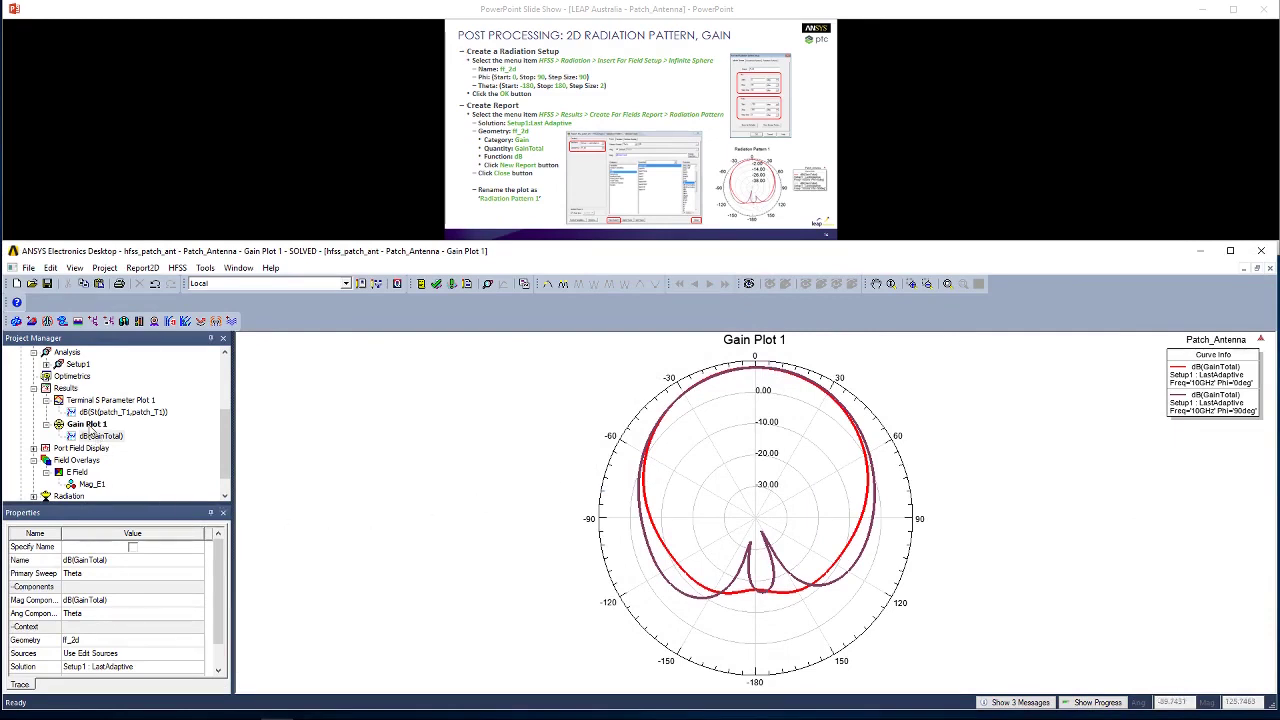
# Rename Gain Plot 1 to Radiation Pattern 1.
pyautogui.click(88, 424)
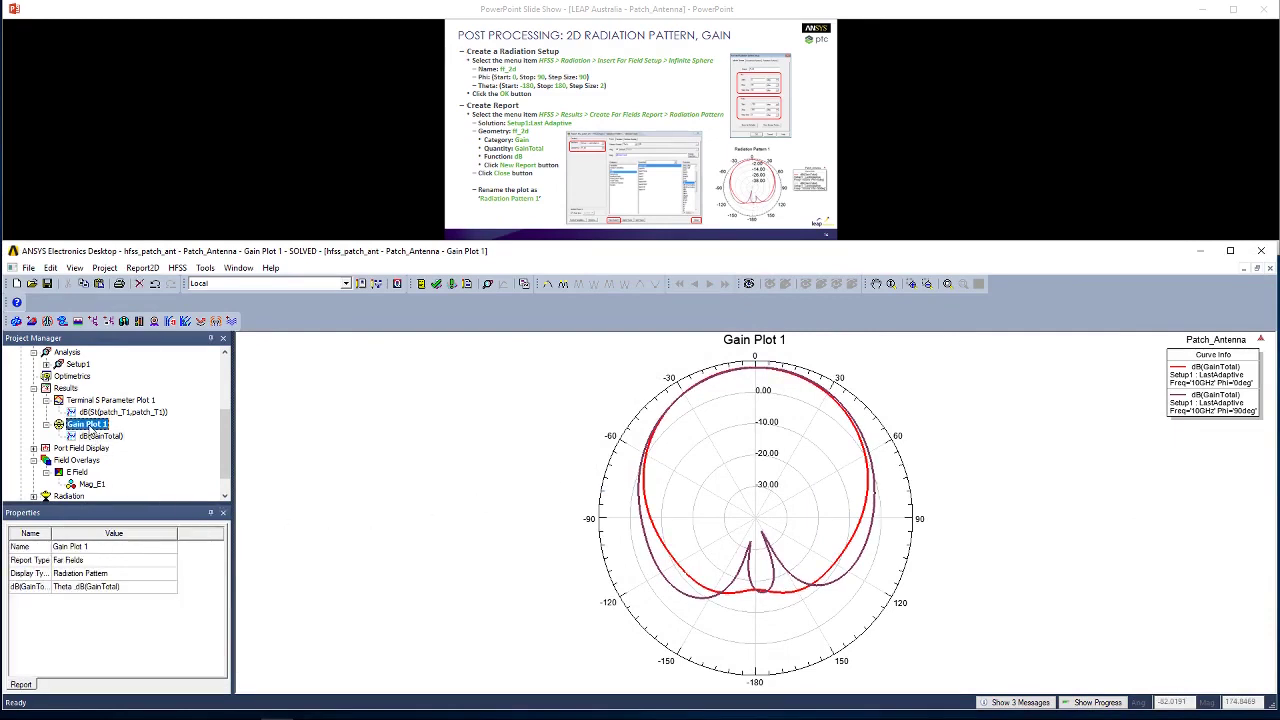
pyautogui.click(82, 546)
pyautogui.write('Radiatio')
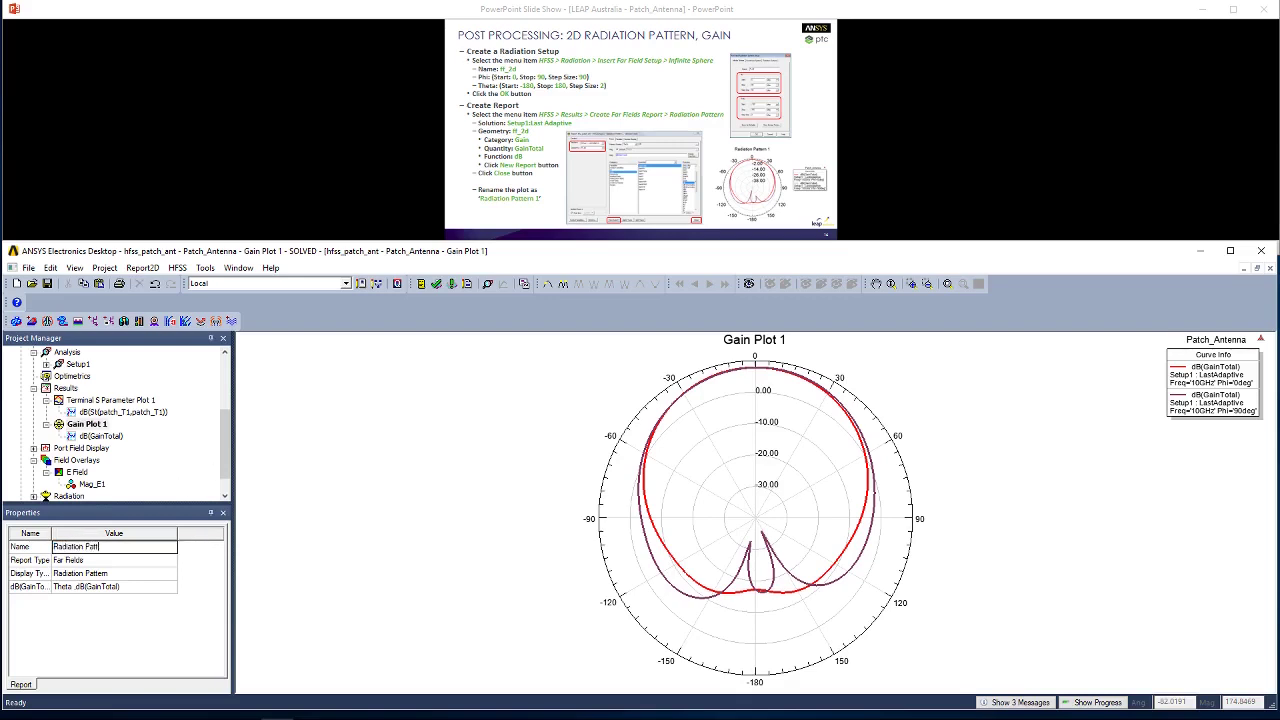
pyautogui.press('Return')
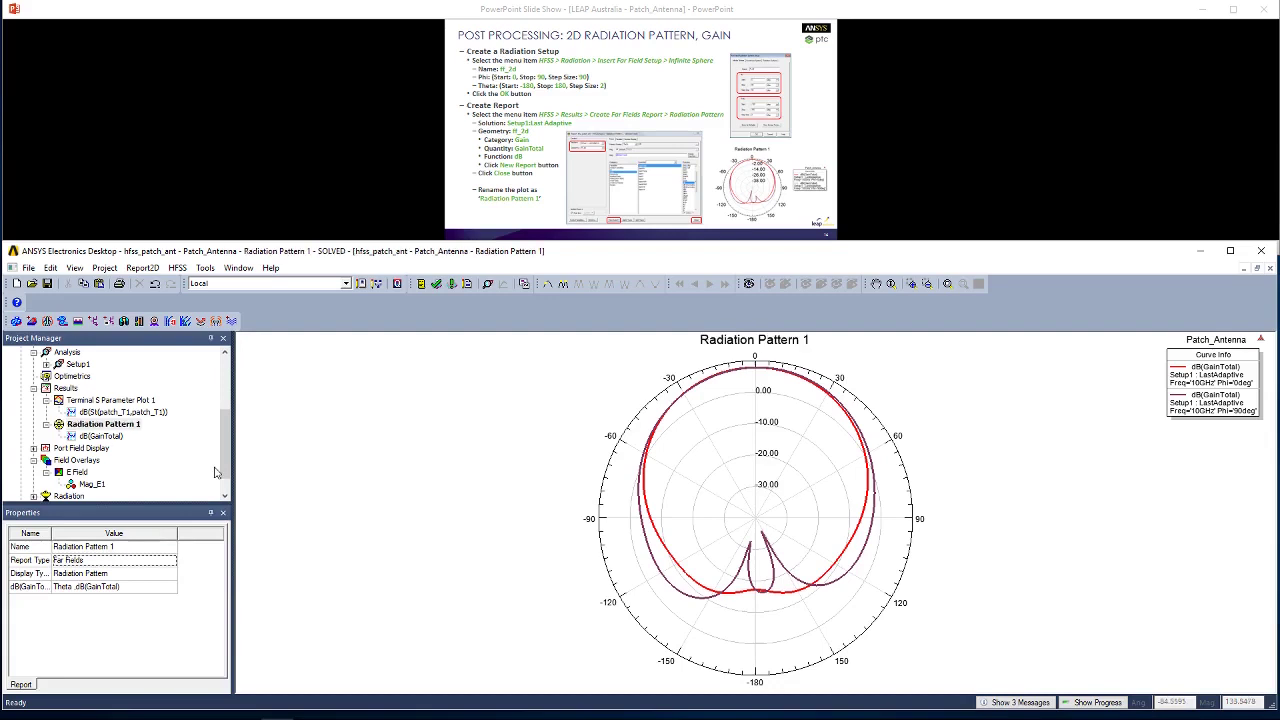
pyautogui.hotkey('alt', 'Tab')
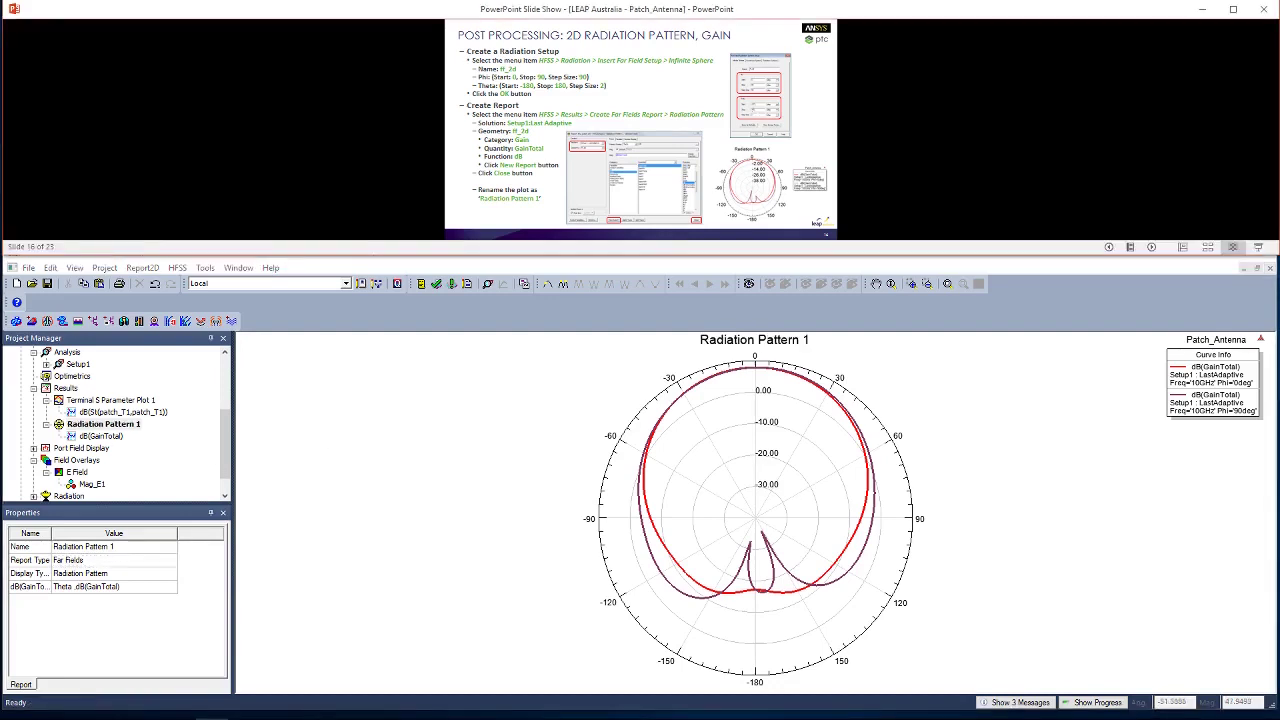
pyautogui.press('Right')
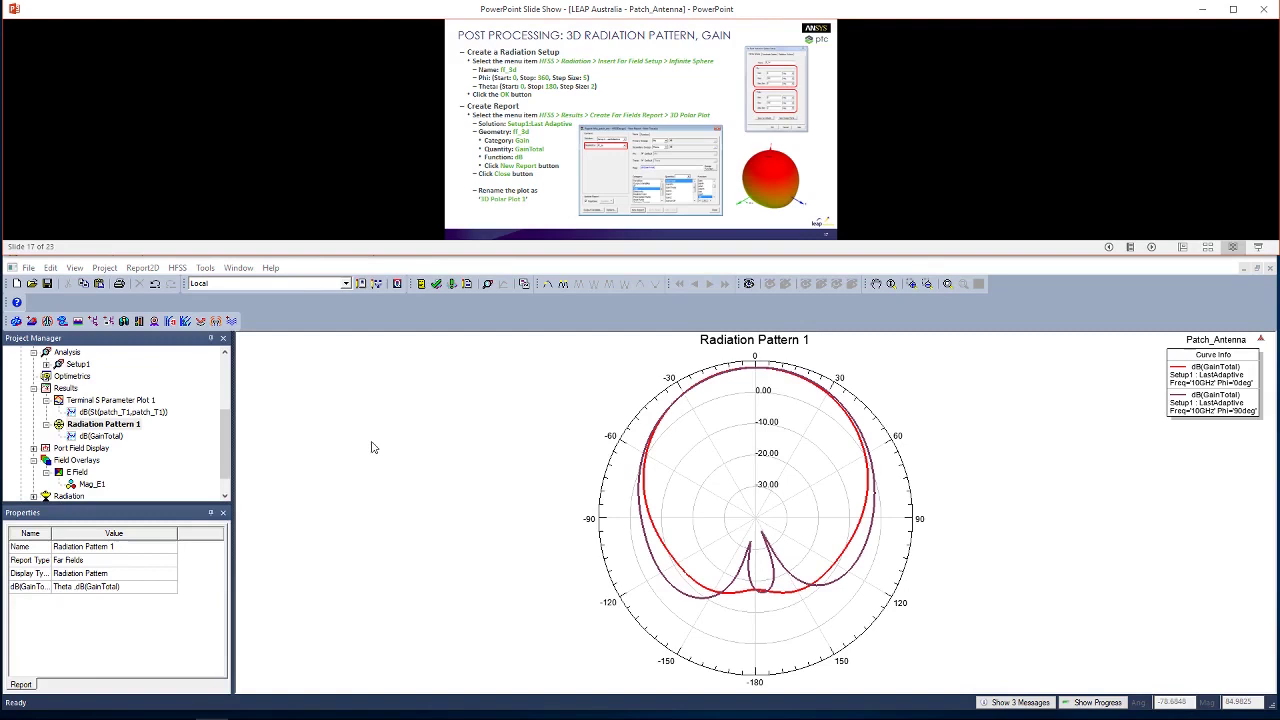
# Insert a second infinite-sphere setup, Infinite Sphere1, with Phi 0–360 step 5 and Theta 0–180 step 2.
pyautogui.click(262, 366)
pyautogui.click(176, 268)
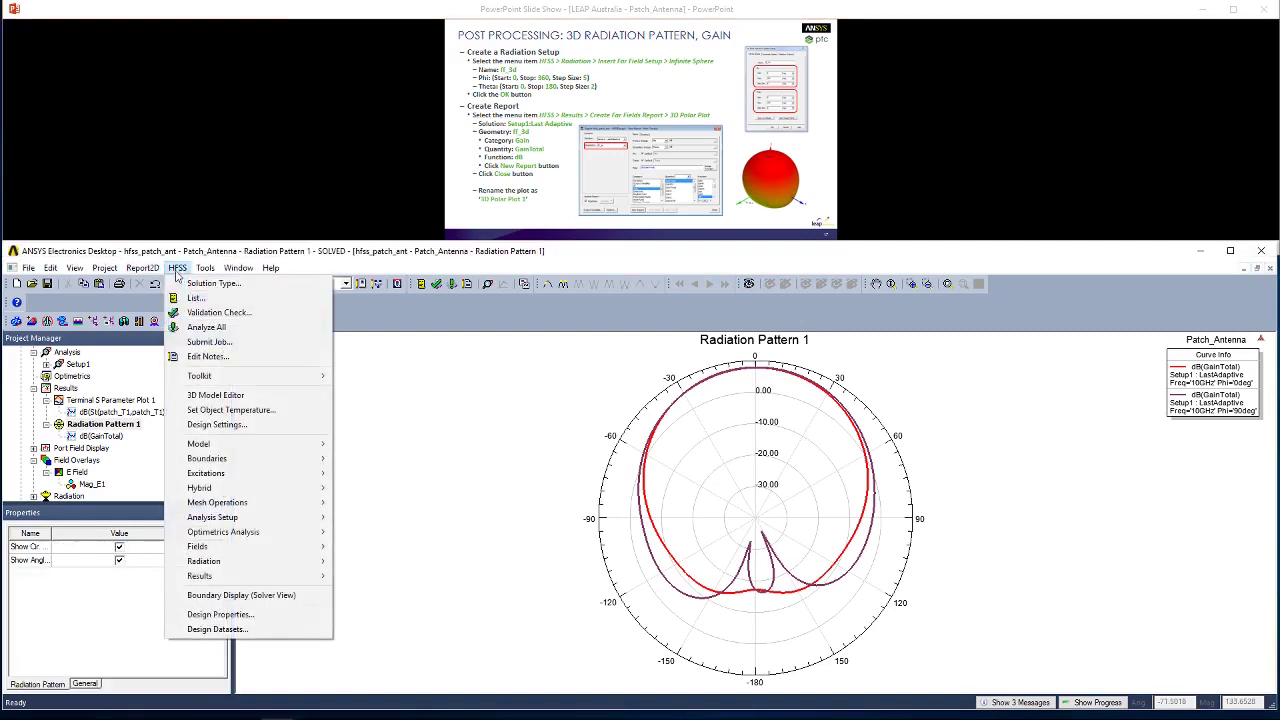
pyautogui.moveTo(290, 563)
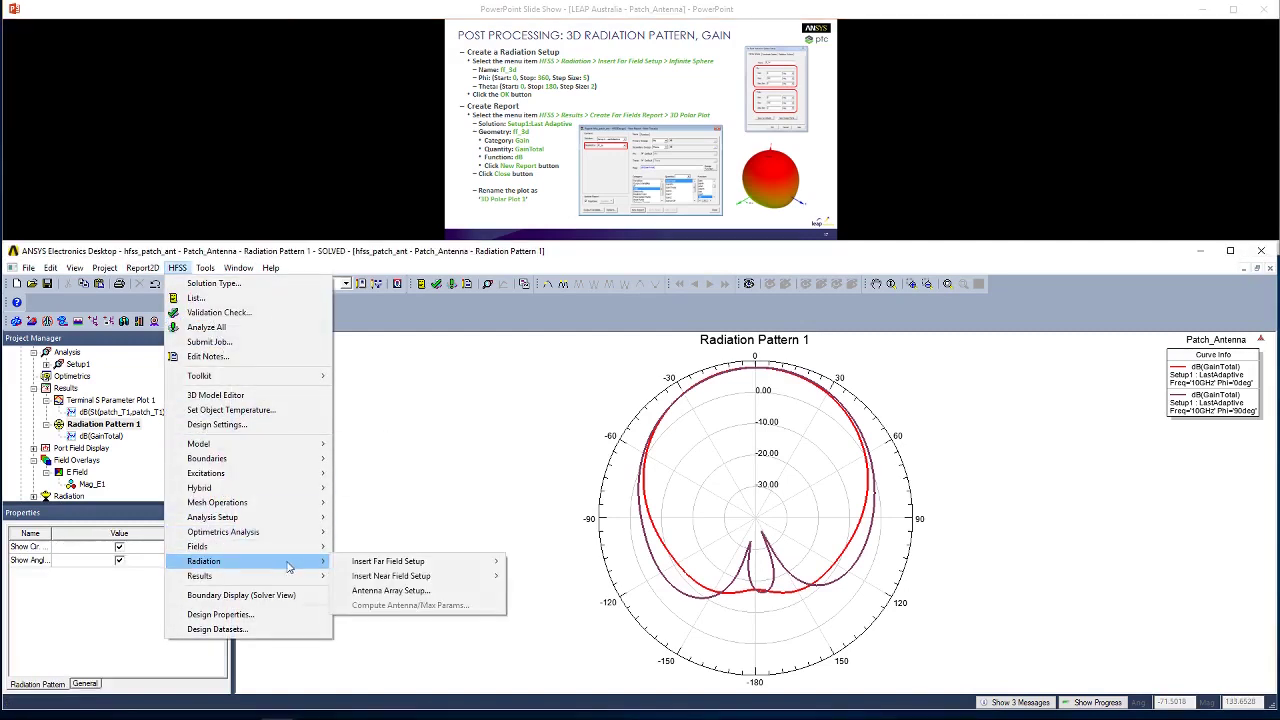
pyautogui.moveTo(372, 566)
pyautogui.click(552, 561)
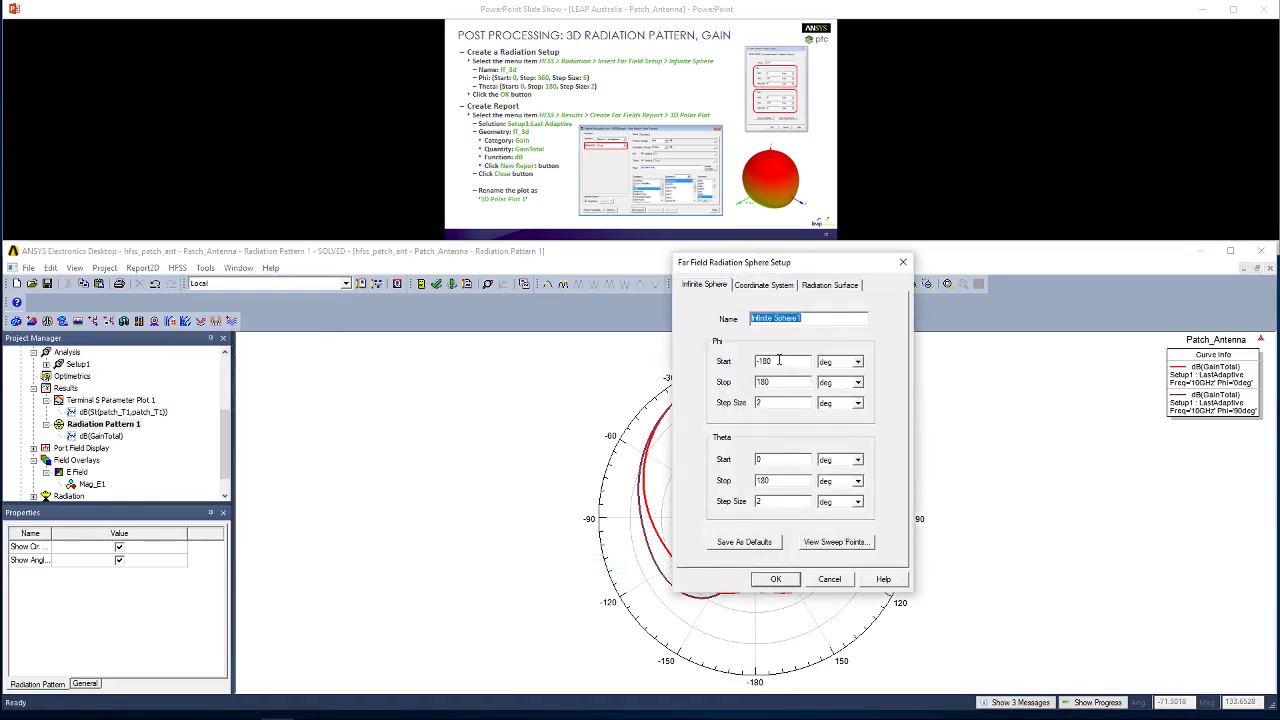
pyautogui.moveTo(779, 360); pyautogui.dragTo(750, 358)
pyautogui.write('0')
pyautogui.write('3')
pyautogui.click(776, 579)
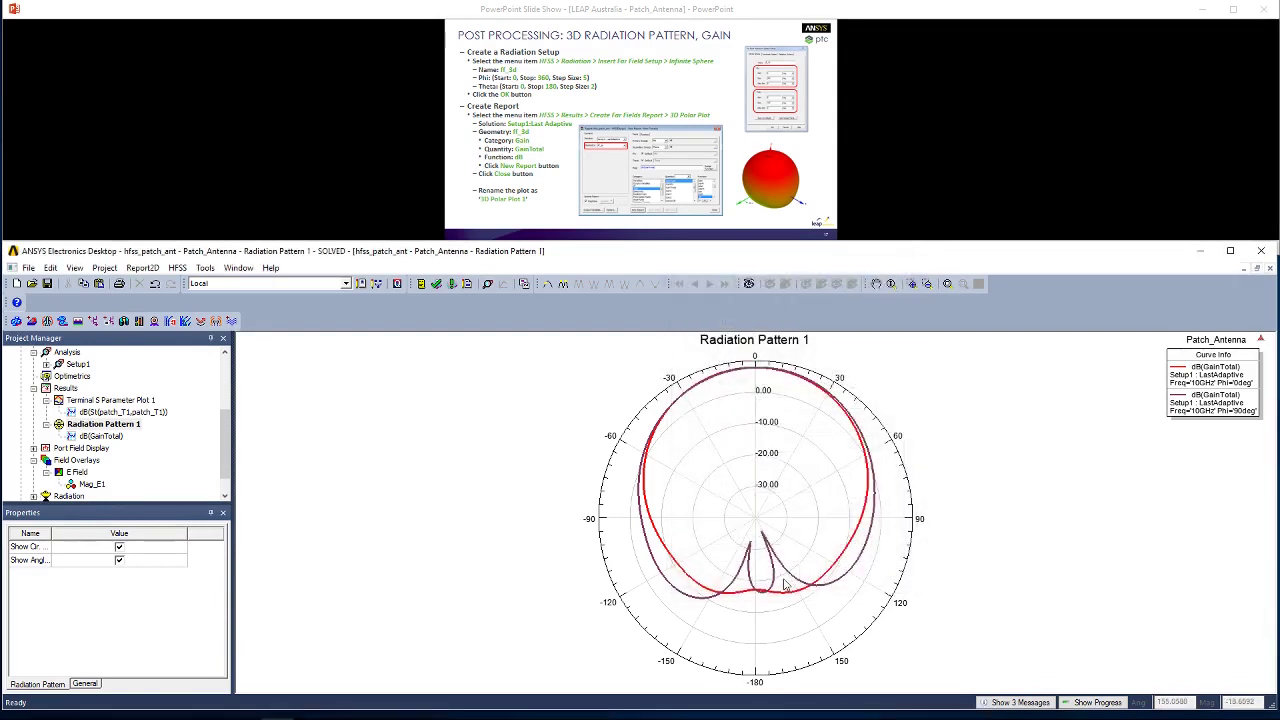
# Create a 3D polar plot of dB(GainTotal) on the Infinite Sphere1 geometry.
pyautogui.rightClick(68, 390)
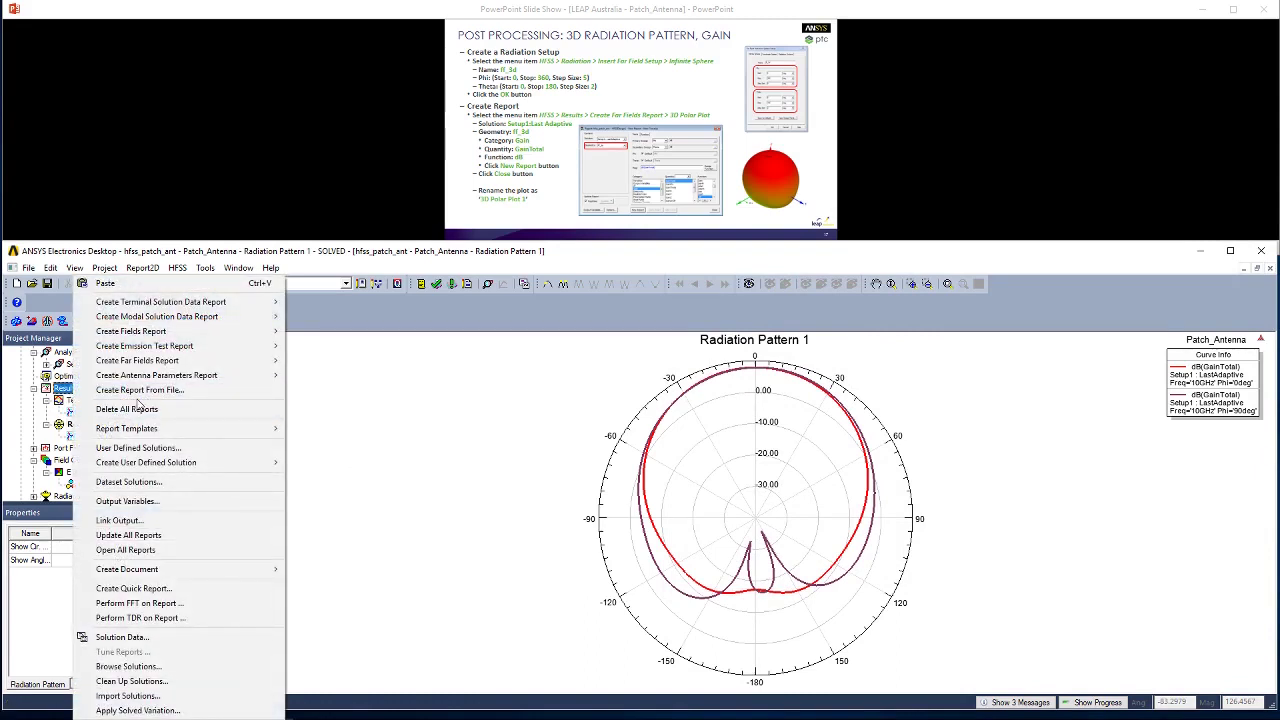
pyautogui.moveTo(198, 362)
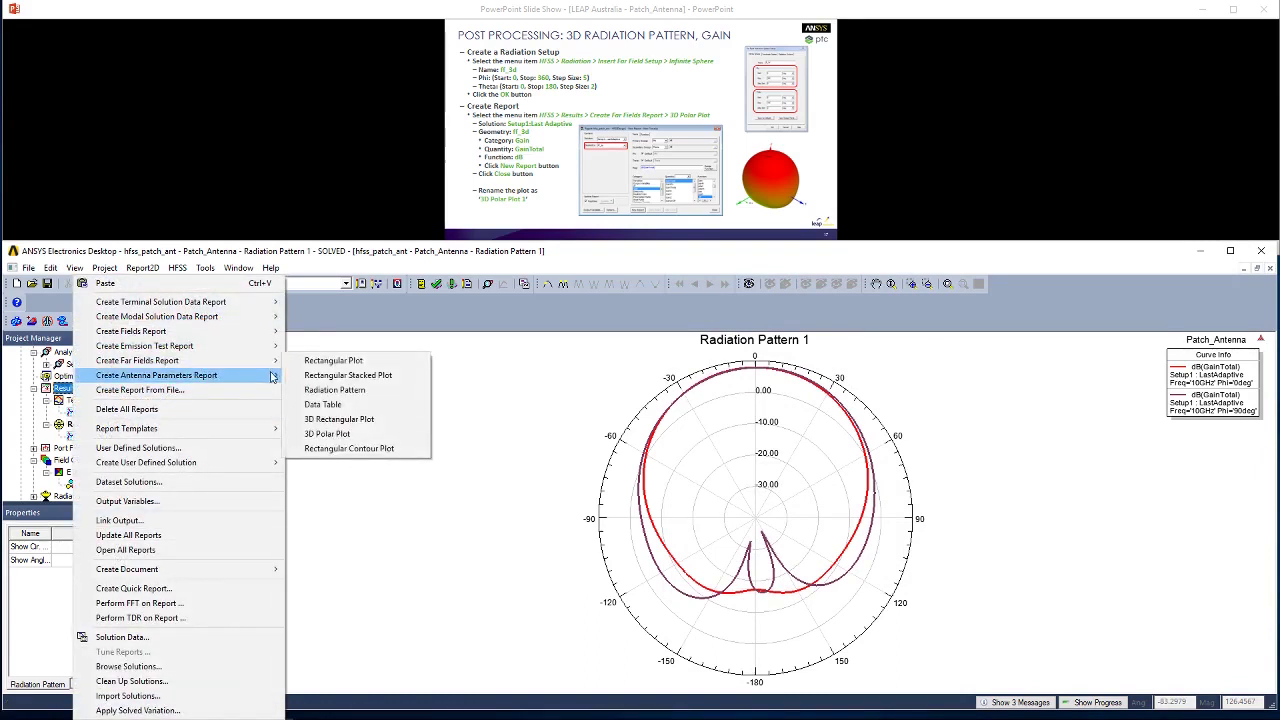
pyautogui.click(337, 437)
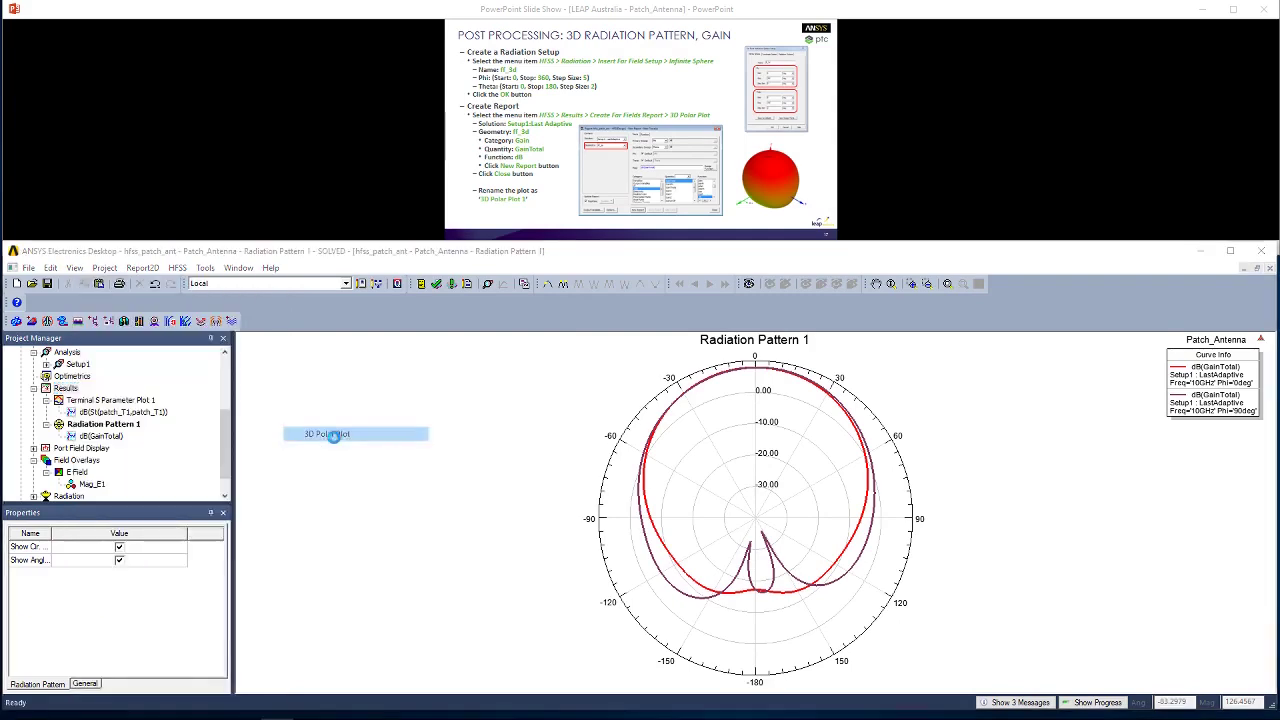
pyautogui.click(459, 387)
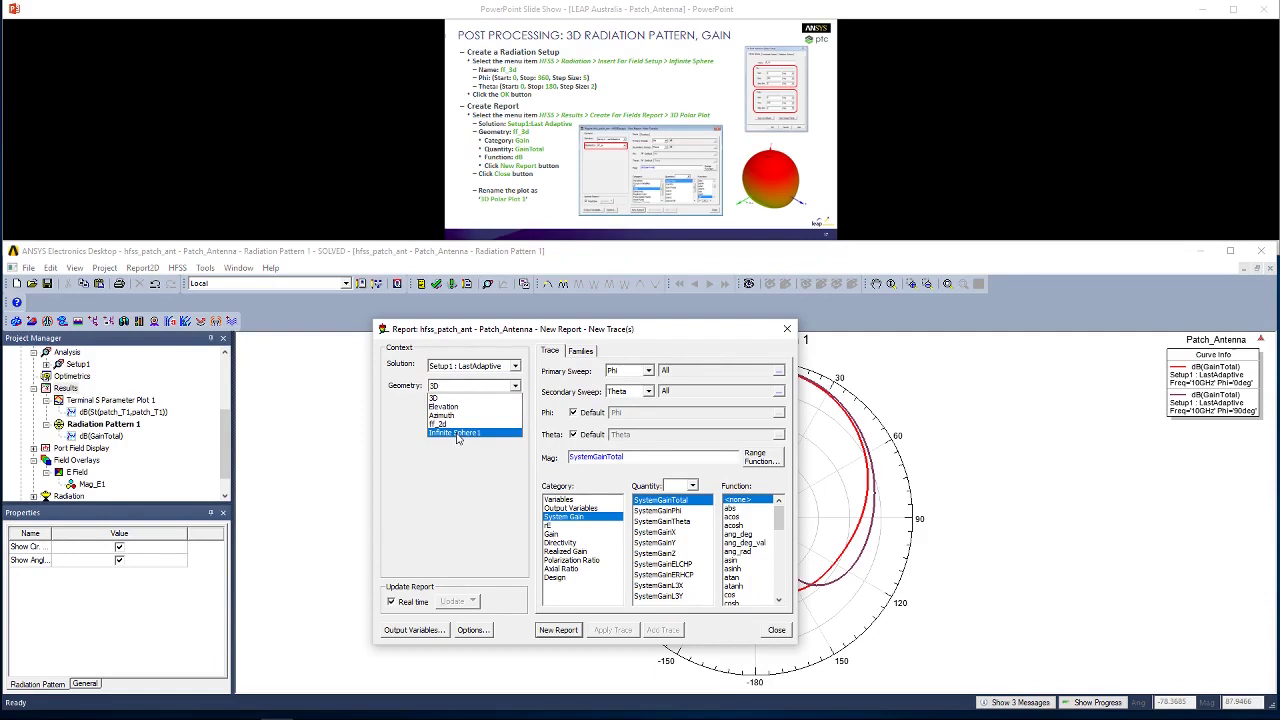
pyautogui.click(457, 434)
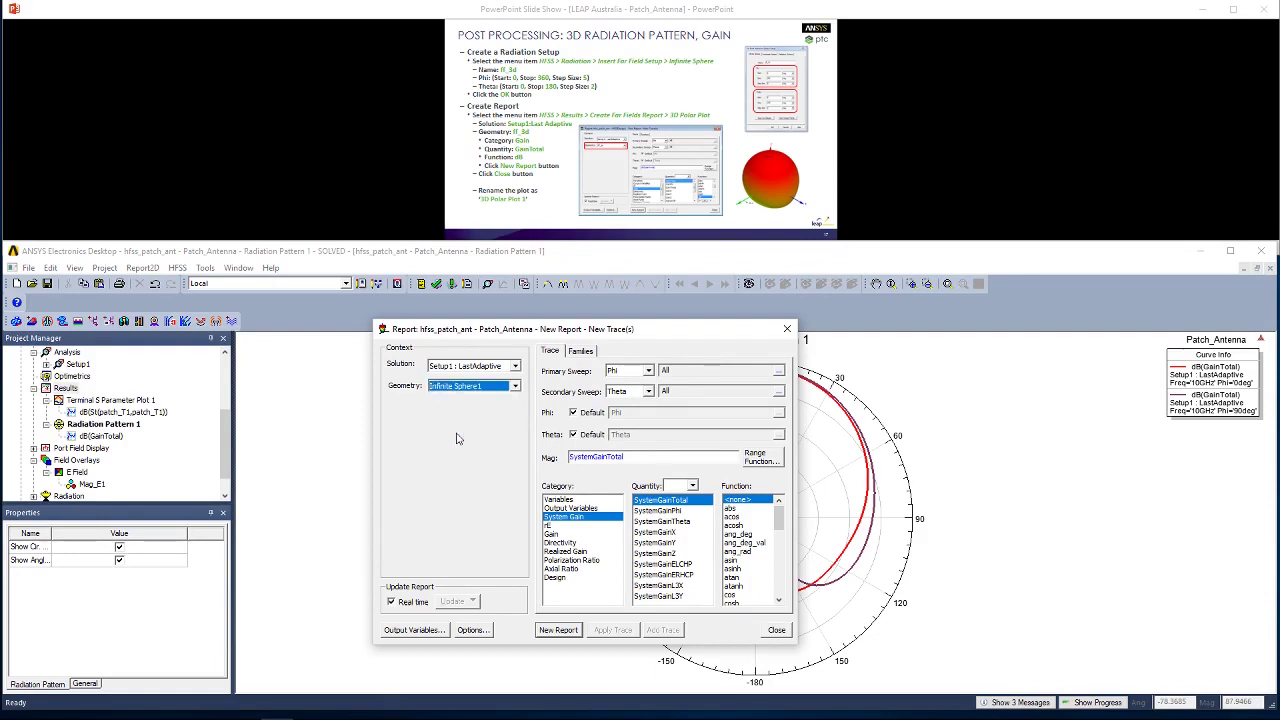
pyautogui.click(556, 534)
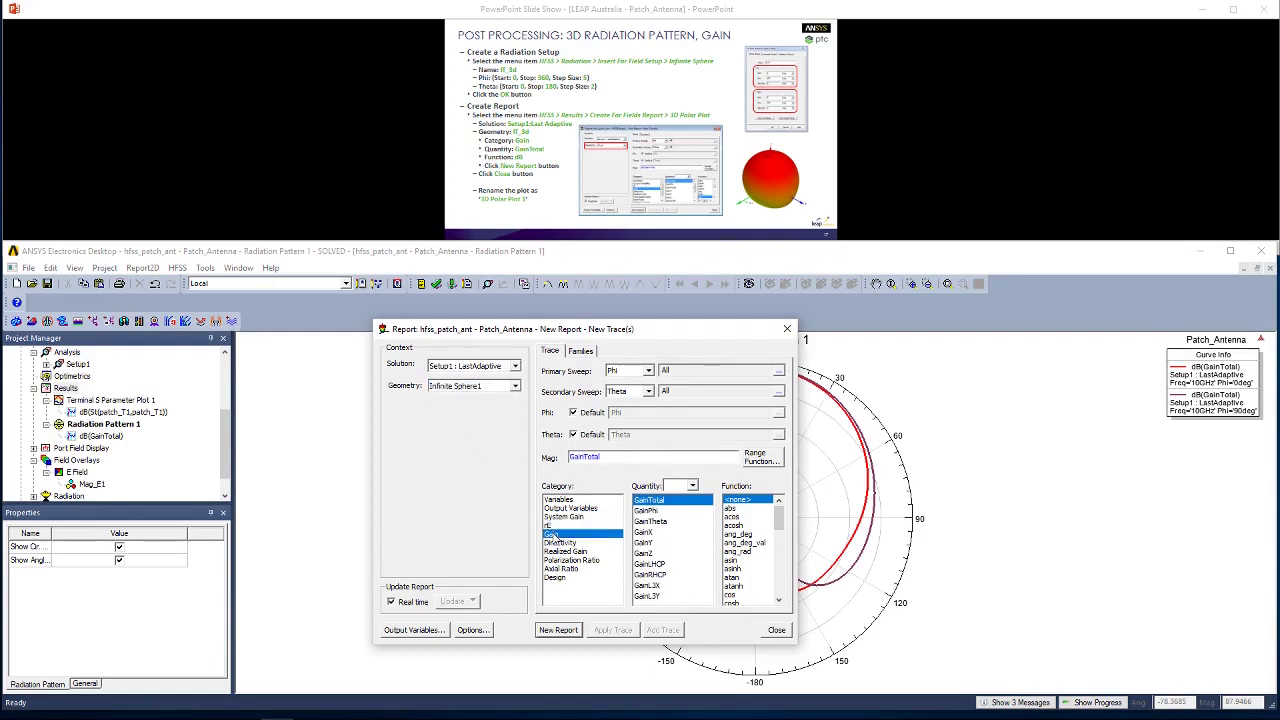
pyautogui.scroll(-2, 745, 560)
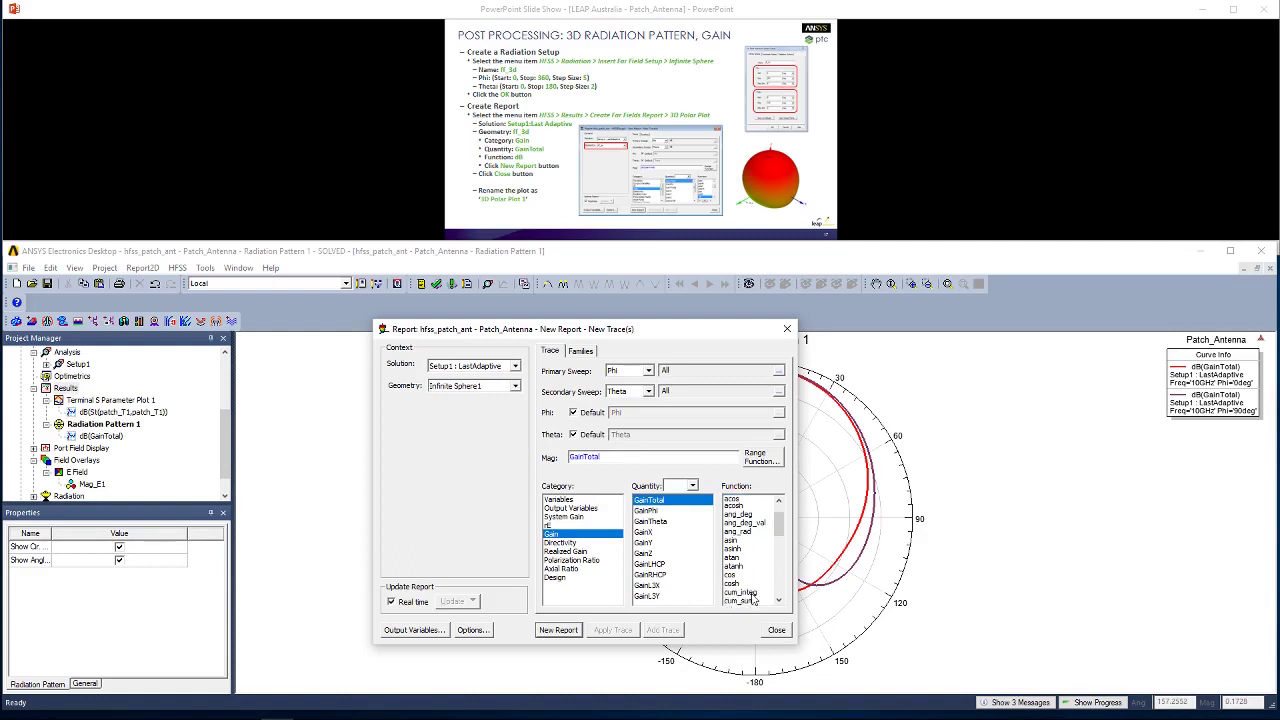
pyautogui.click(742, 578)
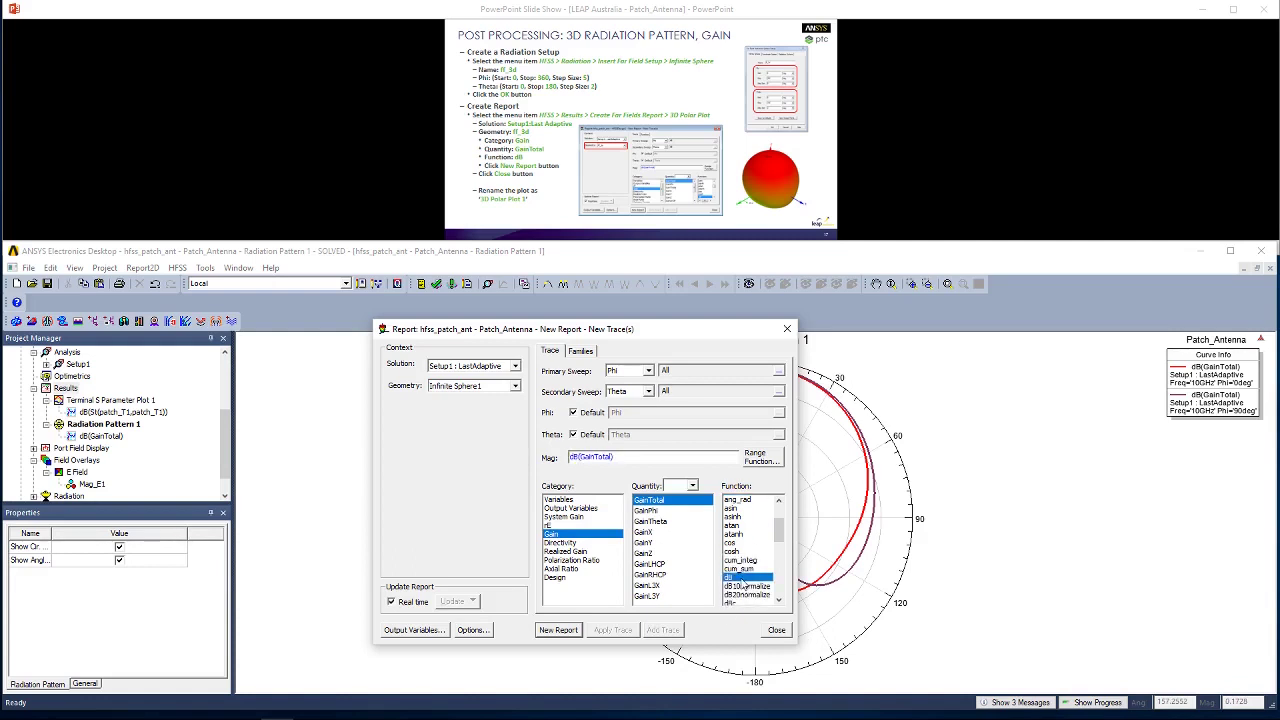
pyautogui.click(566, 631)
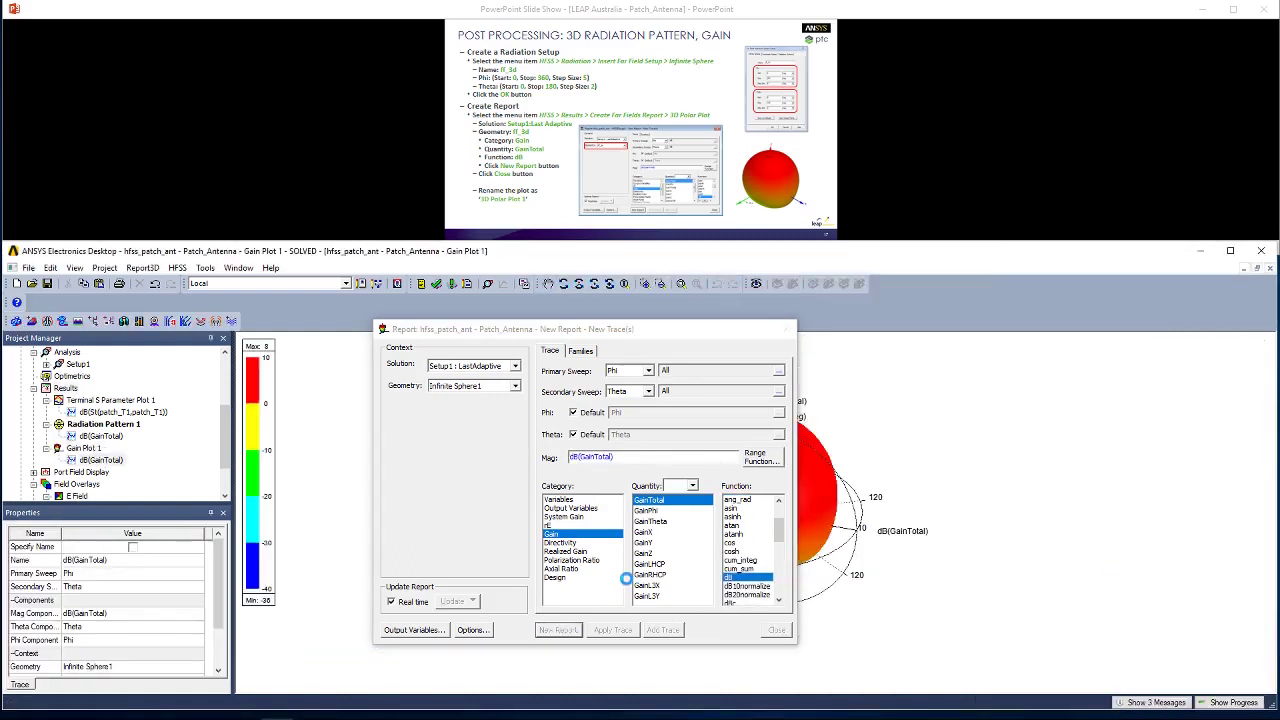
pyautogui.moveTo(685, 337); pyautogui.dragTo(512, 333)
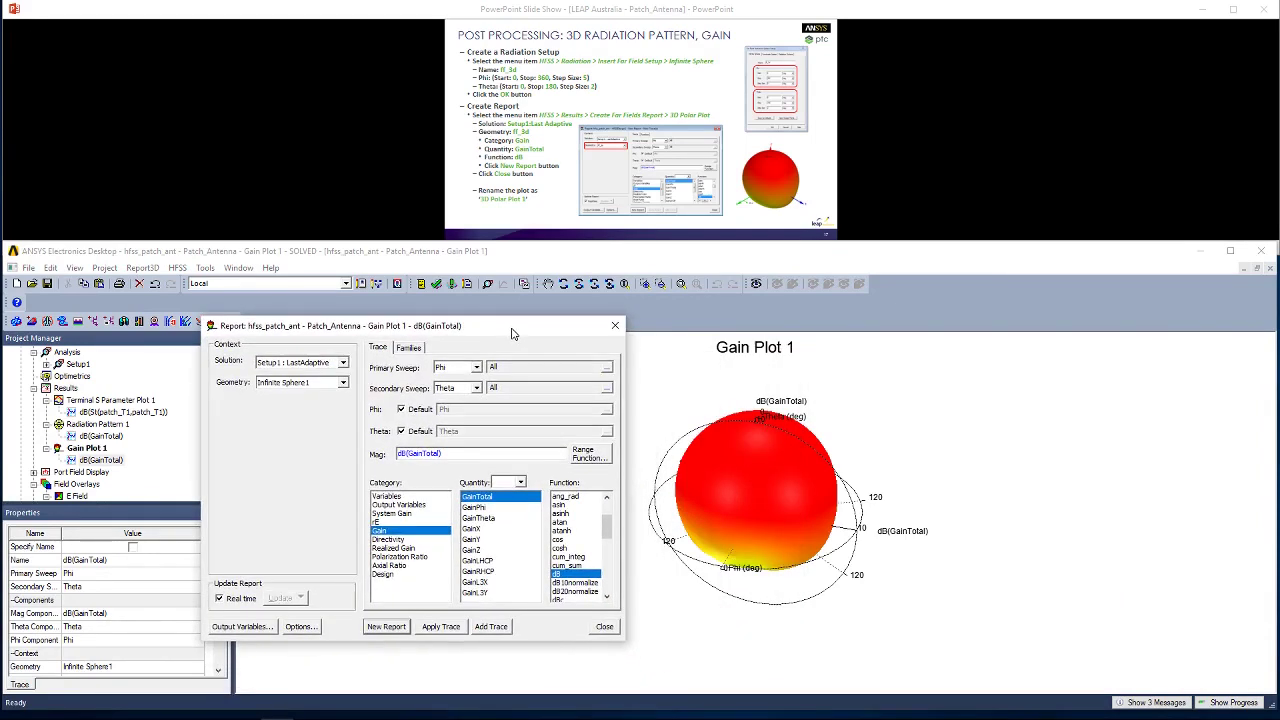
# Close the report settings and rename the 3D gain plot to '3D Polar Plot 1'.
pyautogui.click(603, 627)
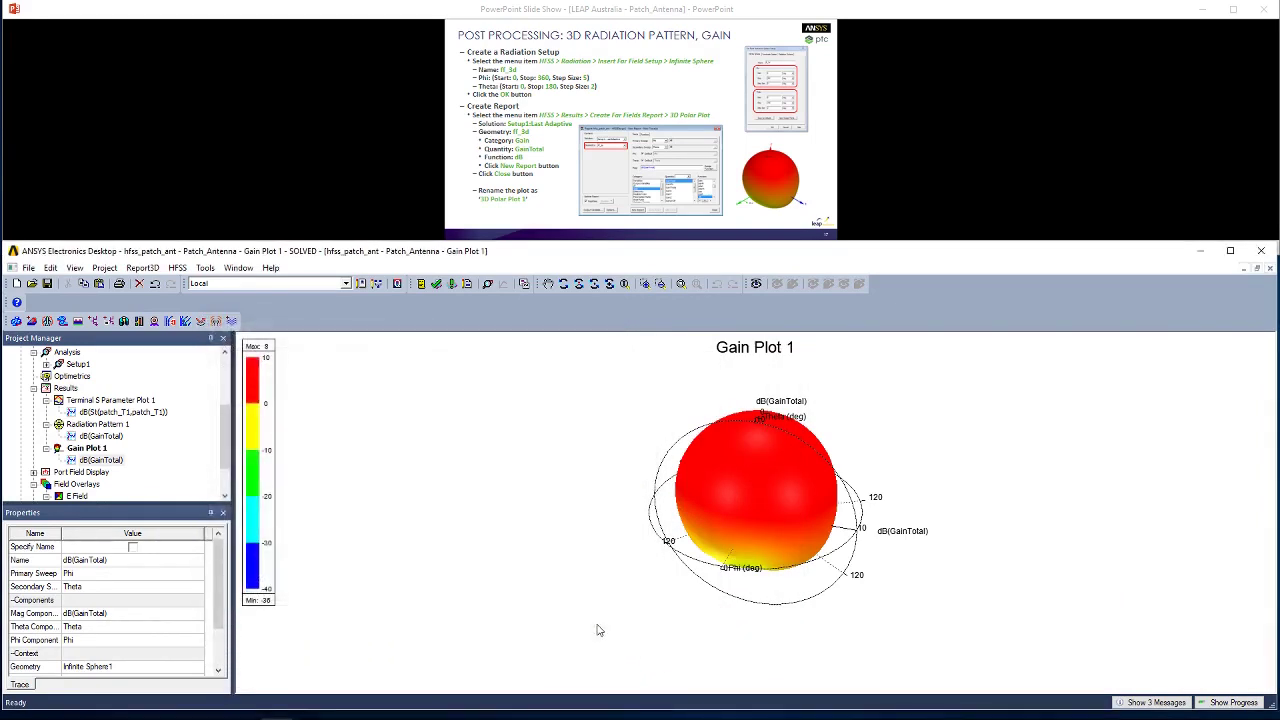
pyautogui.click(86, 448)
pyautogui.click(94, 546)
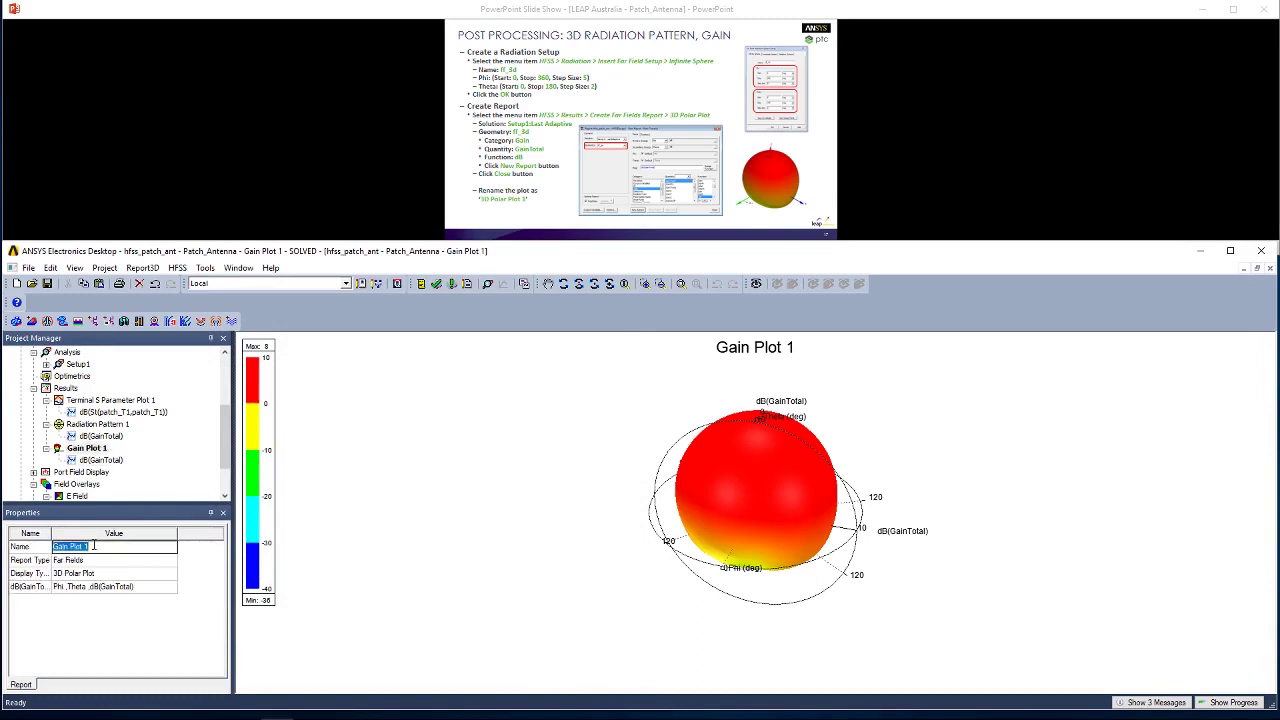
pyautogui.write('3D Polar')
pyautogui.click(498, 459)
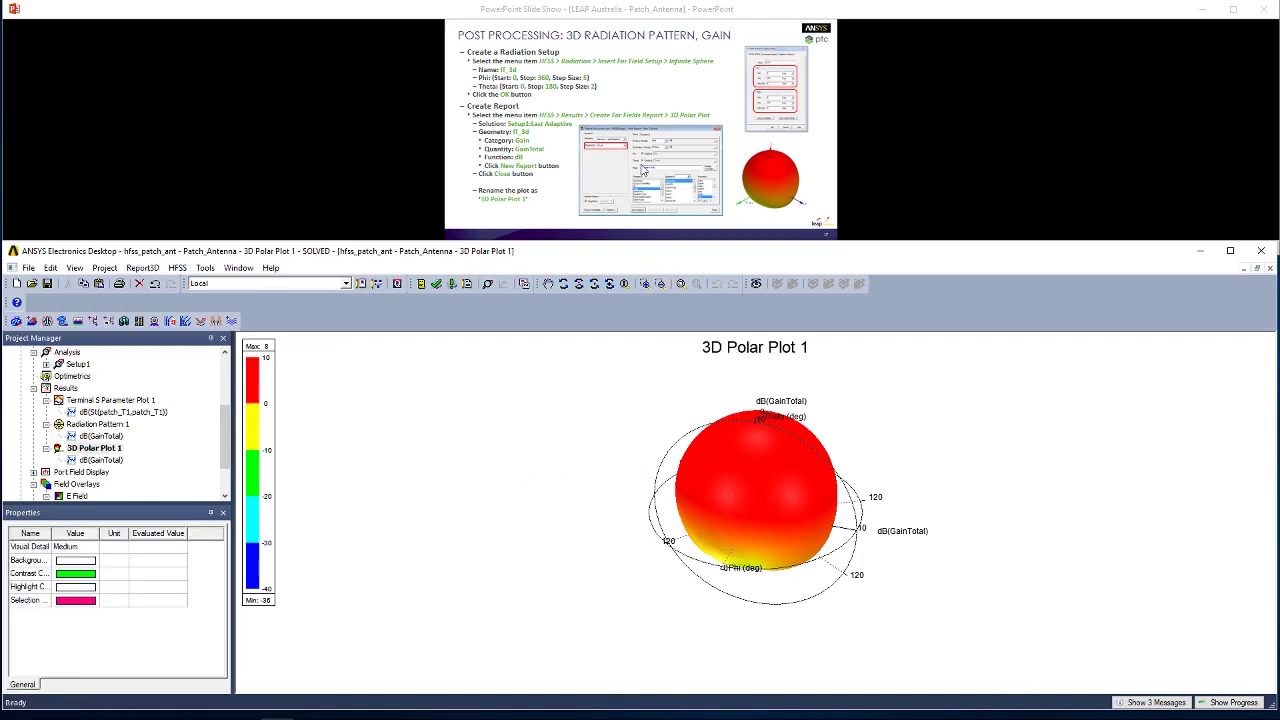
# Advance the tutorial slides to the 3D Field Overlay instructions.
pyautogui.click(643, 170)
pyautogui.click(643, 170)
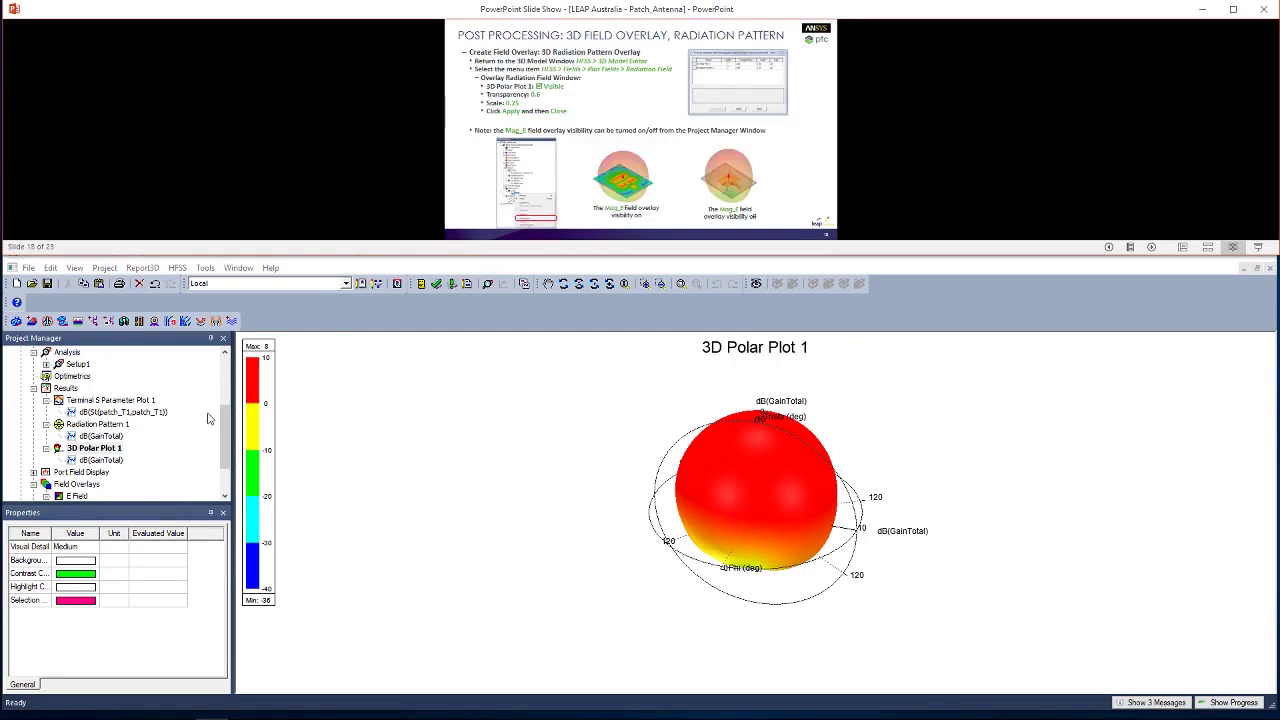
pyautogui.moveTo(224, 432); pyautogui.dragTo(224, 372)
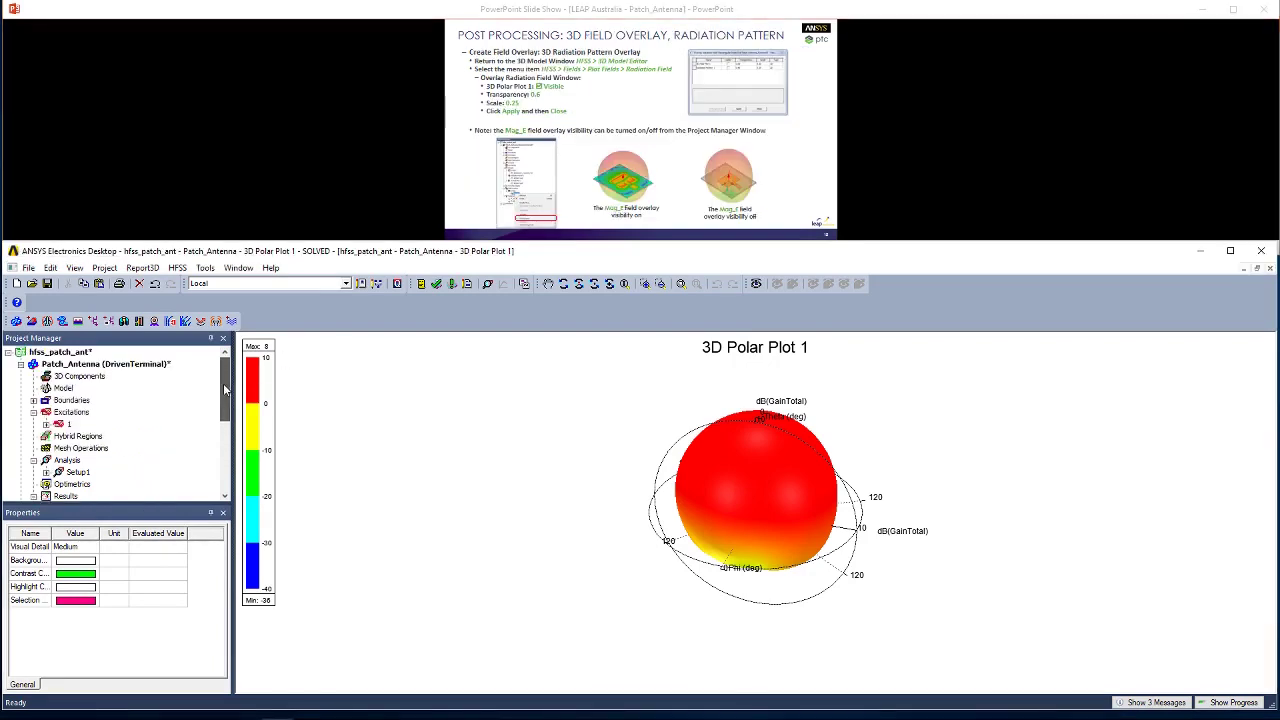
# In the Patch_Antenna model, overlay 3D Polar Plot 1 as a visible radiation field.
pyautogui.doubleClick(153, 366)
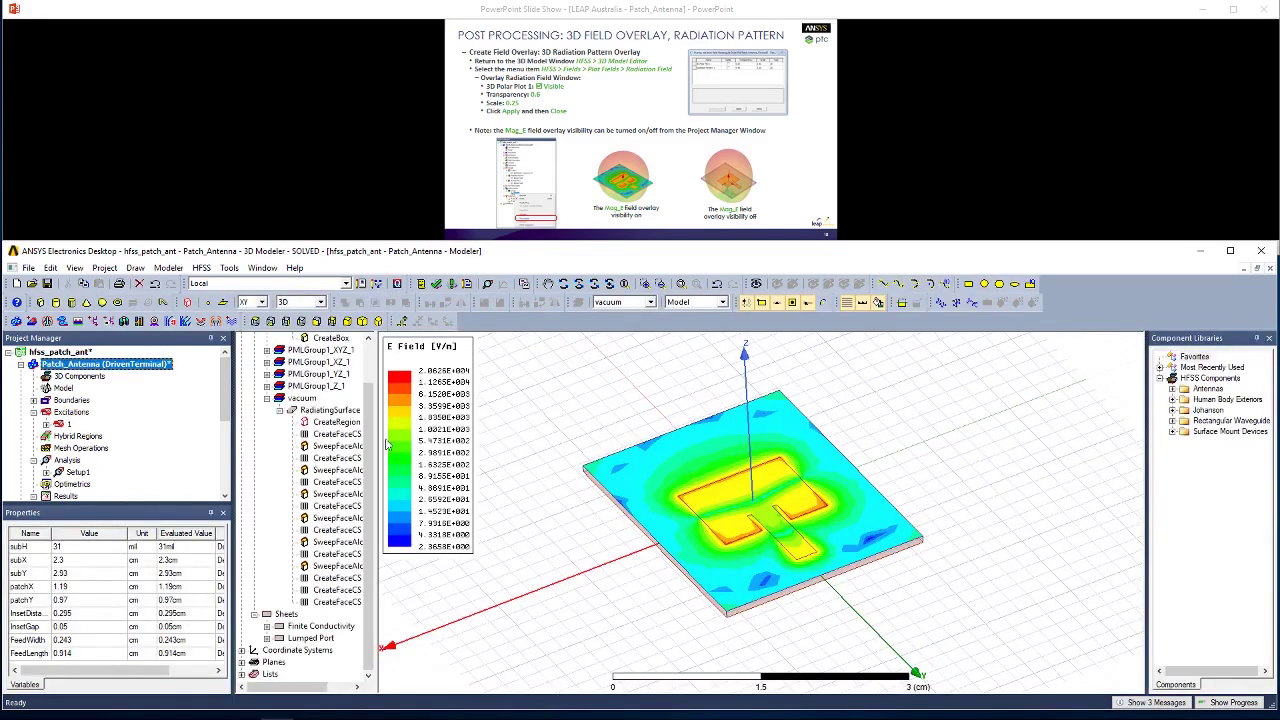
pyautogui.click(201, 268)
pyautogui.moveTo(258, 549)
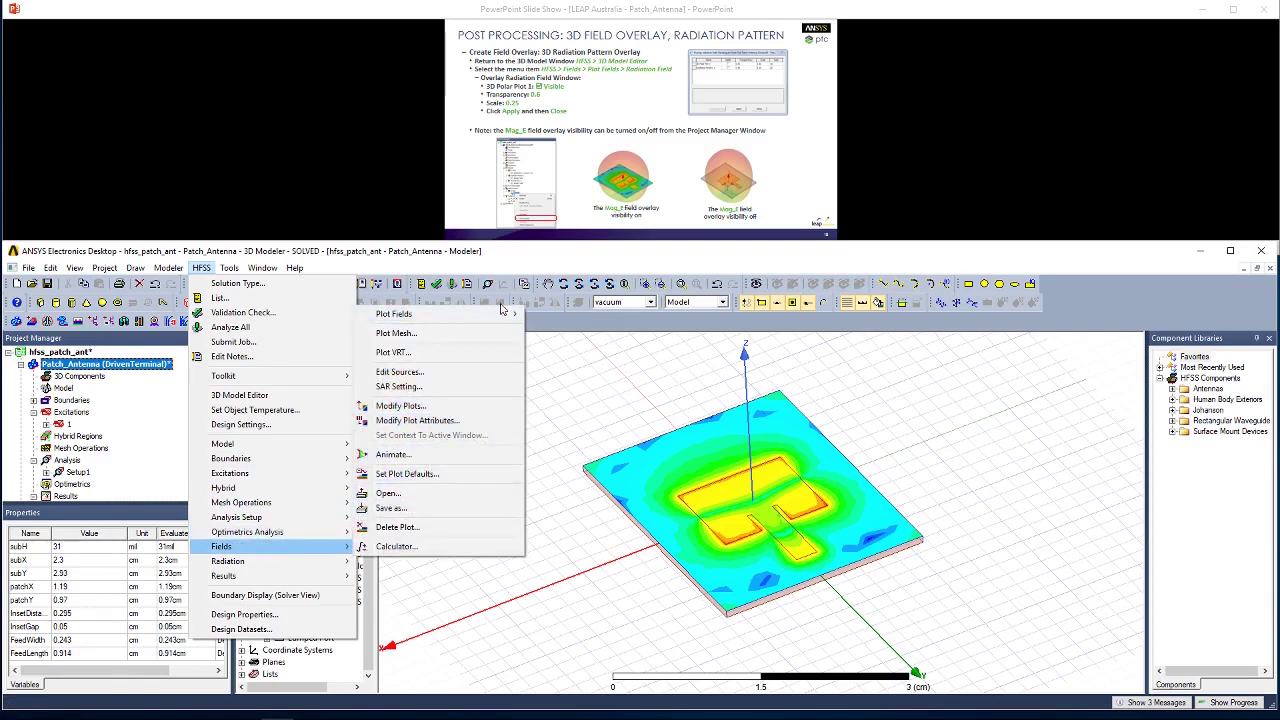
pyautogui.moveTo(505, 313)
pyautogui.click(572, 393)
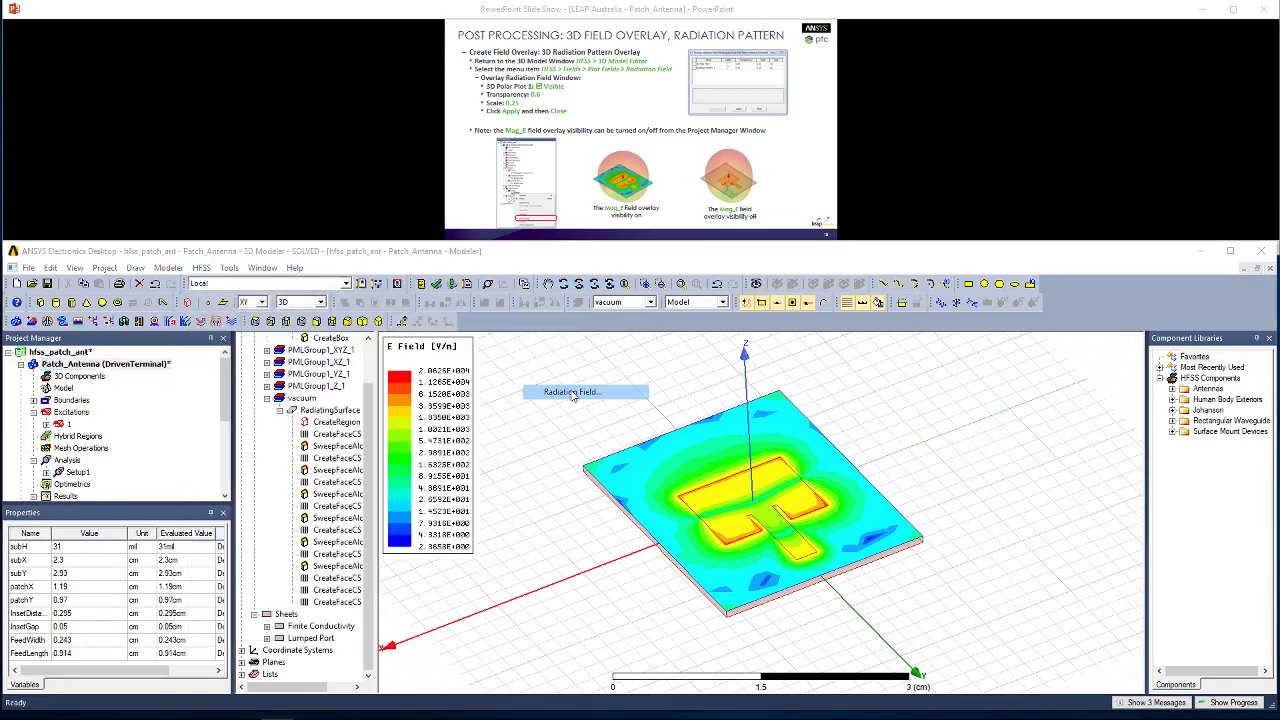
pyautogui.moveTo(251, 285); pyautogui.dragTo(307, 284)
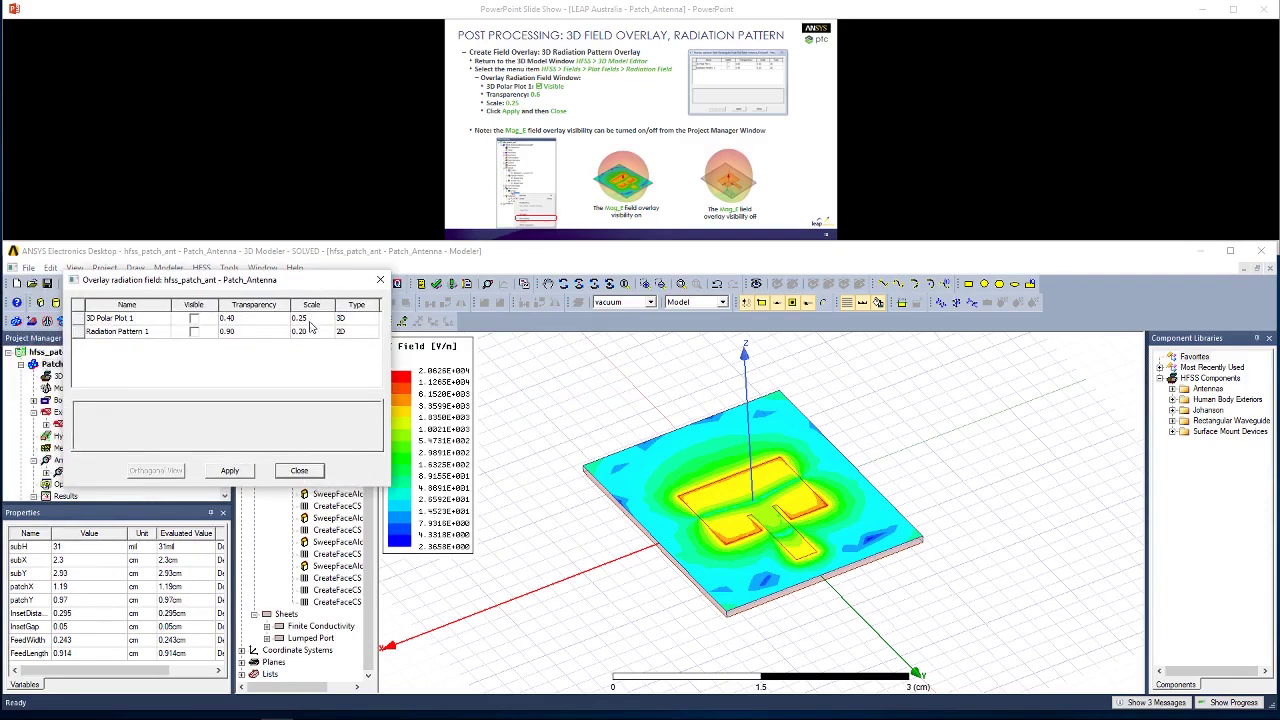
pyautogui.click(195, 320)
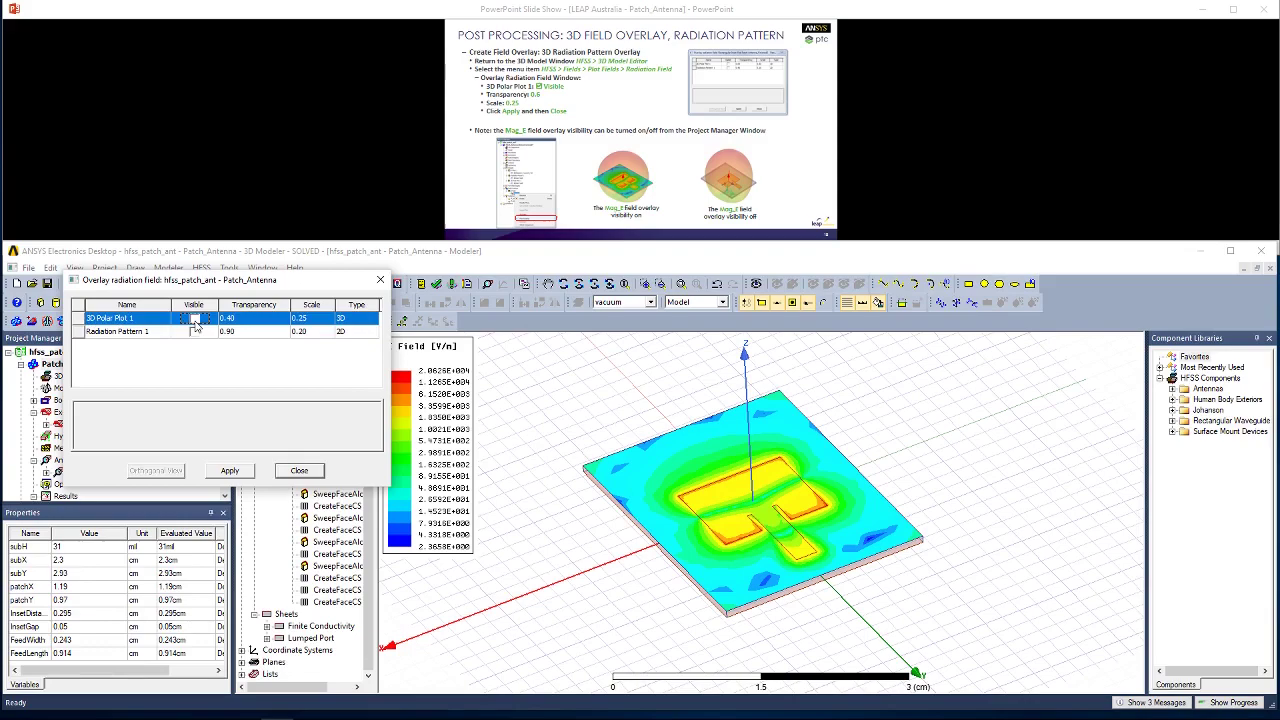
pyautogui.click(230, 470)
pyautogui.keyDown('alt'); pyautogui.moveTo(771, 545); pyautogui.dragTo(743, 494); pyautogui.keyUp('alt')
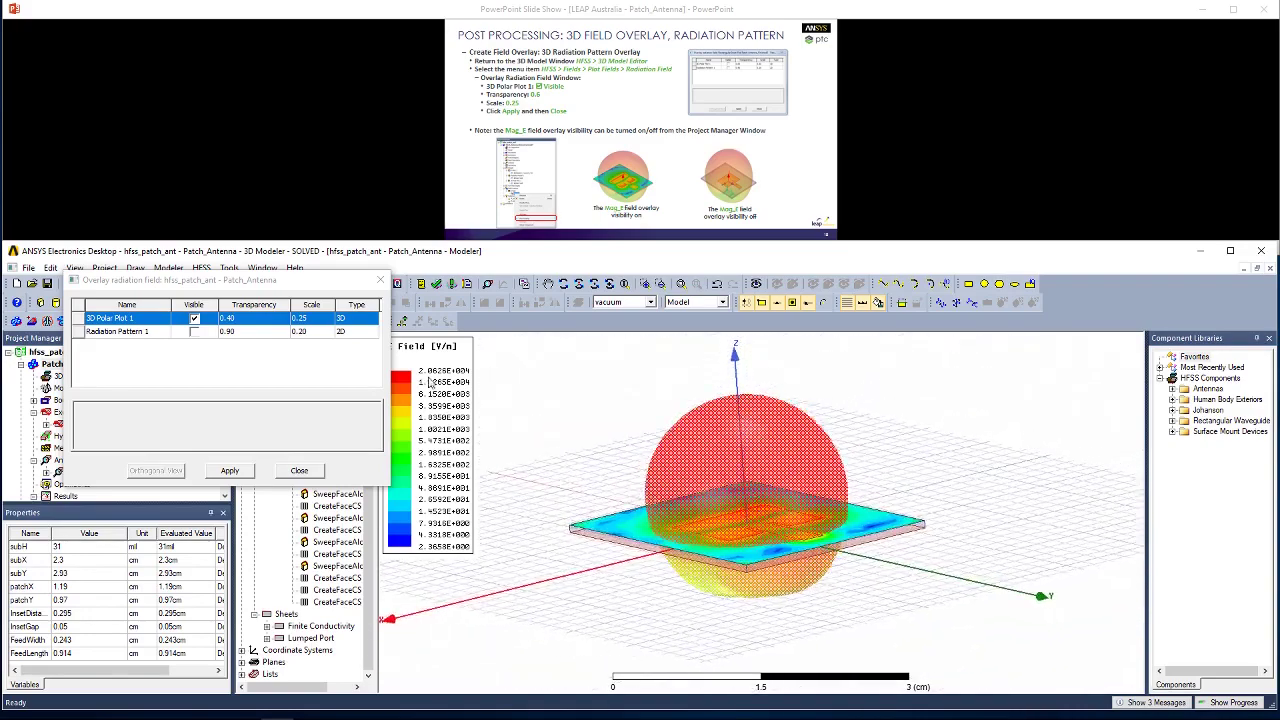
# Set the 3D Polar Plot 1 overlay transparency to 0.7 and apply it.
pyautogui.click(241, 318)
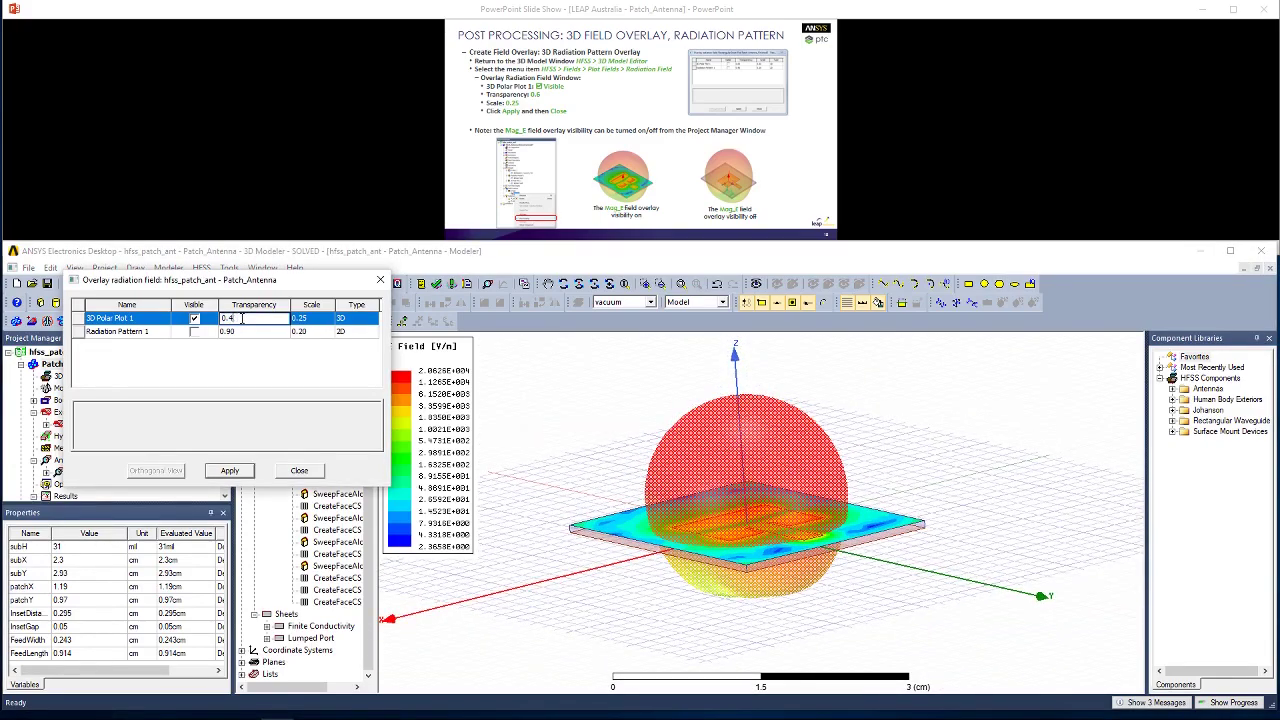
pyautogui.click(229, 470)
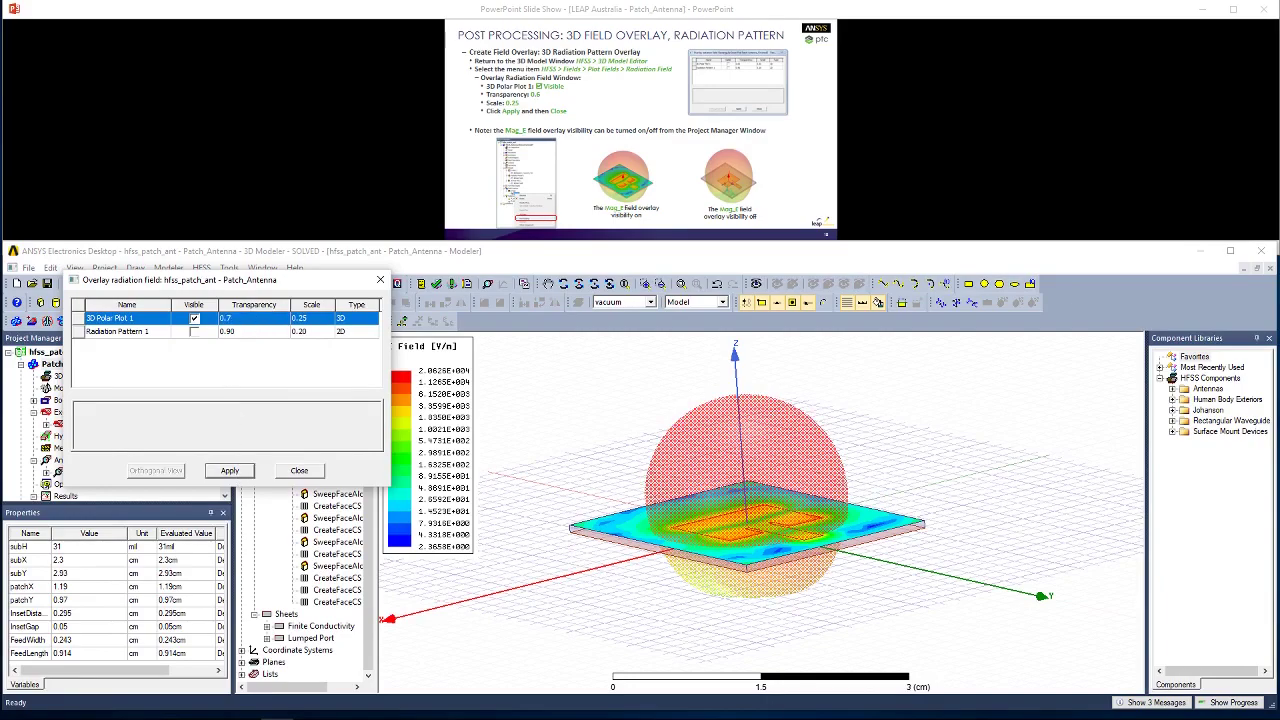
pyautogui.keyDown('alt'); pyautogui.moveTo(768, 612); pyautogui.dragTo(797, 622); pyautogui.keyUp('alt')
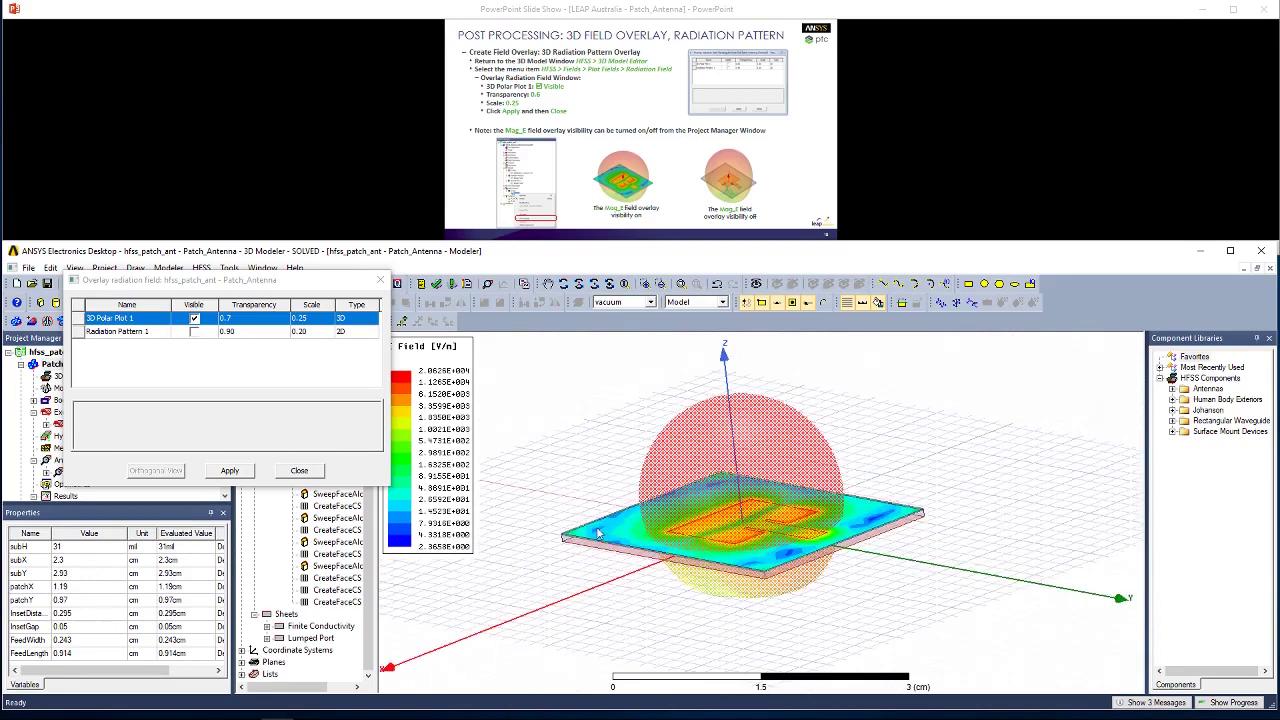
# Also overlay Radiation Pattern 1, apply, and close the radiation field settings.
pyautogui.hotkey('alt', 'Tab')
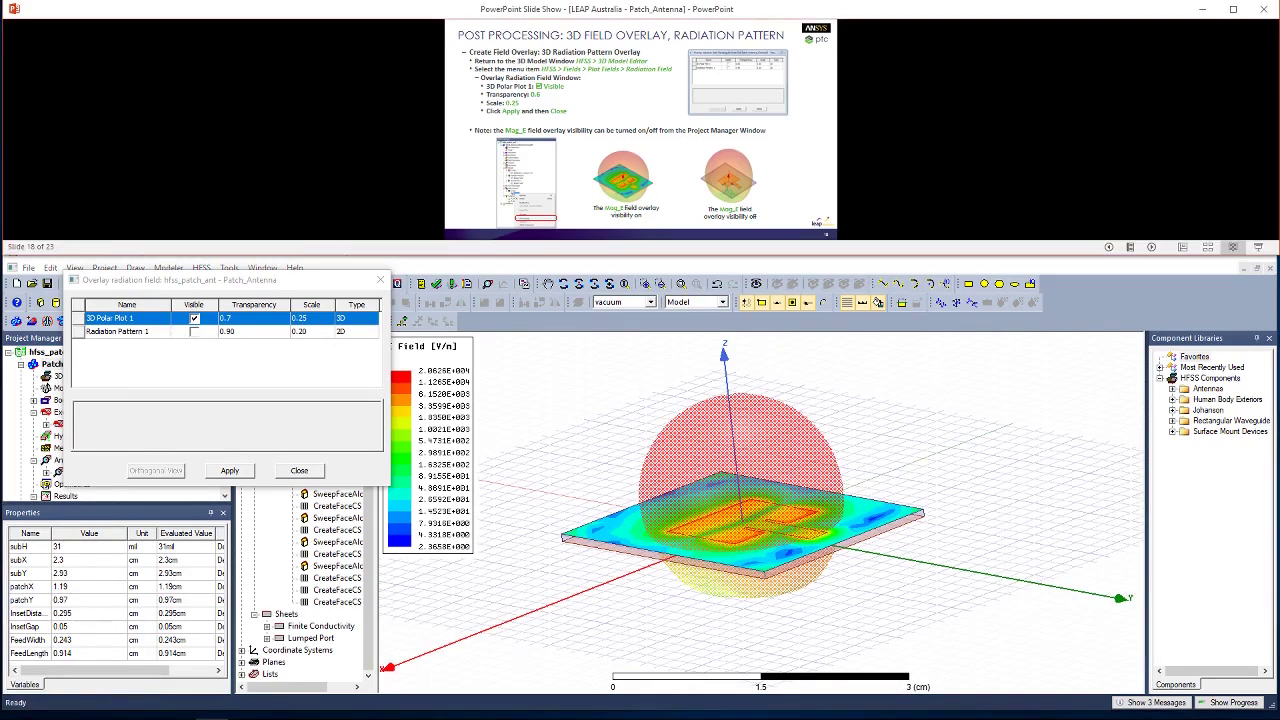
pyautogui.press('Right')
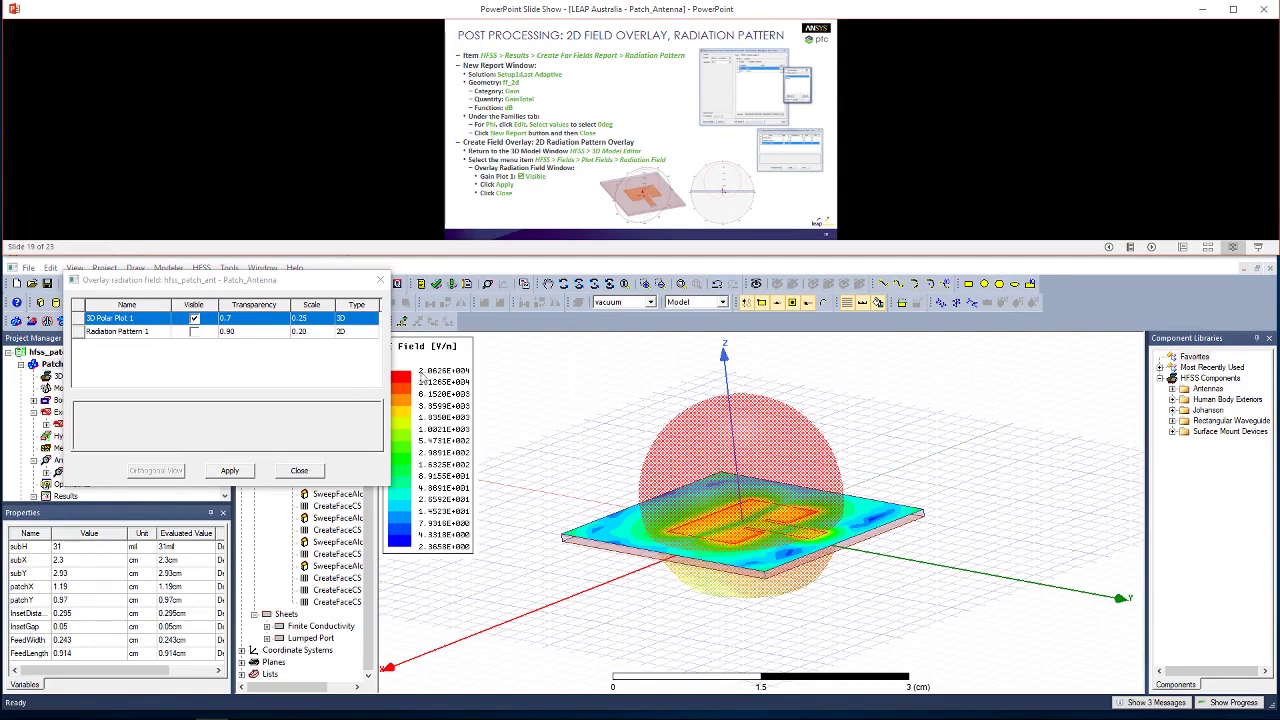
pyautogui.click(194, 331)
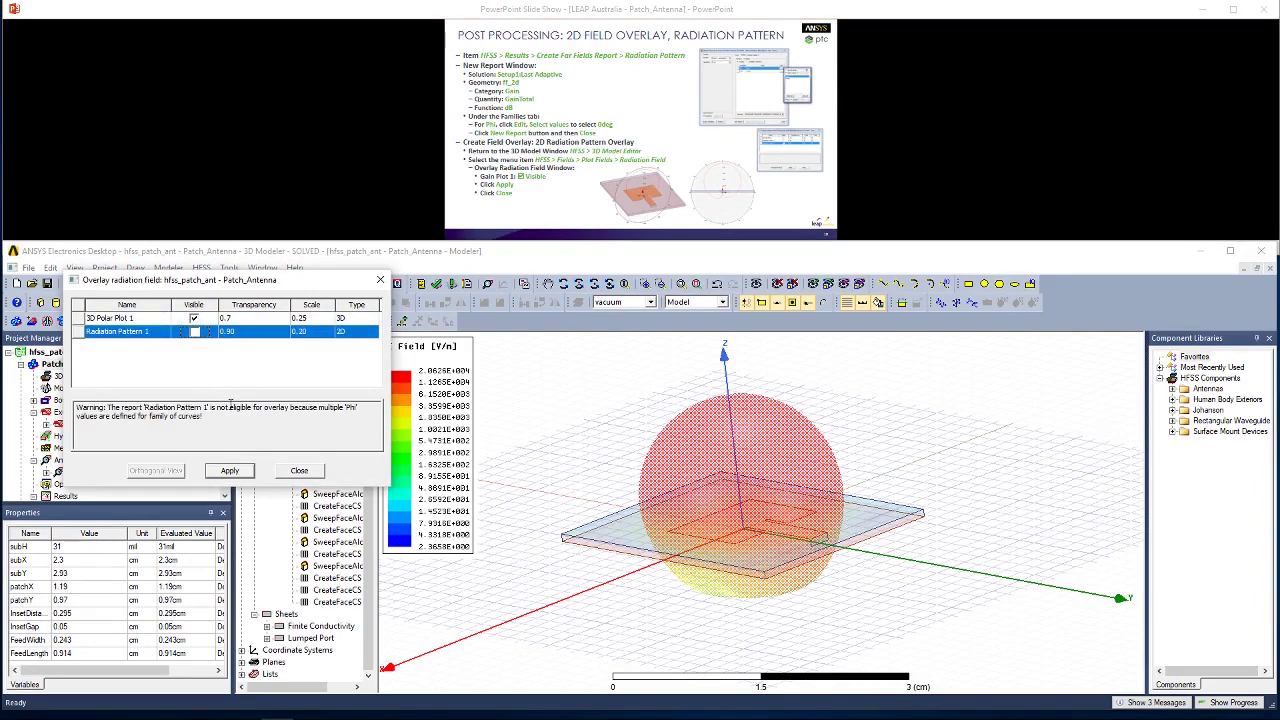
pyautogui.click(230, 470)
pyautogui.click(299, 470)
pyautogui.scroll(-1, 163, 451)
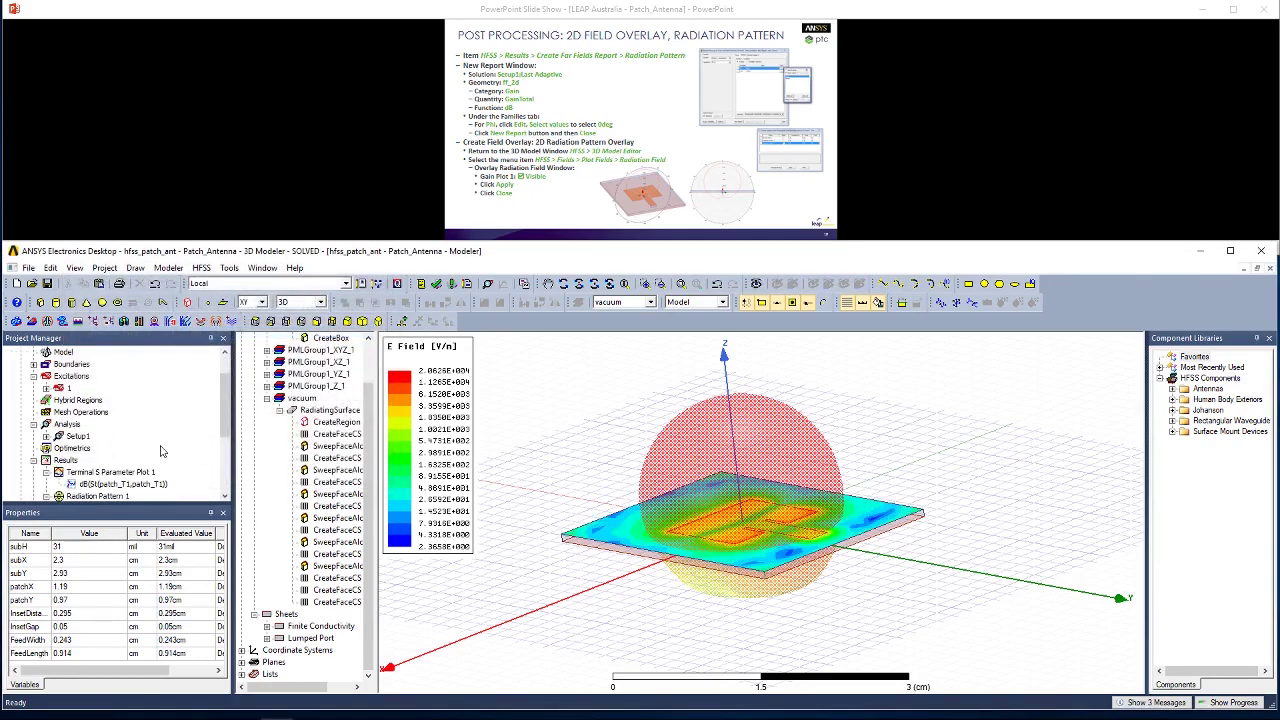
# Start a far-field report on the ff_2d geometry plotting dB(GainTotal).
pyautogui.rightClick(72, 460)
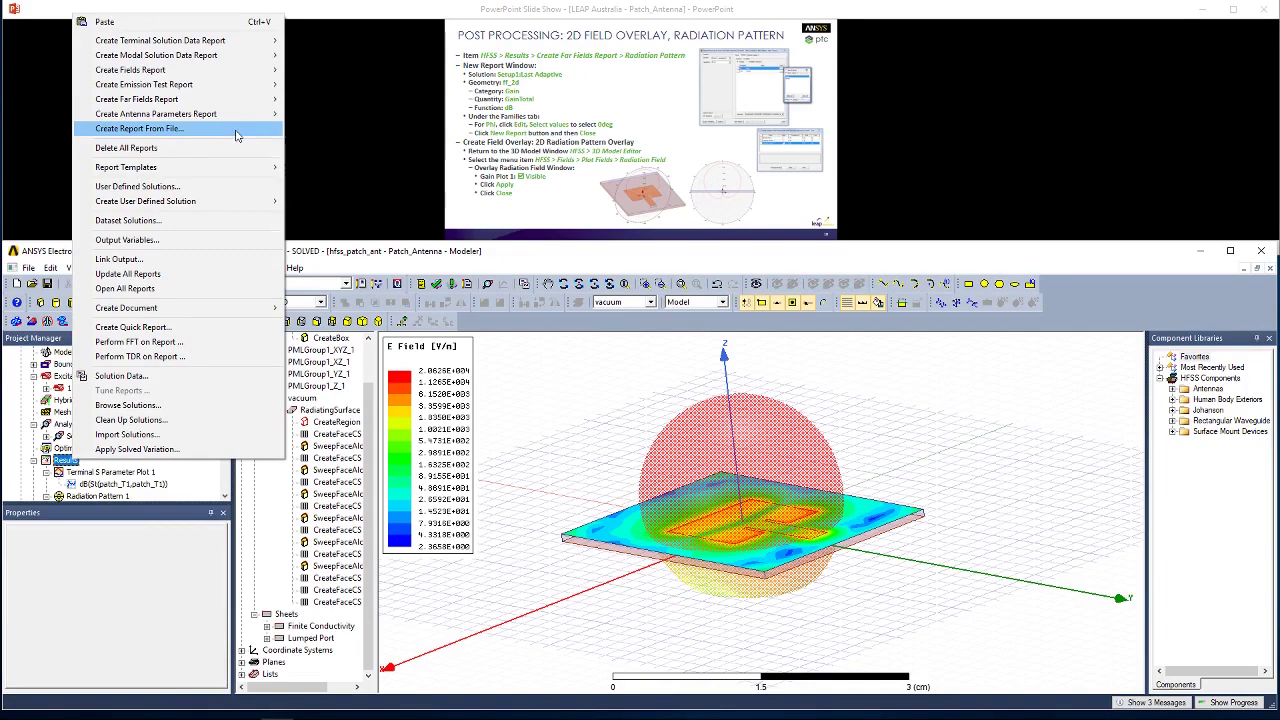
pyautogui.moveTo(250, 99)
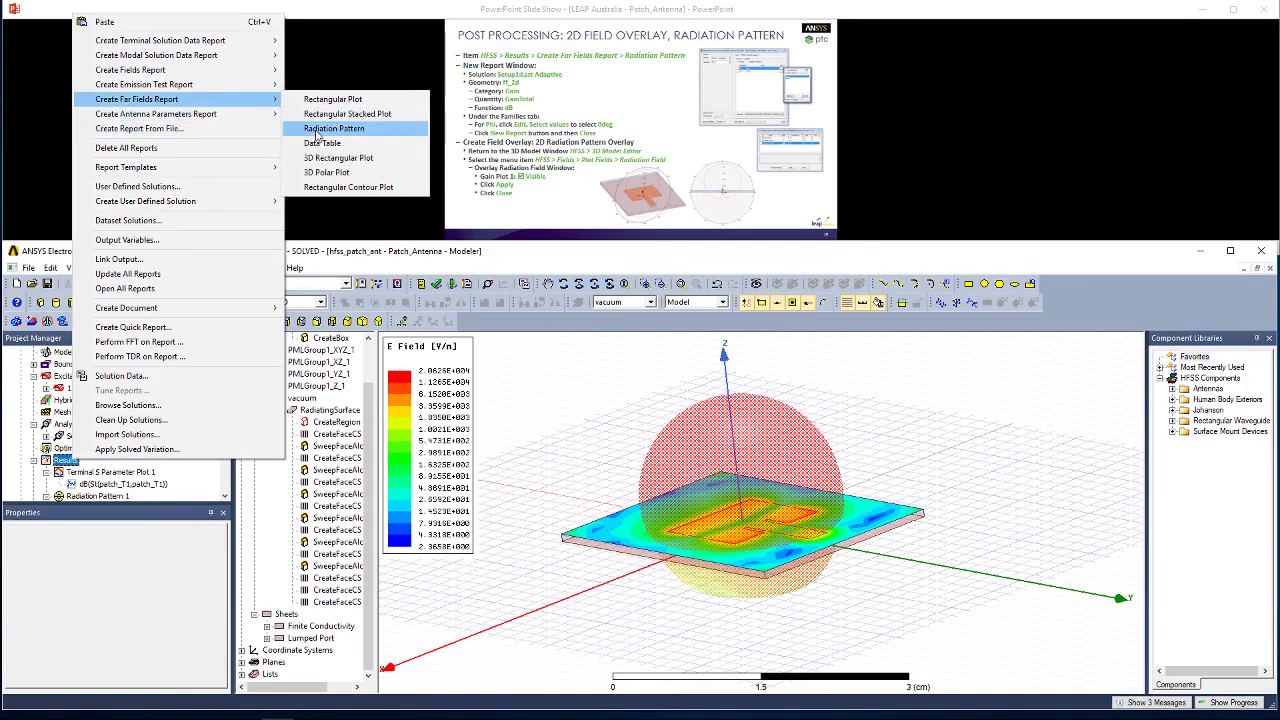
pyautogui.click(316, 129)
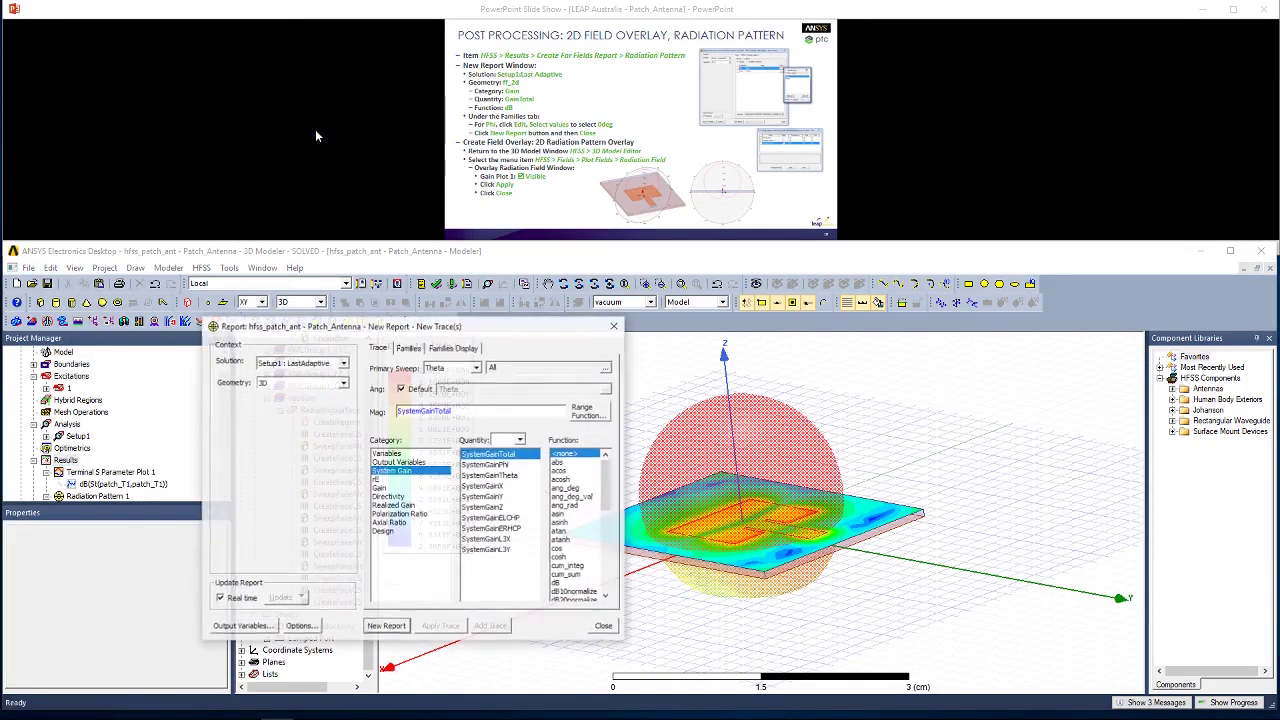
pyautogui.click(320, 386)
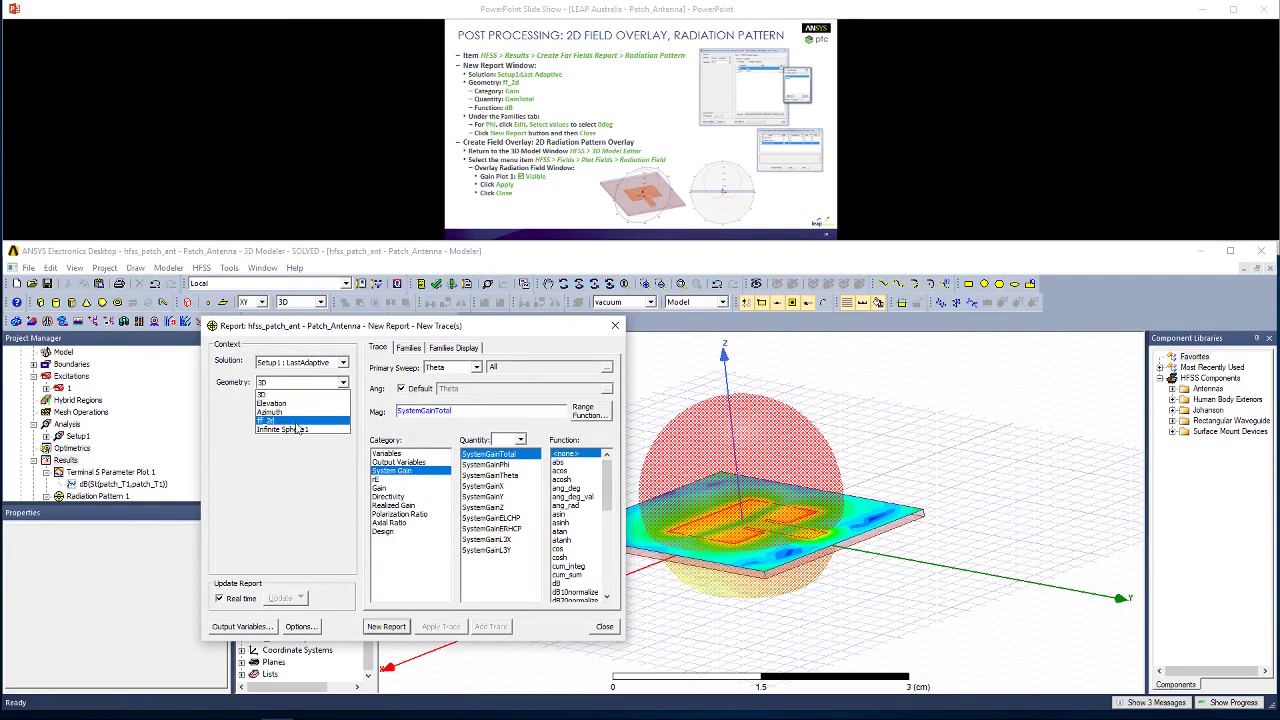
pyautogui.click(294, 425)
pyautogui.click(420, 488)
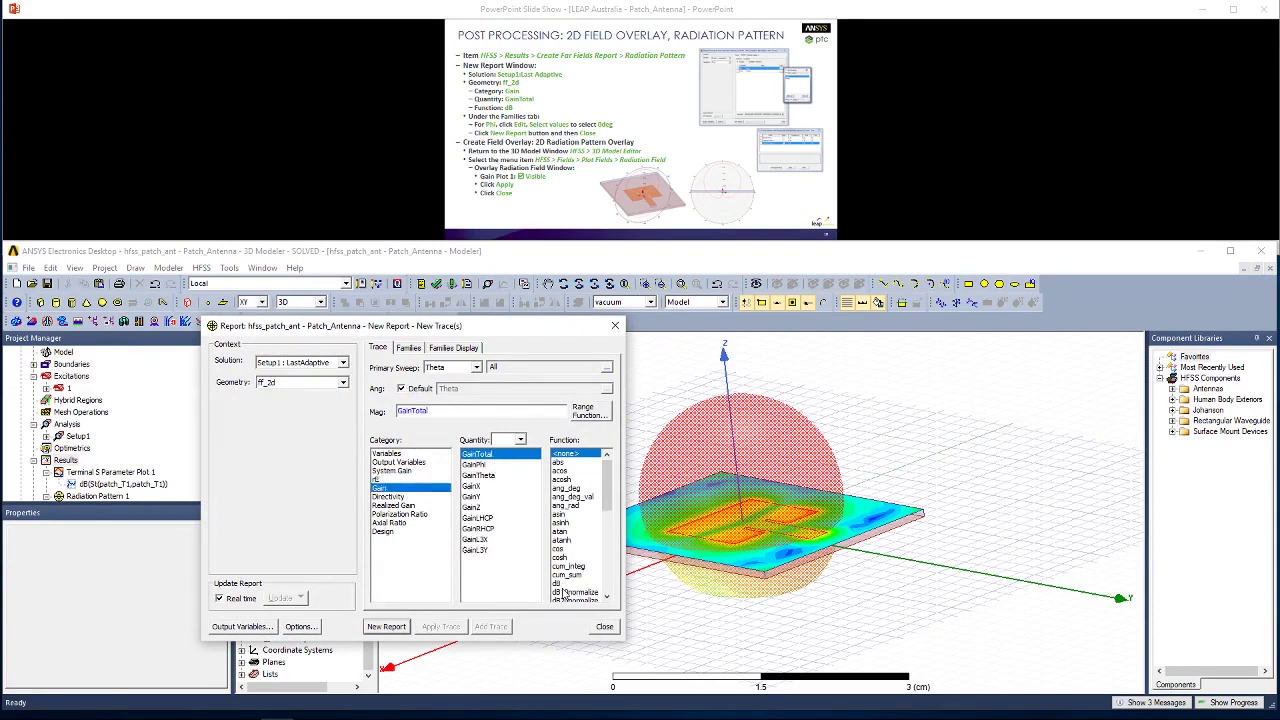
pyautogui.click(561, 585)
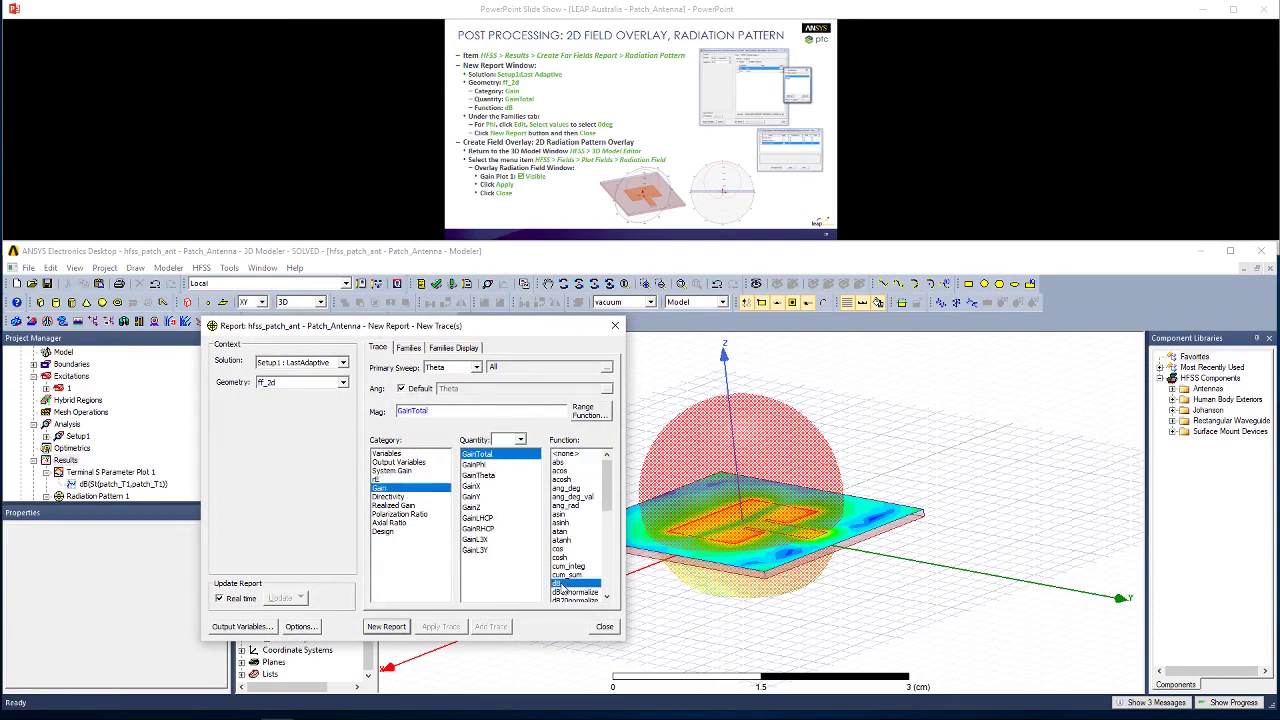
# Limit Phi to 0deg at 10GHz, create Gain Plot 1, and close the dialog.
pyautogui.click(408, 348)
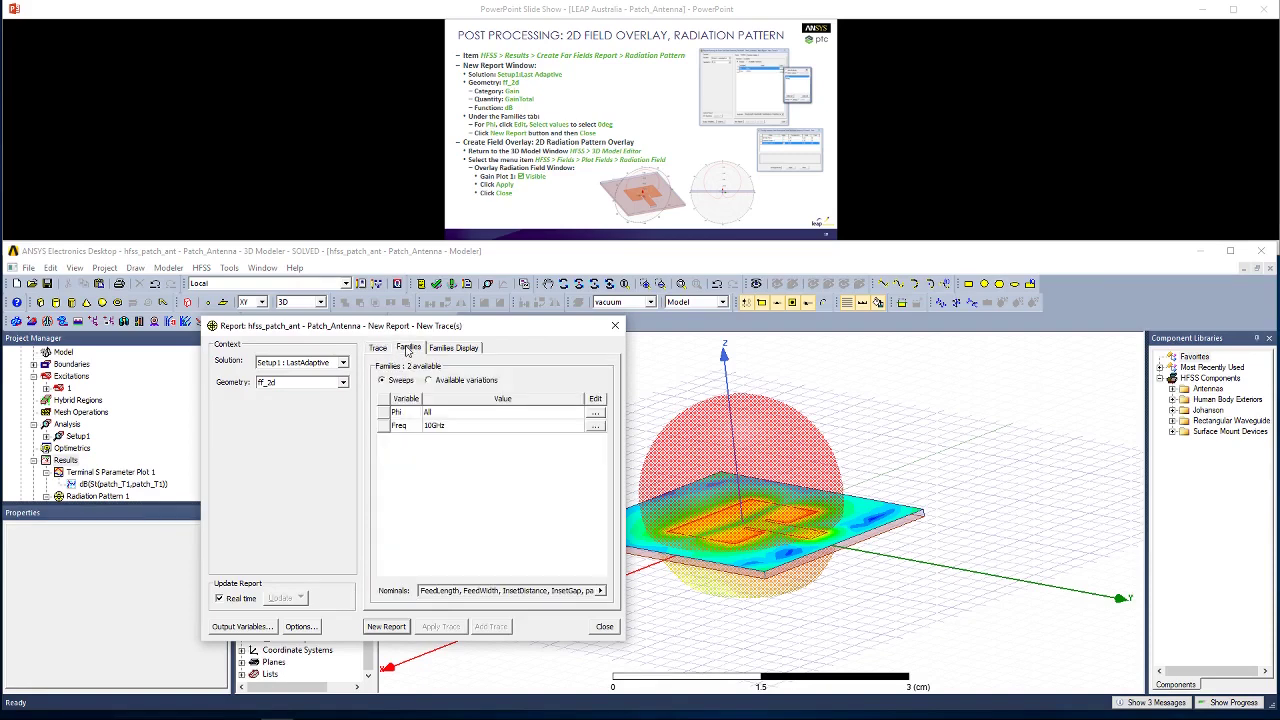
pyautogui.click(595, 412)
pyautogui.click(622, 436)
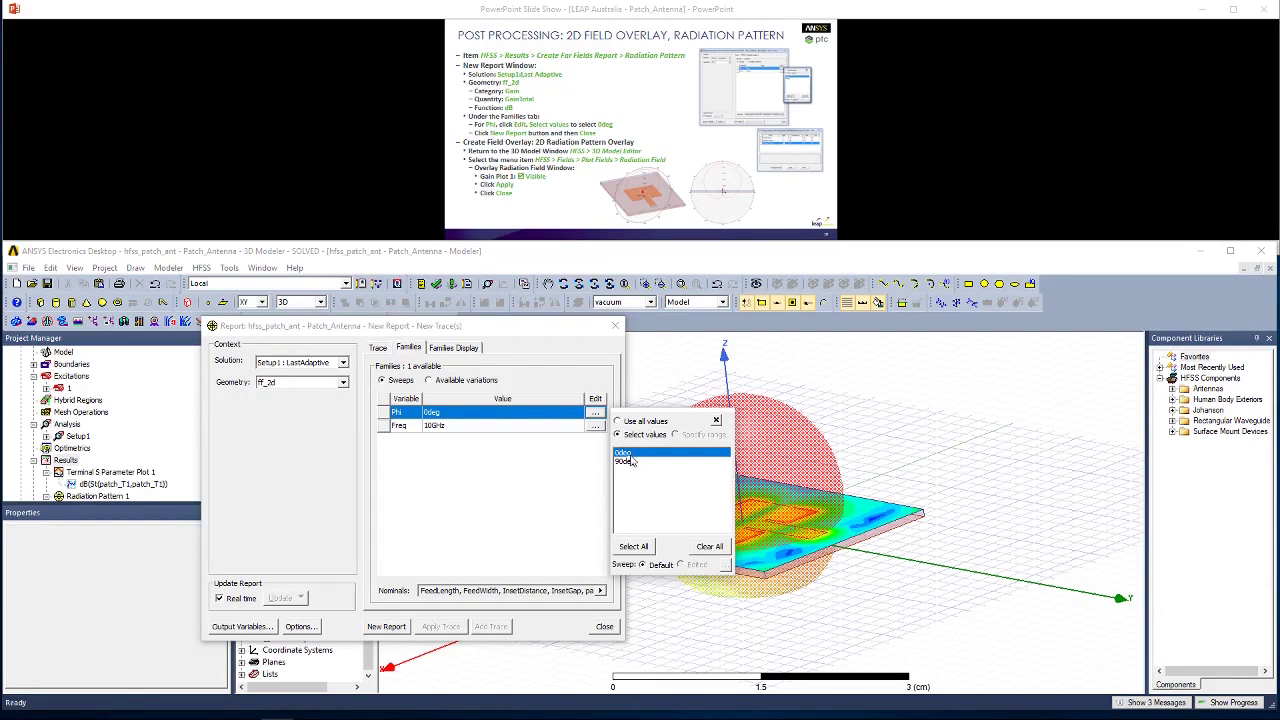
pyautogui.click(518, 518)
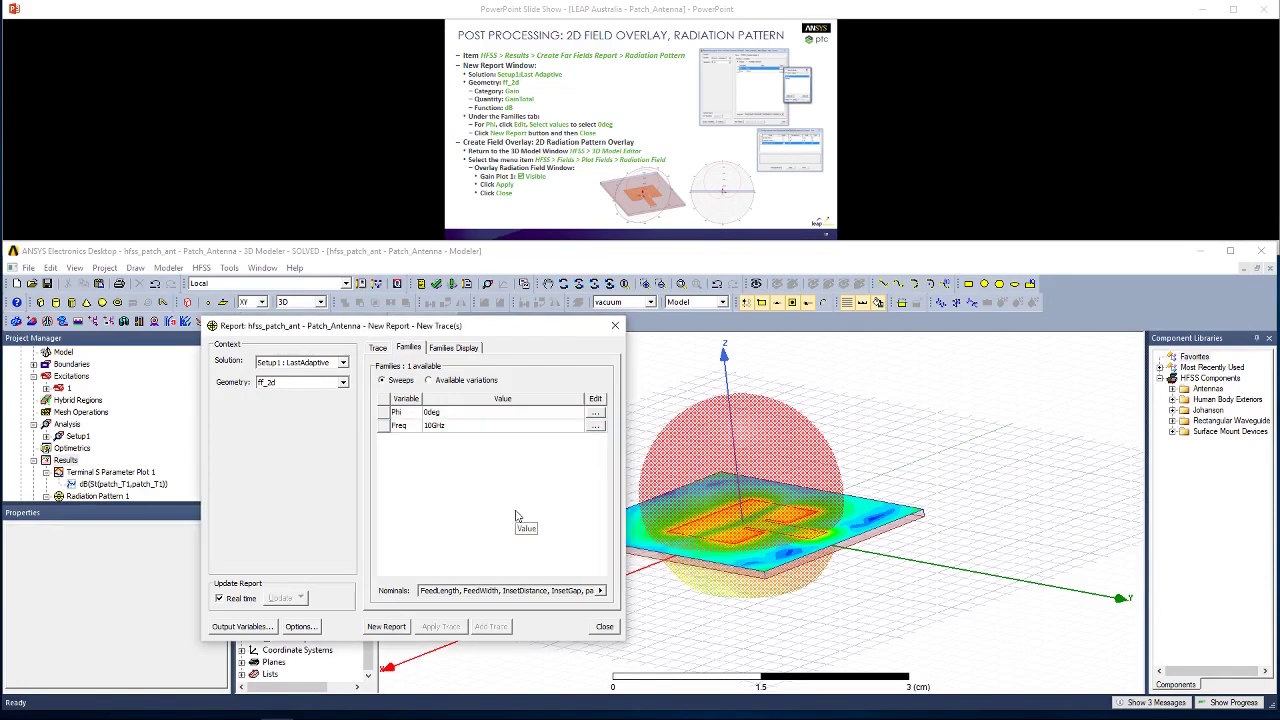
pyautogui.click(388, 627)
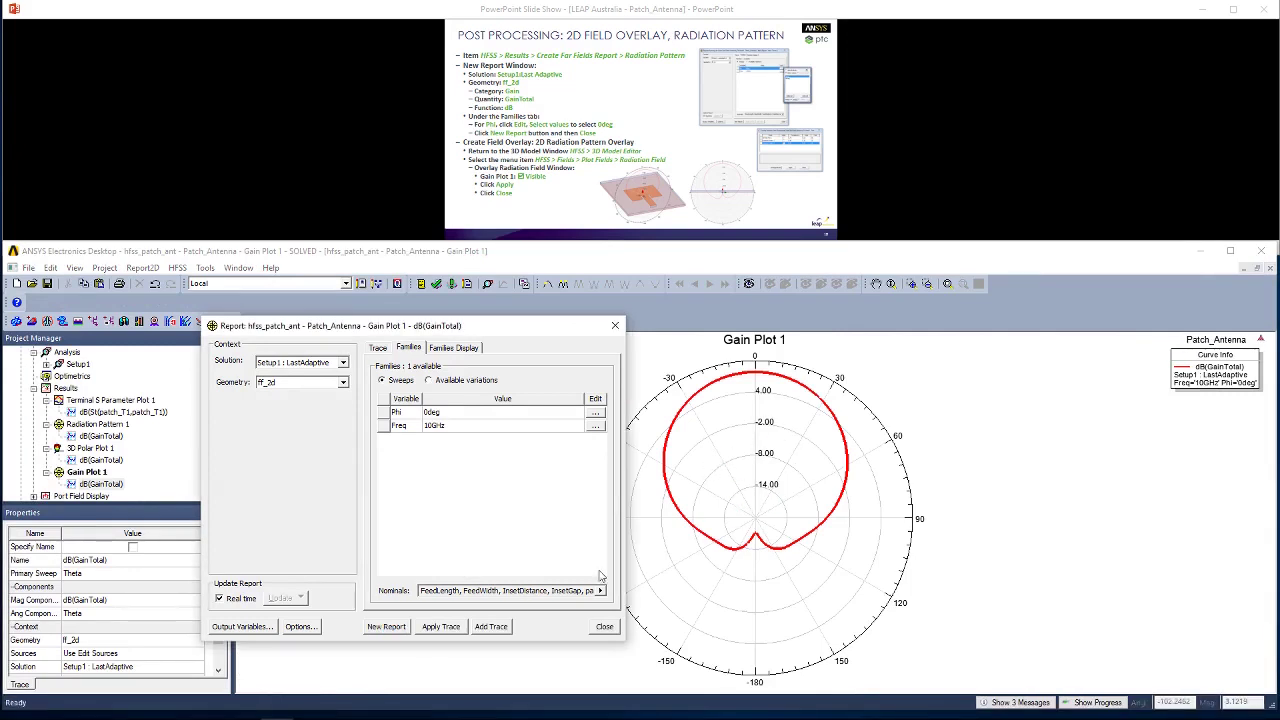
pyautogui.click(604, 627)
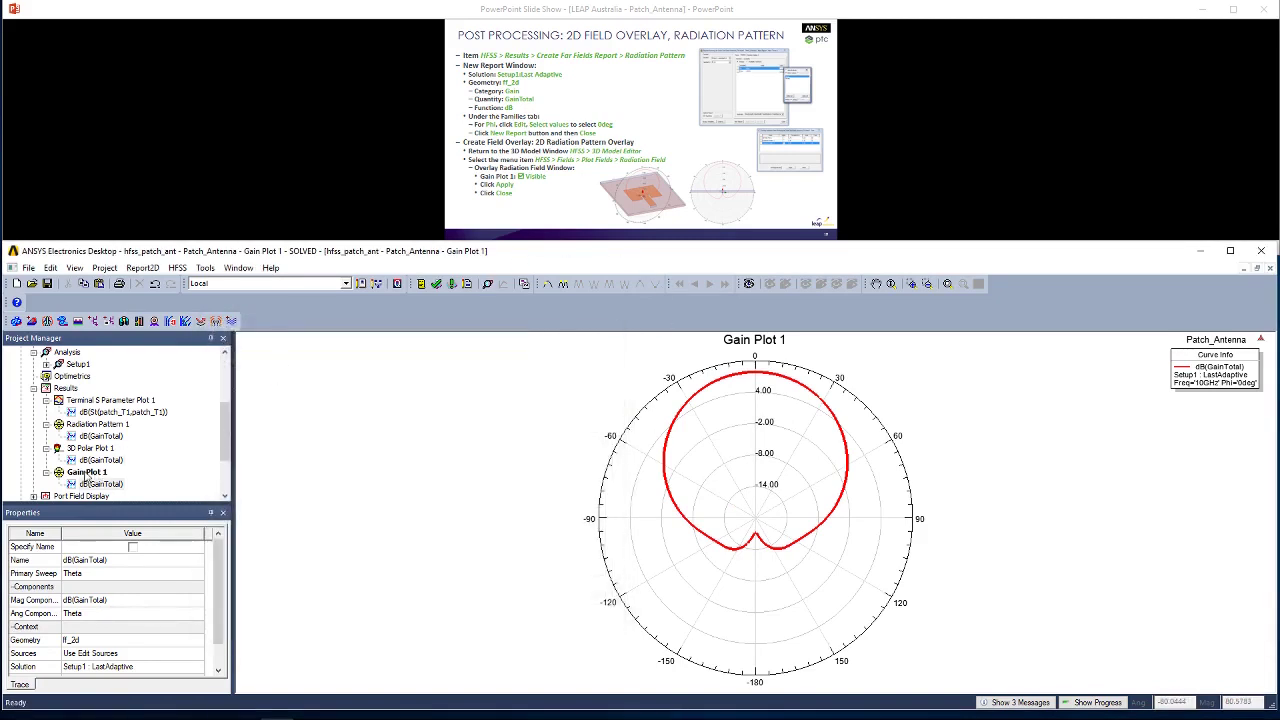
# Overlay only Gain Plot 1 as a radiation field on the 3D model.
pyautogui.scroll(3, 224, 440)
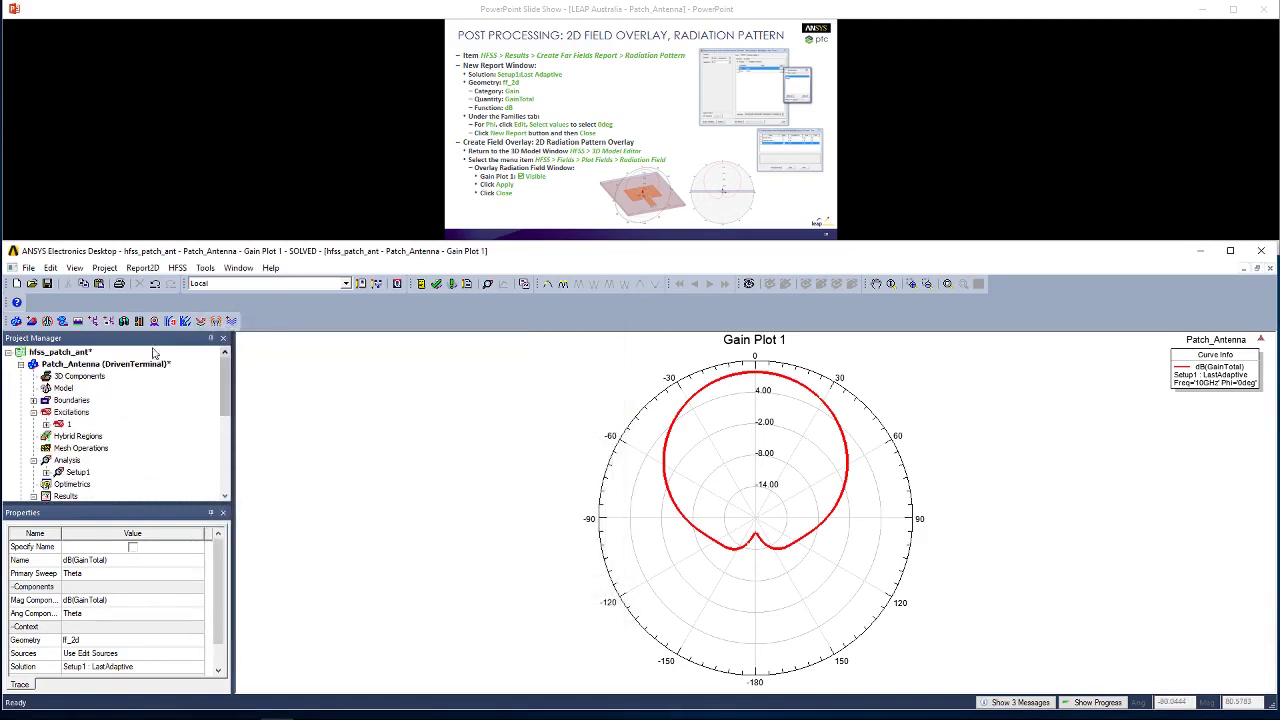
pyautogui.click(100, 364)
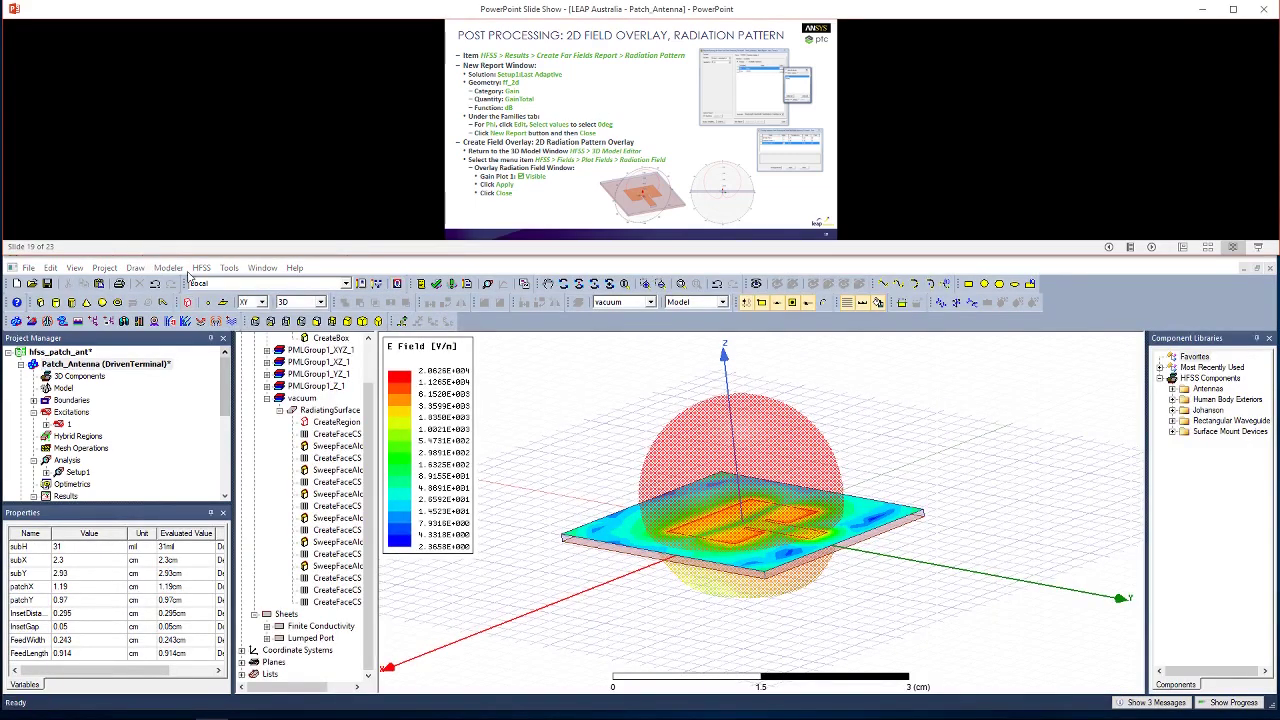
pyautogui.click(203, 268)
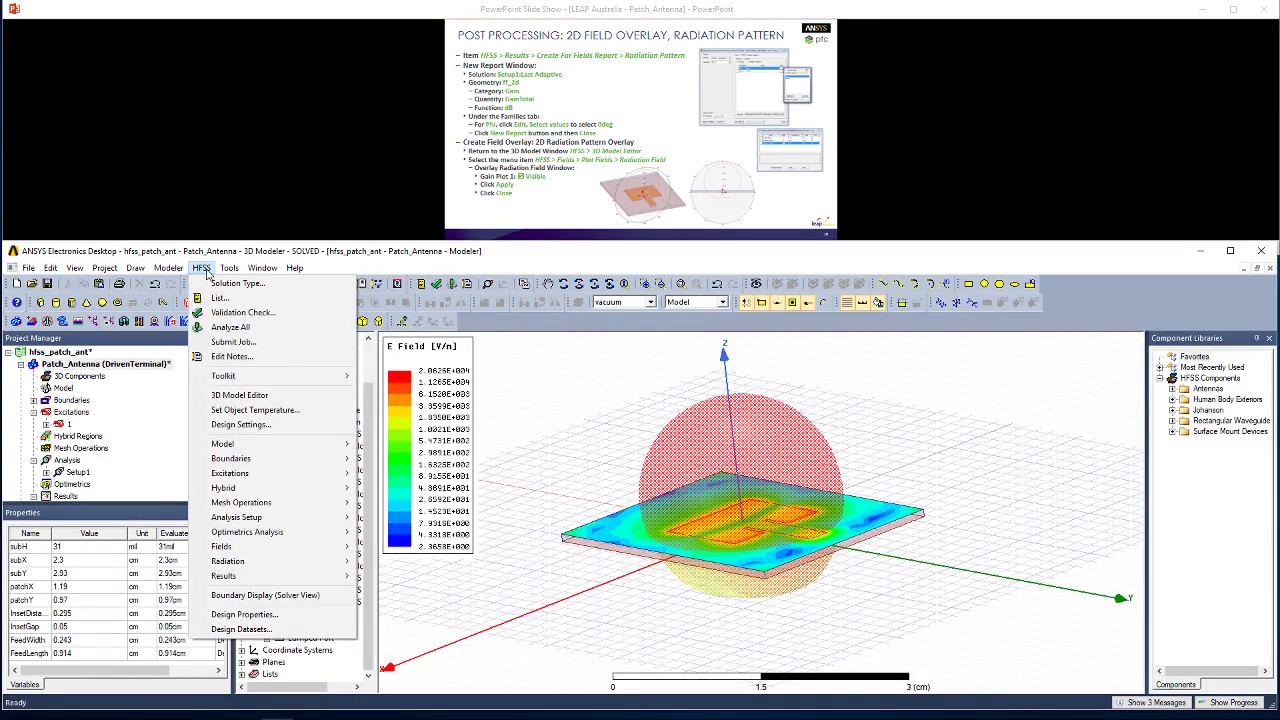
pyautogui.moveTo(306, 552)
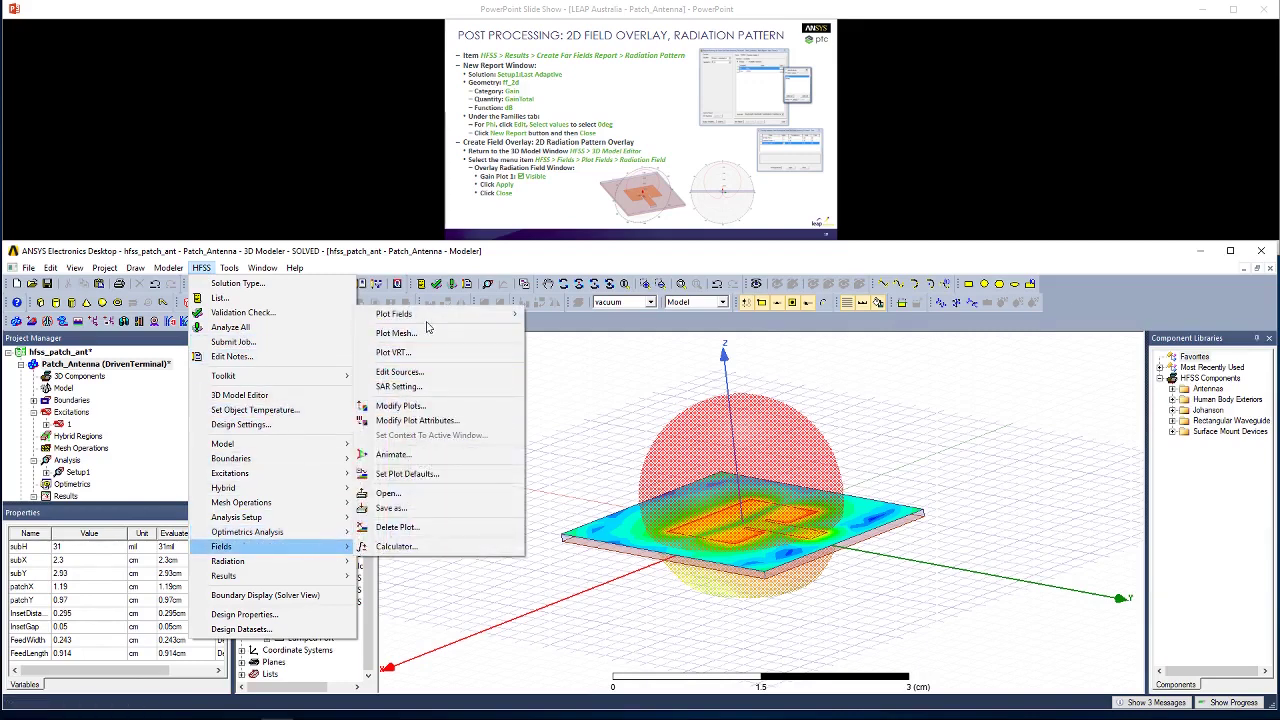
pyautogui.moveTo(432, 316)
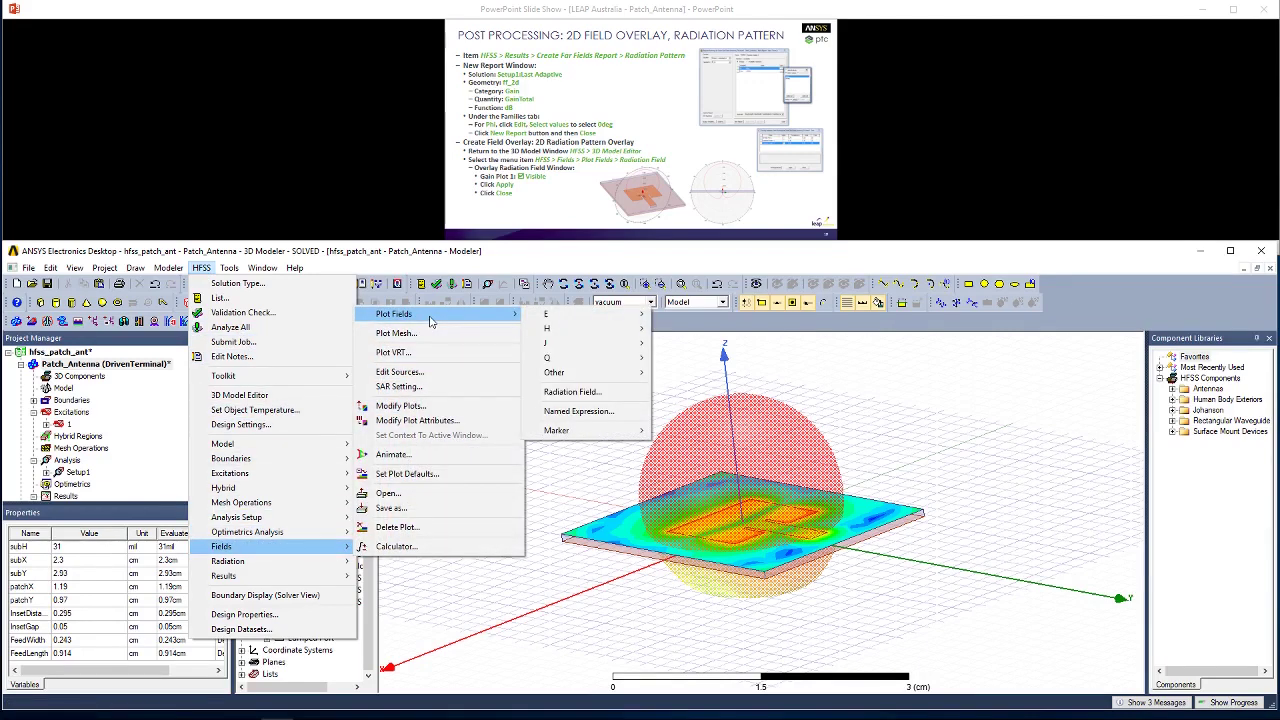
pyautogui.click(580, 392)
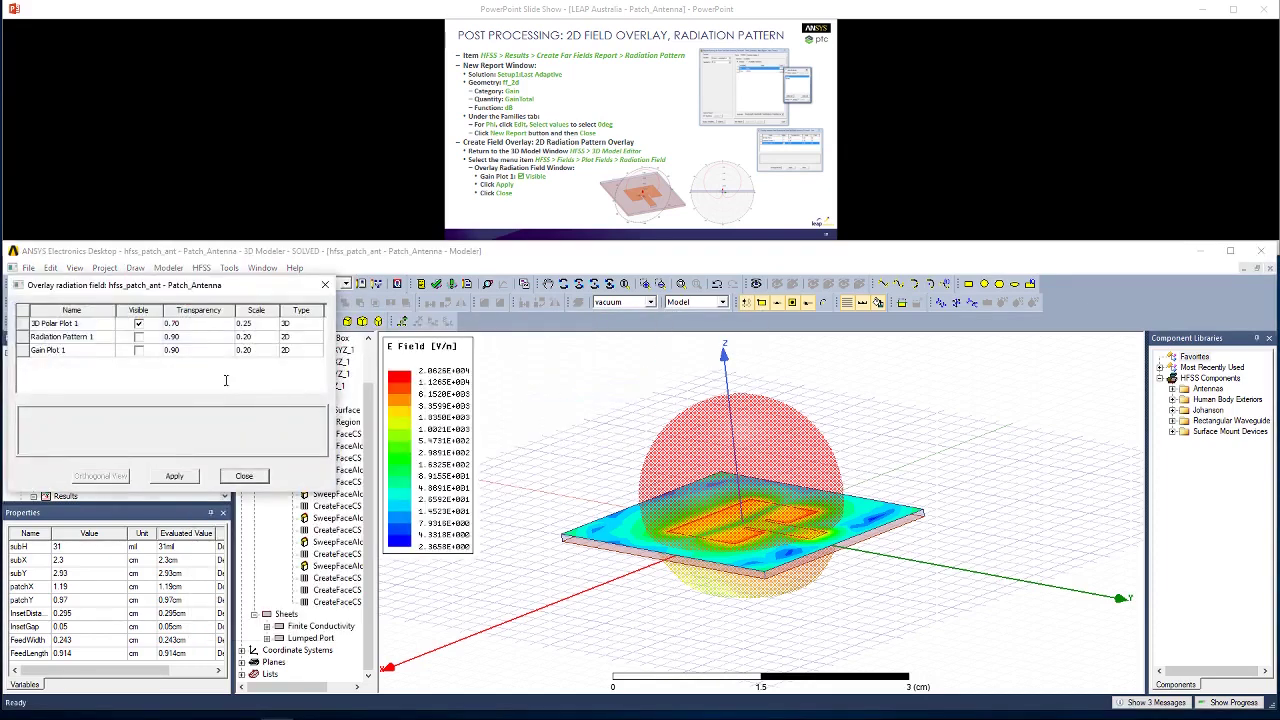
pyautogui.click(138, 340)
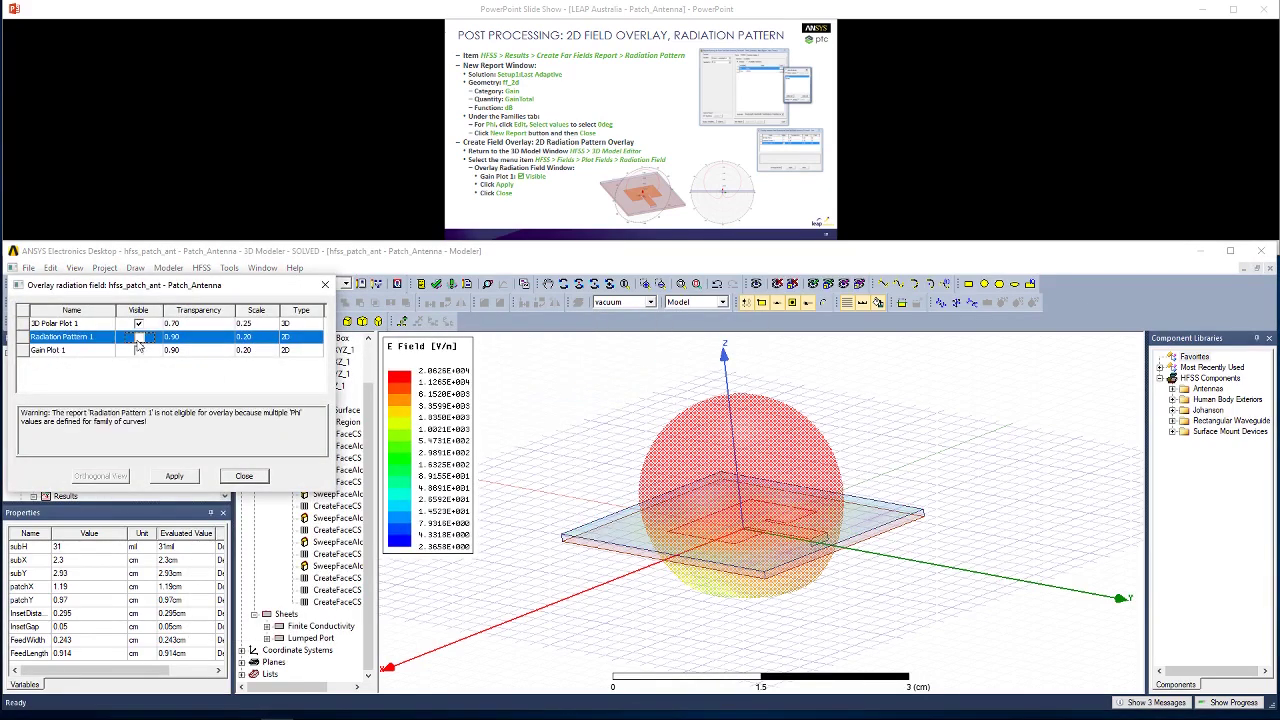
pyautogui.click(139, 350)
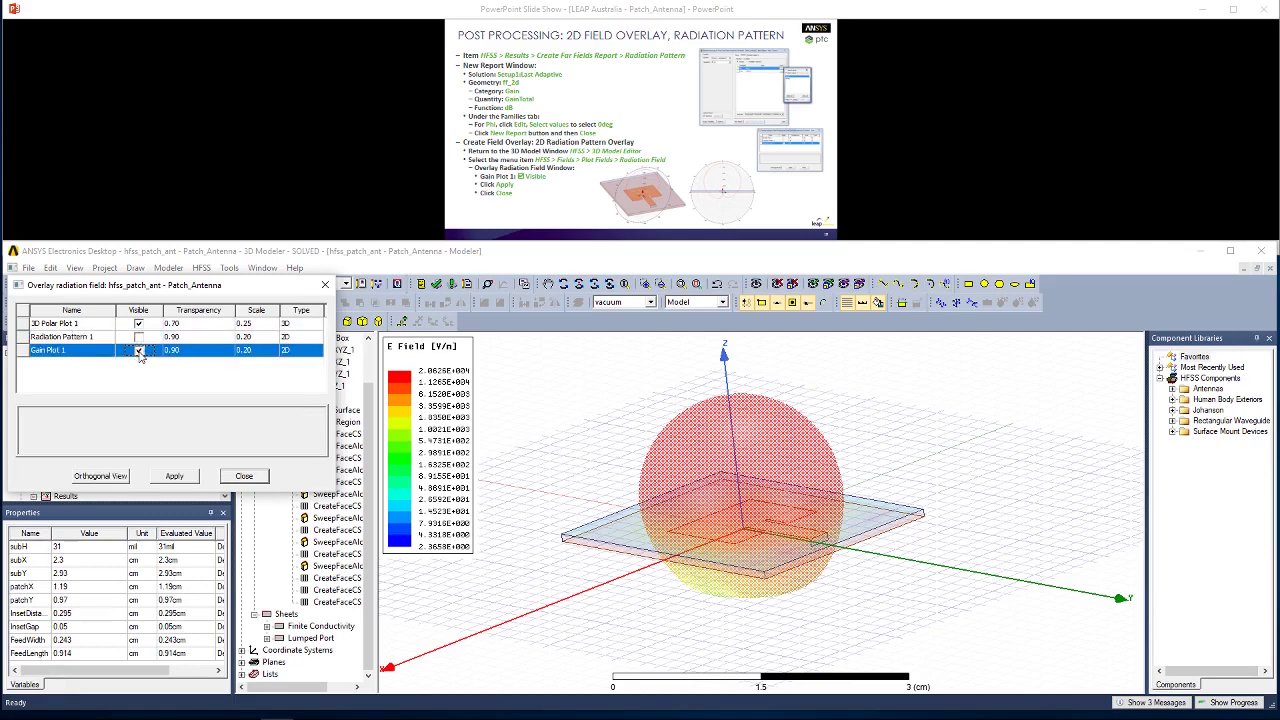
pyautogui.click(139, 325)
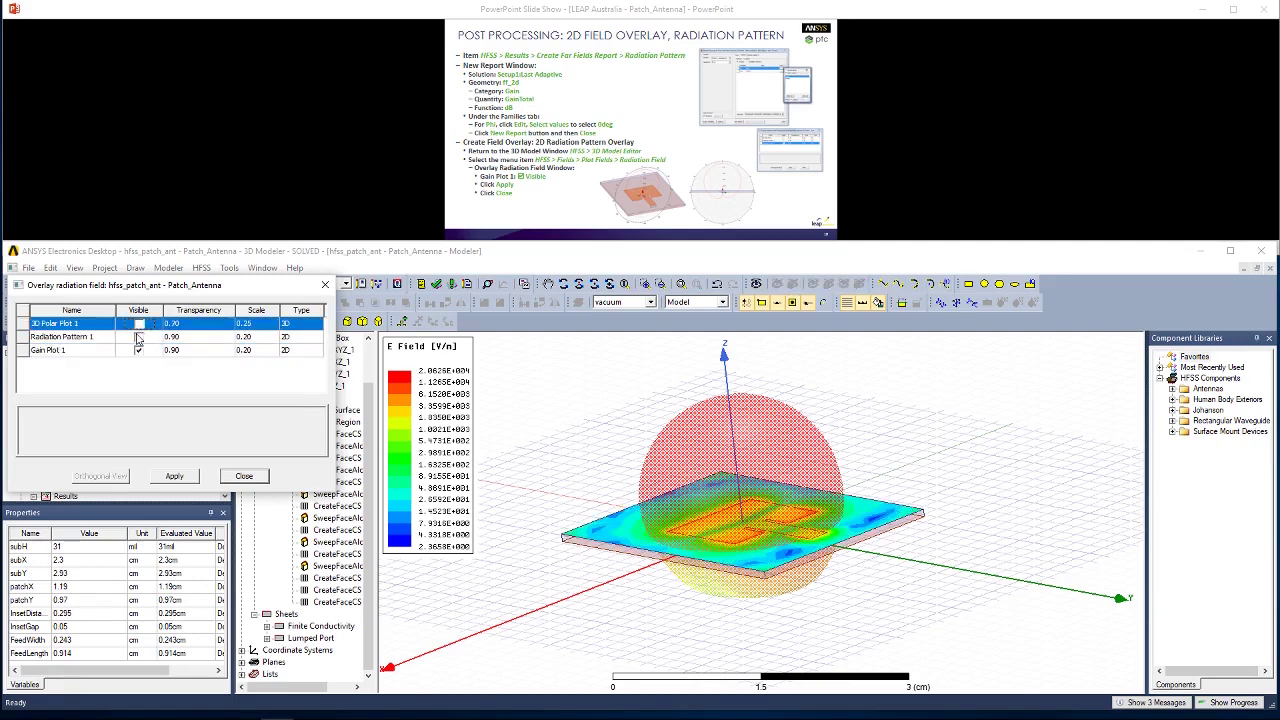
pyautogui.click(139, 350)
pyautogui.click(172, 477)
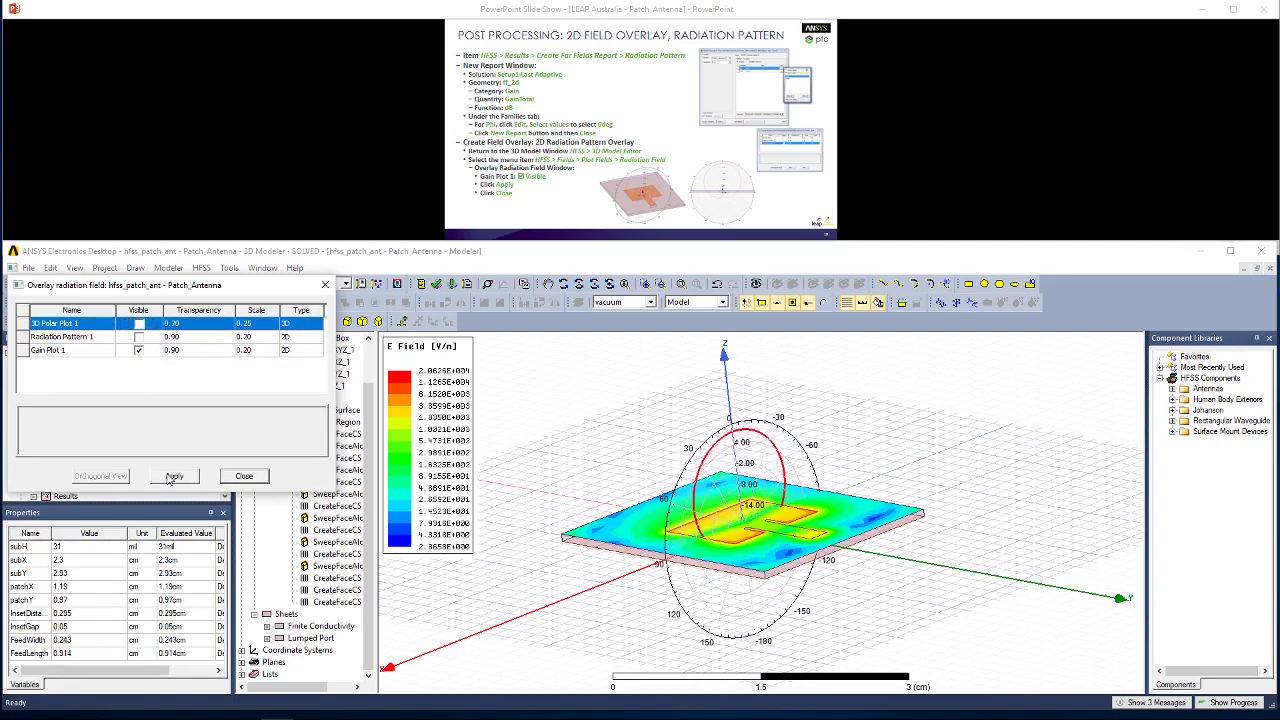
pyautogui.keyDown('alt'); pyautogui.moveTo(792, 480); pyautogui.dragTo(726, 468); pyautogui.keyUp('alt')
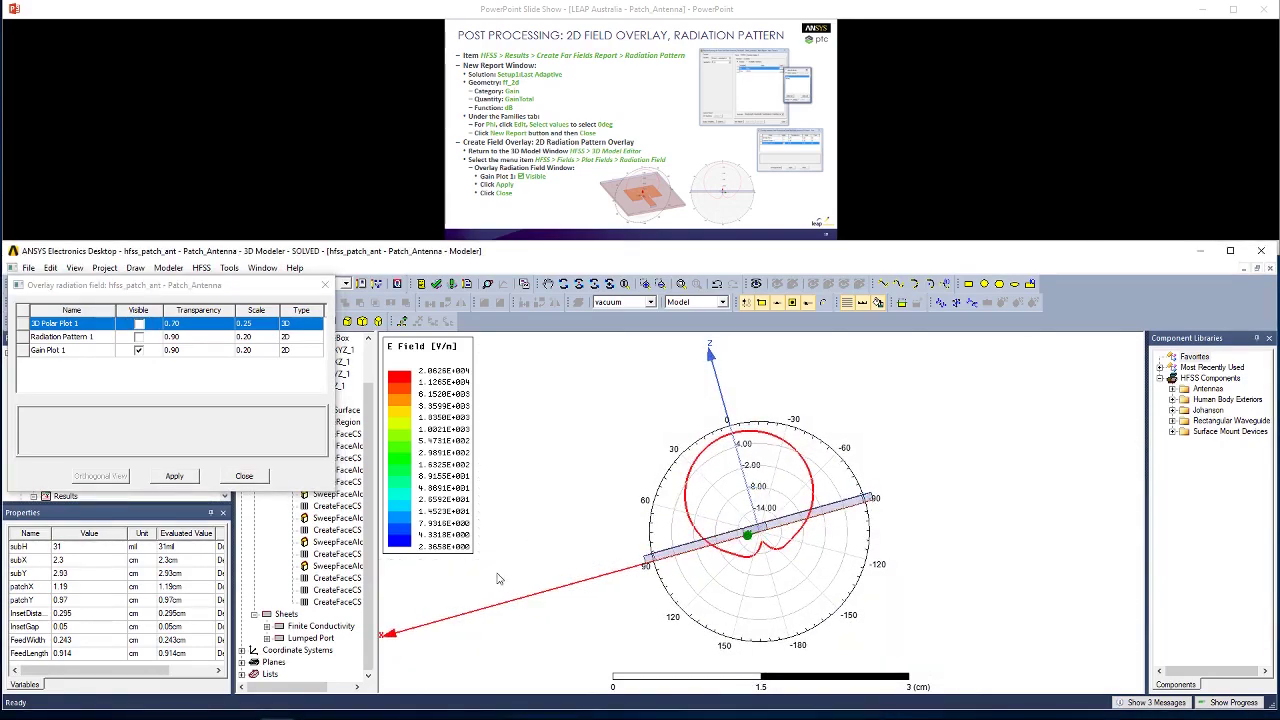
pyautogui.moveTo(498, 580)
pyautogui.keyDown('alt'); pyautogui.mouseDown()
pyautogui.moveTo(520, 560)
pyautogui.moveTo(492, 577)
pyautogui.mouseUp(); pyautogui.keyUp('alt')
# Re-enable the 3D Polar Plot 1 sphere and scale the Gain Plot 1 overlay to 0.25.
pyautogui.click(139, 324)
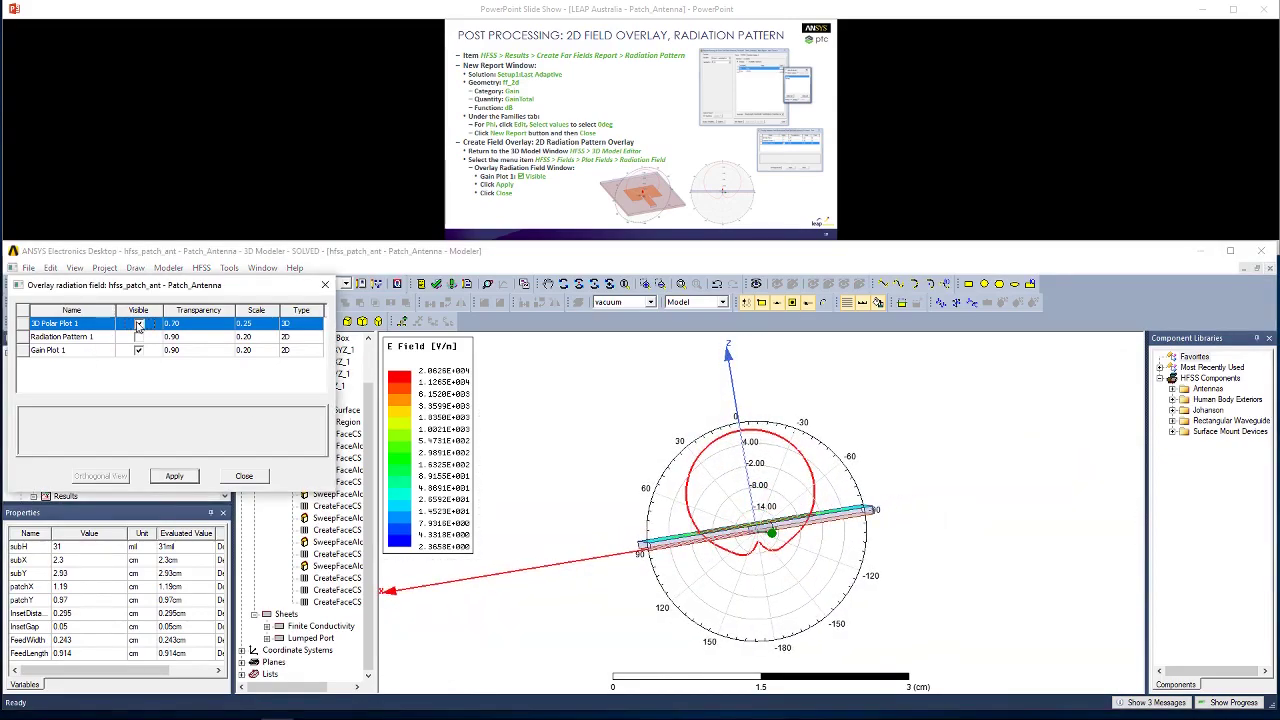
pyautogui.click(174, 476)
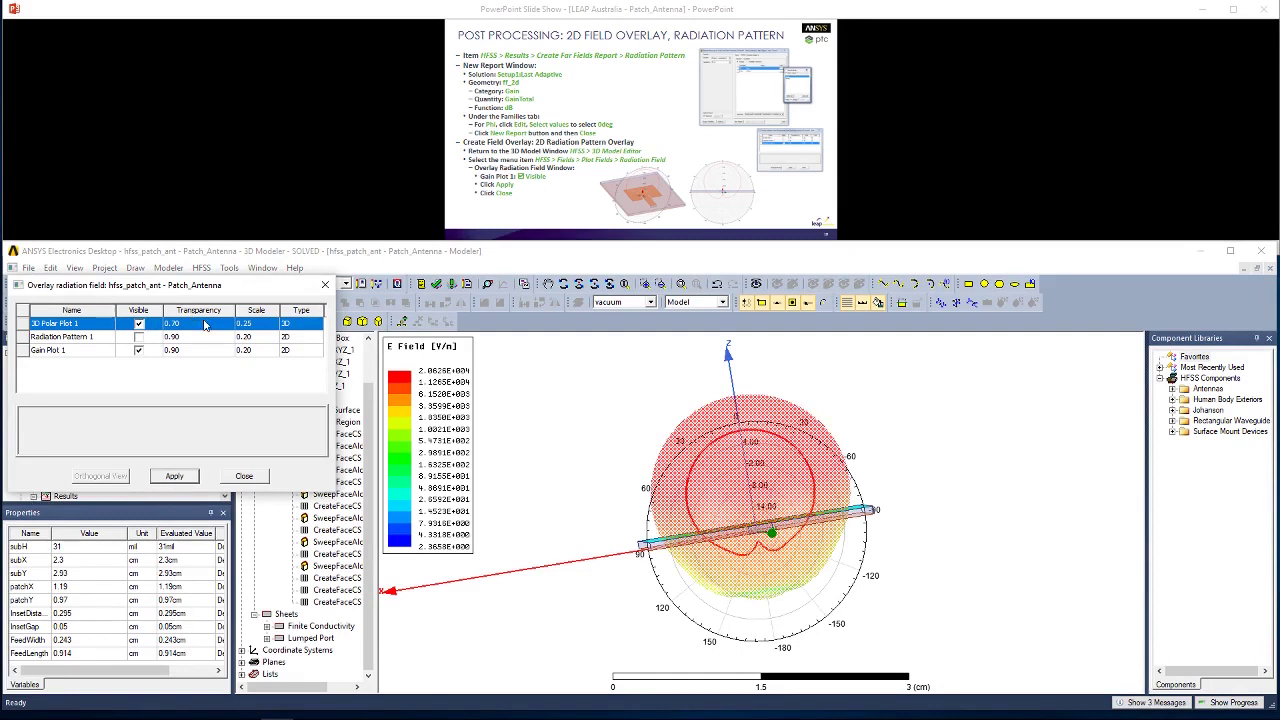
pyautogui.click(257, 351)
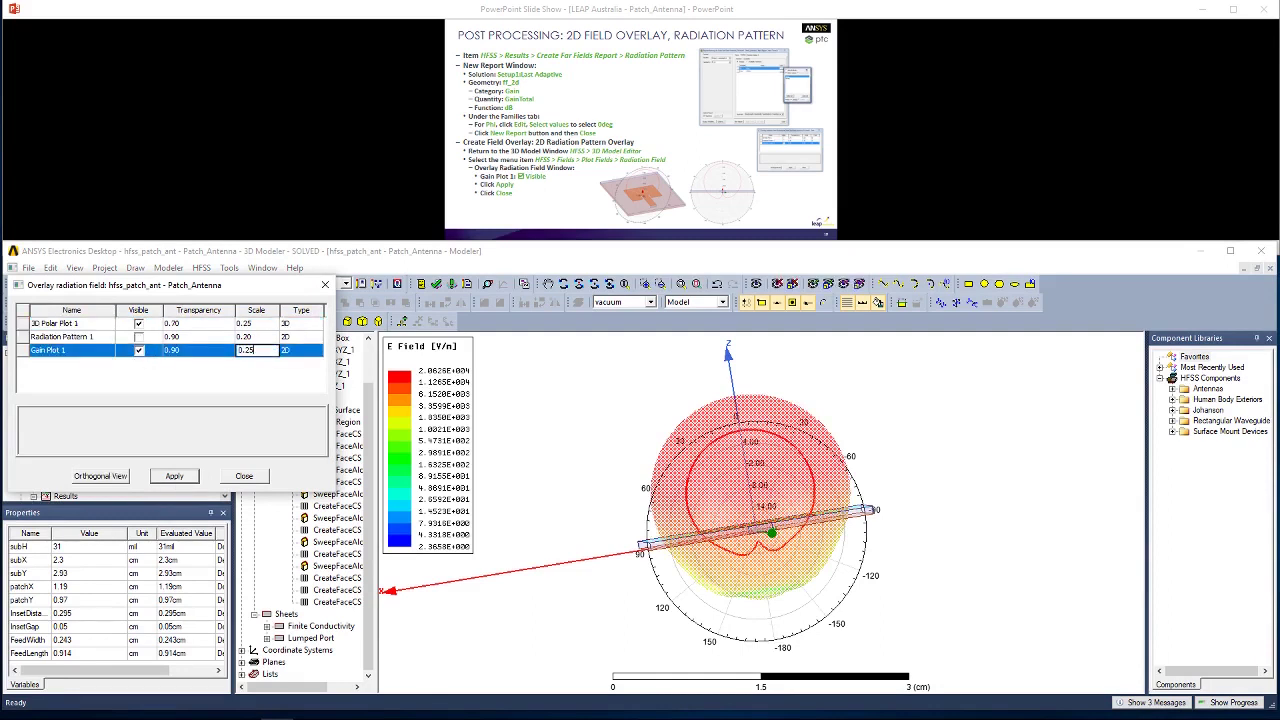
pyautogui.click(176, 475)
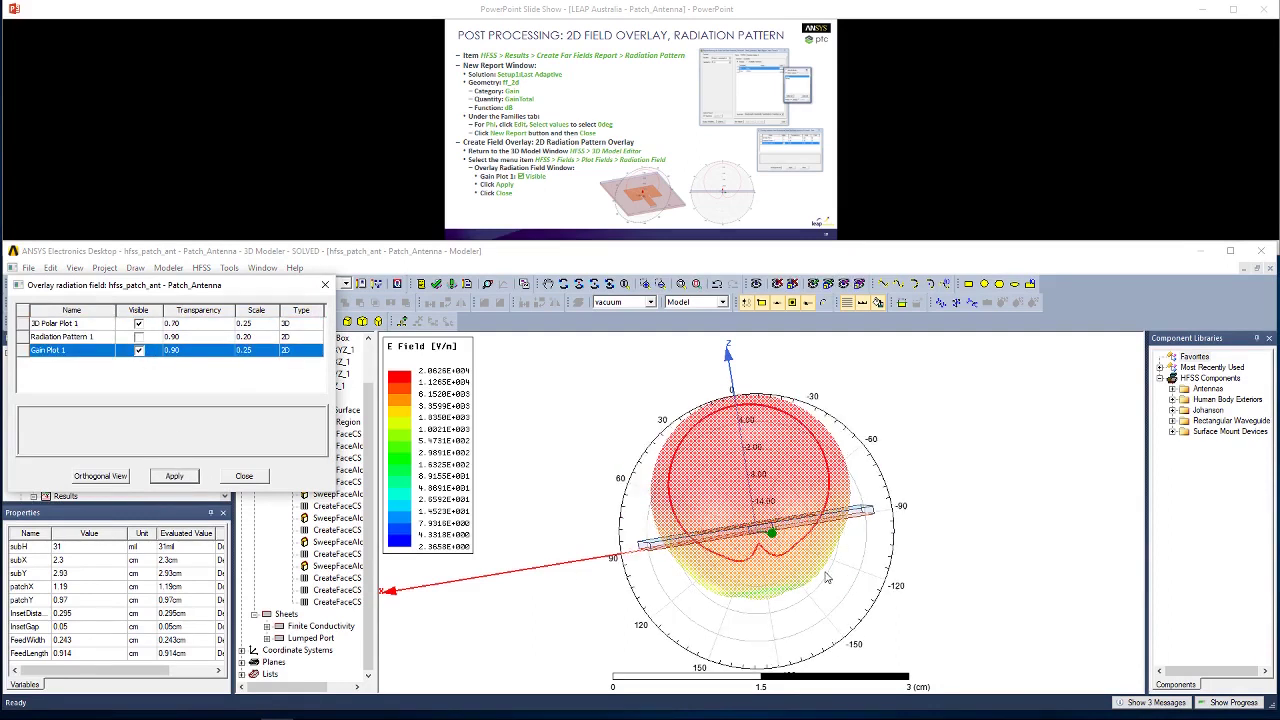
pyautogui.keyDown('alt'); pyautogui.moveTo(807, 573); pyautogui.dragTo(896, 573); pyautogui.keyUp('alt')
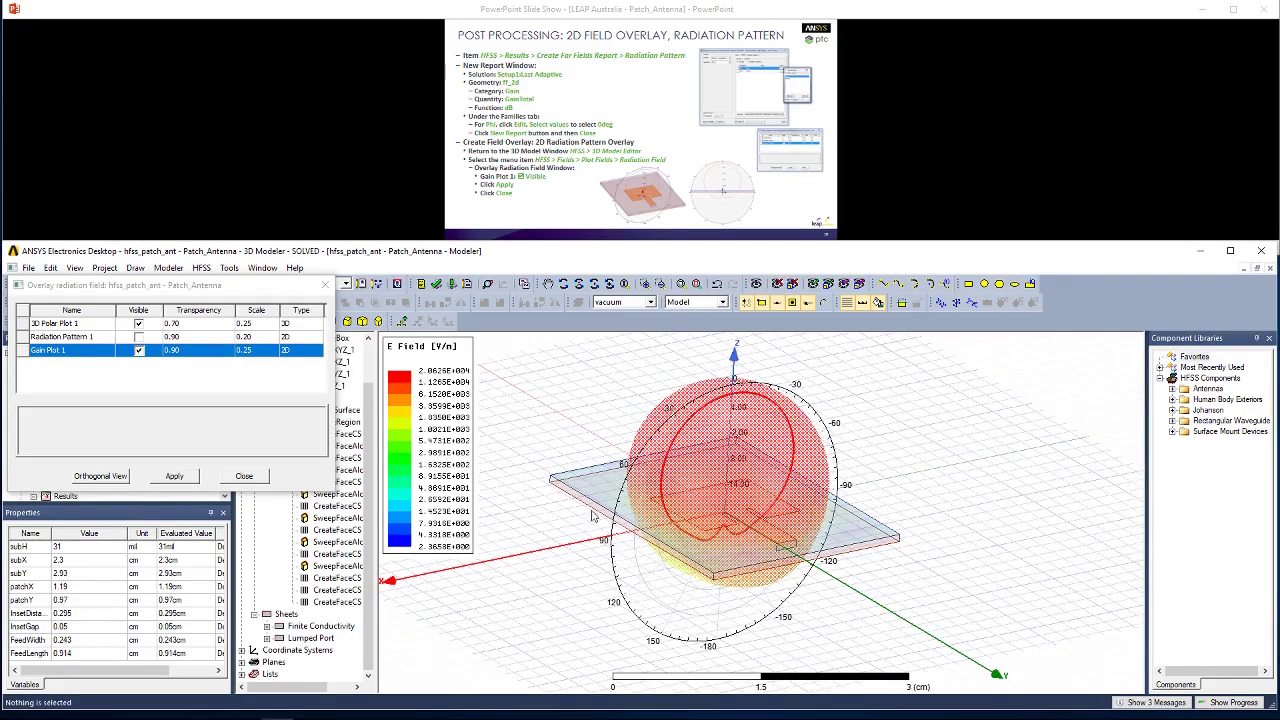
pyautogui.hotkey('alt', 'Tab')
pyautogui.press('Right')
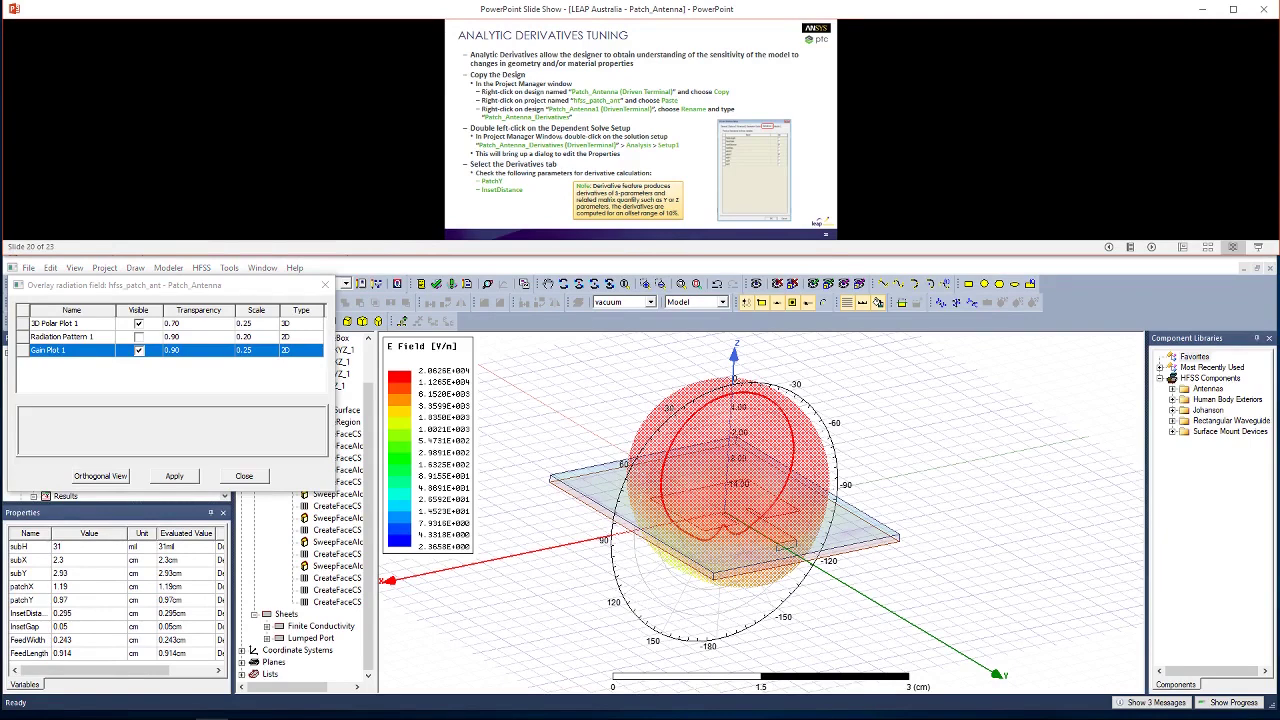
# Close the overlay settings and paste a copy of Patch_Antenna into the hfss_patch_ant project.
pyautogui.click(244, 475)
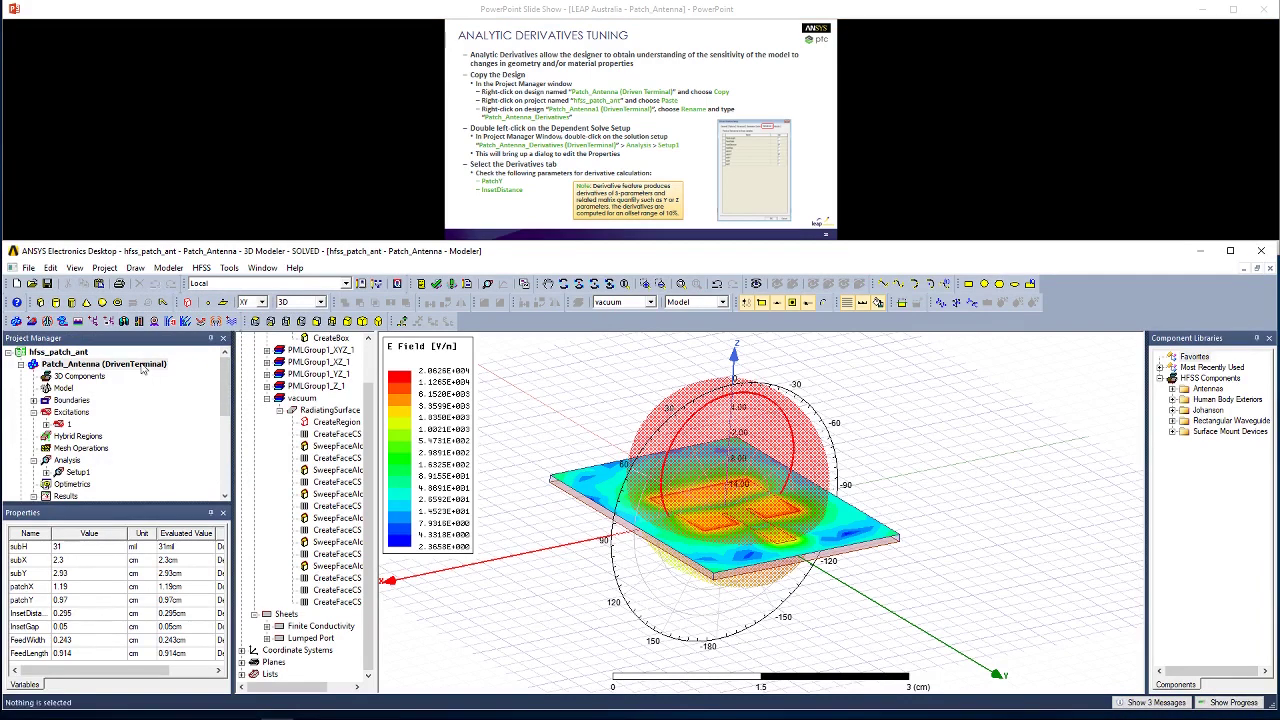
pyautogui.click(21, 365)
pyautogui.rightClick(44, 374)
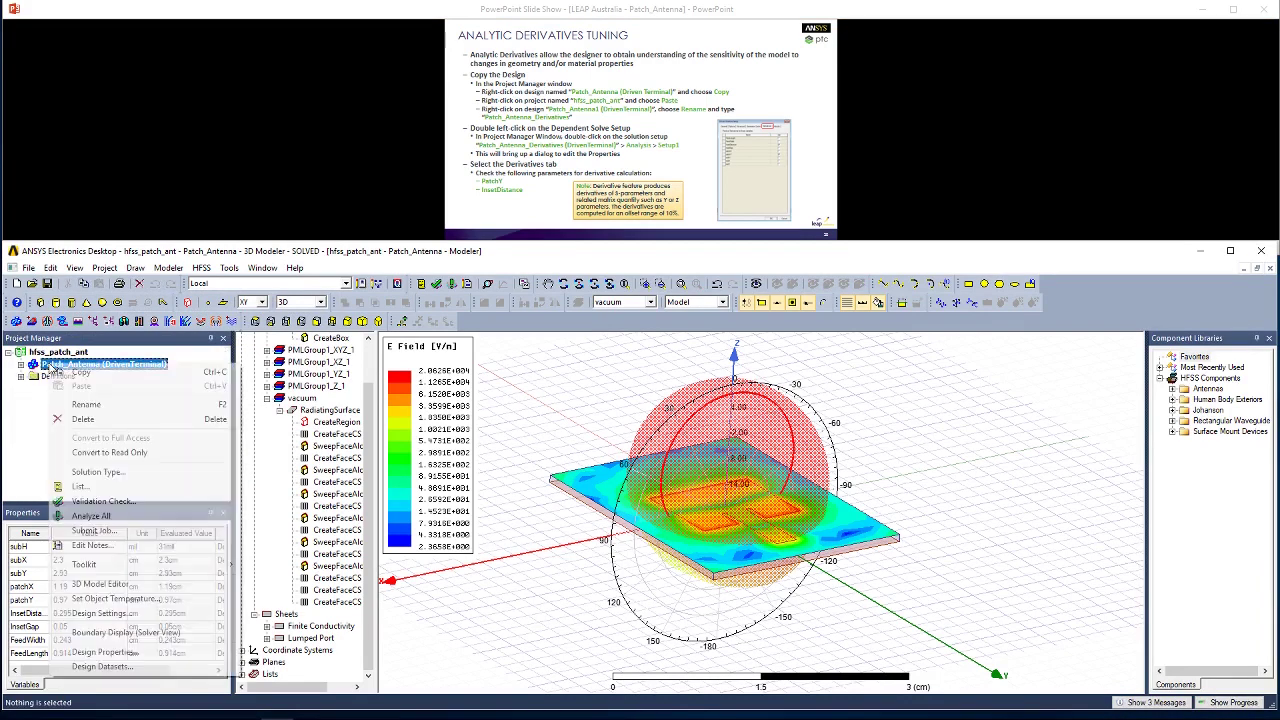
pyautogui.click(62, 371)
pyautogui.click(57, 353)
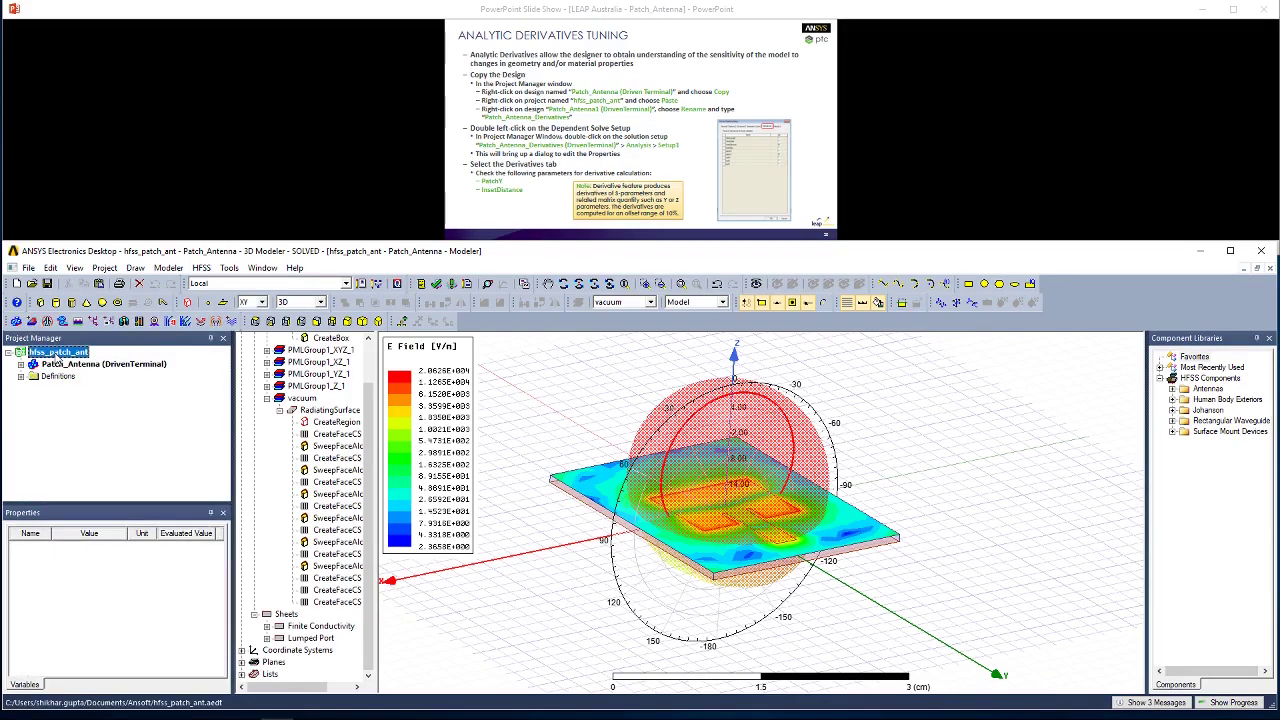
pyautogui.rightClick(55, 356)
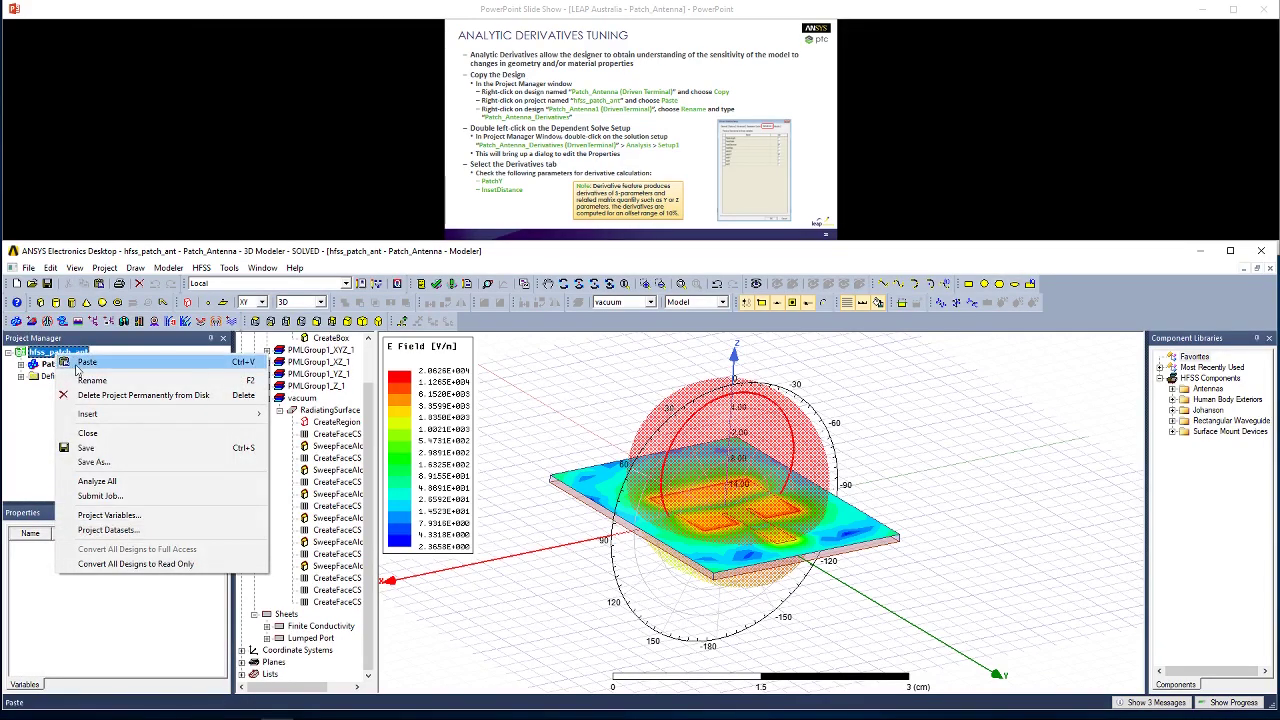
pyautogui.click(77, 366)
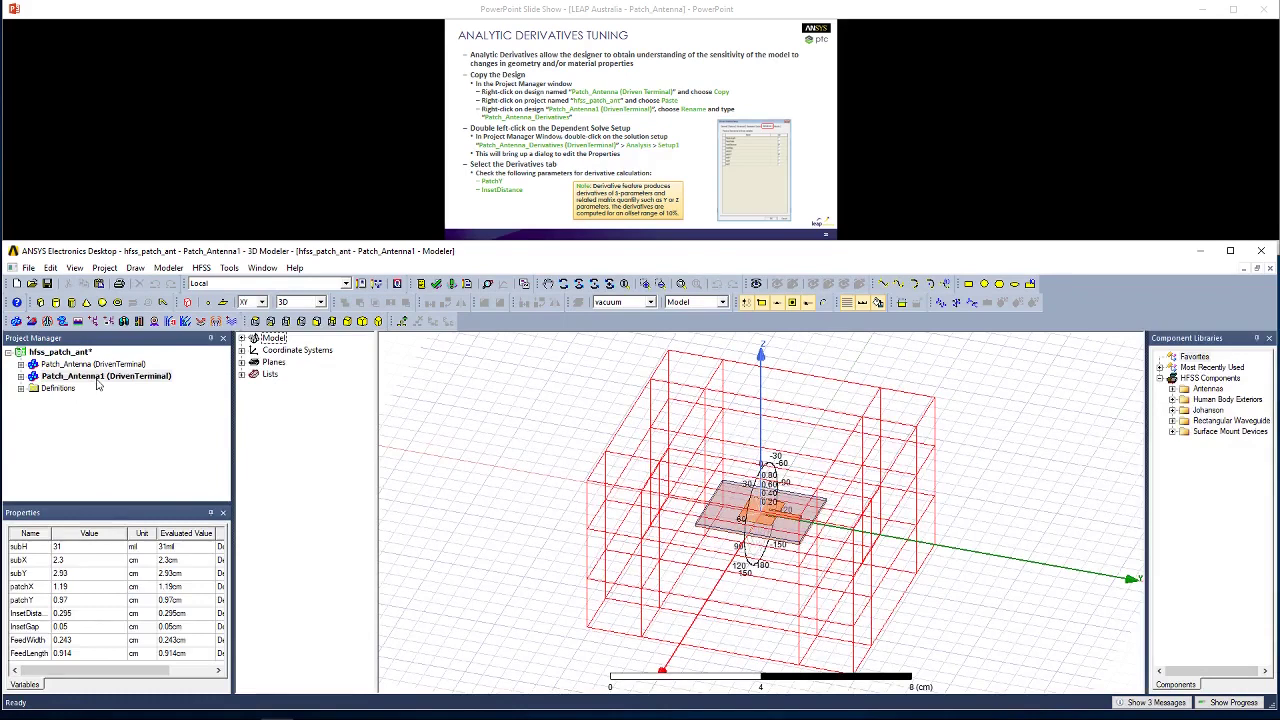
# Rename the copy Patch_Antenna1 to Patch_Antenna_Derivatives and save the project.
pyautogui.click(97, 381)
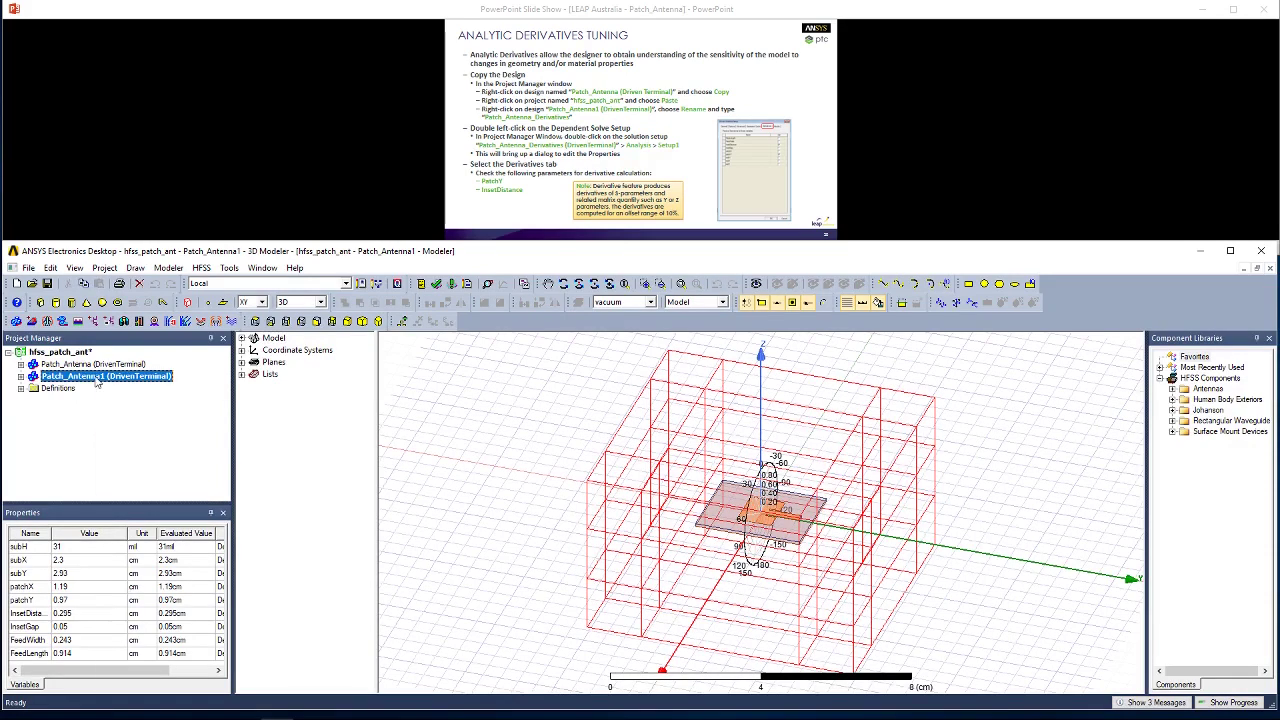
pyautogui.rightClick(97, 381)
pyautogui.click(105, 417)
pyautogui.click(112, 376)
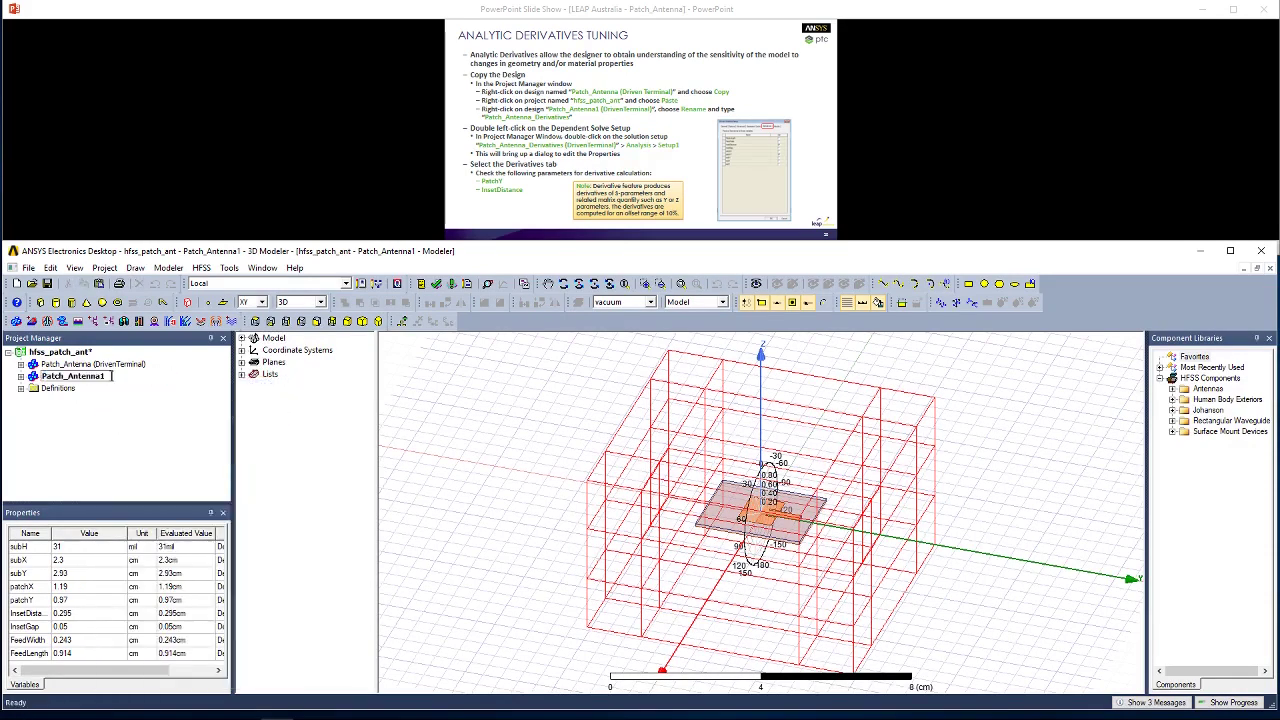
pyautogui.press('BackSpace')
pyautogui.write('_Derivatives')
pyautogui.press('Return')
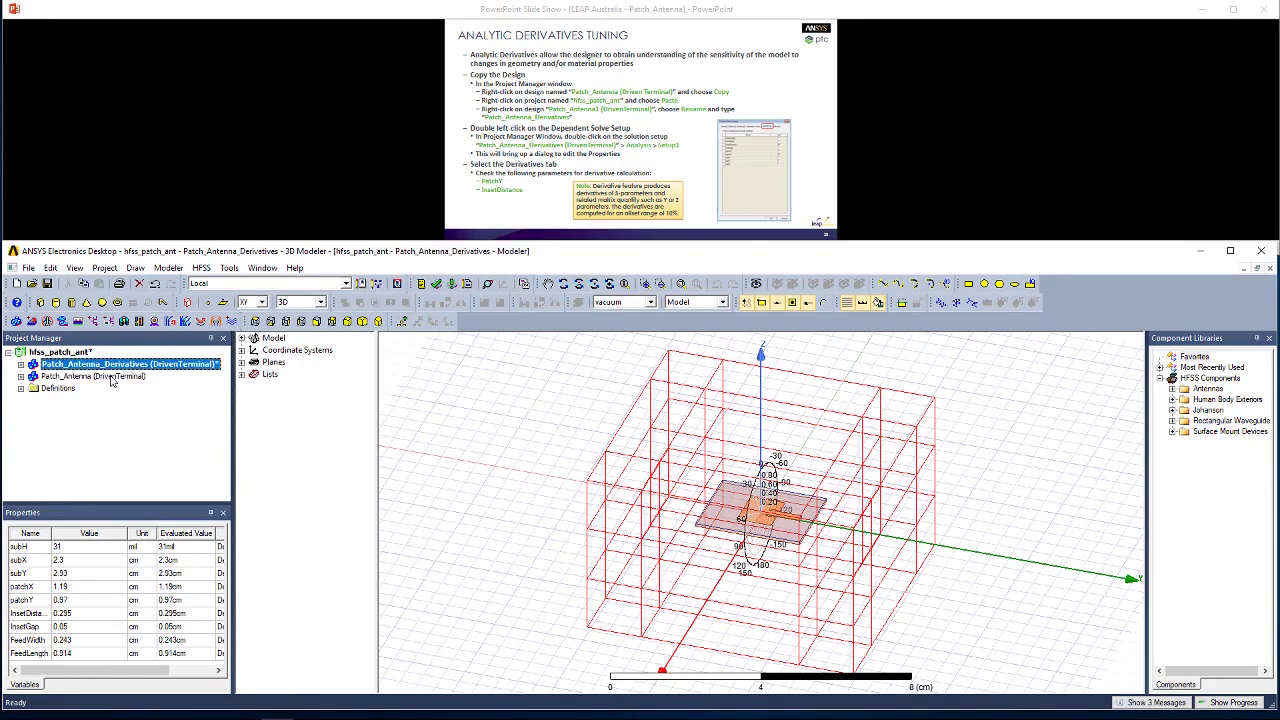
pyautogui.hotkey('ctrl', 's')
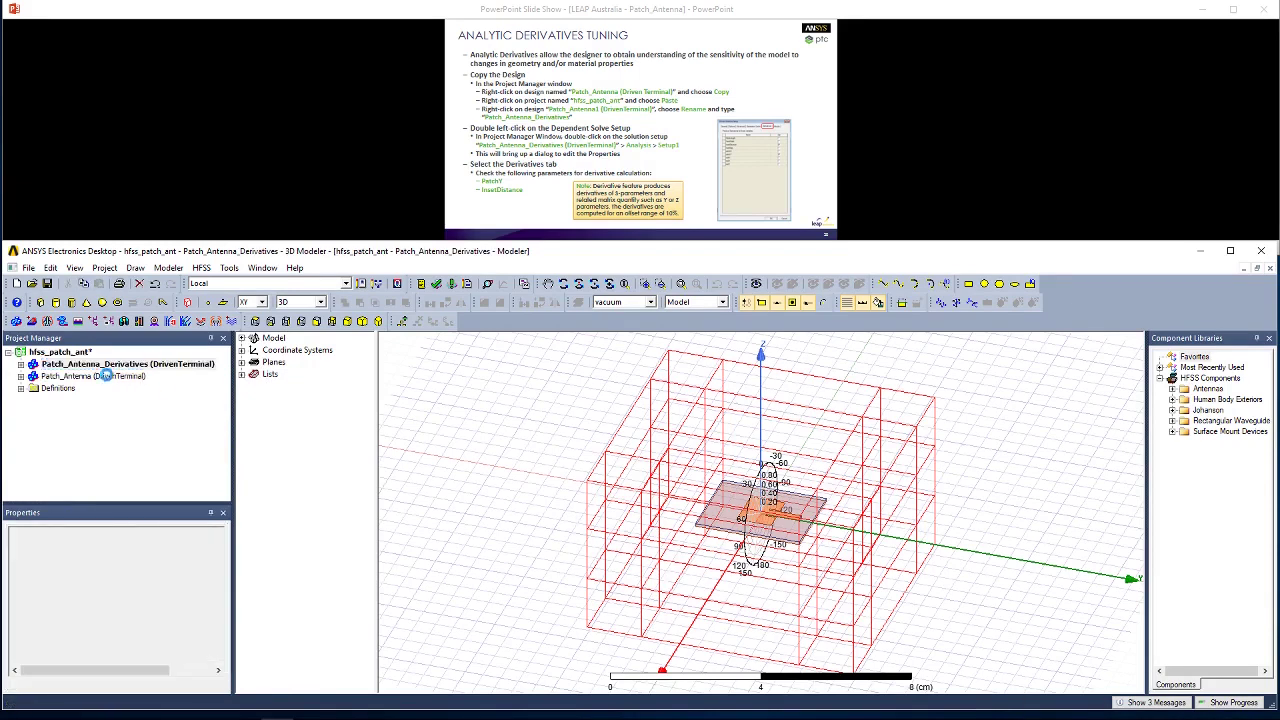
# In Setup1's Derivatives tab, enable derivatives for patchY and InsetDistance and confirm.
pyautogui.click(21, 365)
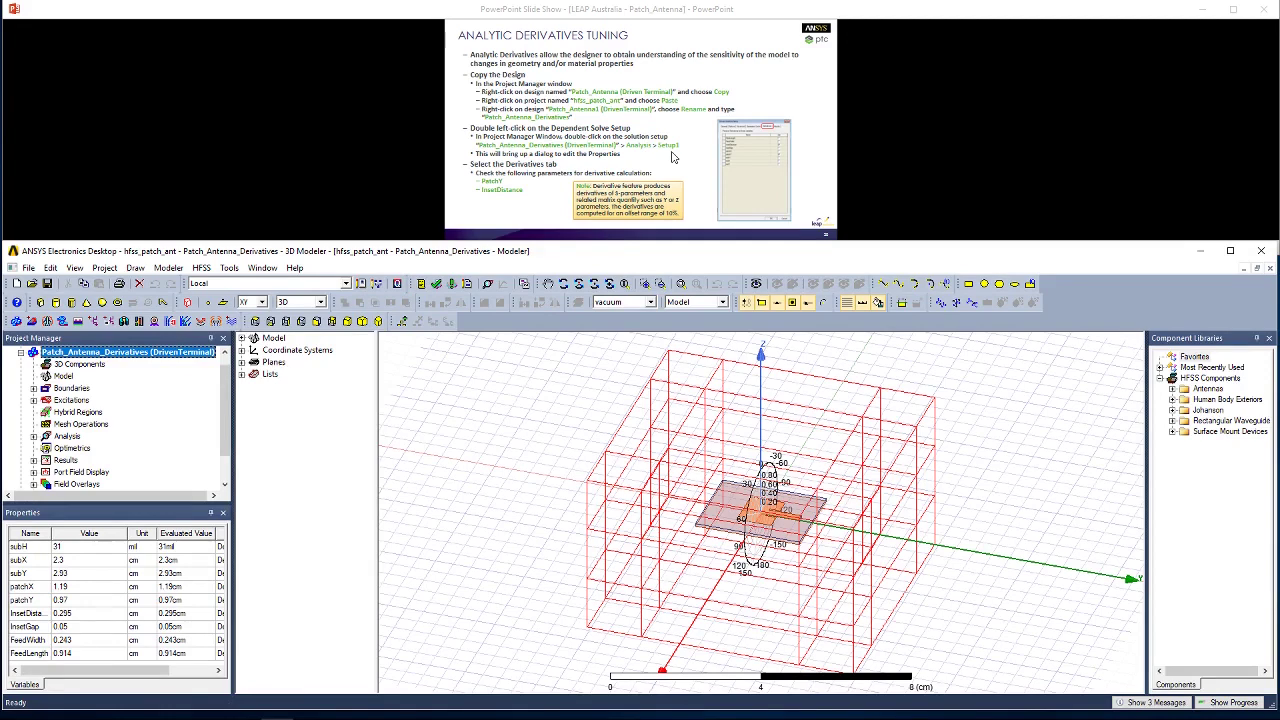
pyautogui.click(33, 436)
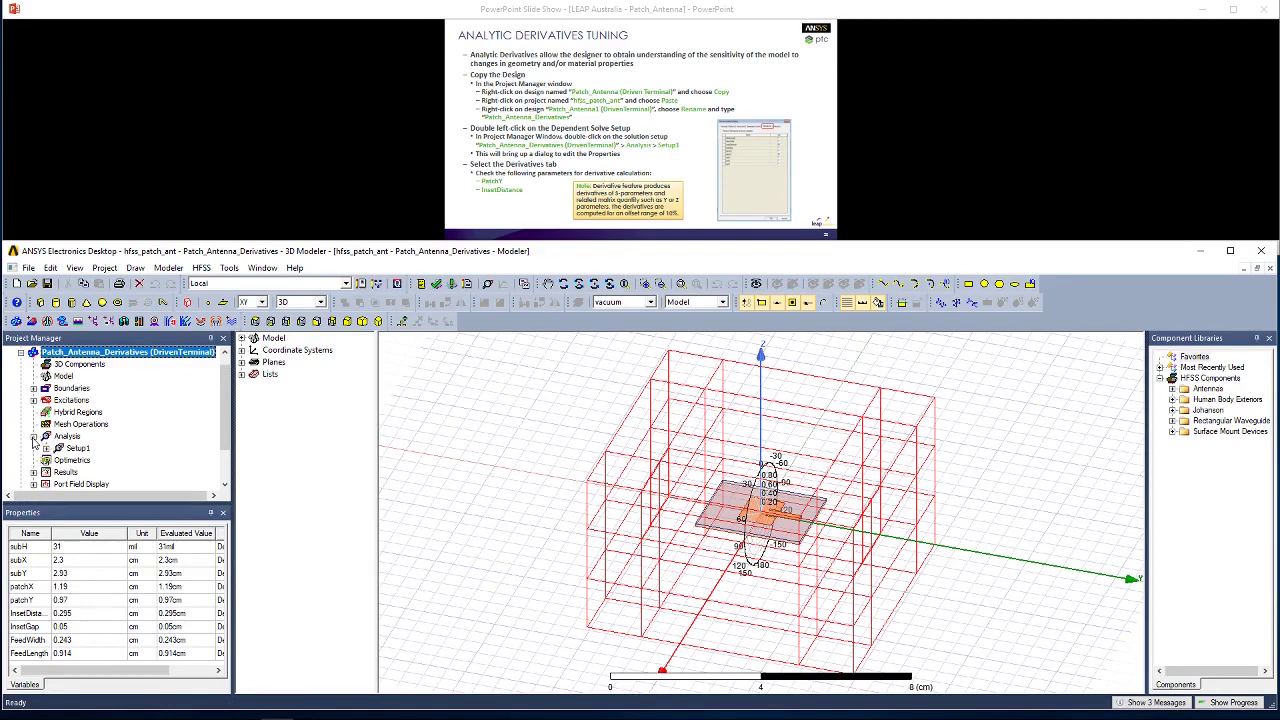
pyautogui.doubleClick(79, 449)
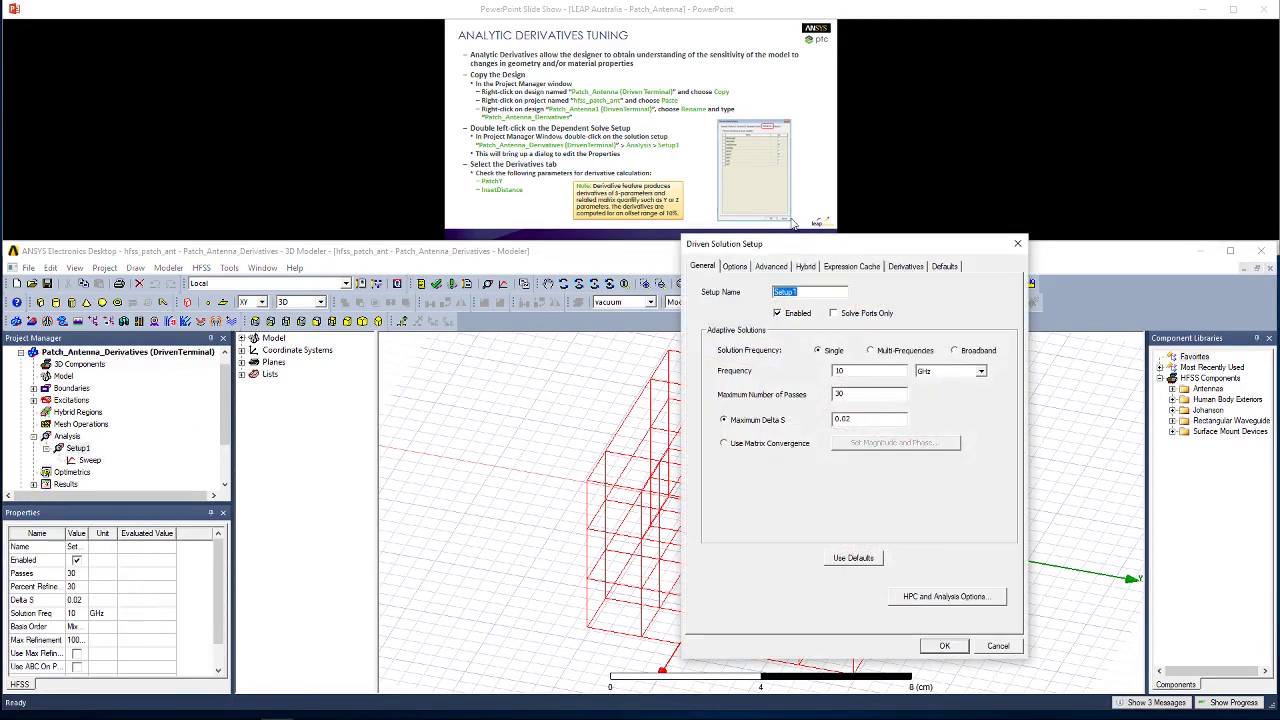
pyautogui.click(905, 267)
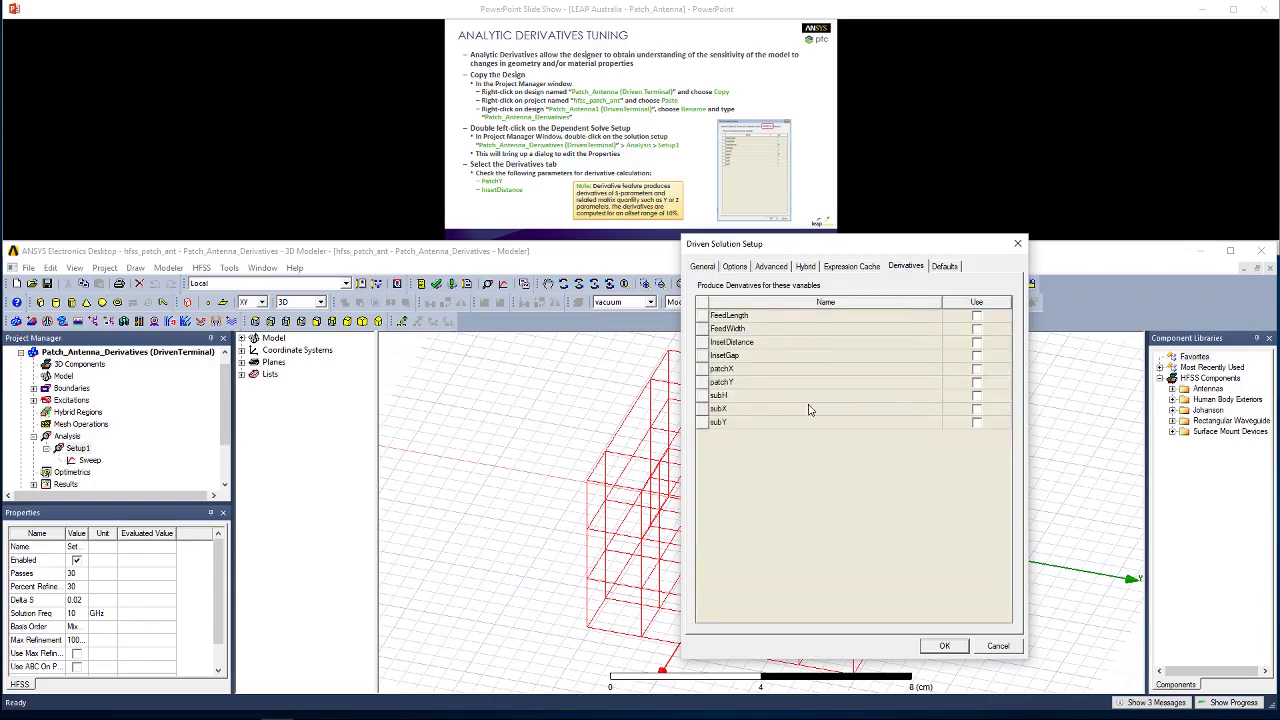
pyautogui.click(977, 383)
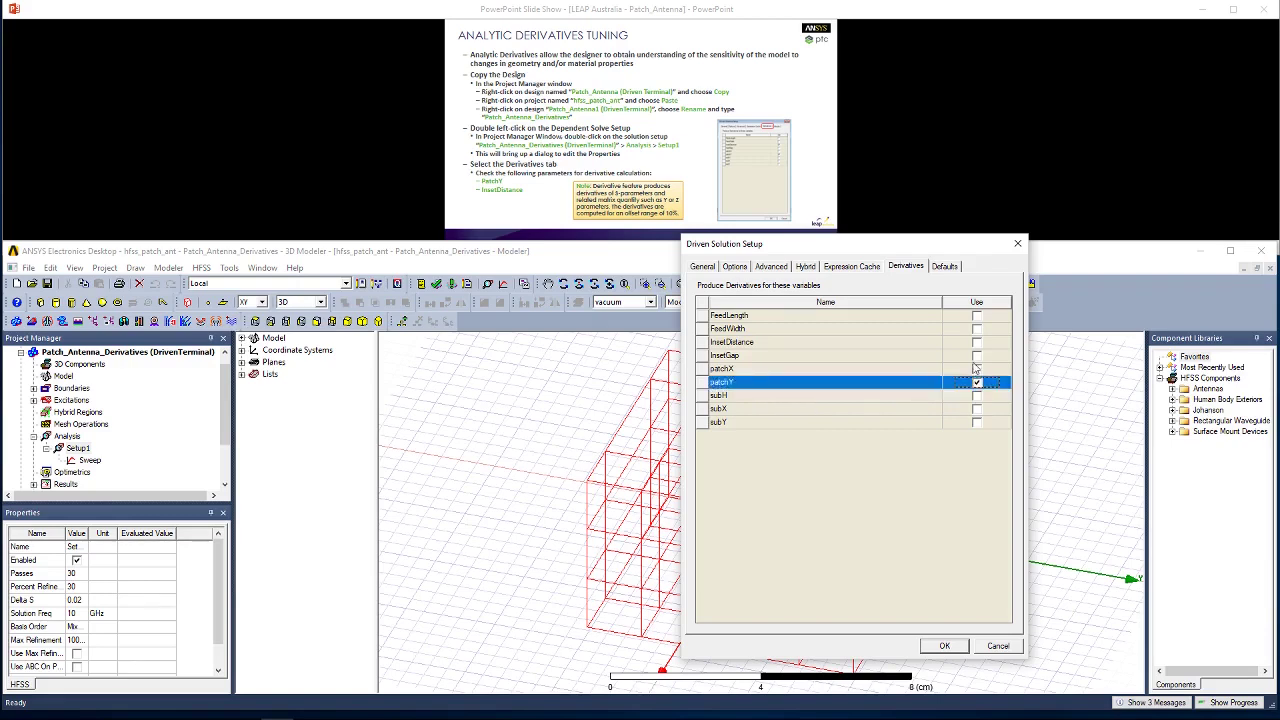
pyautogui.click(977, 343)
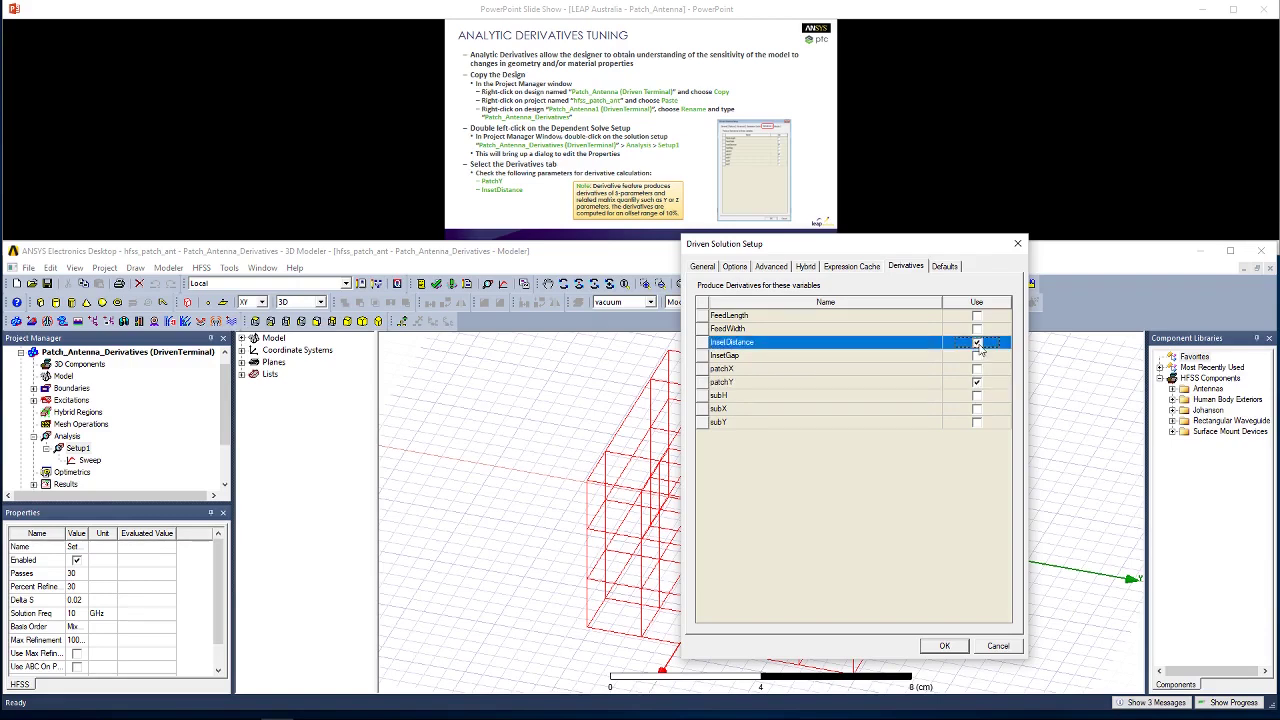
pyautogui.click(945, 646)
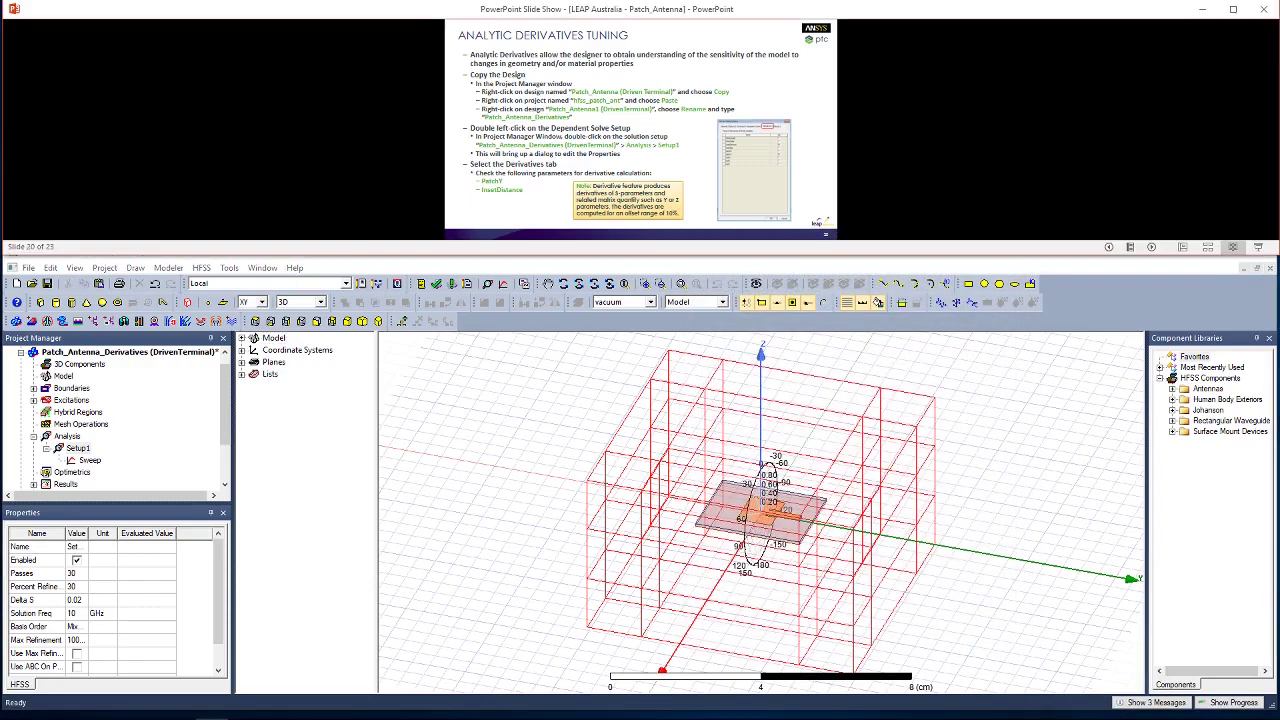
# Run Analyze All on Patch_Antenna_Derivatives, dismissing the validation check, then analyze again.
pyautogui.press('Right')
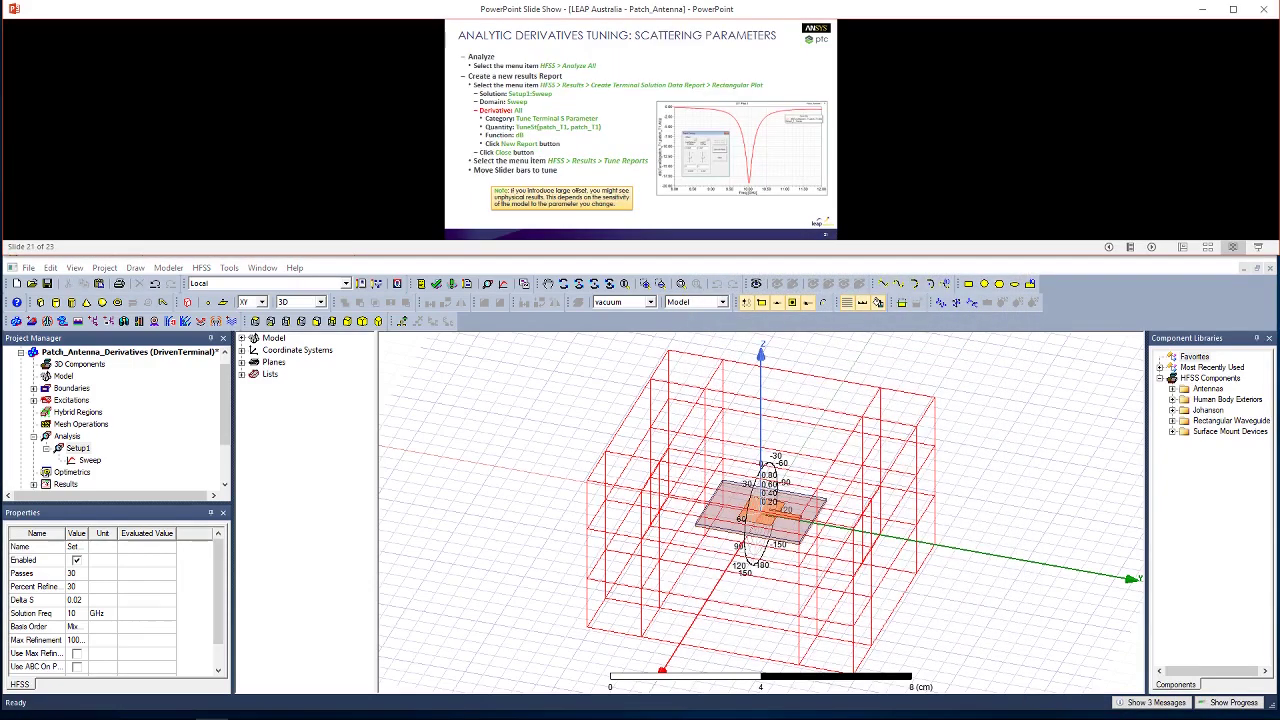
pyautogui.click(464, 421)
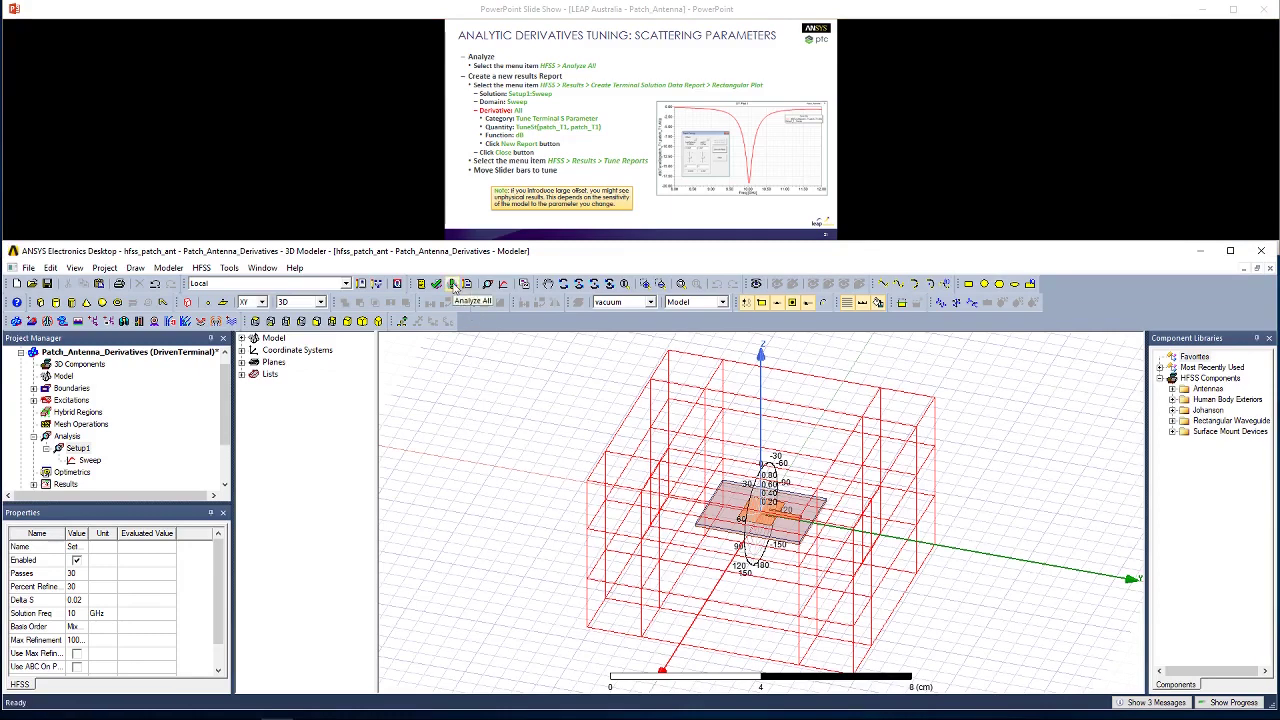
pyautogui.click(453, 285)
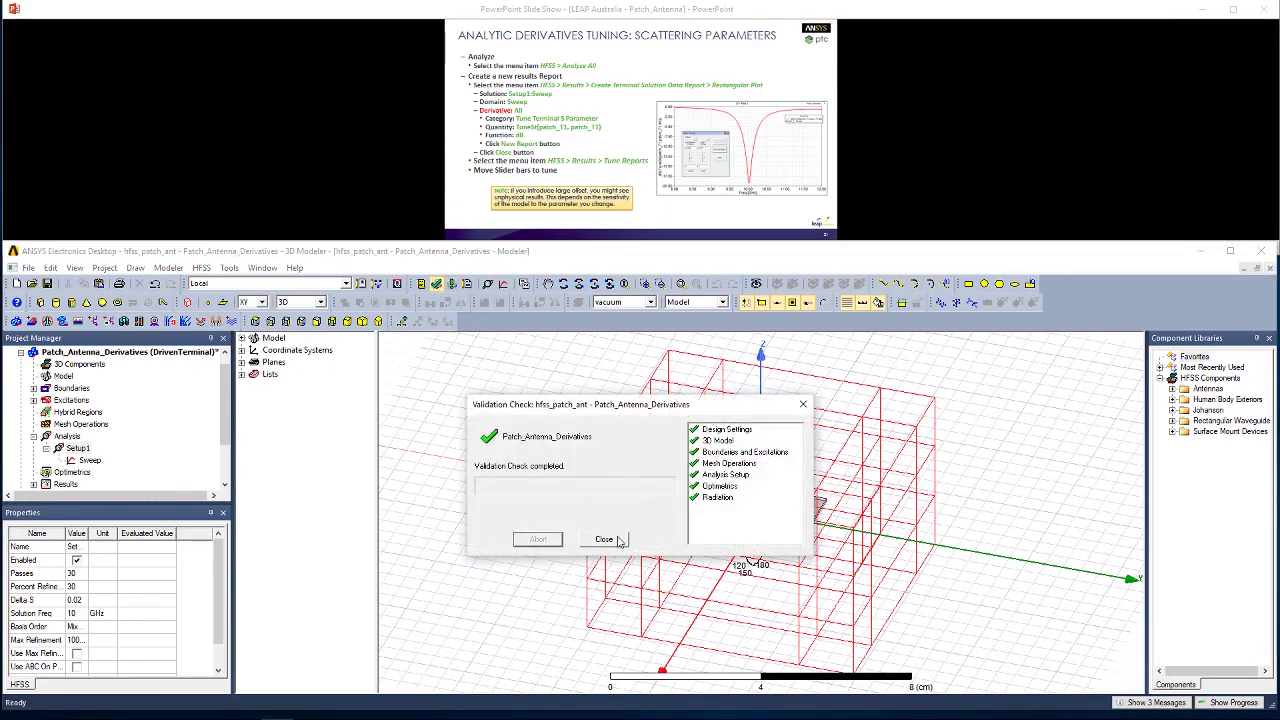
pyautogui.click(605, 540)
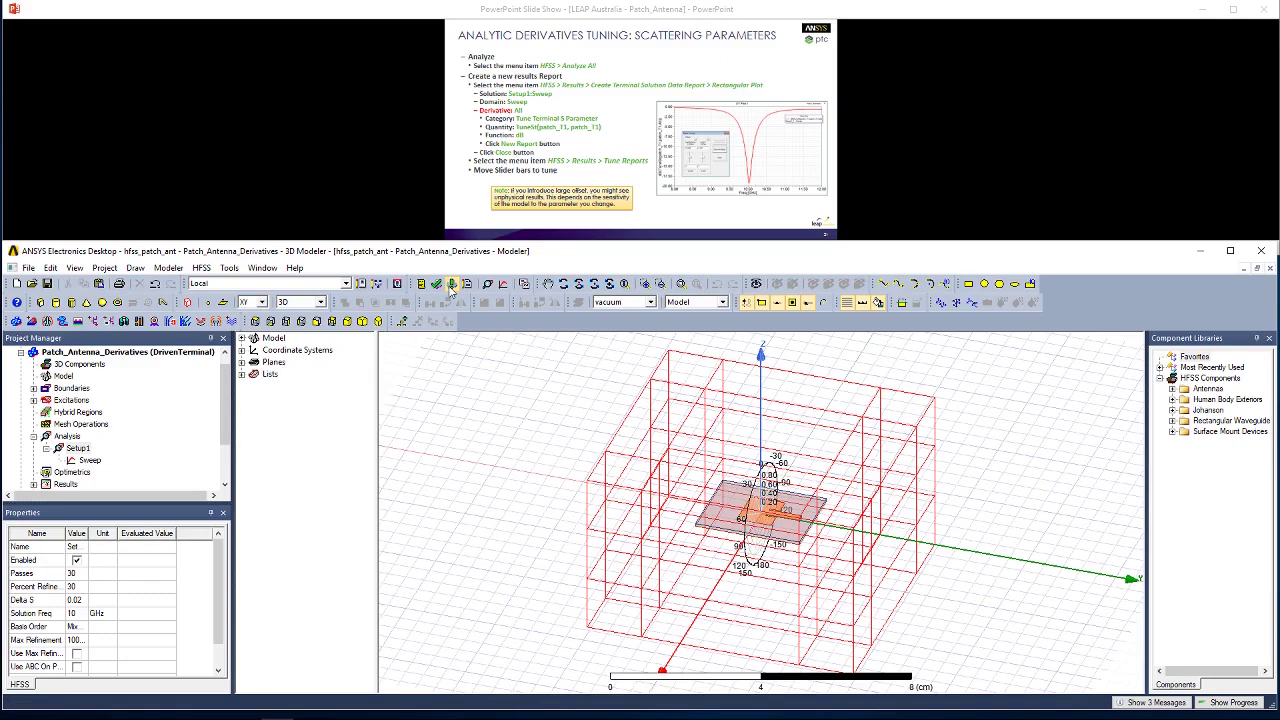
pyautogui.click(452, 285)
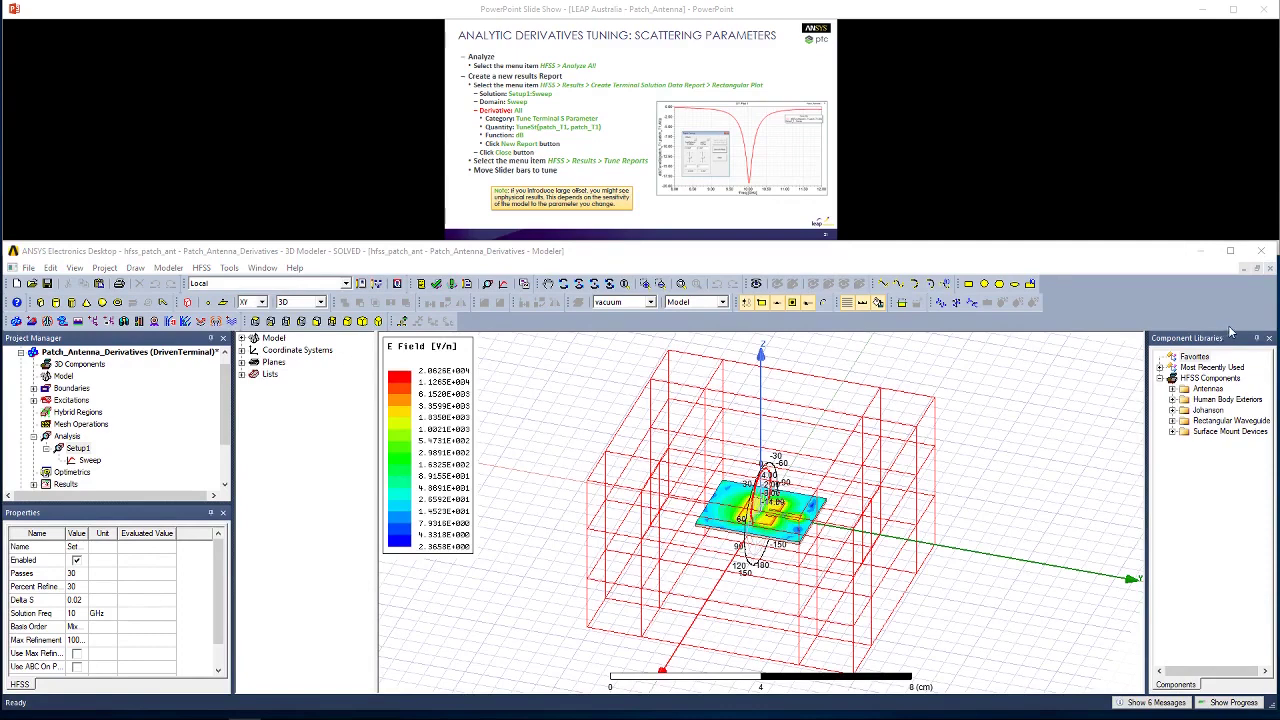
# Create a rectangular terminal report of dB Tune Terminal S Parameter with all derivatives.
pyautogui.click(201, 268)
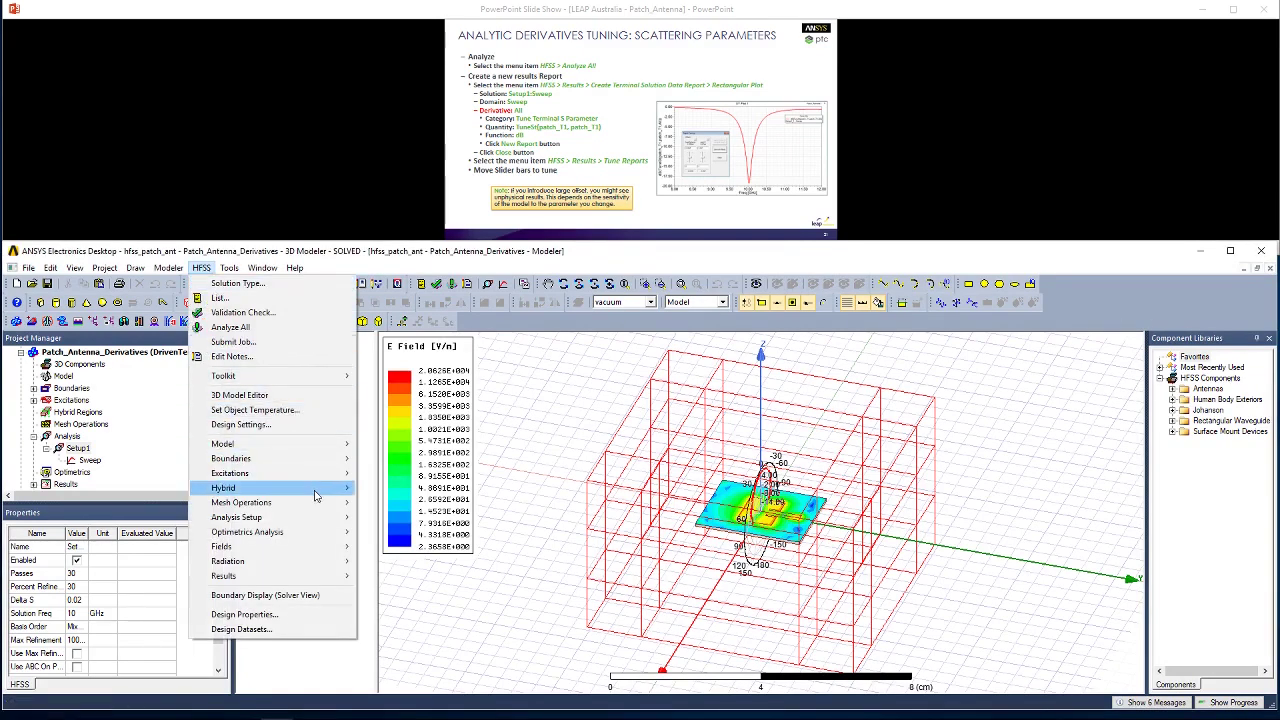
pyautogui.moveTo(325, 577)
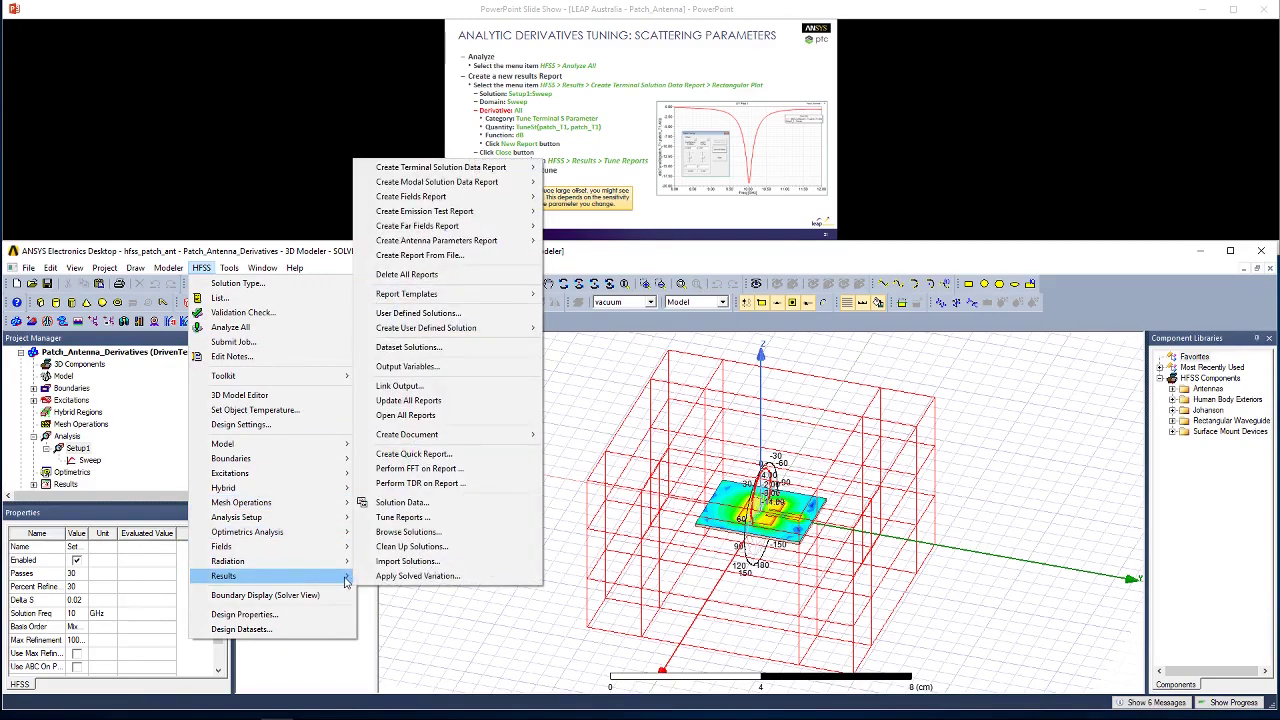
pyautogui.moveTo(495, 167)
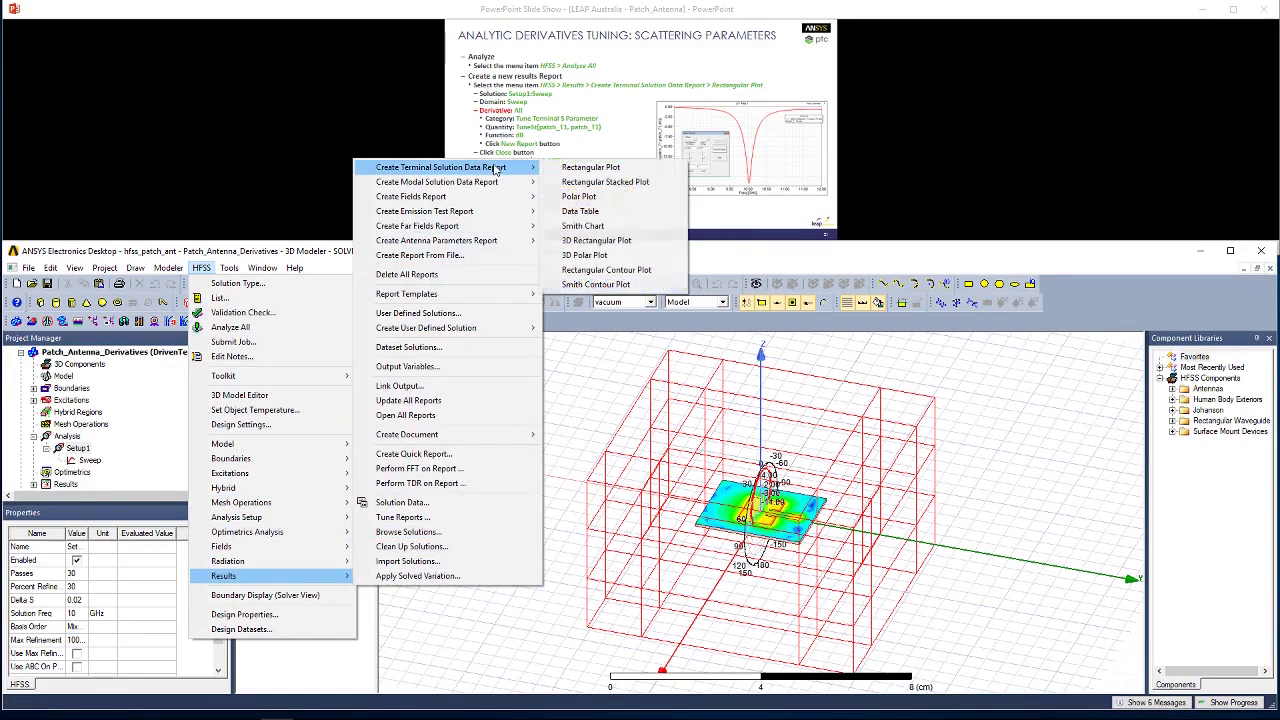
pyautogui.click(560, 167)
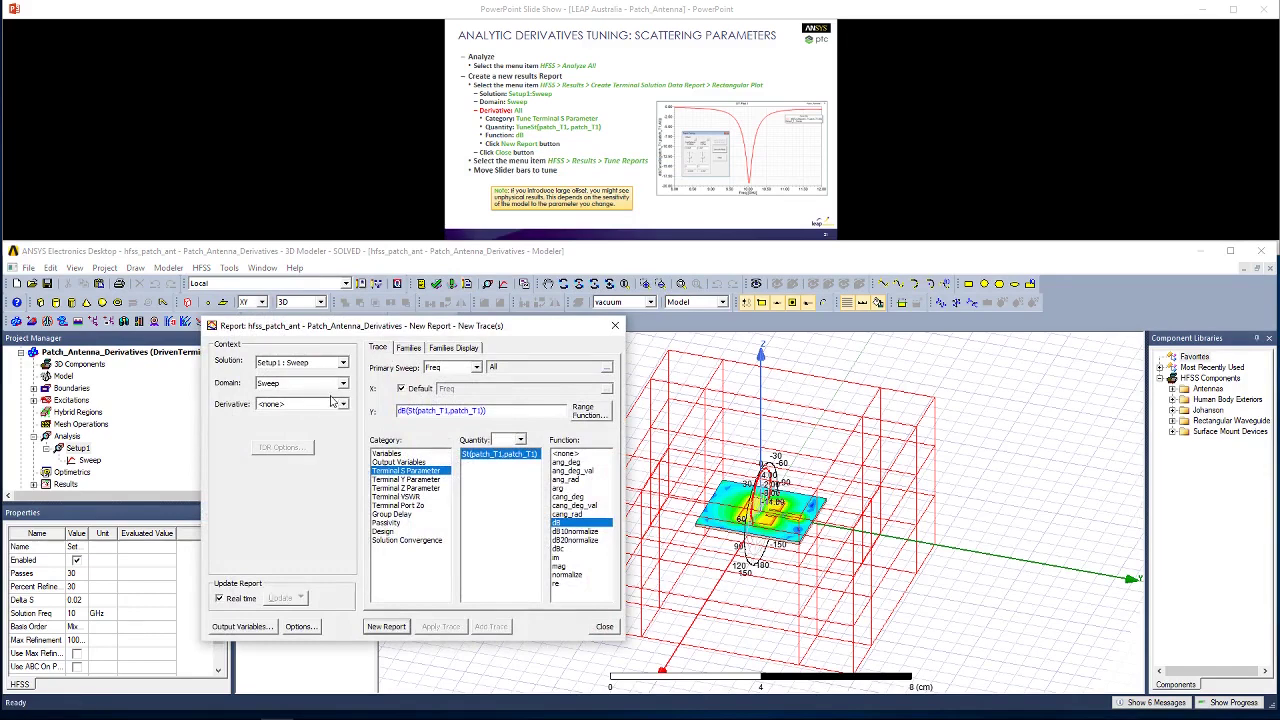
pyautogui.click(333, 406)
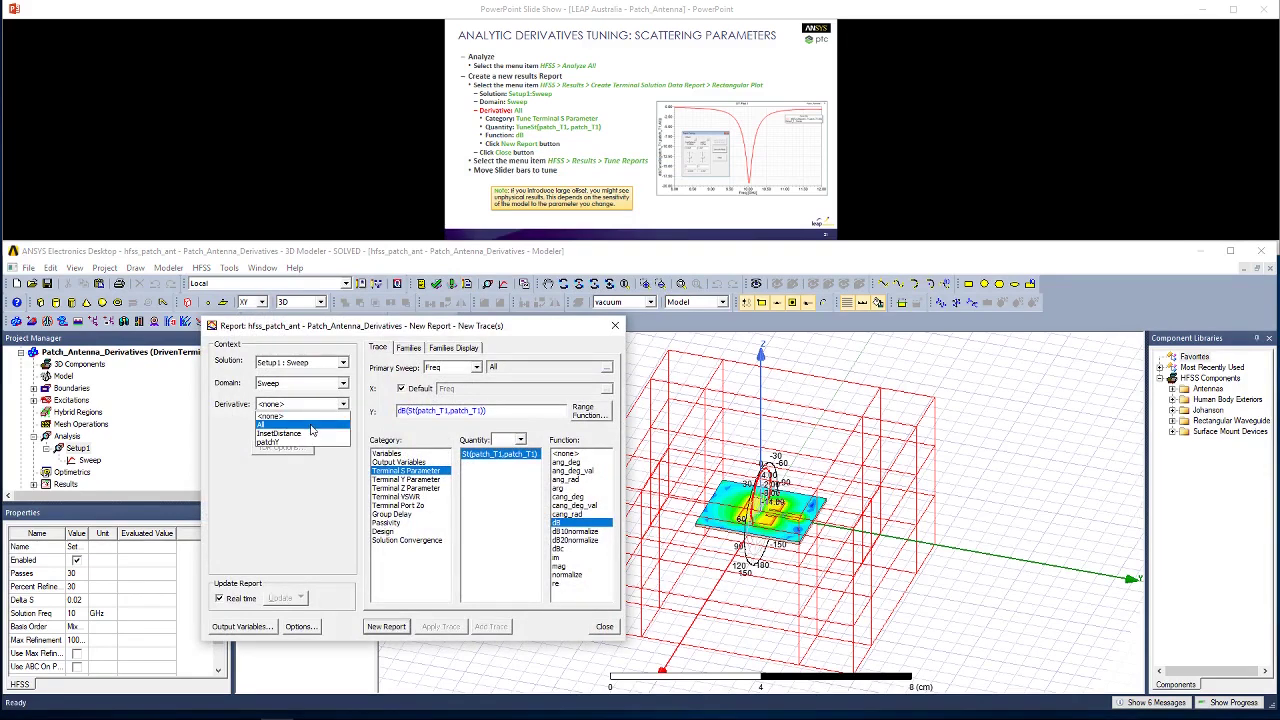
pyautogui.click(300, 424)
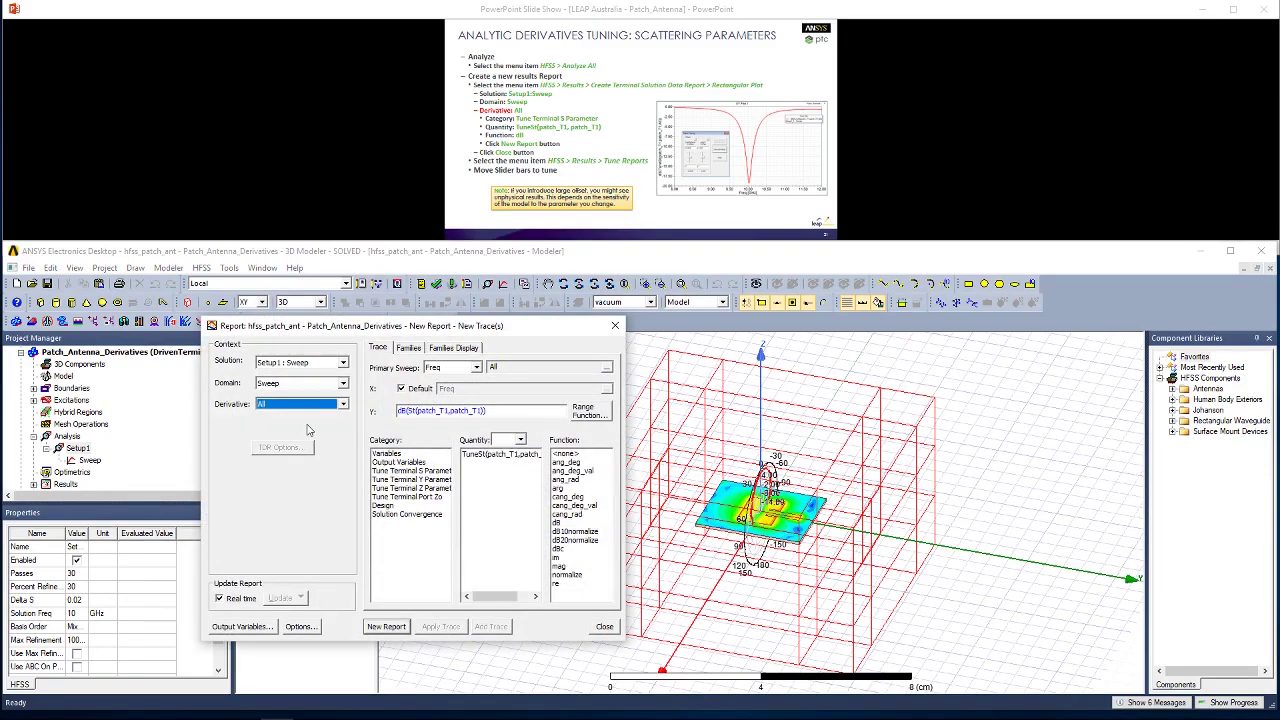
pyautogui.click(397, 473)
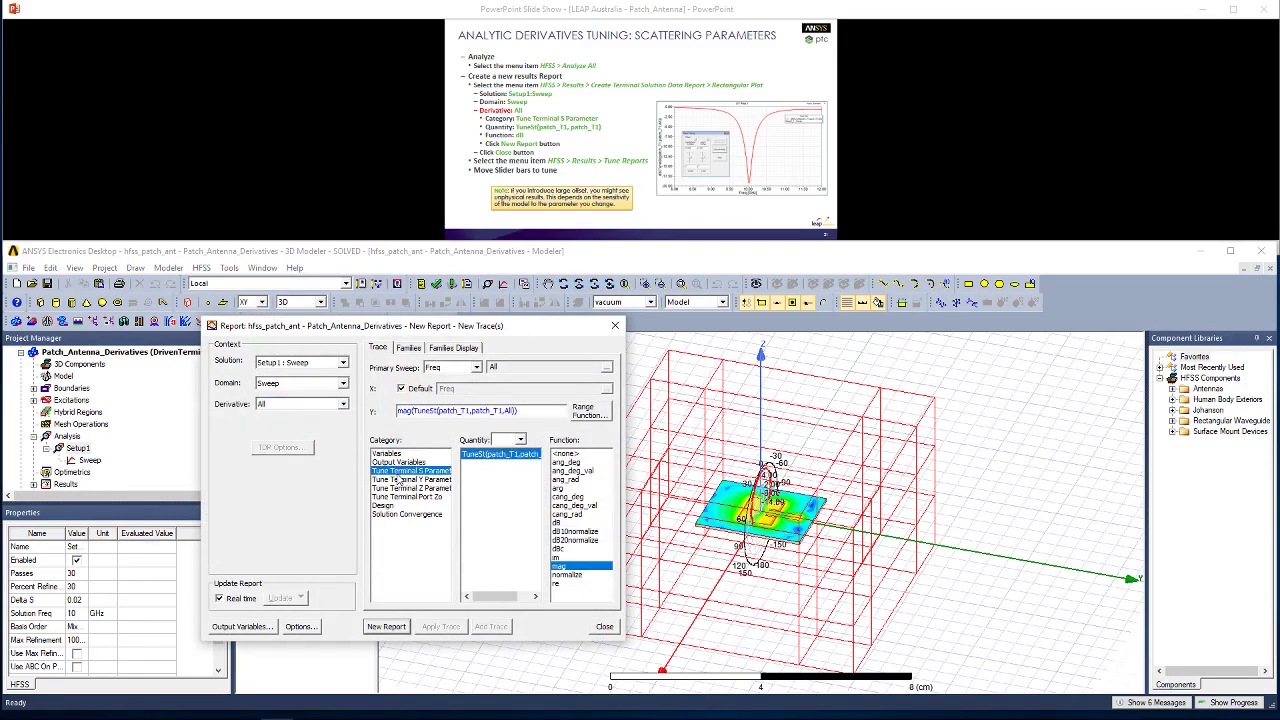
pyautogui.click(561, 524)
pyautogui.click(396, 626)
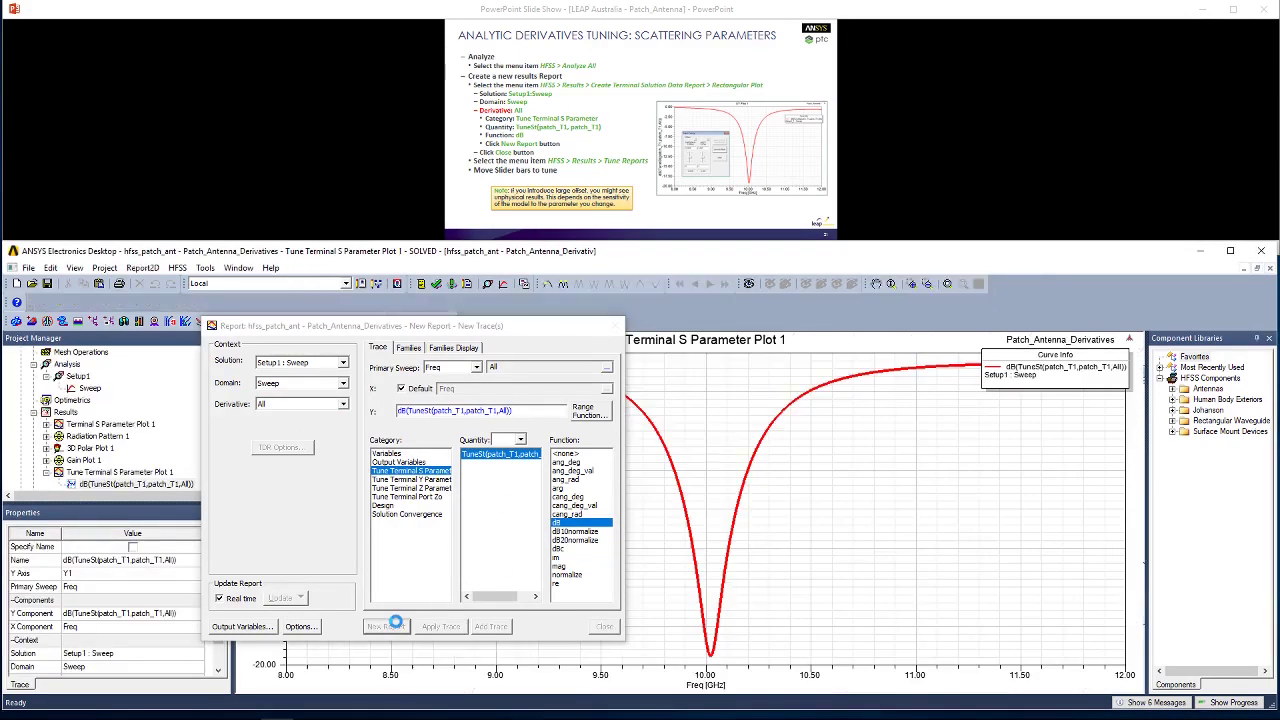
# In Report Tuning, offset patchY to 0.01358 and InsetDistance 0.01888, moving the dip near 9.9 GHz.
pyautogui.click(604, 627)
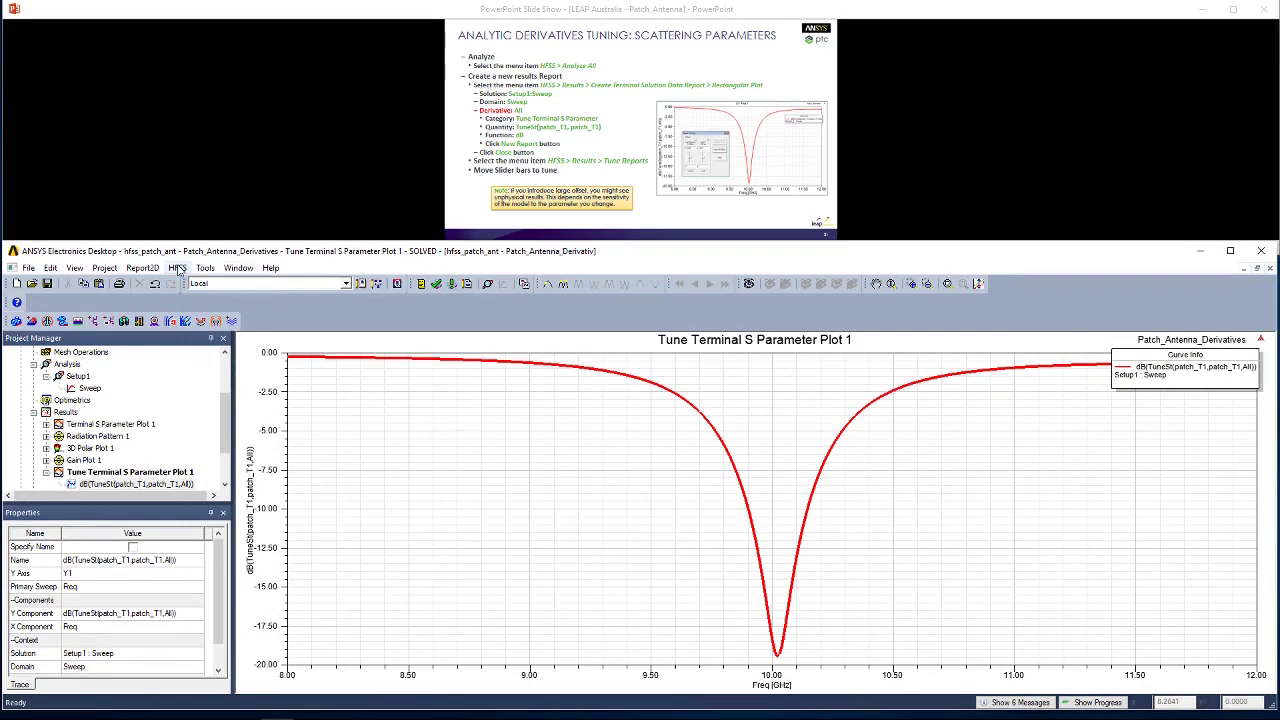
pyautogui.click(177, 268)
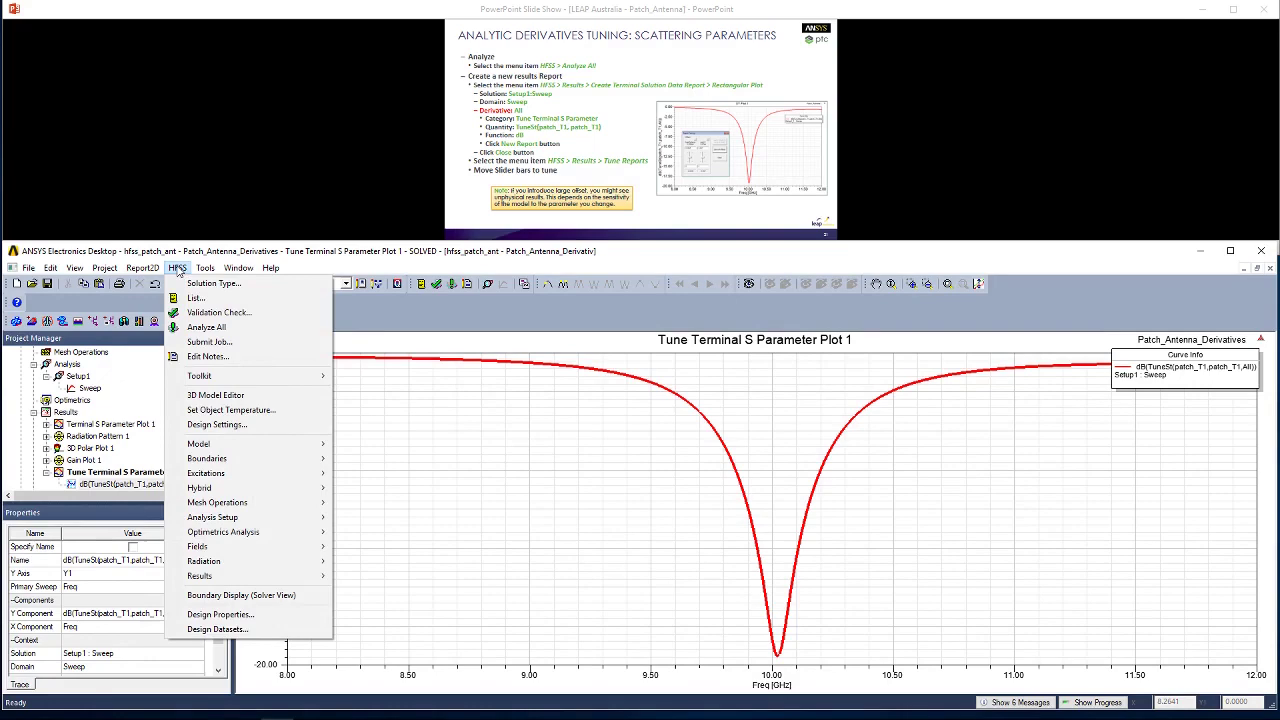
pyautogui.moveTo(287, 577)
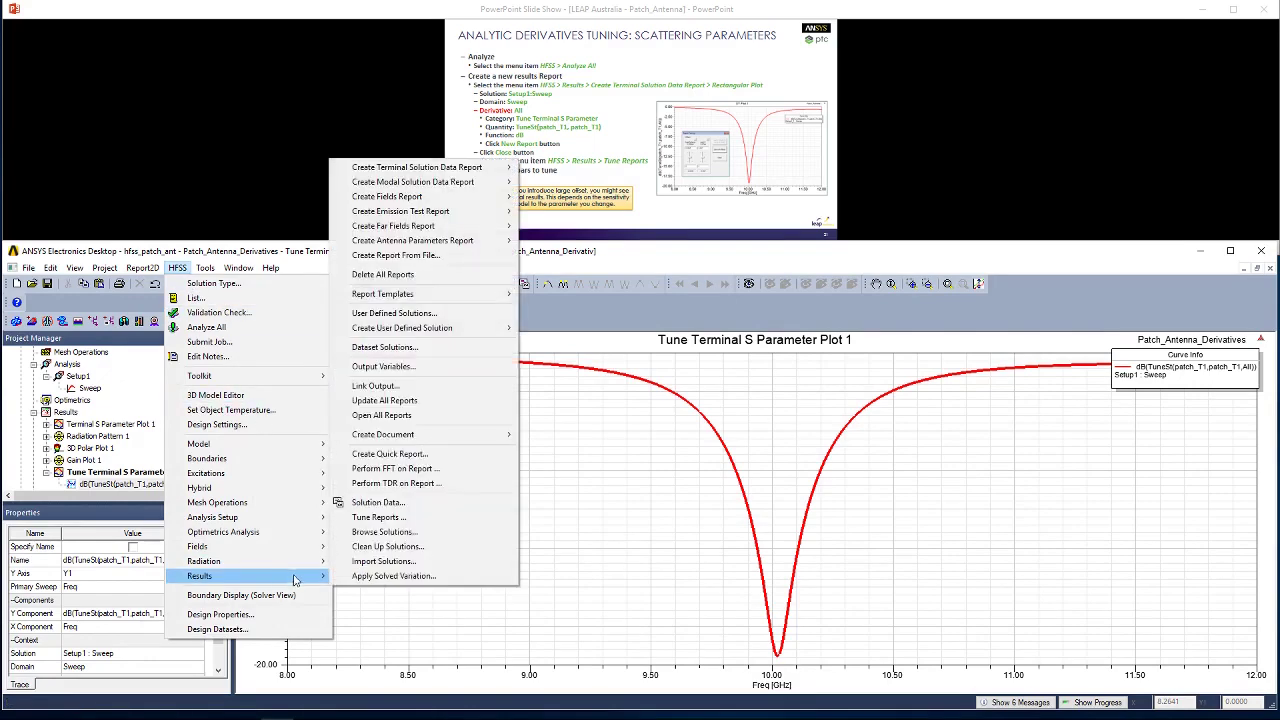
pyautogui.click(378, 517)
pyautogui.moveTo(541, 300); pyautogui.dragTo(441, 406)
pyautogui.moveTo(446, 515); pyautogui.dragTo(398, 503)
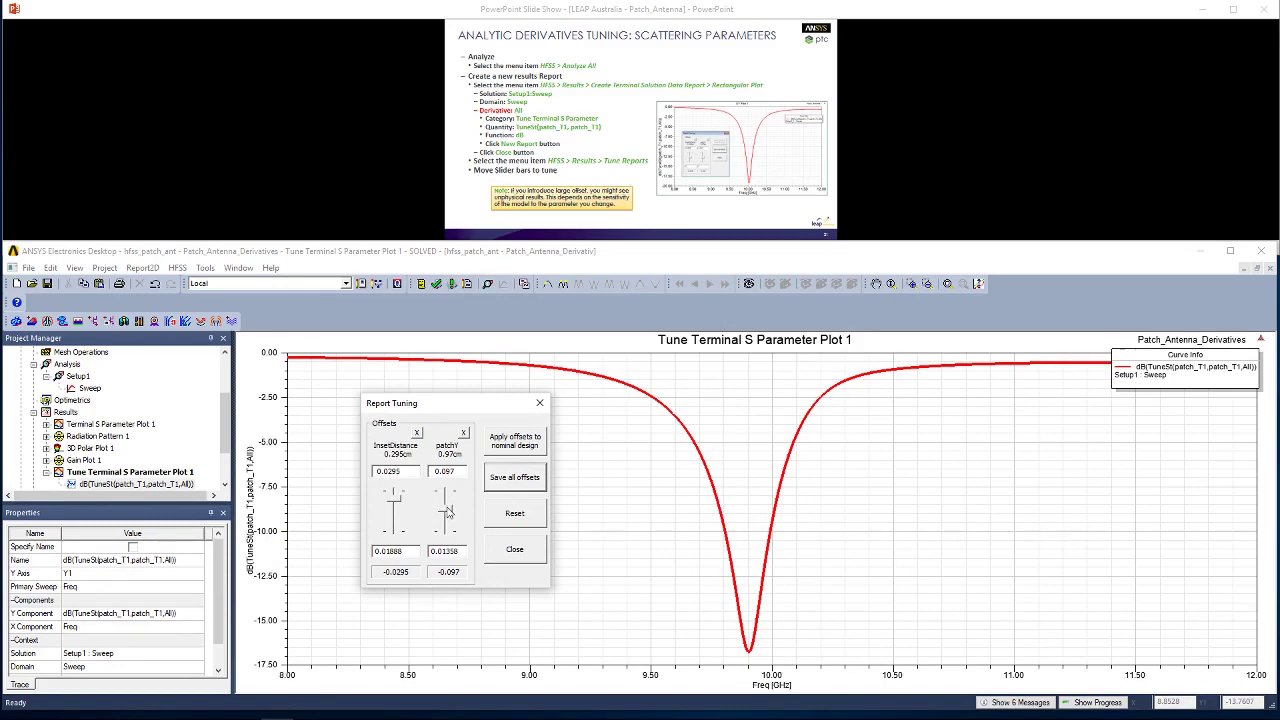
pyautogui.click(703, 156)
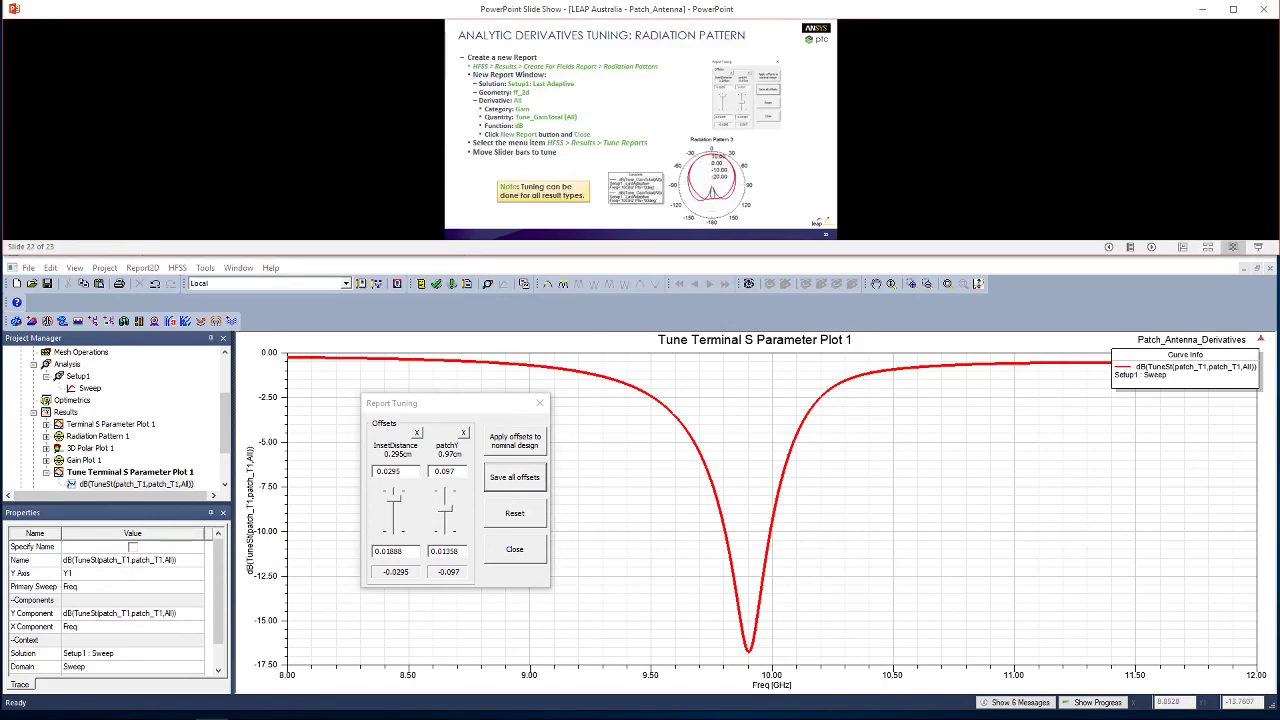
# Resize the slideshow window and advance to the closing slide.
pyautogui.click(1233, 9)
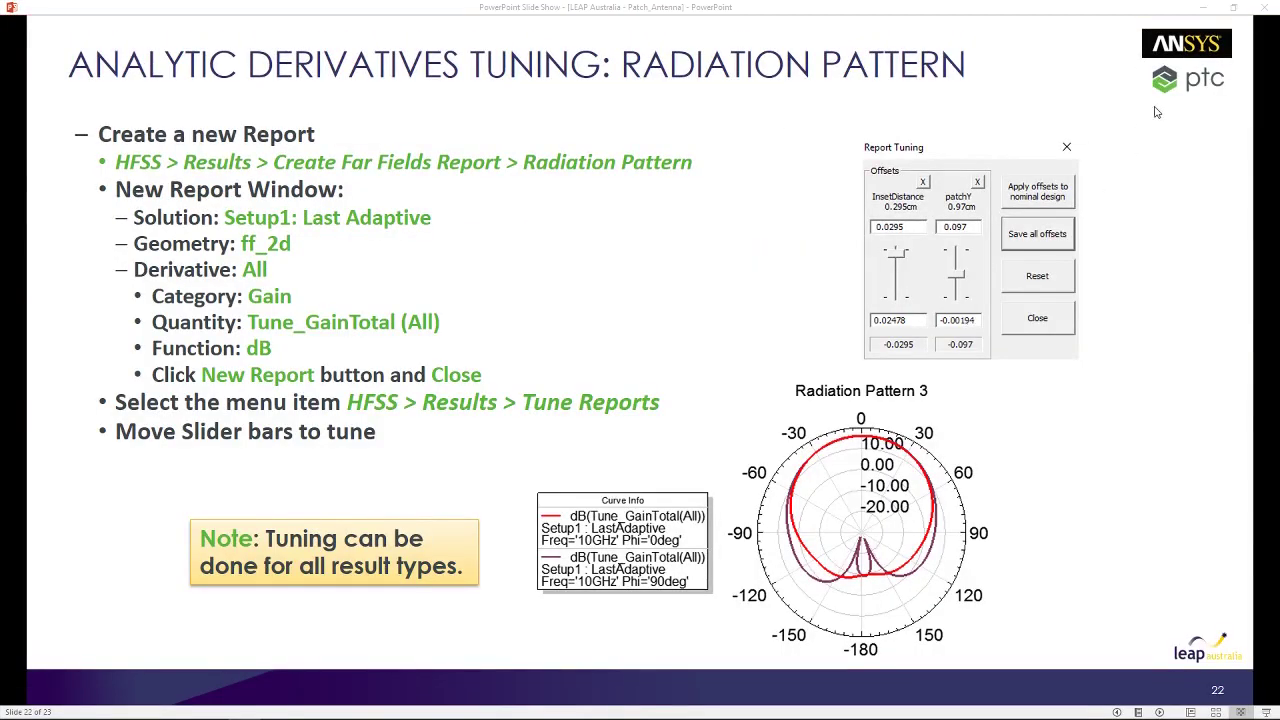
pyautogui.click(1233, 9)
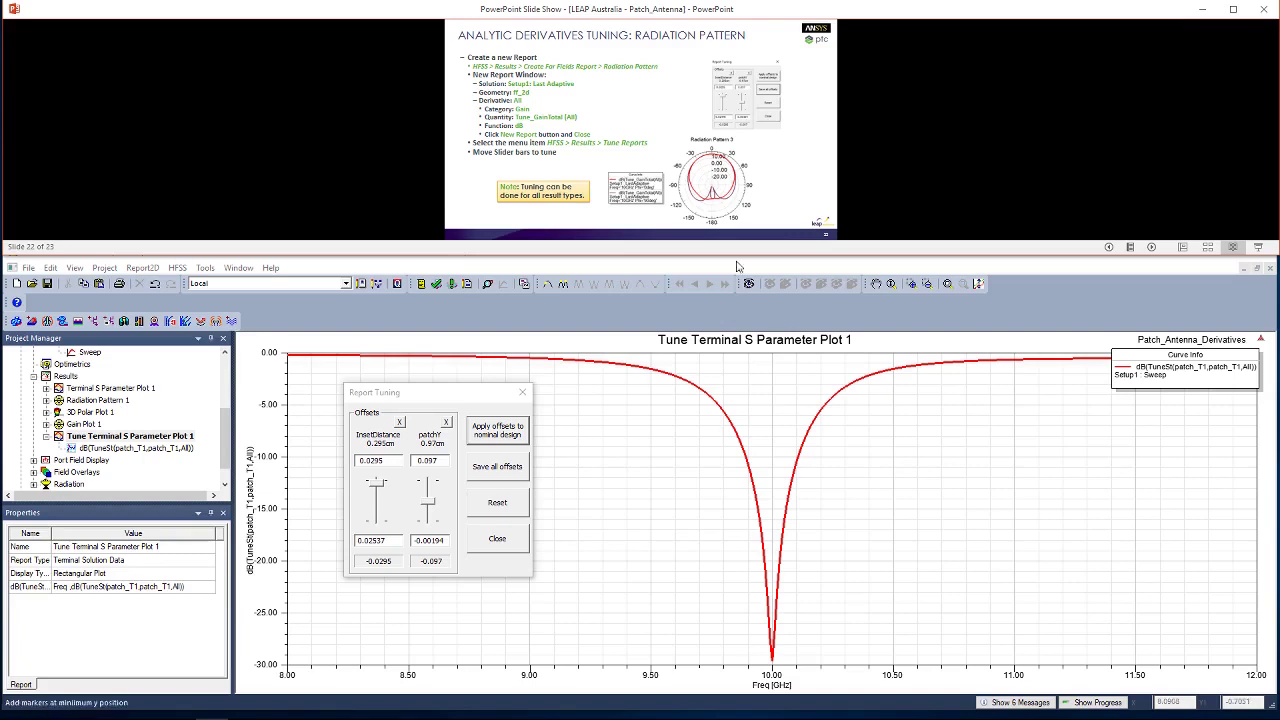
pyautogui.click(845, 164)
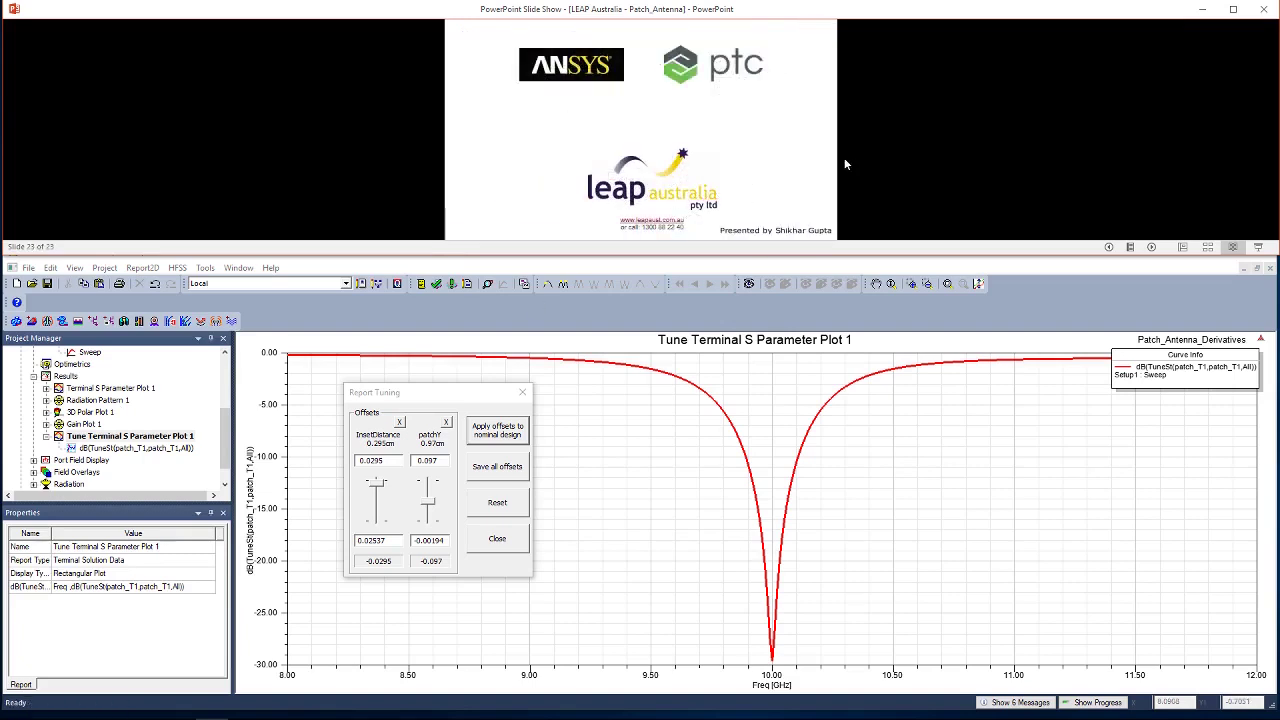